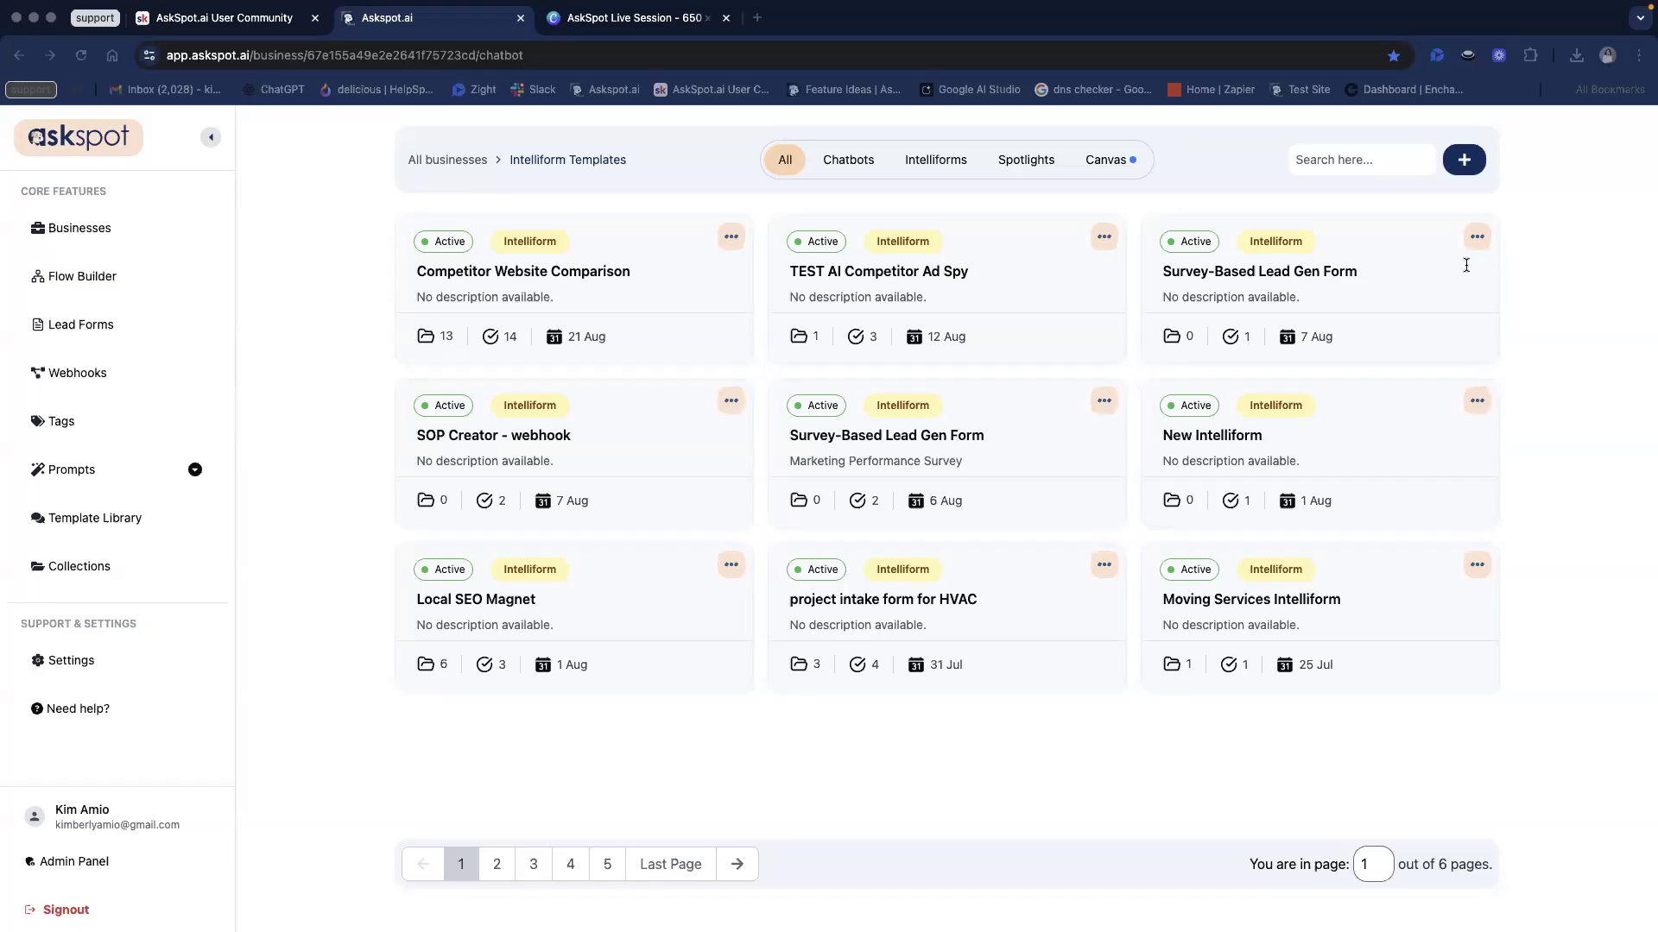
Step: Open the Competitor Website Comparison intelliform in the Form Builder
click(525, 272)
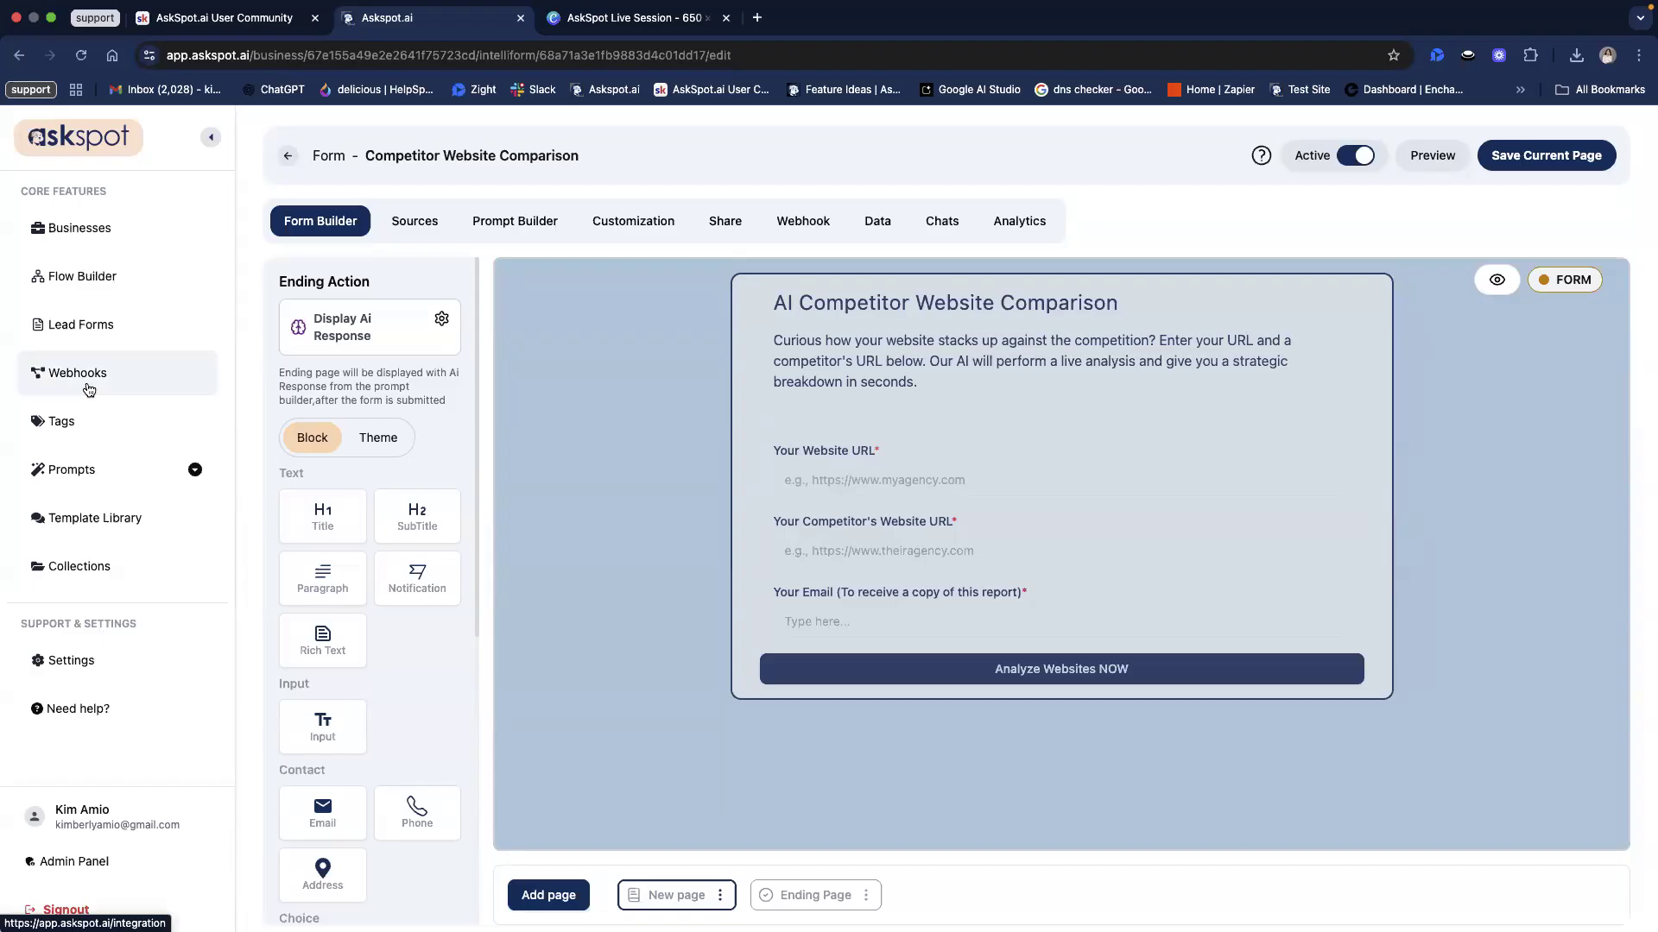
Step: Create a new webhook integration named 'AI comparison website result'
click(186, 353)
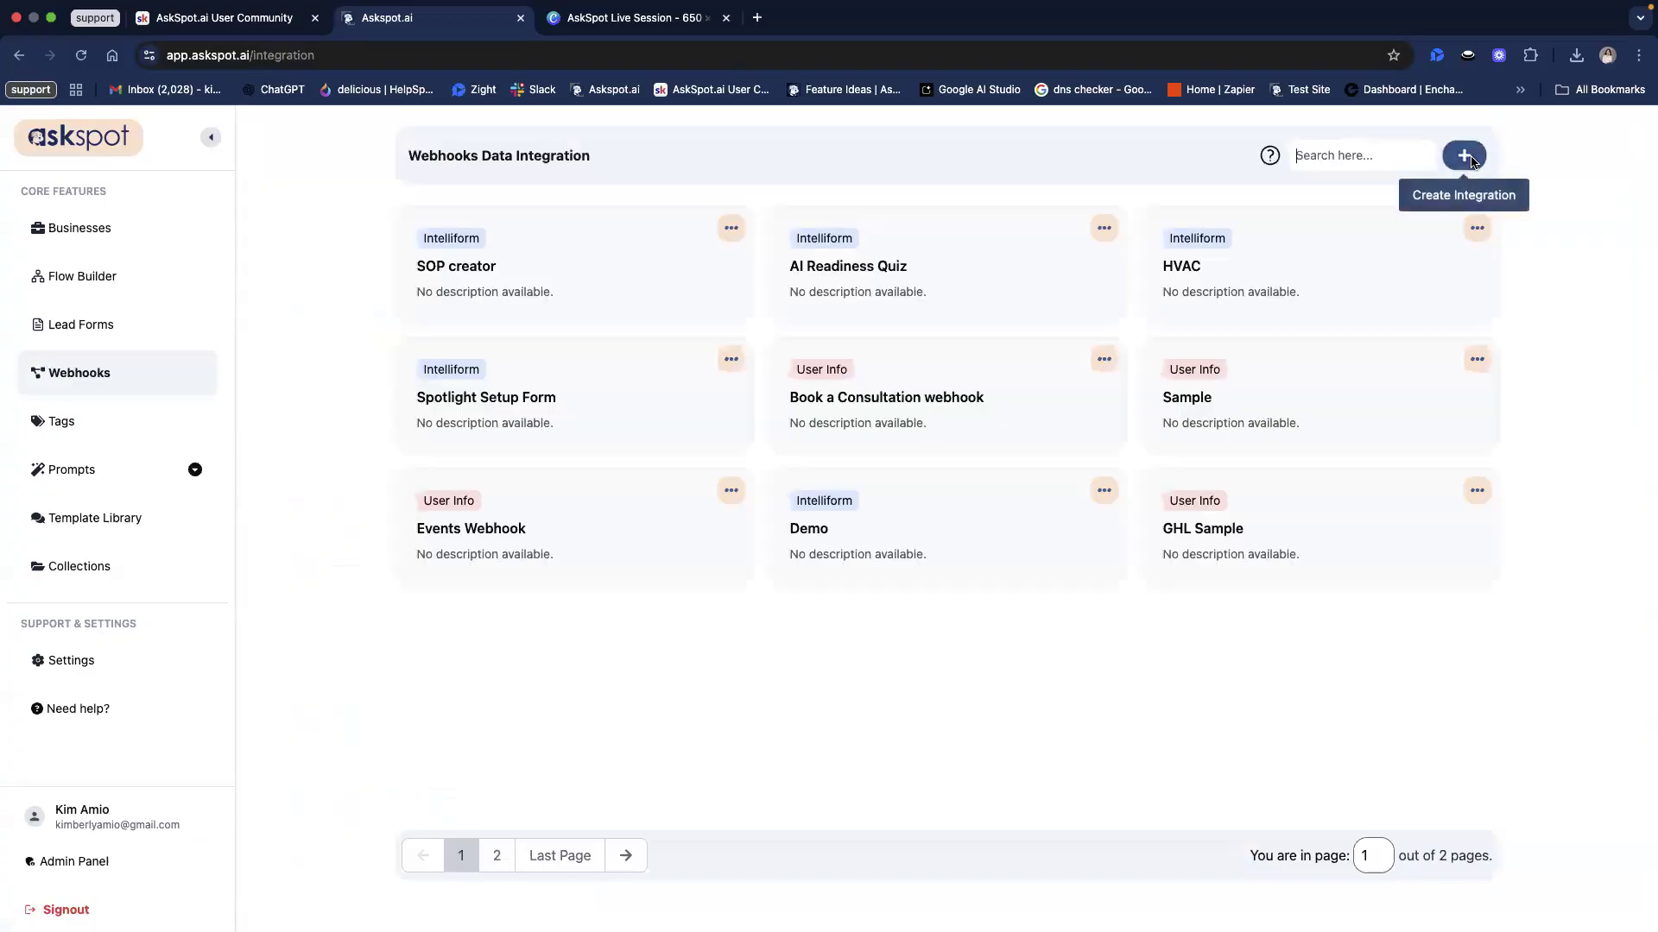
click(1468, 158)
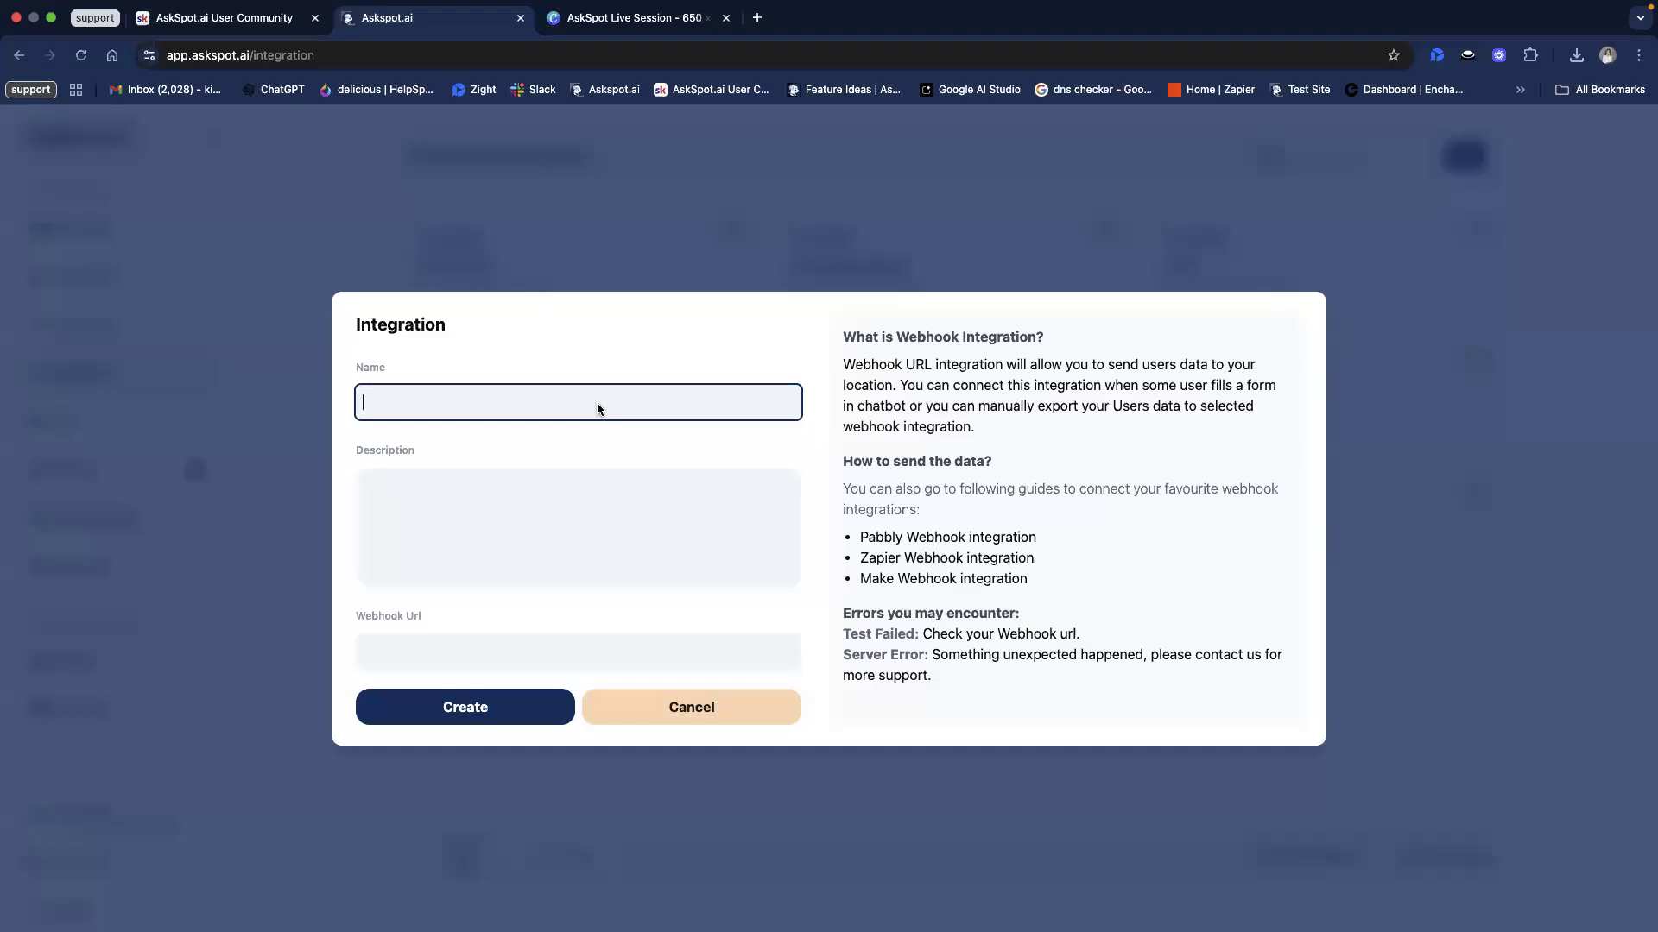
text(AI comparison website result)
Step: Leave the webhook URL field empty and bring the Google Docs window over the dialog
click(494, 655)
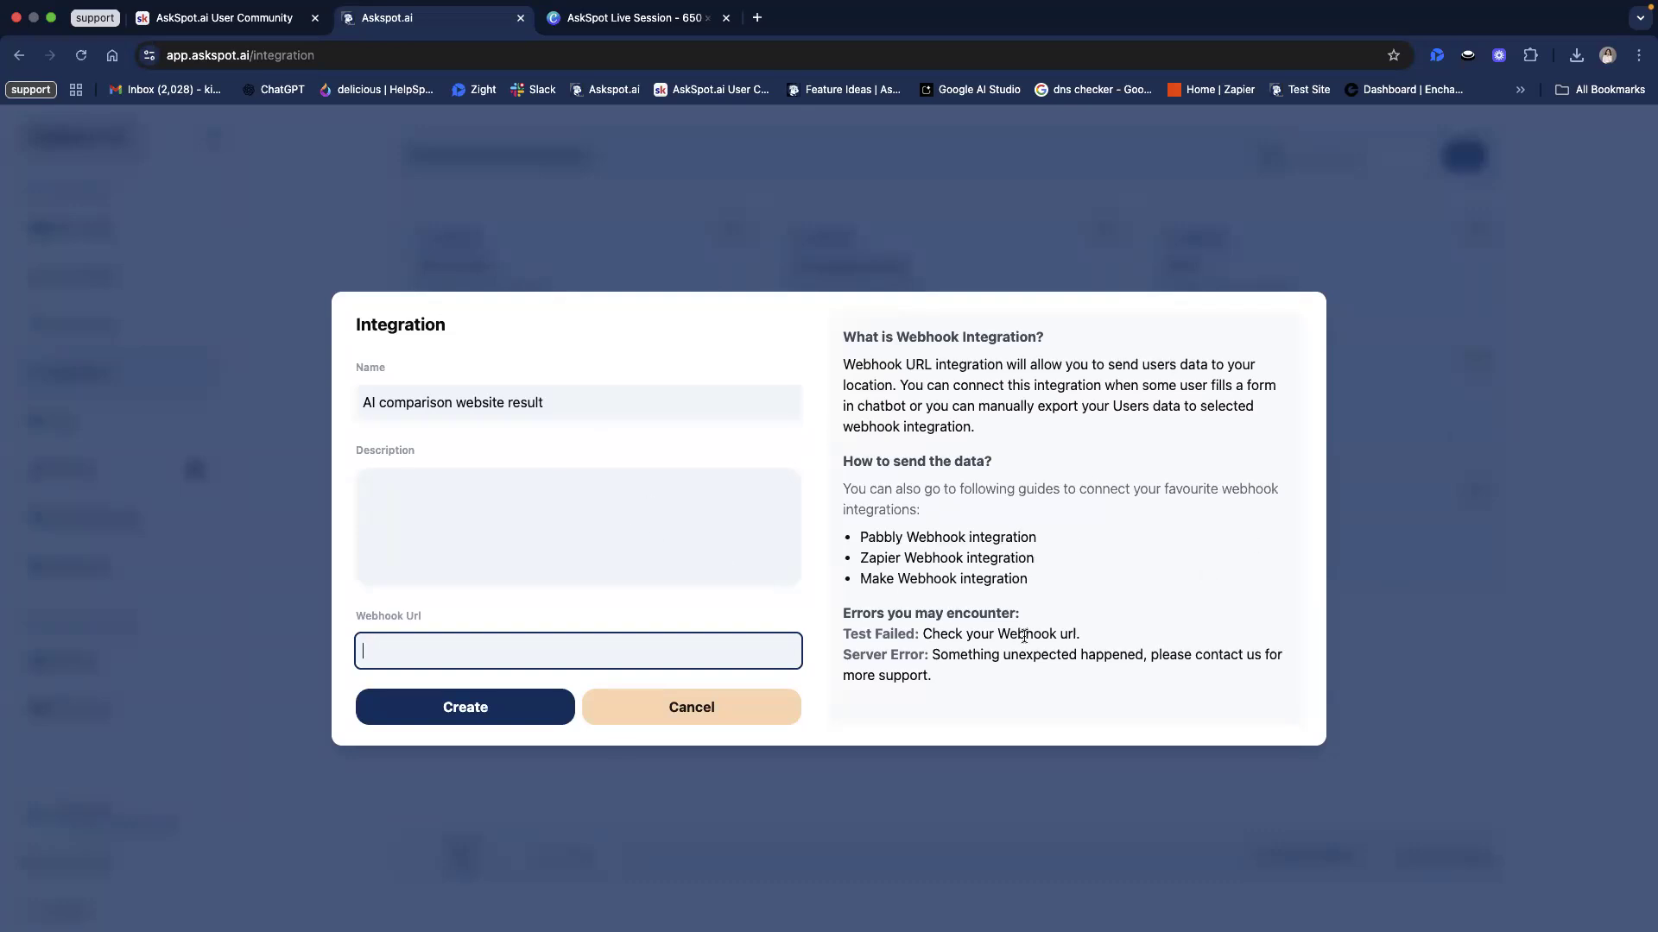
click(376, 618)
drag(356, 615, 785, 603)
click(788, 601)
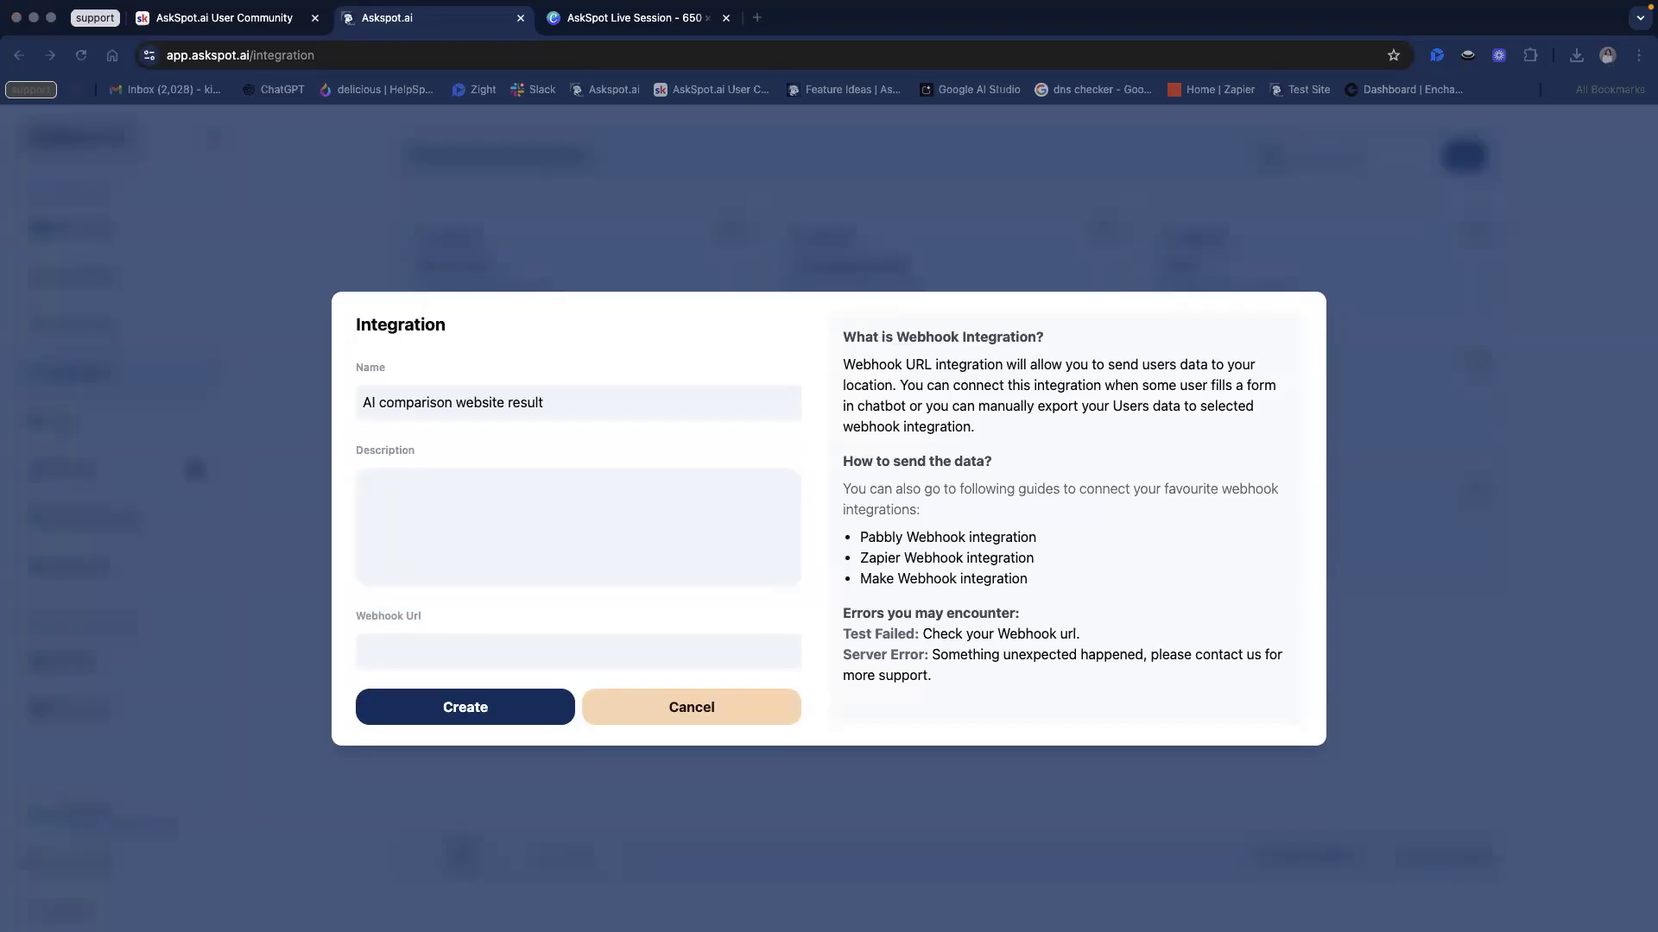
drag(1654, 160, 609, 113)
Step: Full-screen the Competitor Report Template and inspect its {{ai_report_content}} placeholder
key(ctrl+super+f)
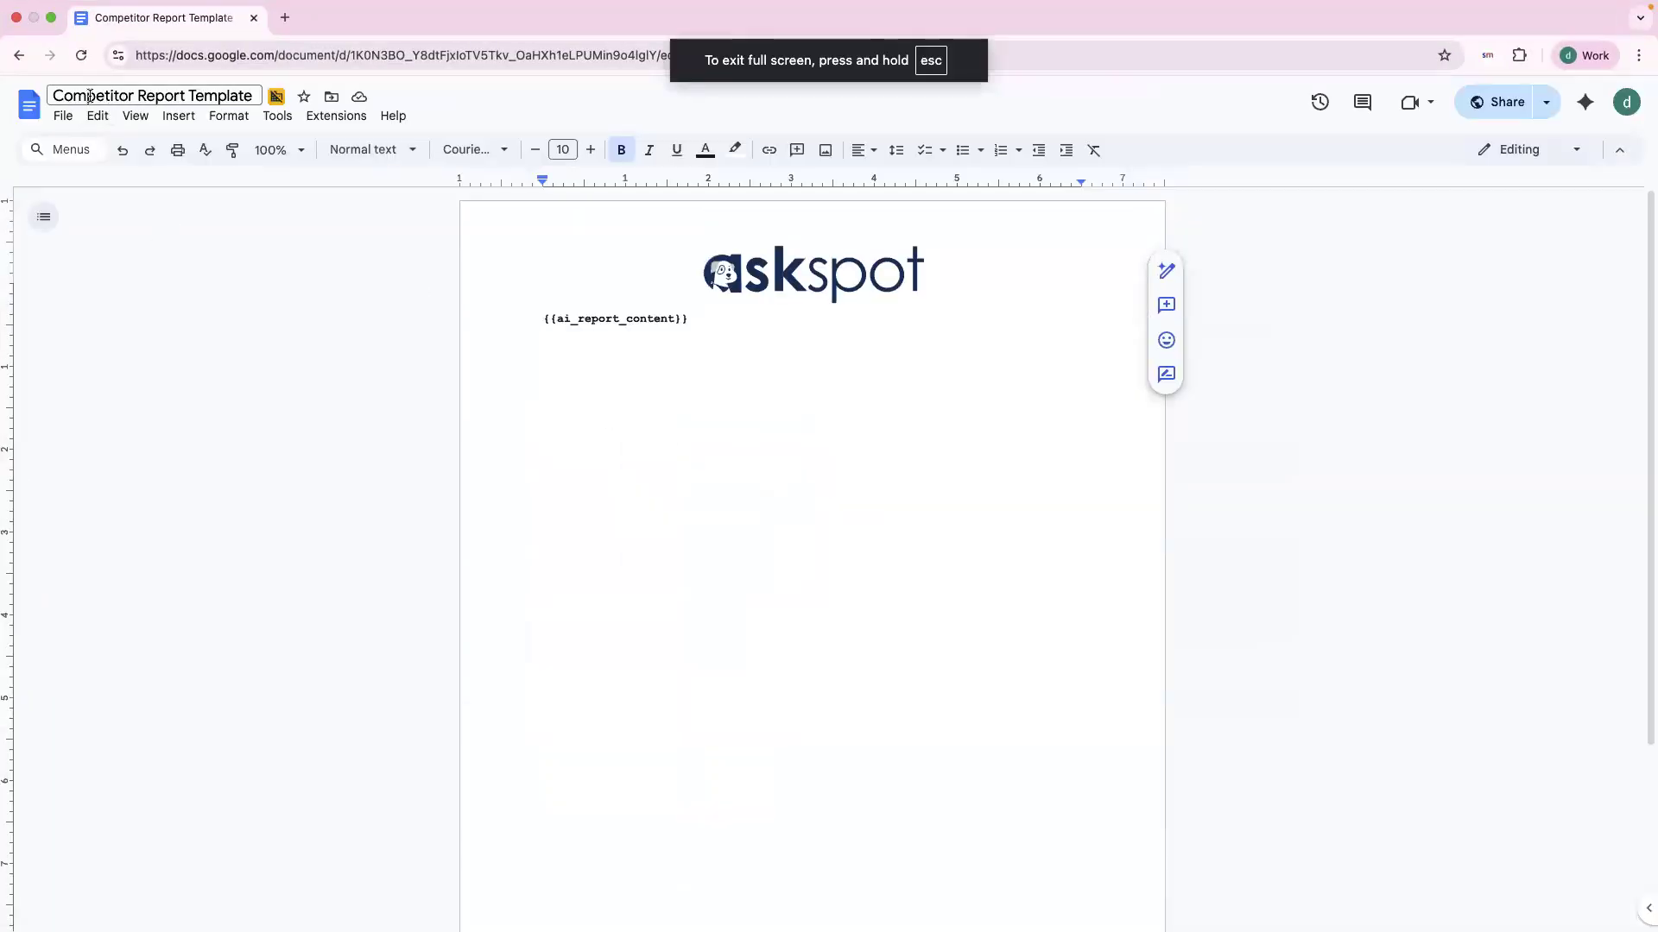
click(119, 95)
triple_click(119, 95)
click(586, 341)
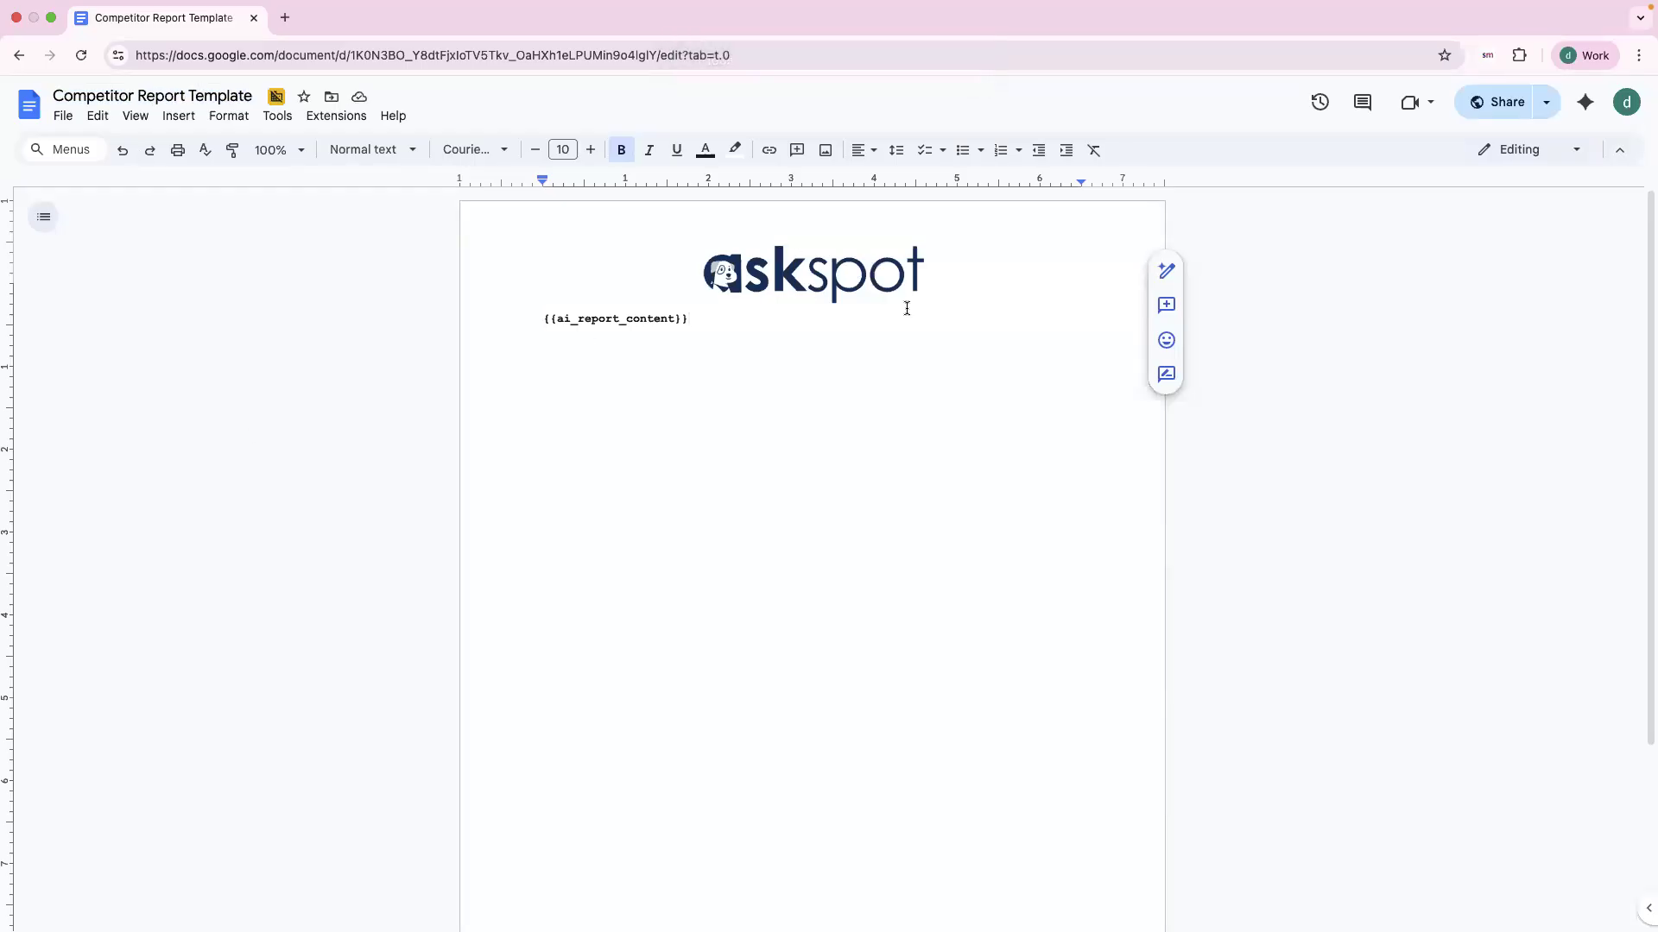
key(Home)
mouse_move(533, 321)
mouse_down()
mouse_move(719, 315)
mouse_move(530, 312)
mouse_up()
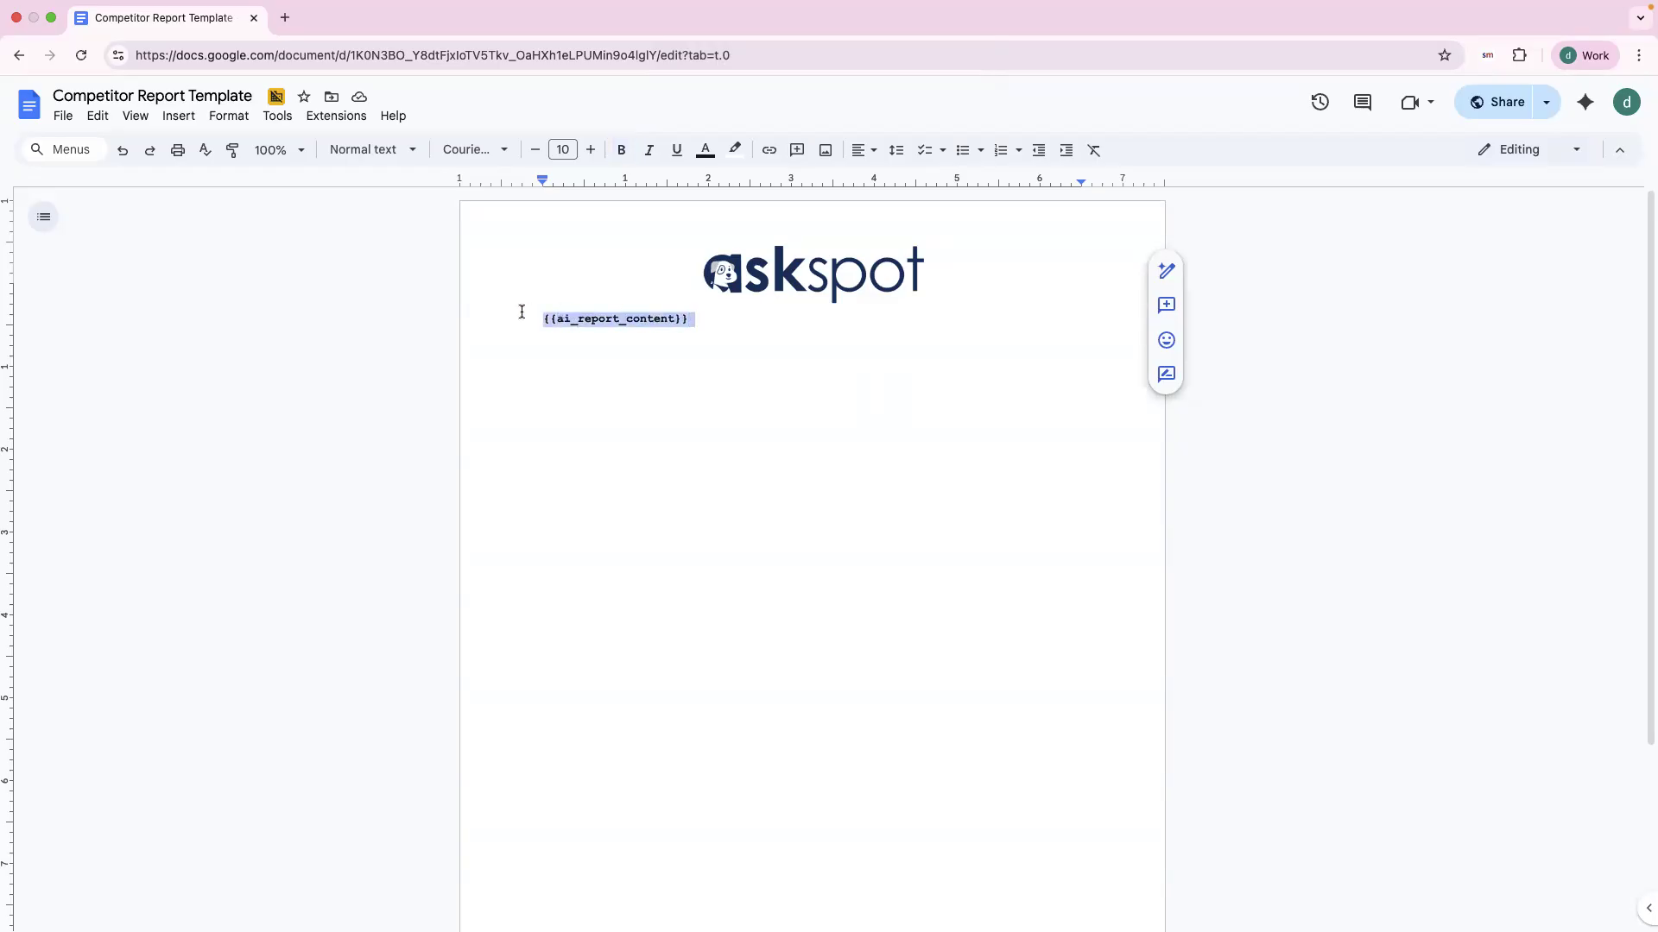
drag(781, 322, 240, 330)
click(240, 330)
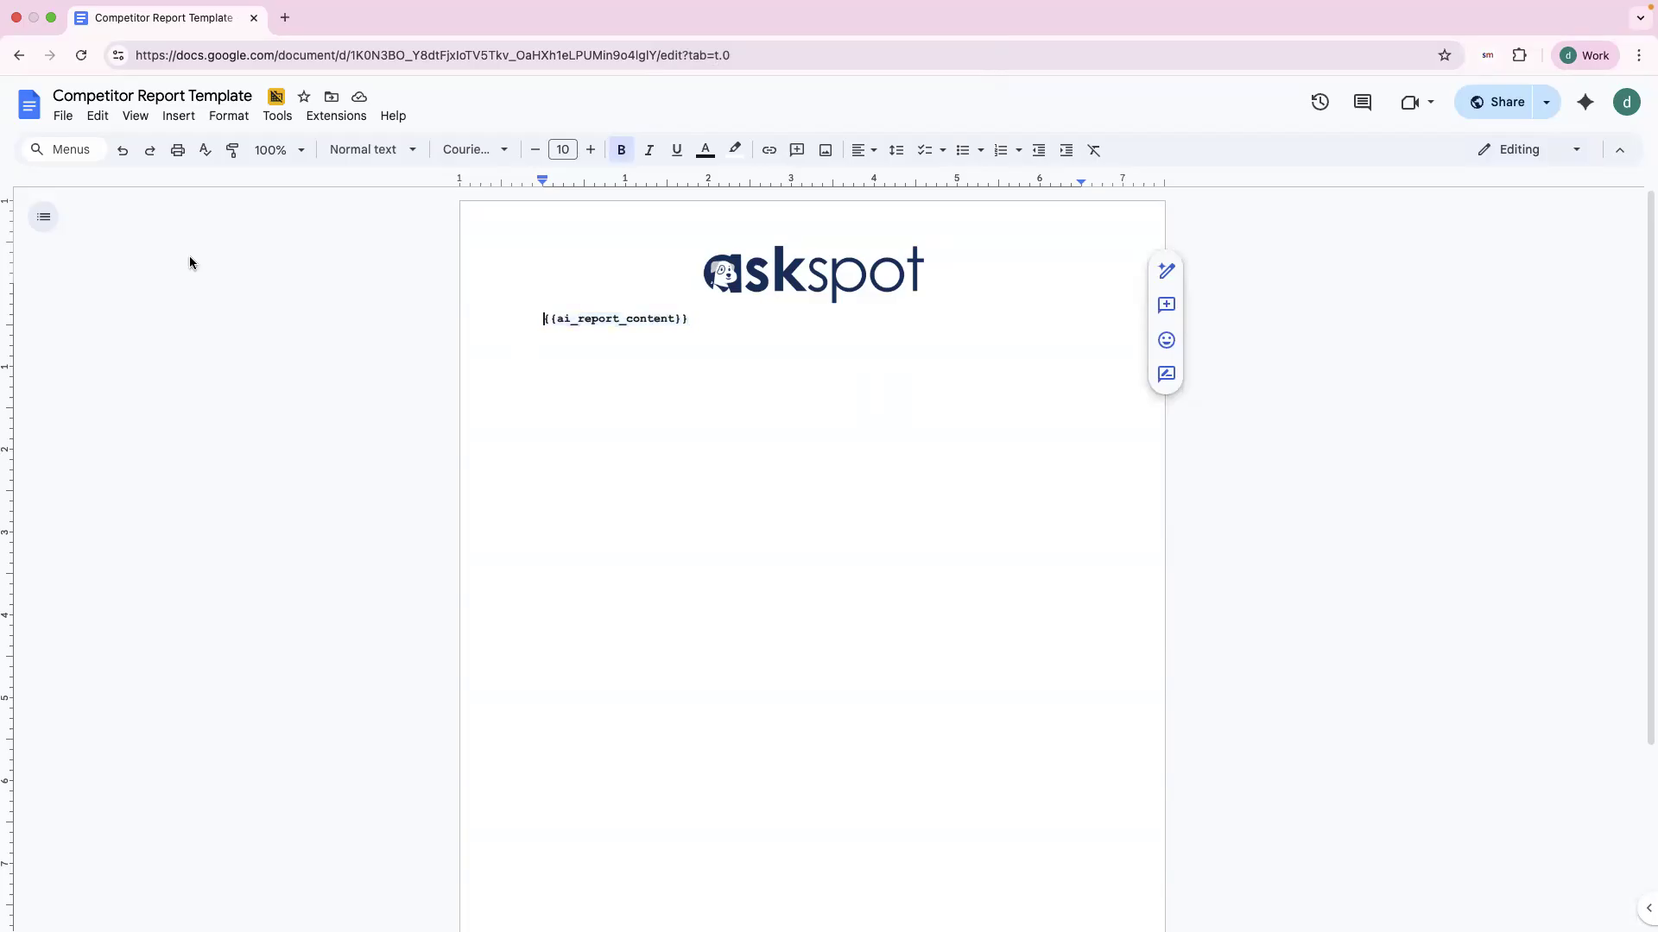
Step: Copy the template document's web address from the address bar
click(64, 118)
click(369, 108)
click(359, 55)
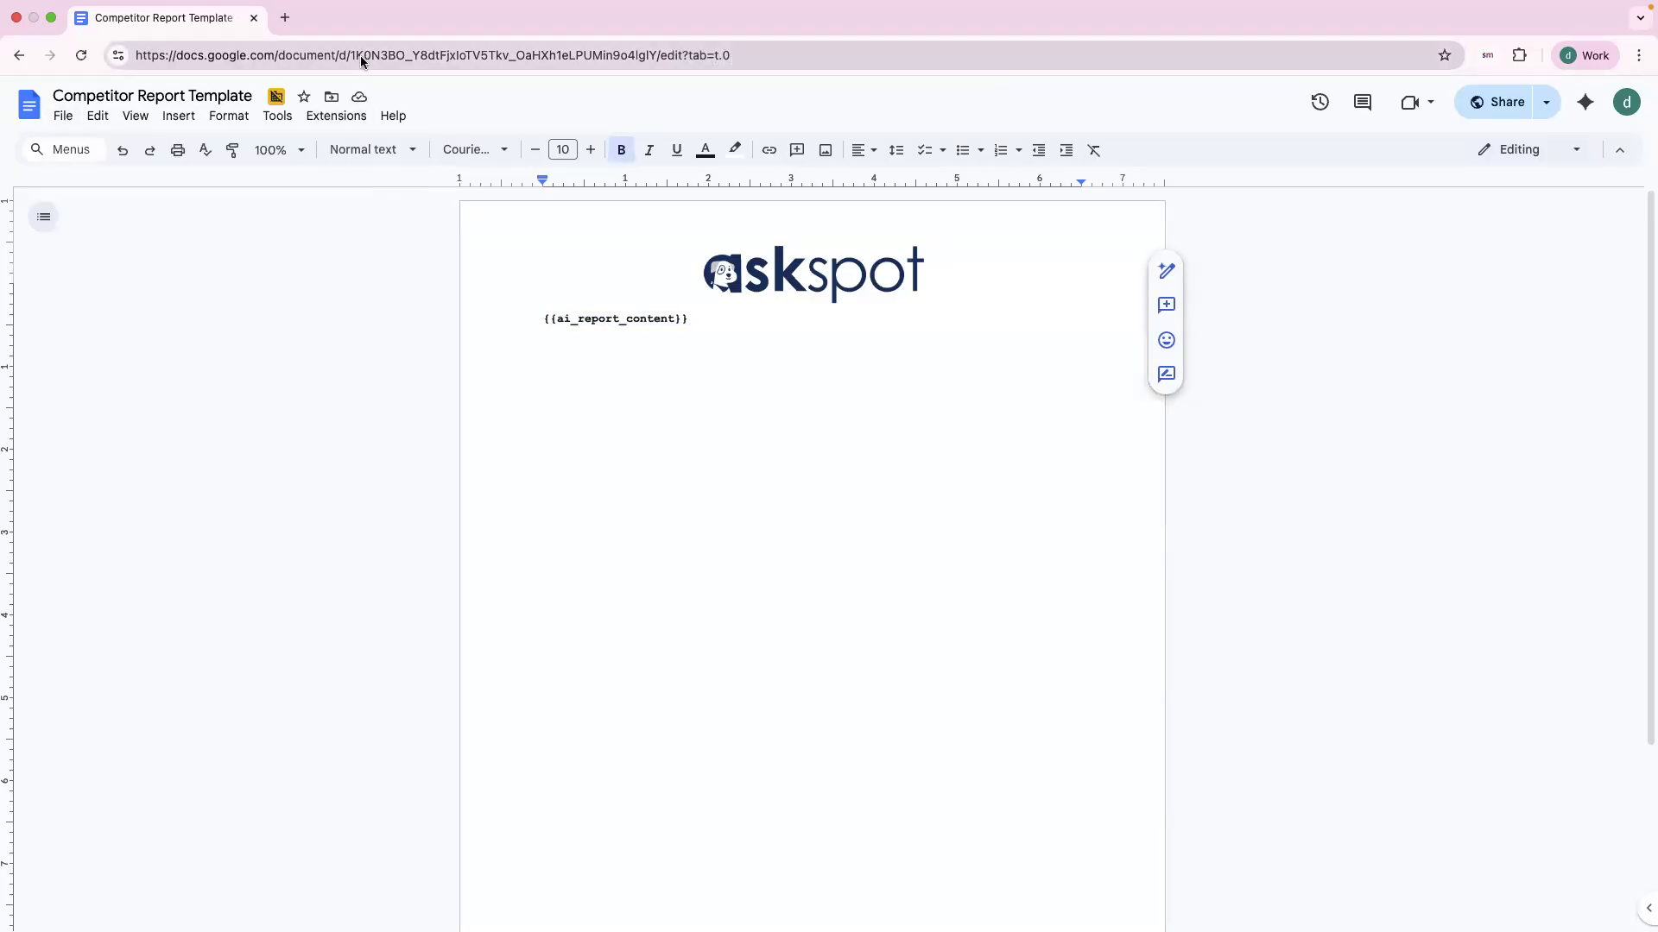
right_click(359, 55)
click(422, 205)
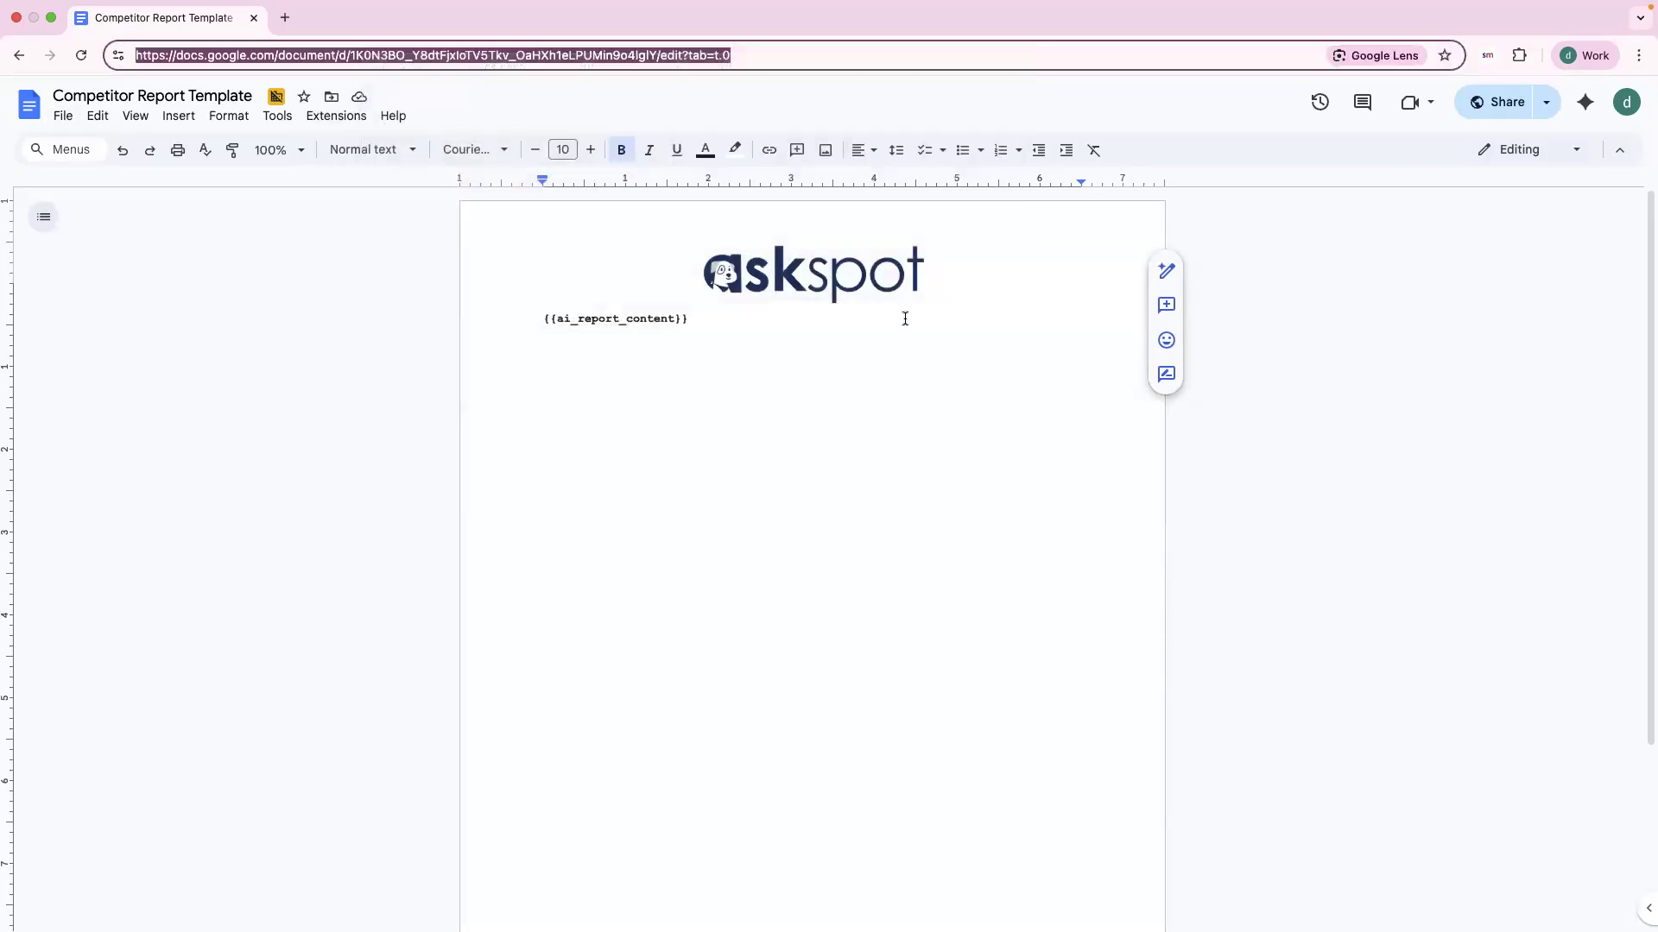
Step: Exit full screen and minimize the Google Docs window
click(57, 117)
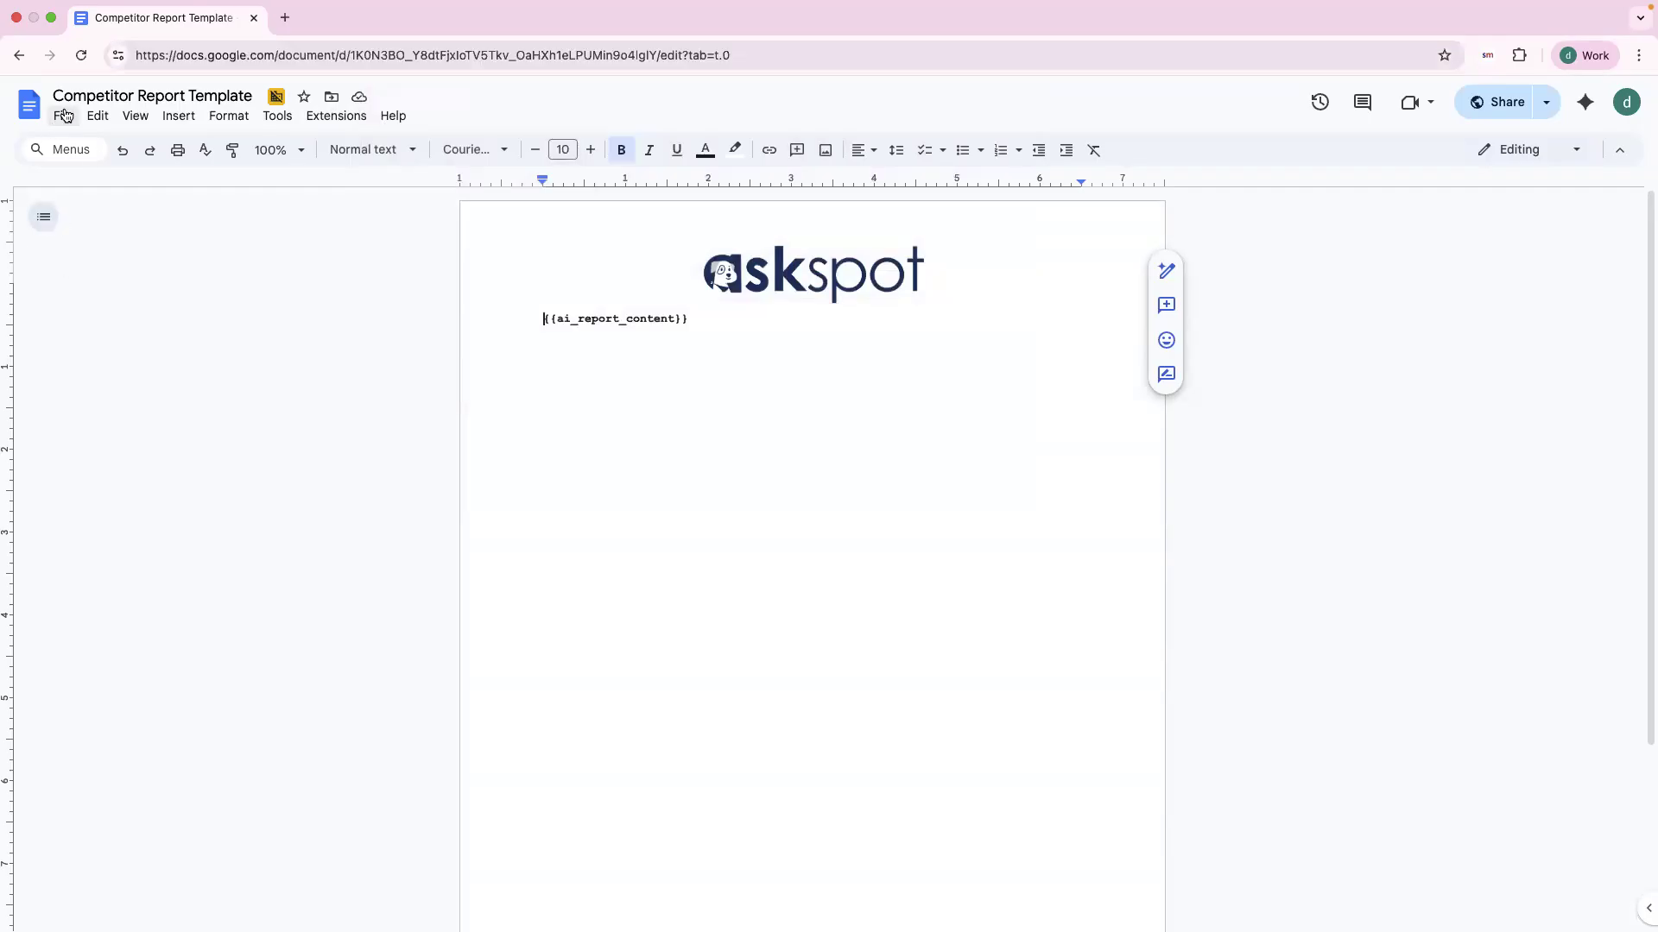
mouse_move(98, 115)
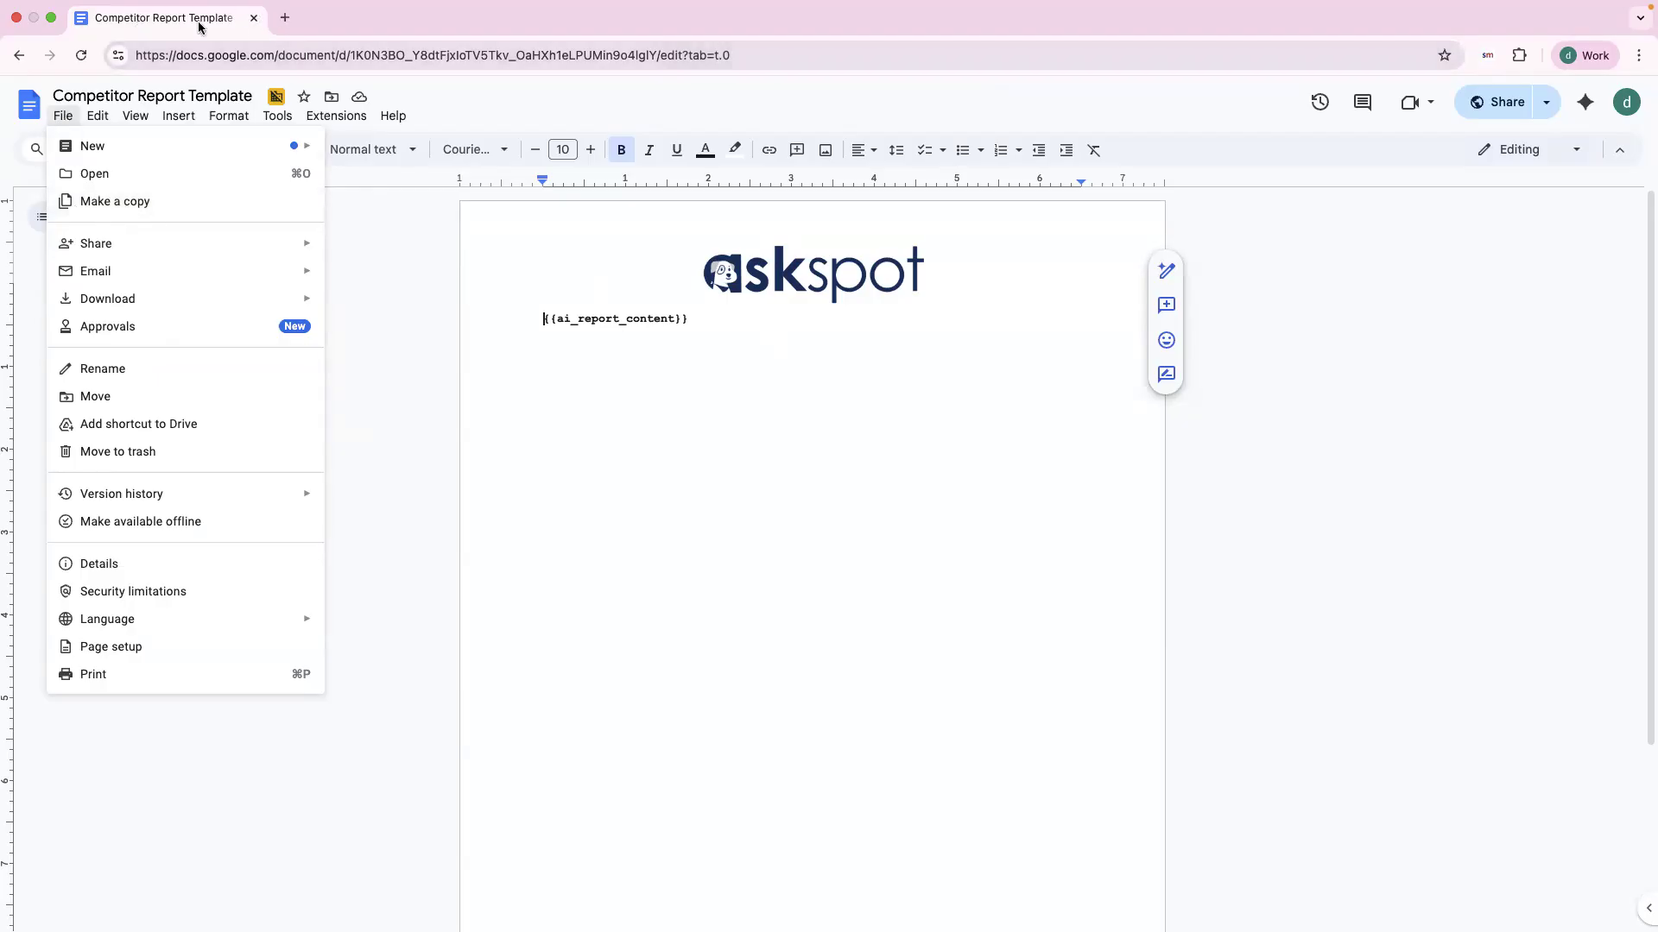
click(1380, 289)
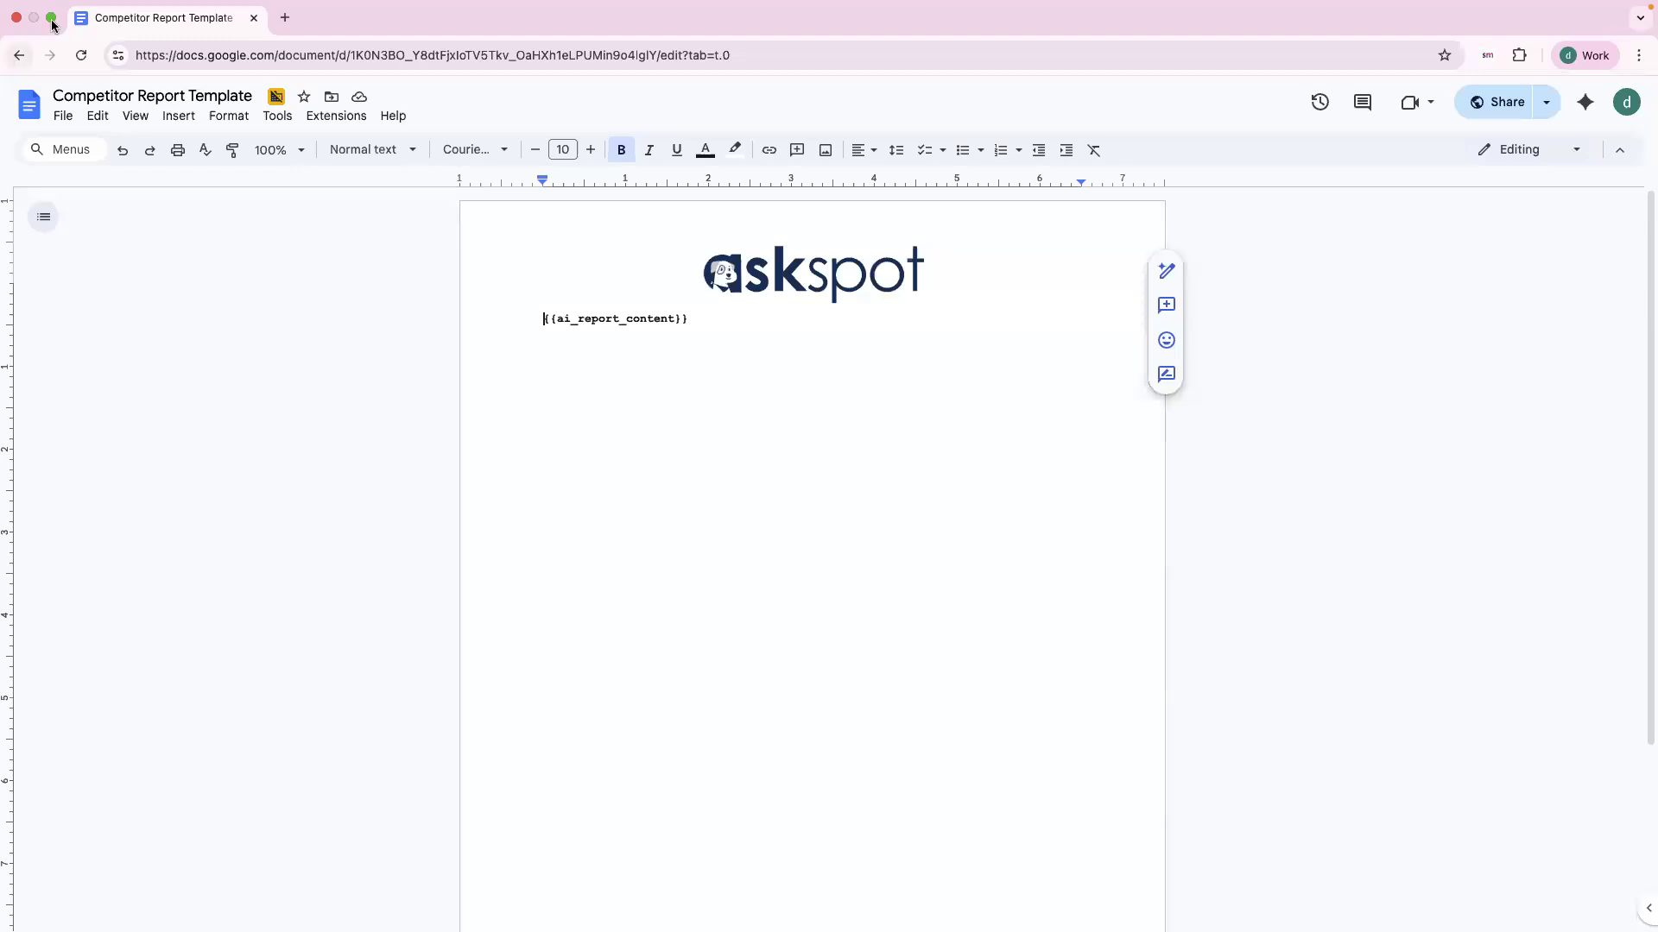
drag(161, 16, 463, 126)
click(468, 126)
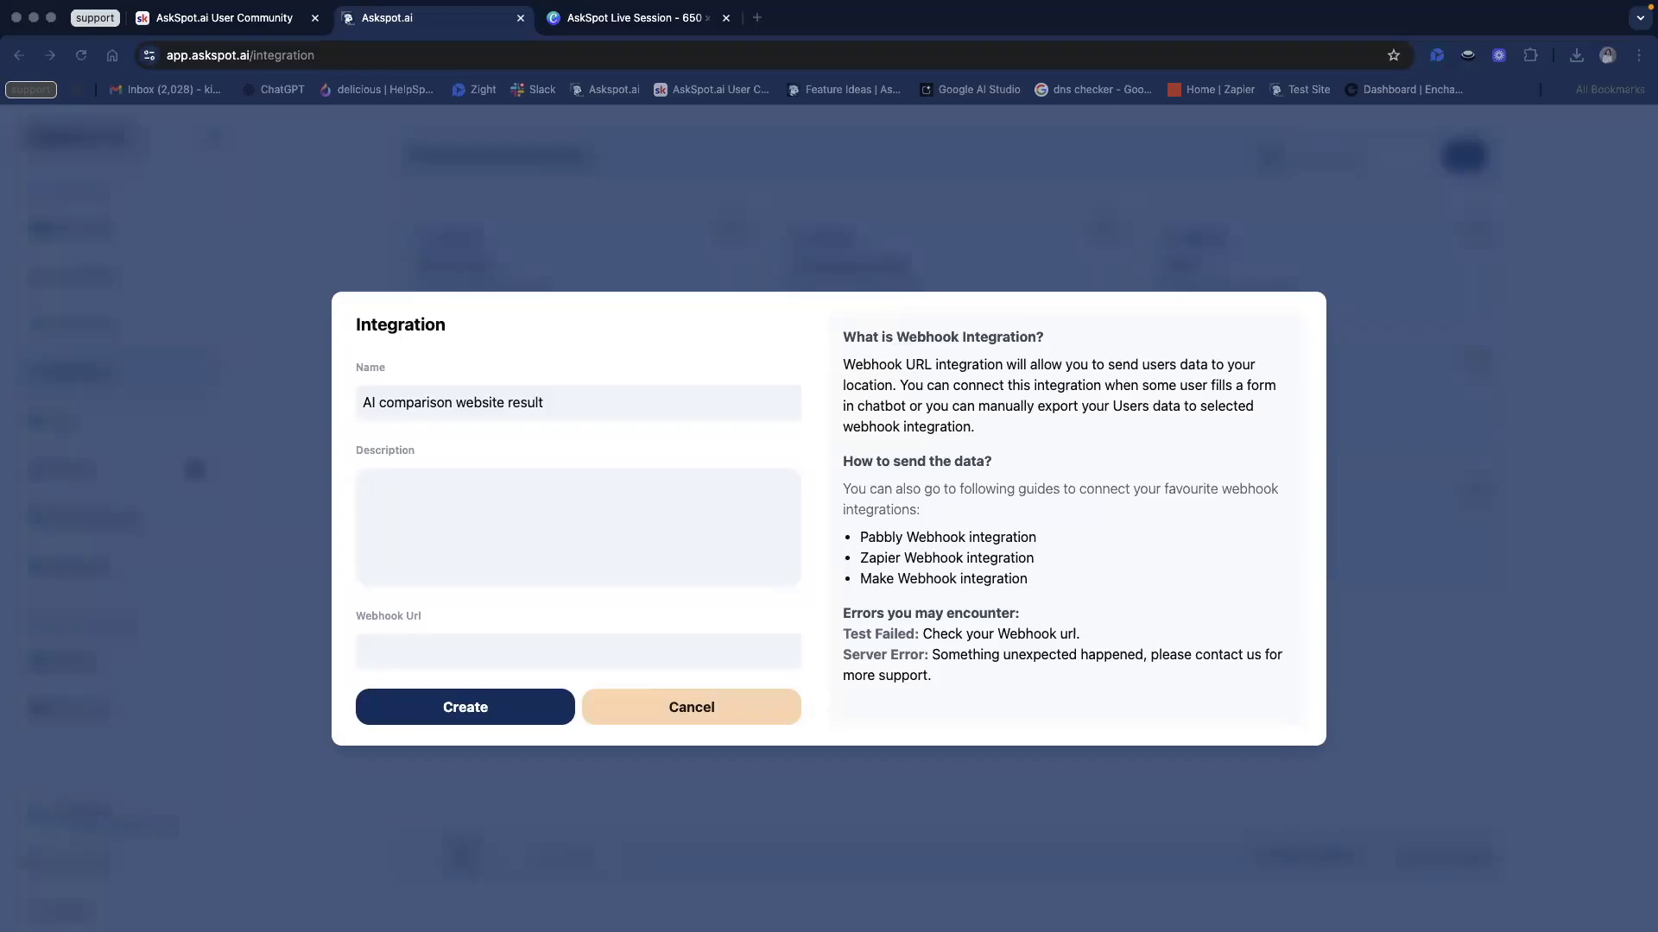
Step: Bring Google Drive full screen and start a new folder
drag(1657, 285, 477, 120)
click(467, 106)
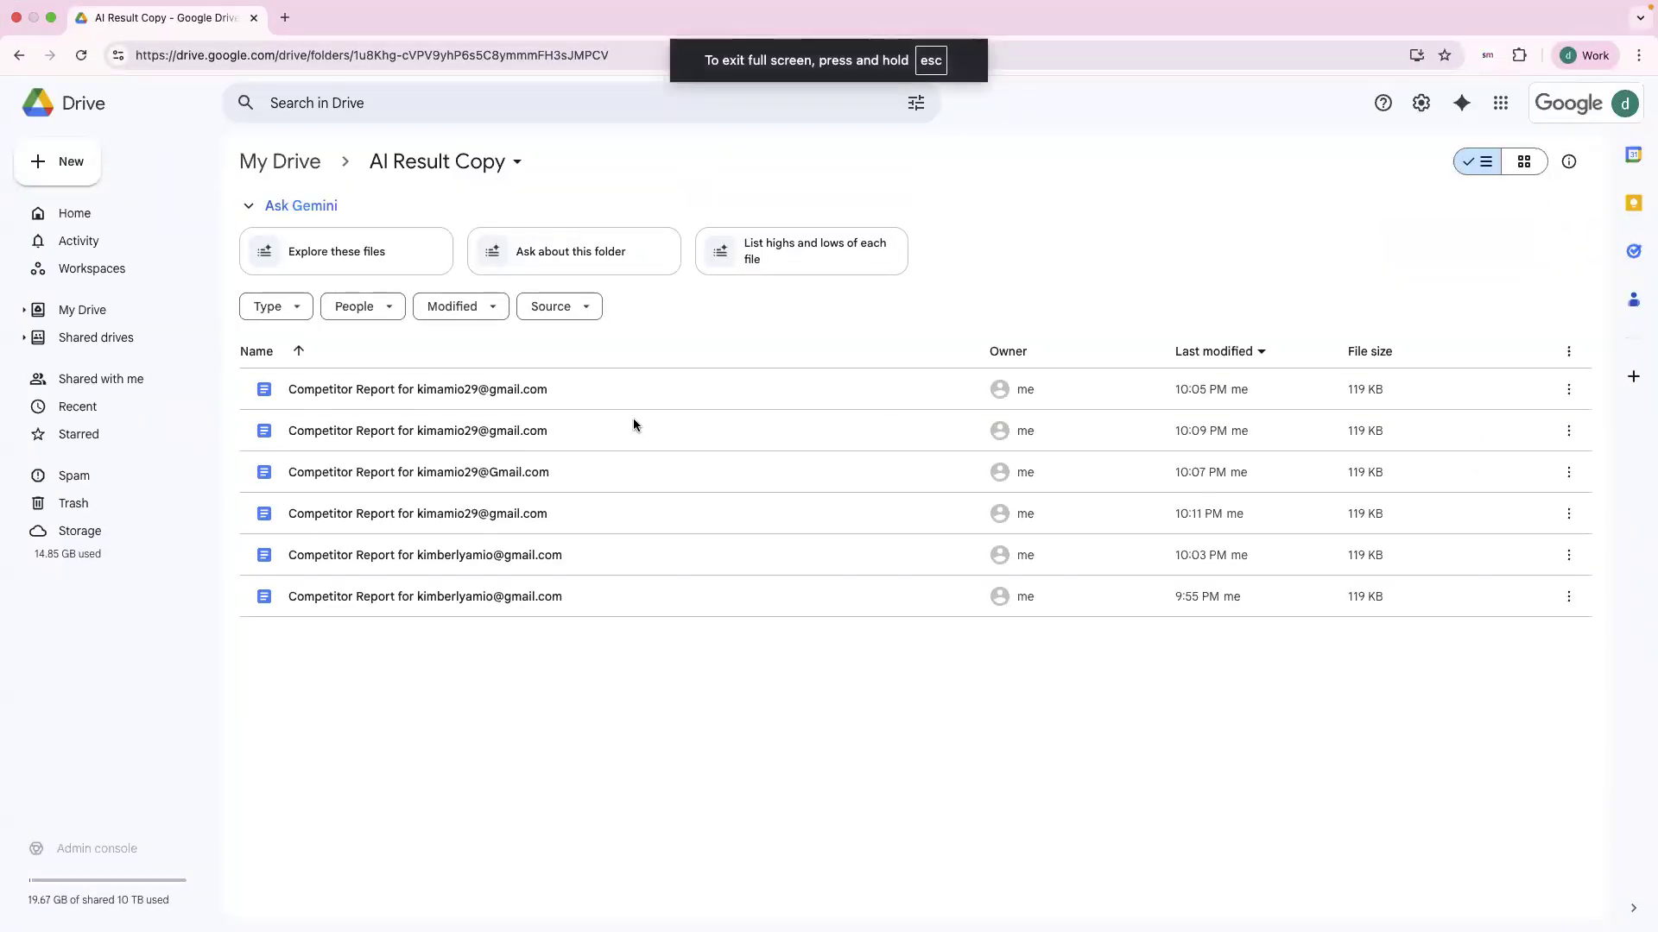
click(82, 180)
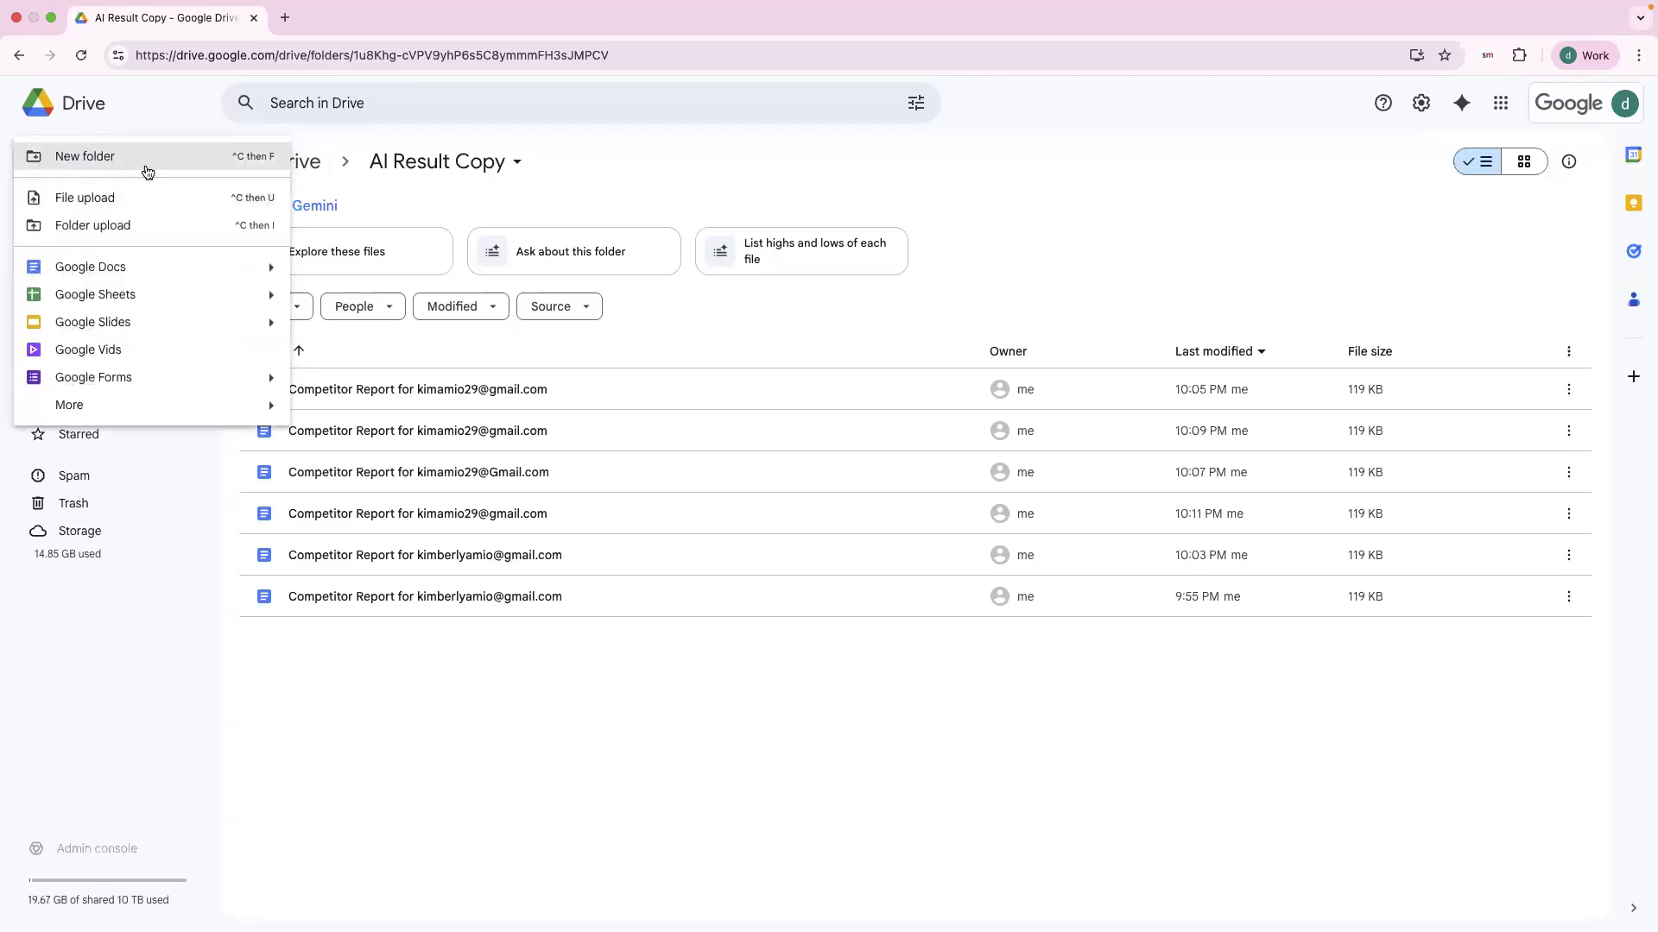
click(216, 158)
click(778, 494)
double_click(777, 494)
Step: Try selecting the default folder name, then cancel without creating the folder
click(851, 498)
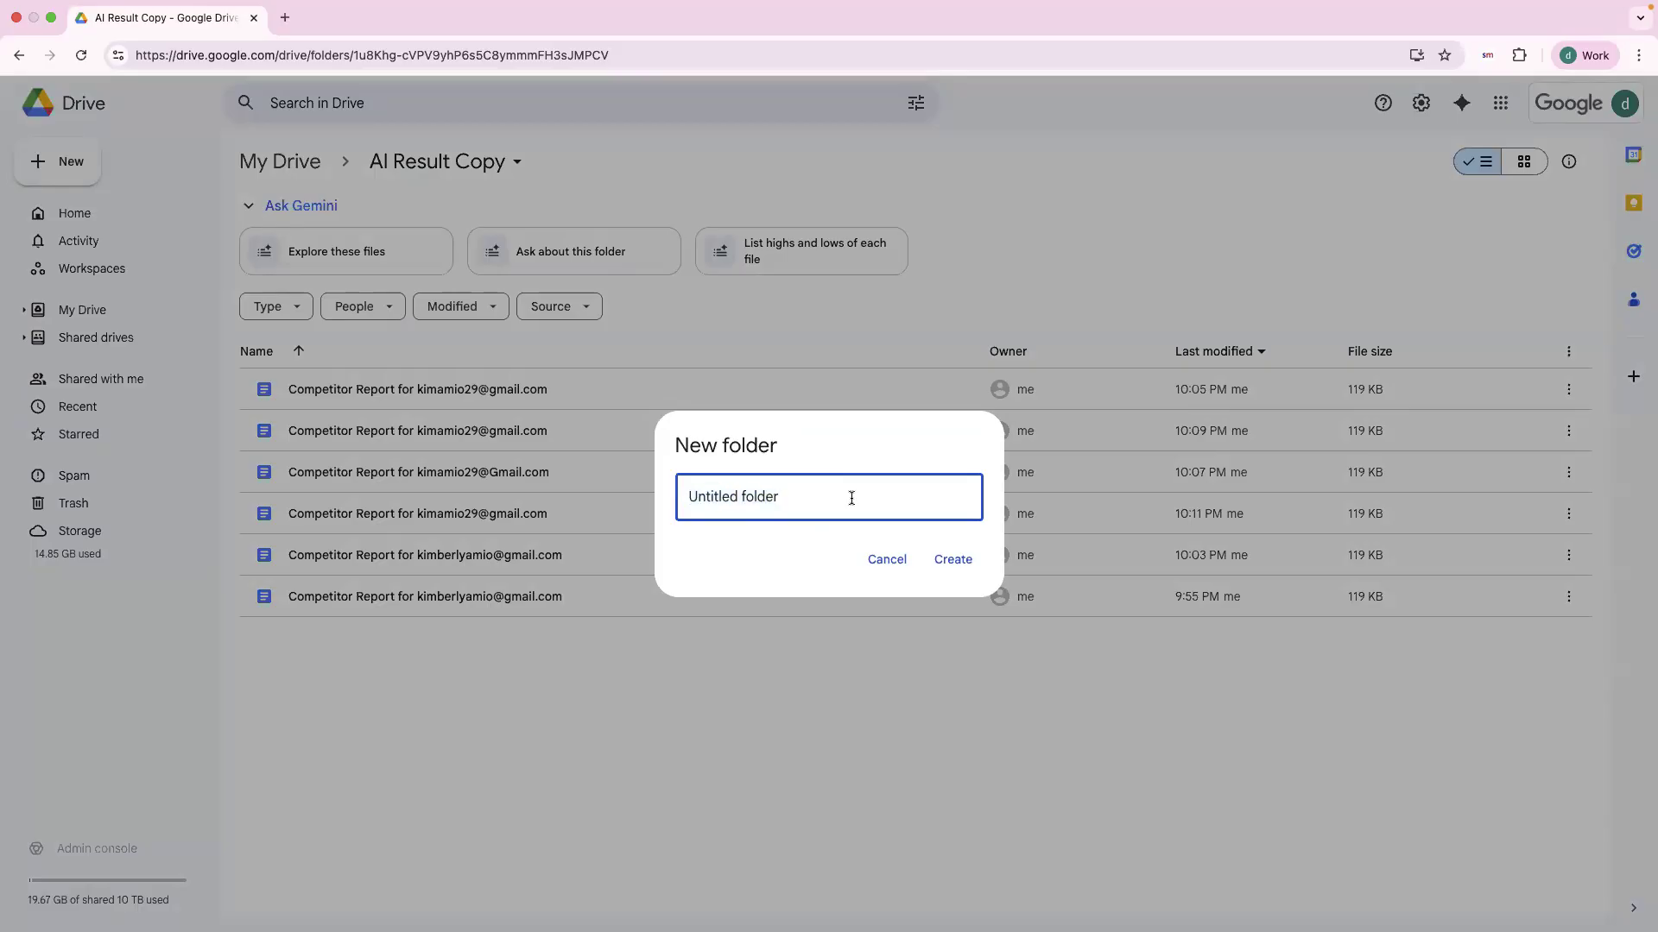
triple_click(794, 490)
click(804, 492)
triple_click(745, 501)
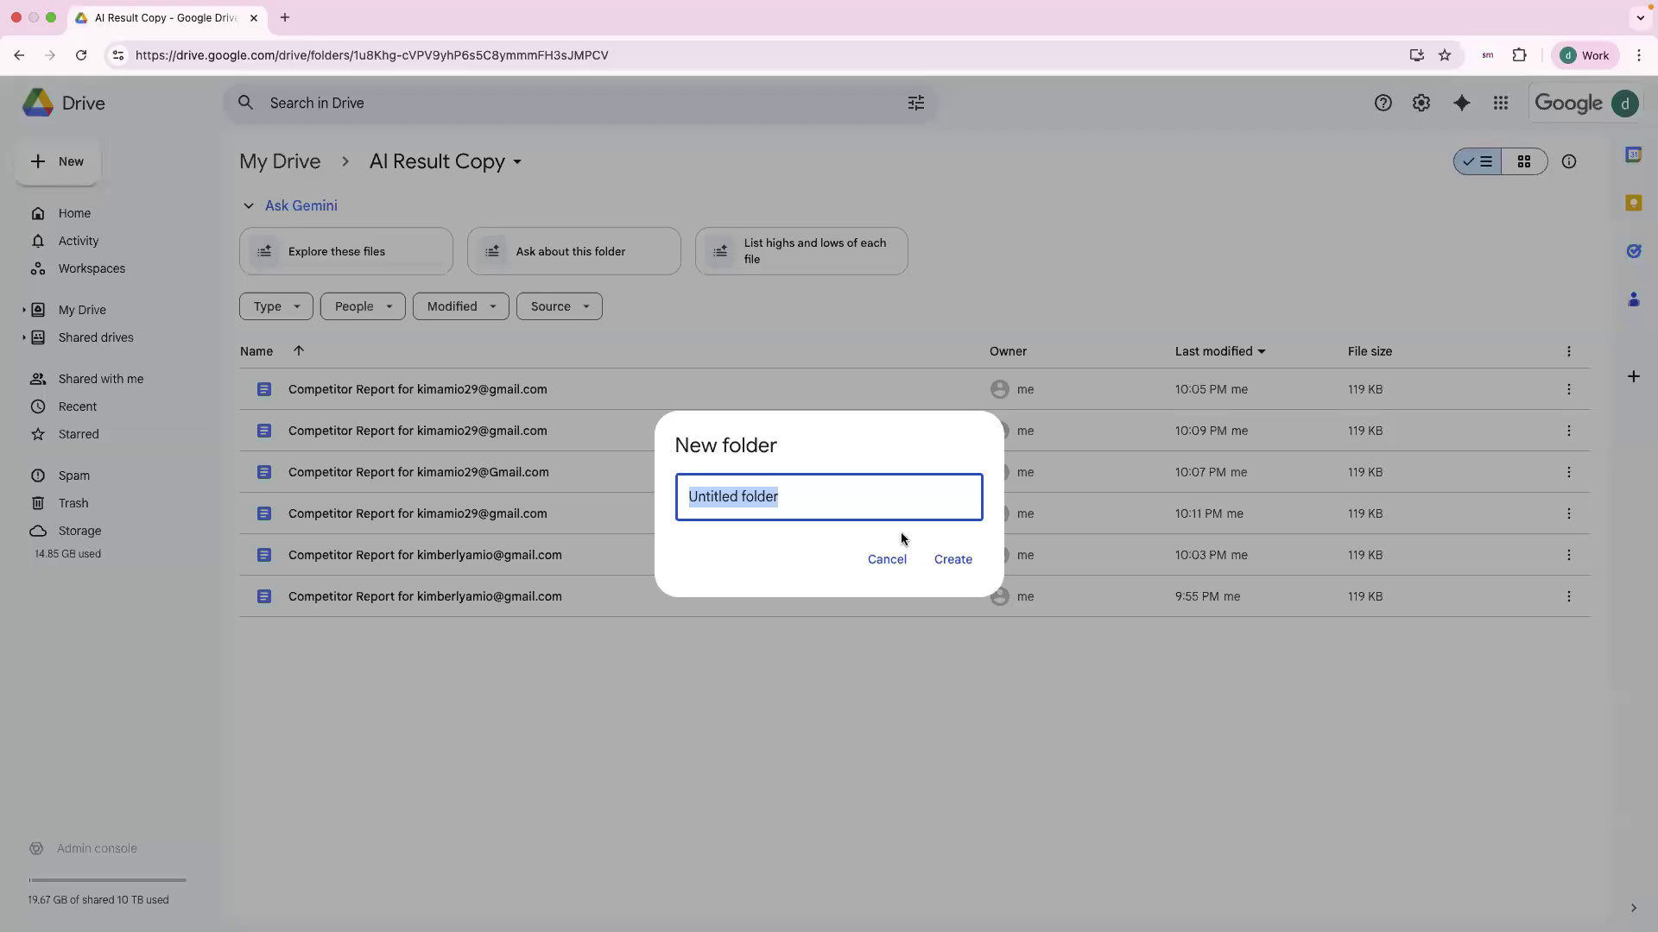
click(837, 487)
triple_click(829, 488)
click(759, 446)
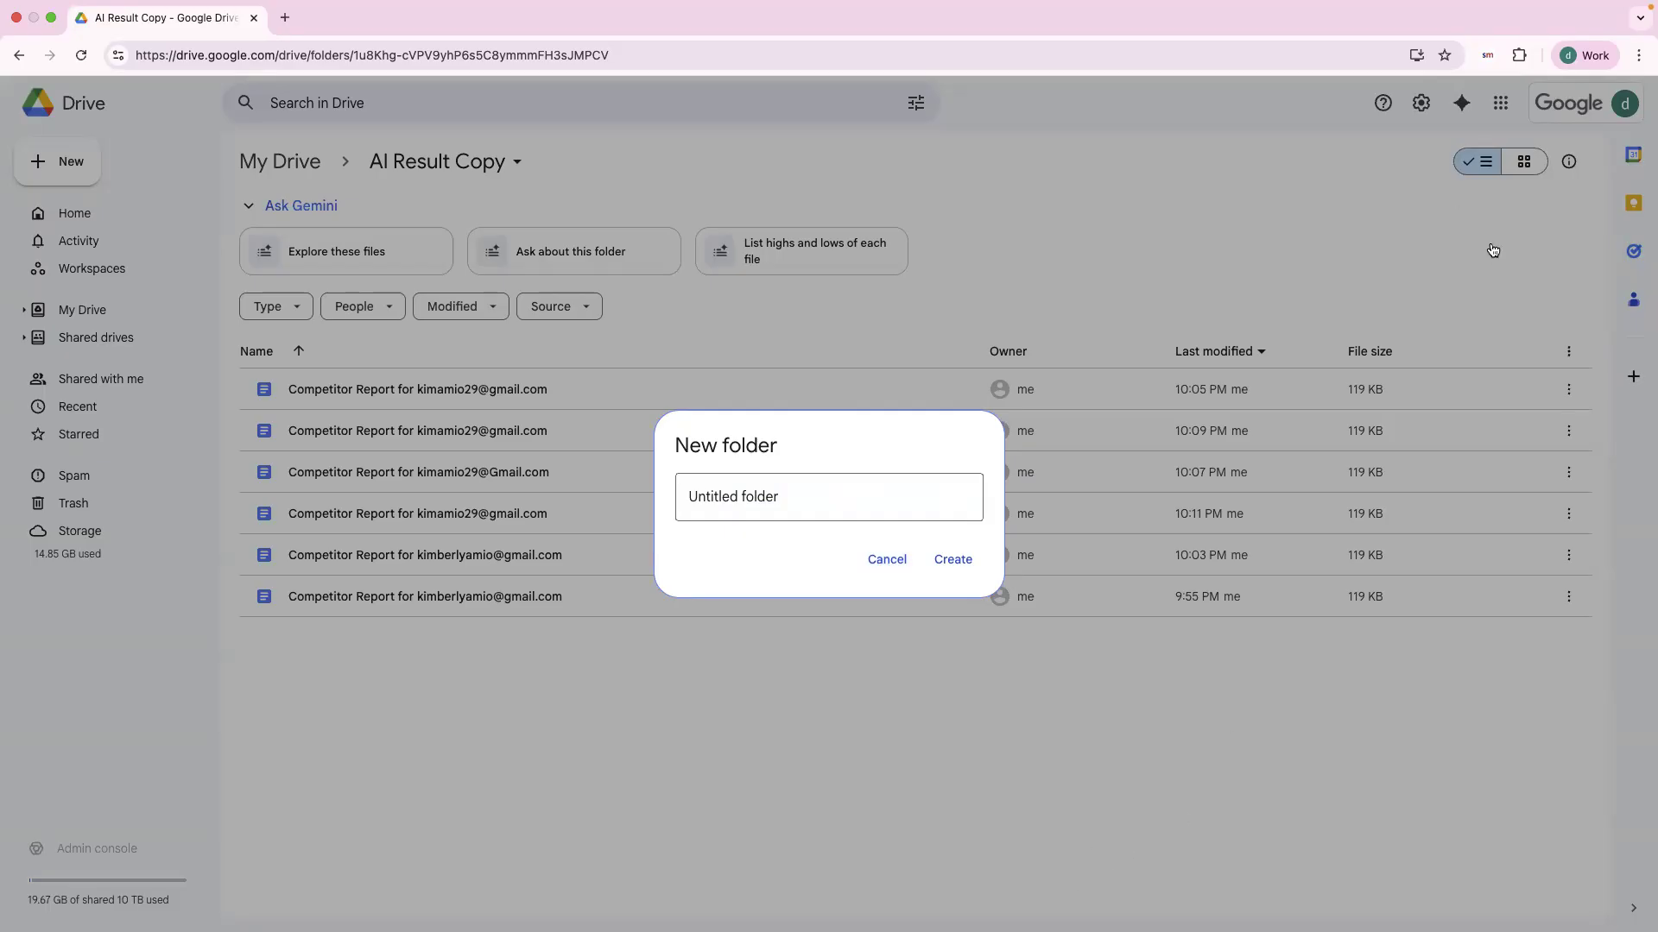
click(454, 321)
Step: Check the AI Result Copy folder's options and return to the AskSpot integration form
click(416, 164)
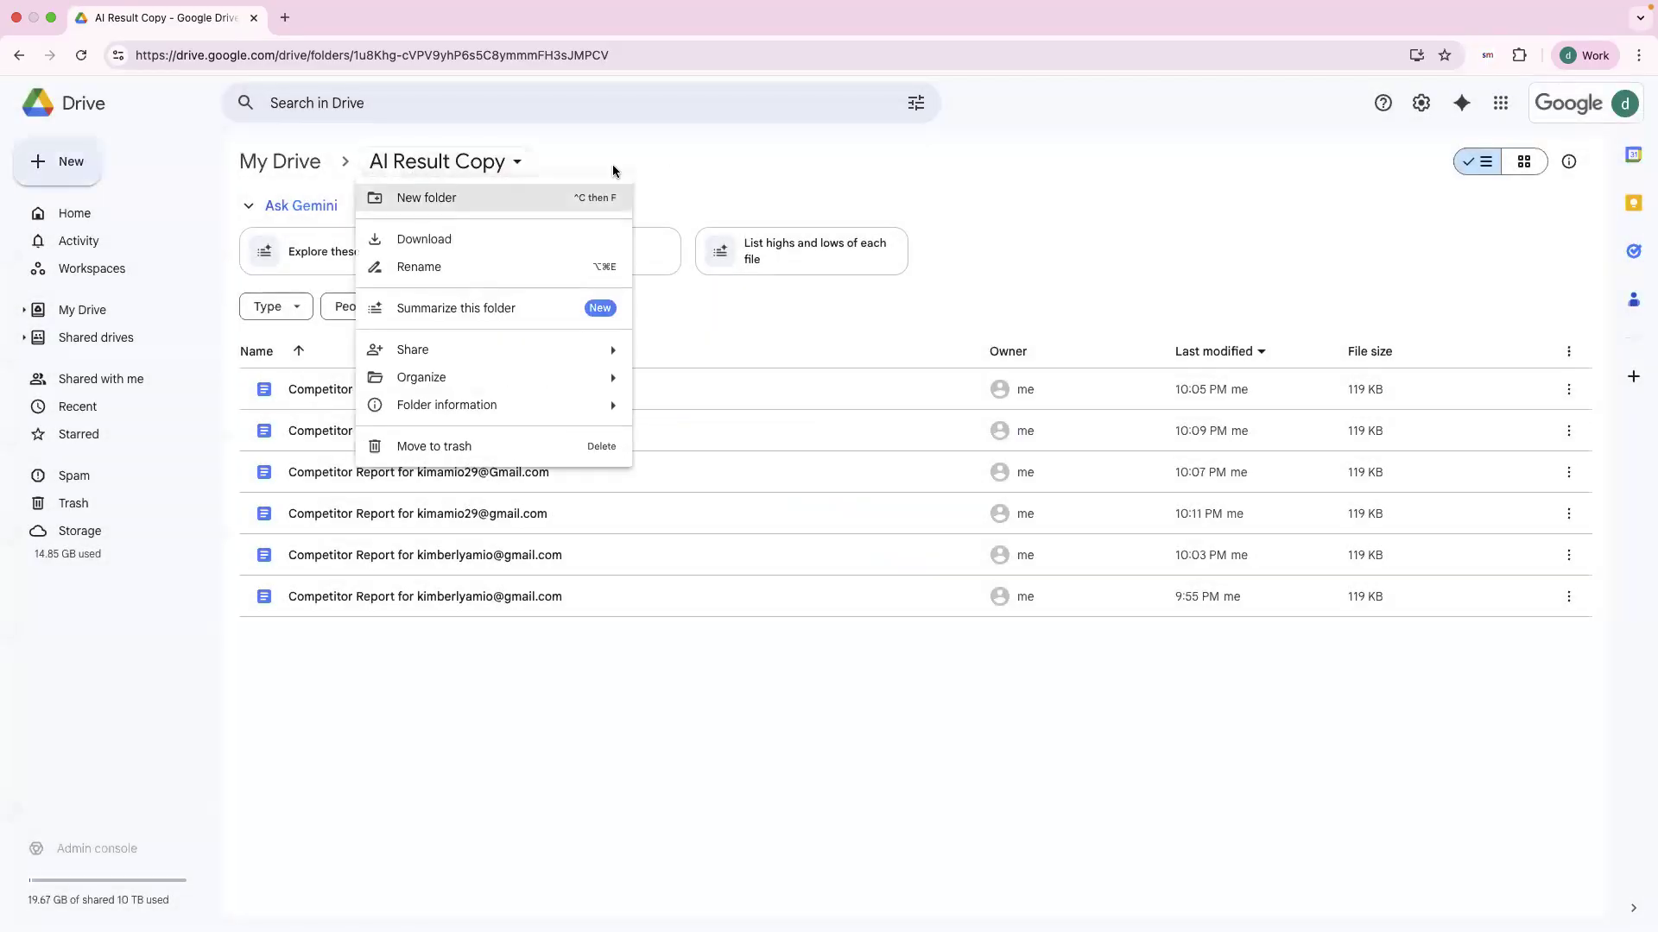
click(615, 170)
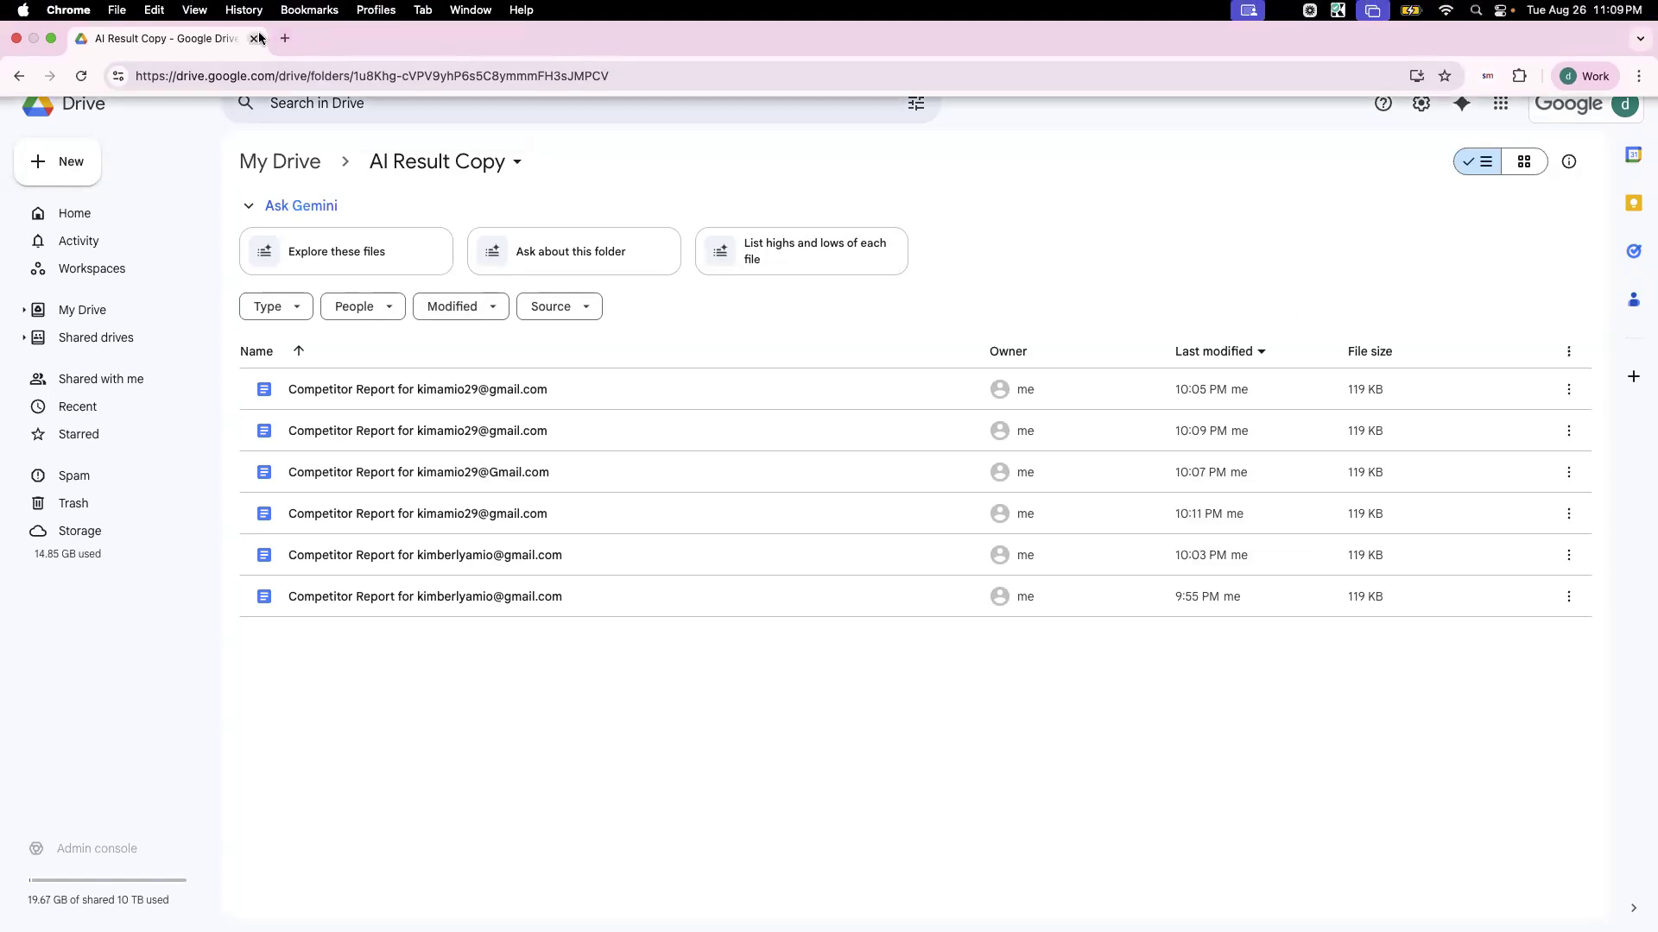
key(ctrl+Left)
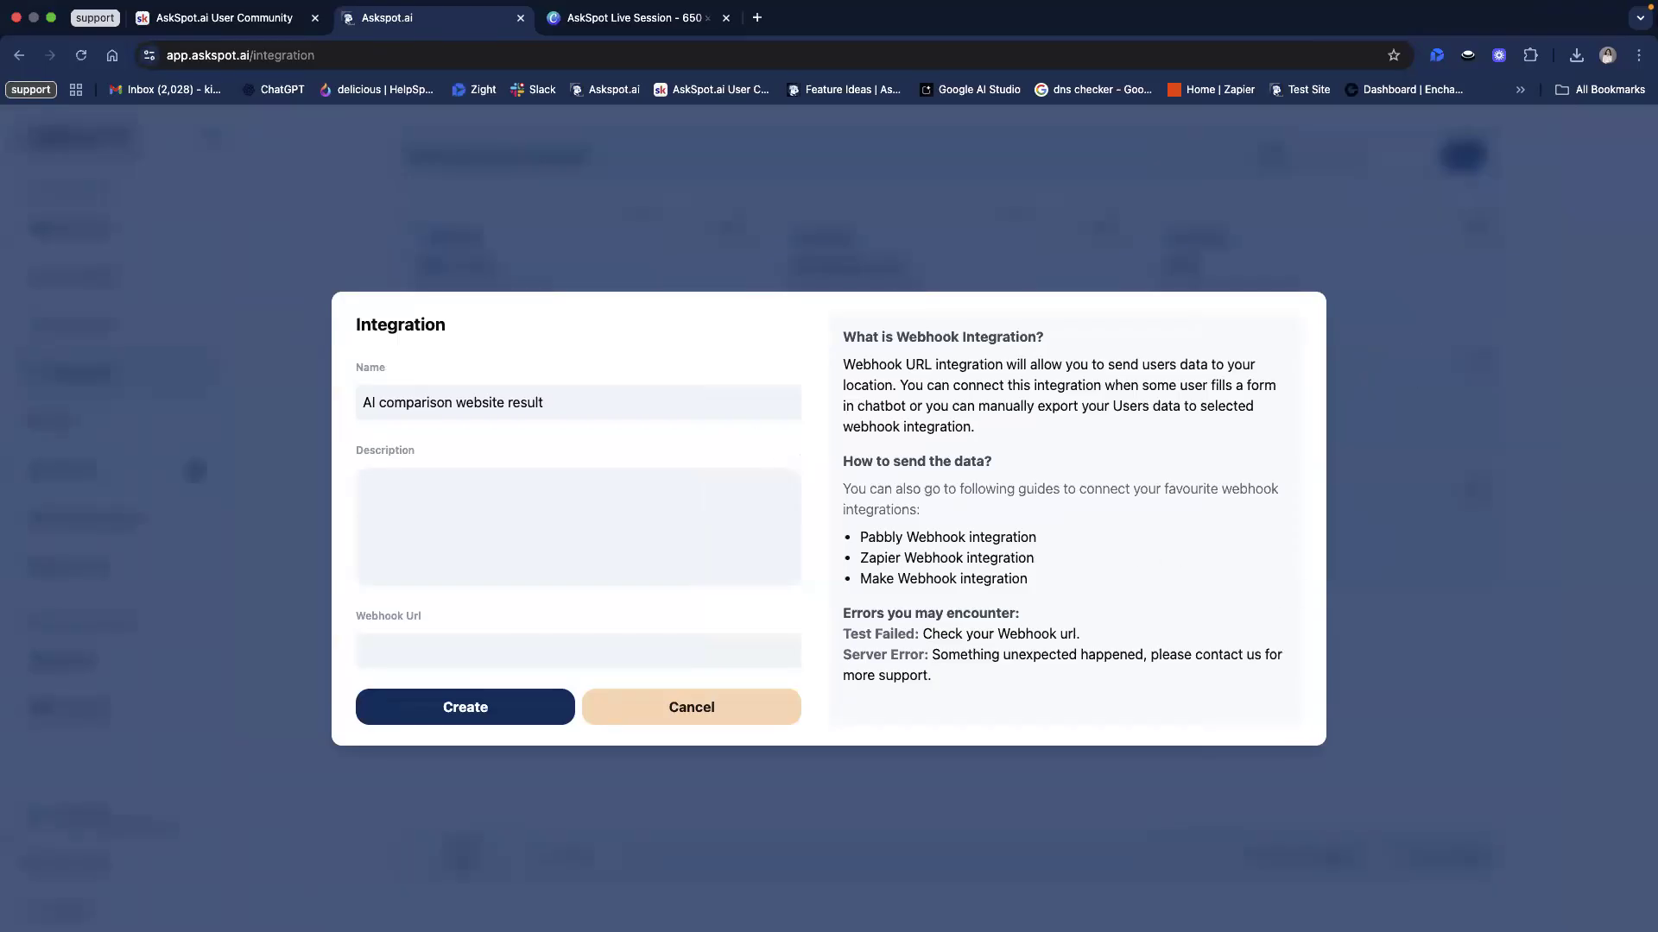
Step: Check the still-empty webhook URL field, then bring the Make window over the dialog
drag(357, 326, 448, 330)
click(534, 644)
click(354, 619)
triple_click(382, 618)
click(1084, 552)
drag(1656, 164, 612, 154)
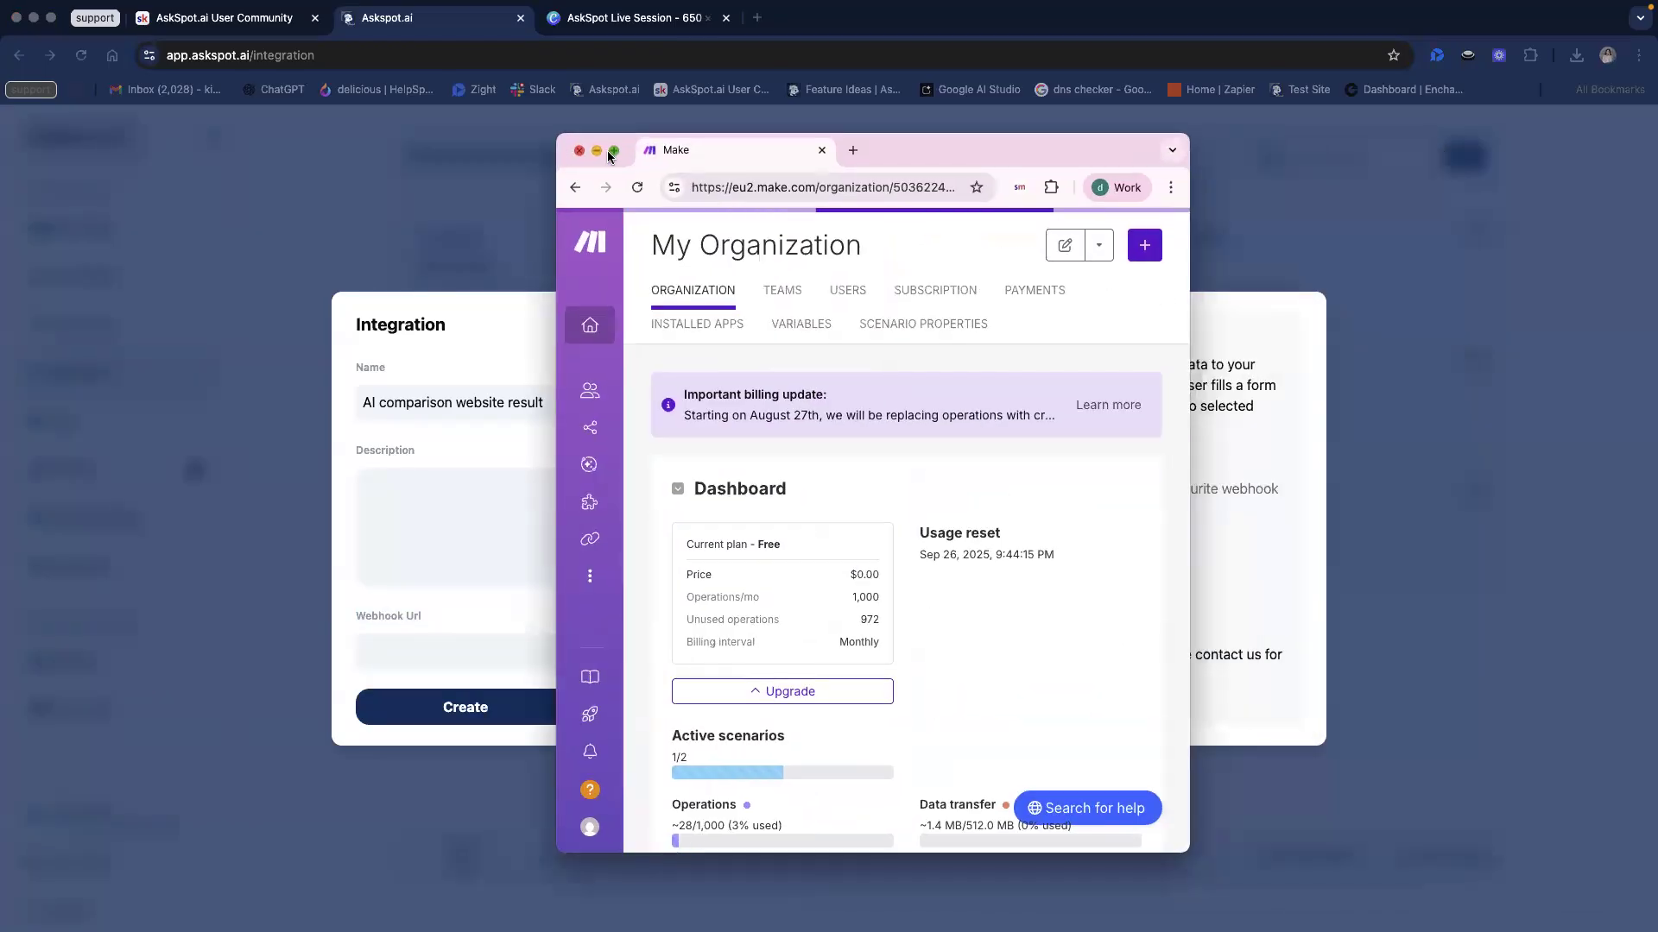
Step: Full-screen Make, start a new scenario, and make Webhooks > Custom webhook its trigger
click(614, 151)
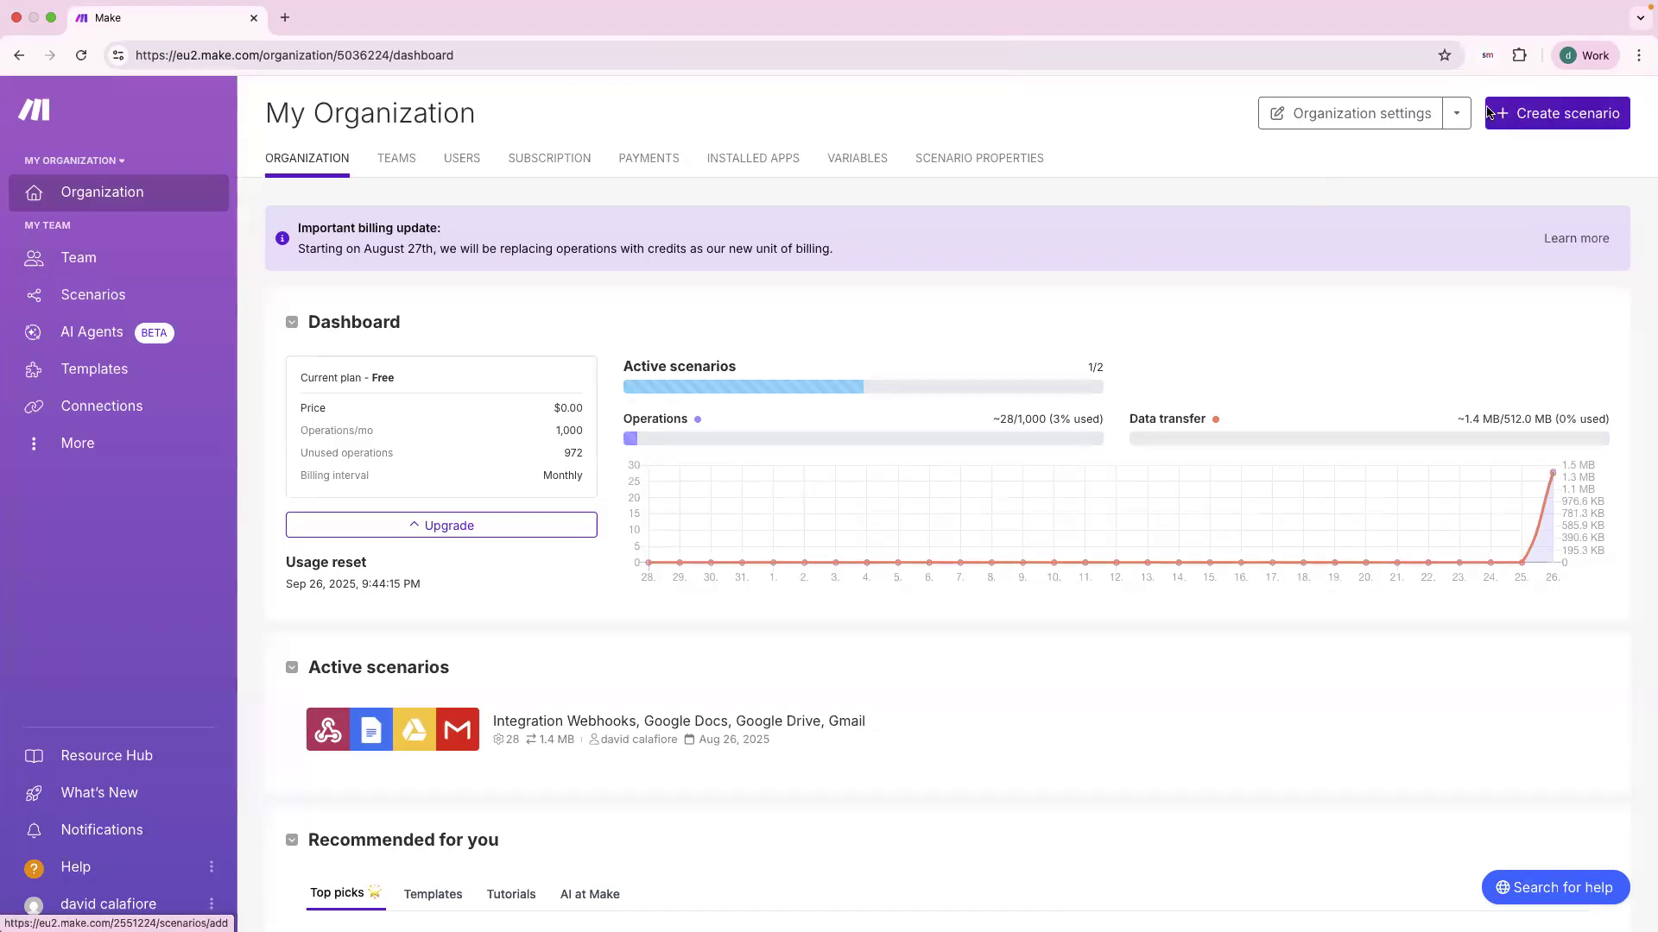
click(1561, 116)
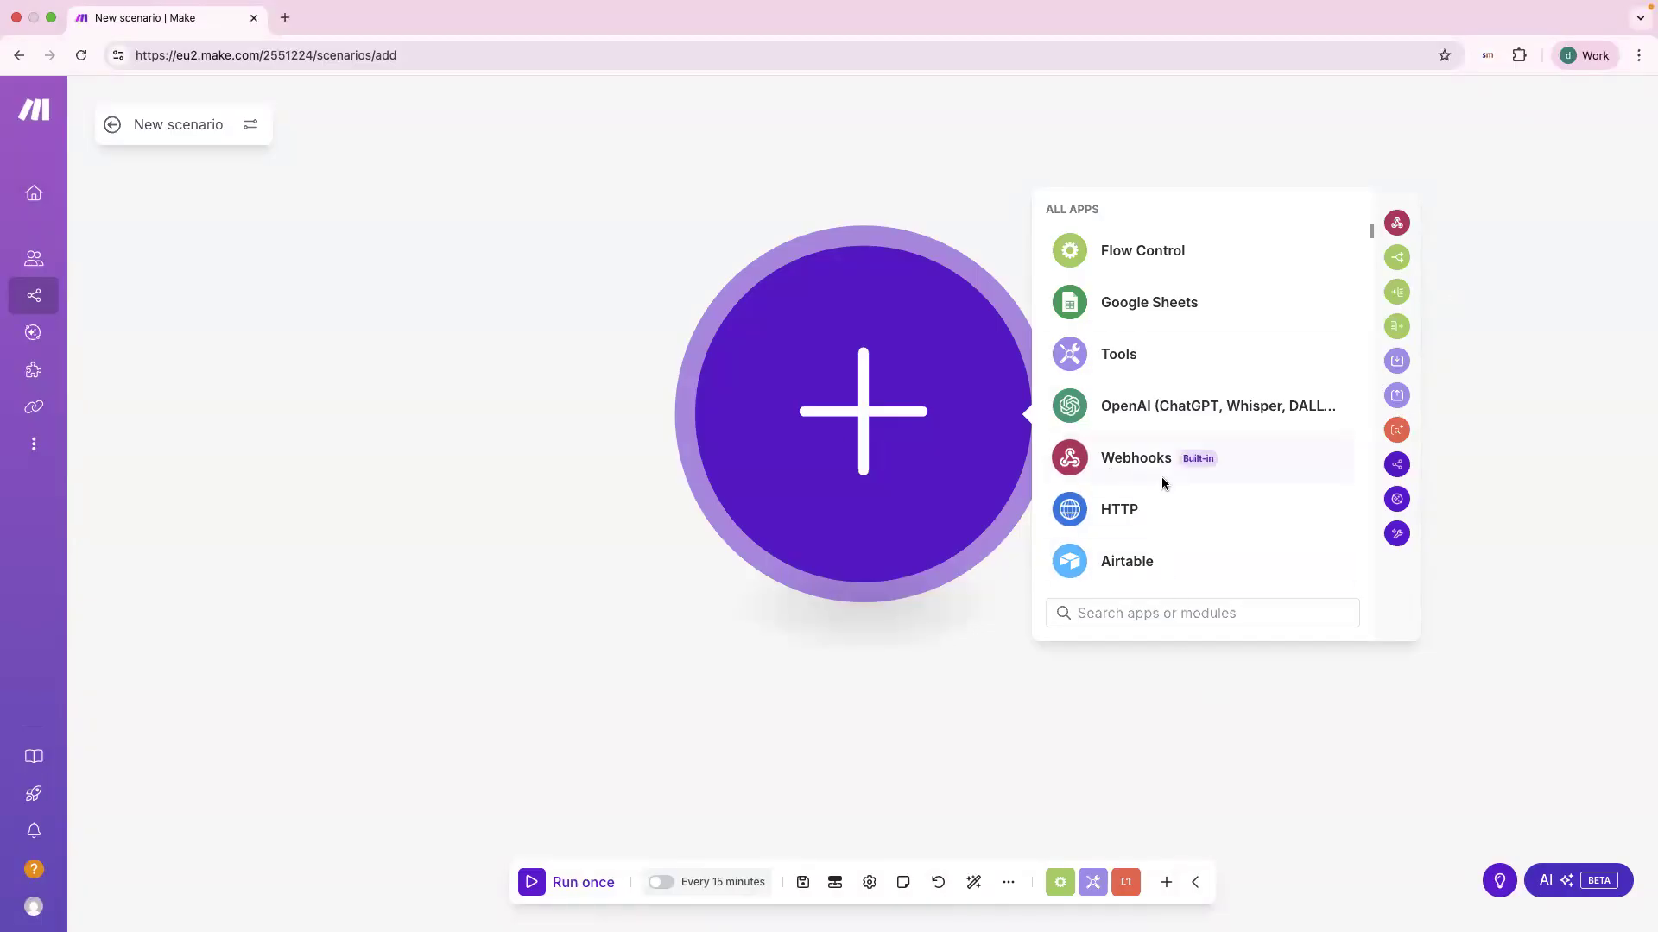
click(1138, 467)
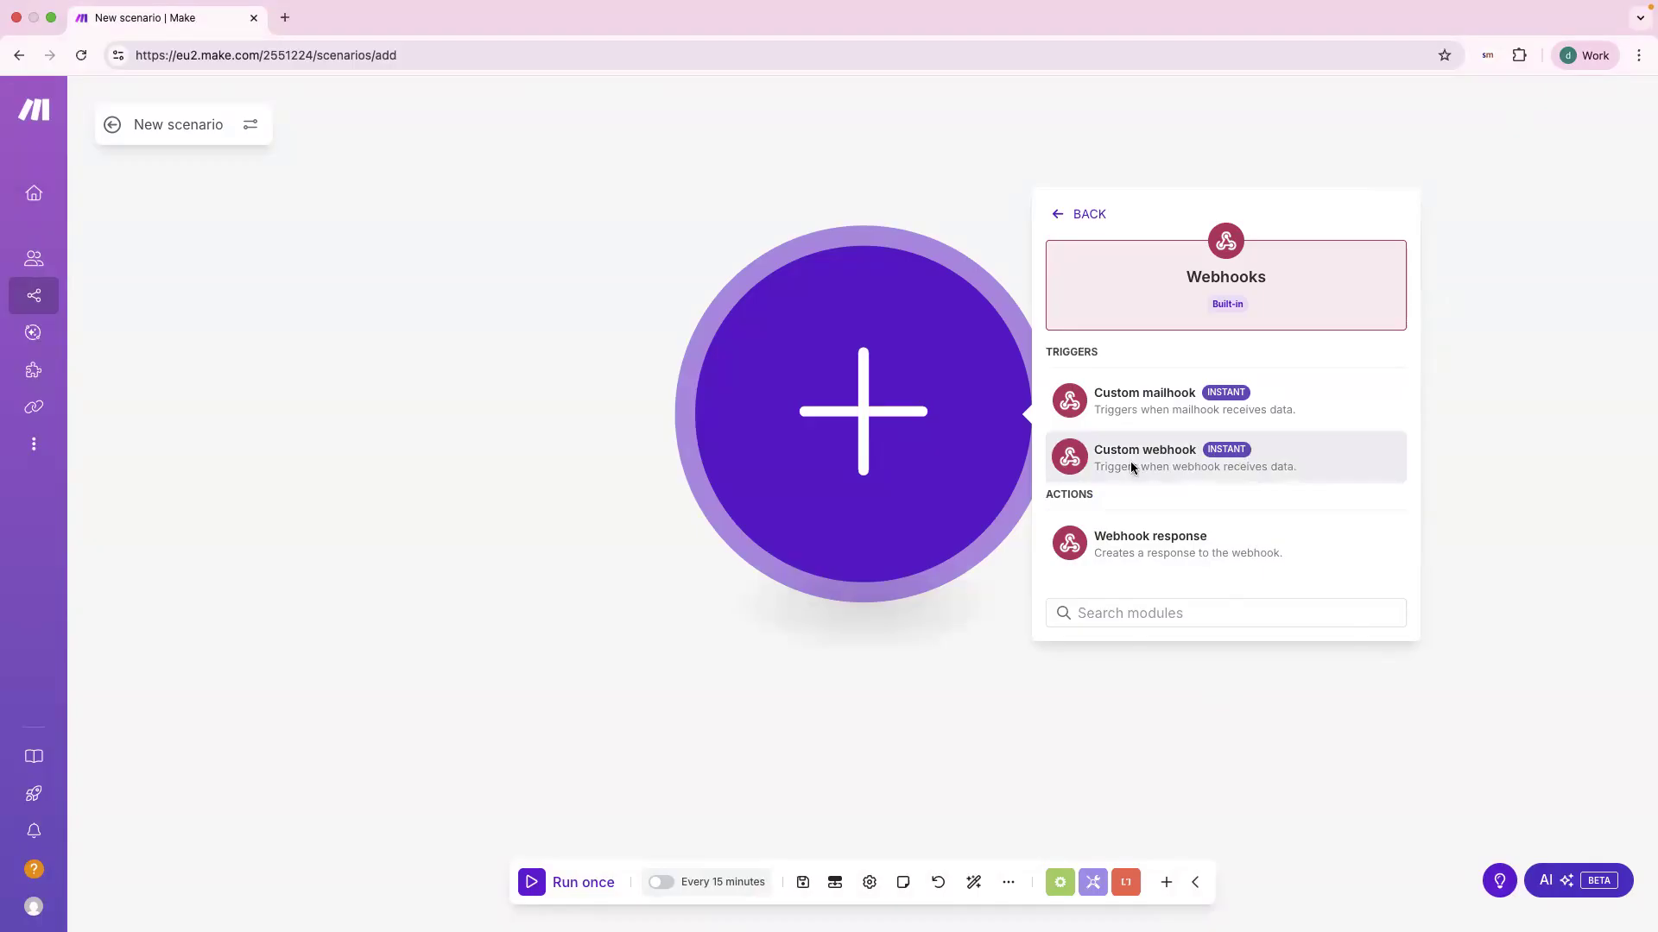
click(1179, 456)
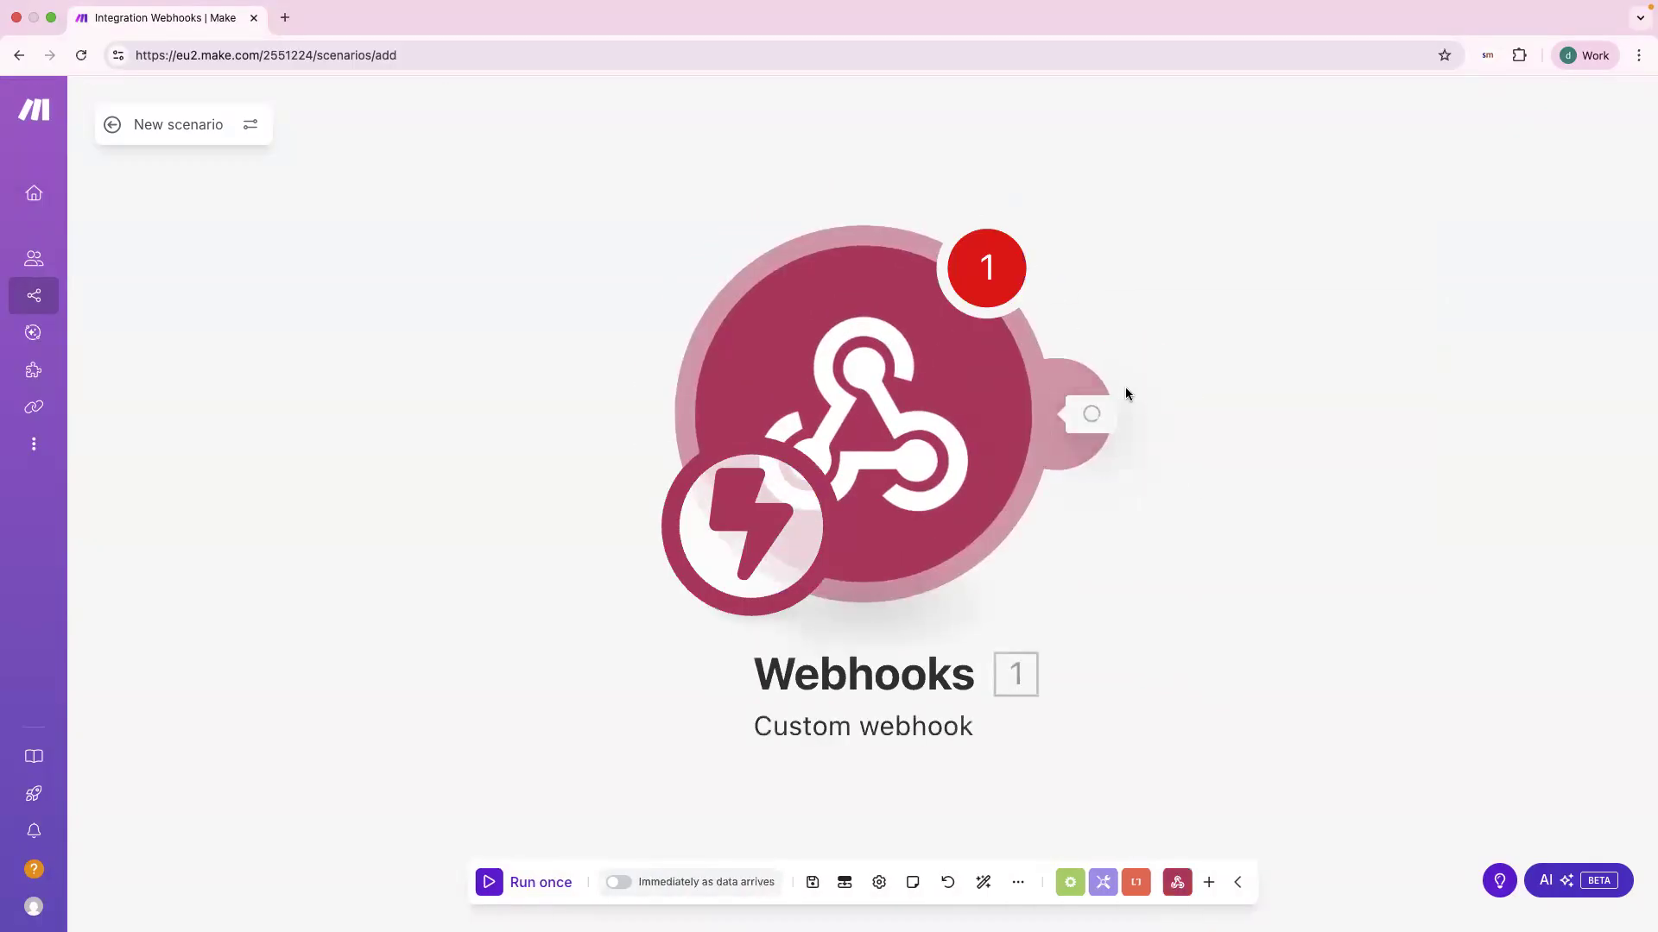
Step: Save a new webhook named 'my AskSpot webhook' and copy its generated address
click(1205, 414)
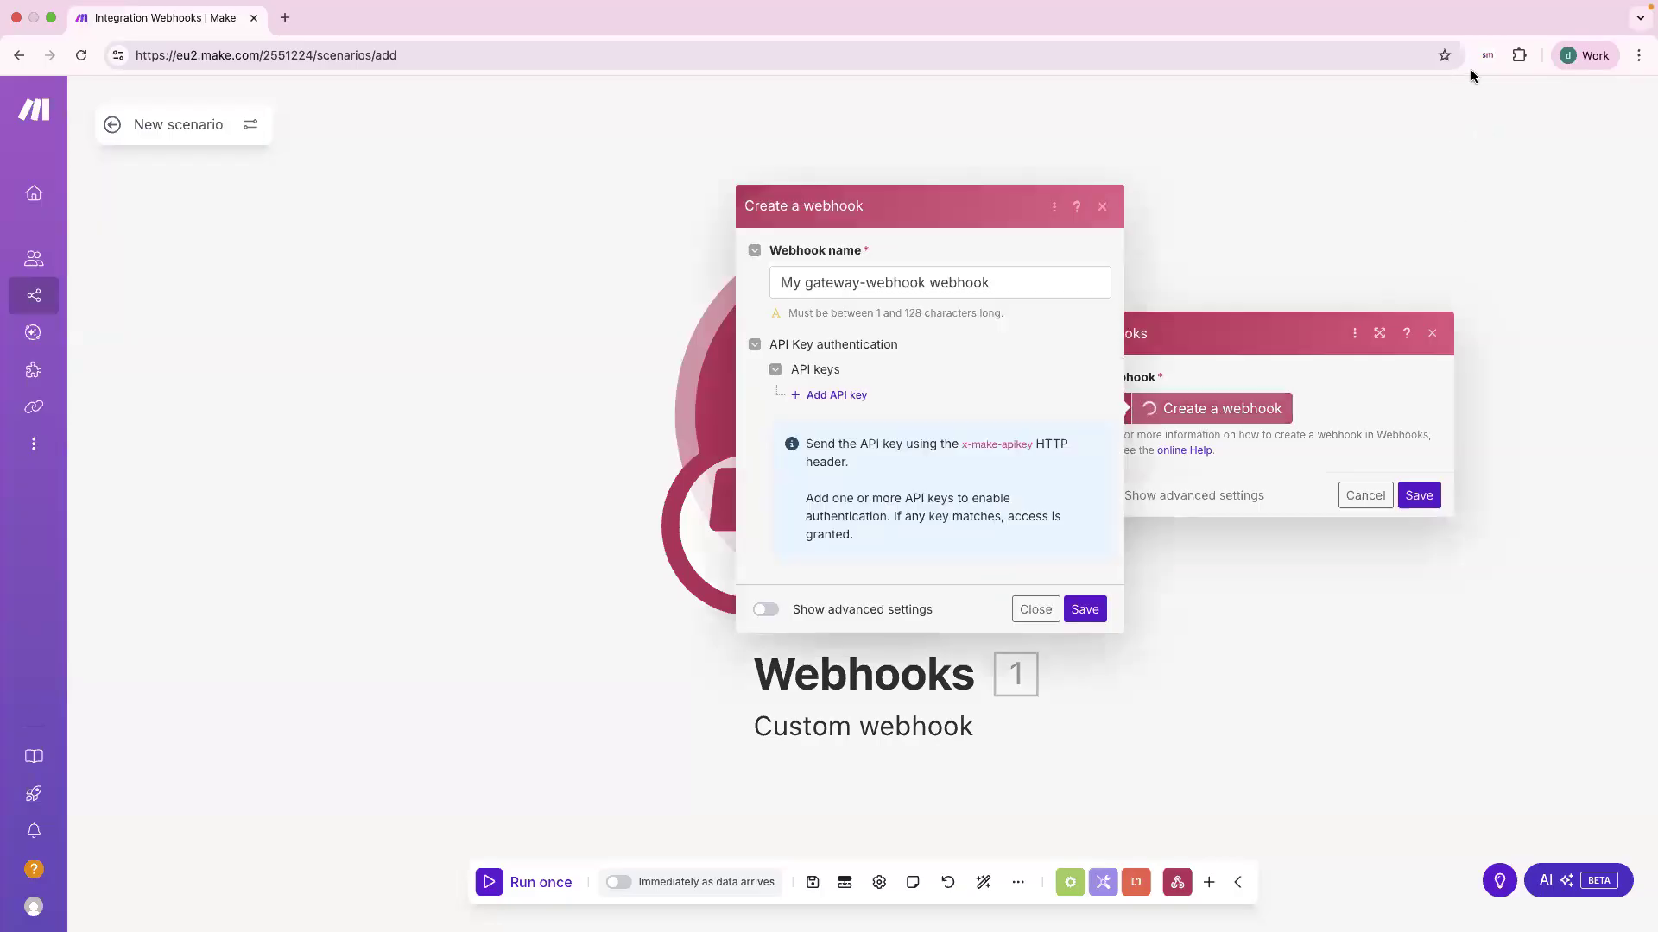
click(924, 282)
key(super+a)
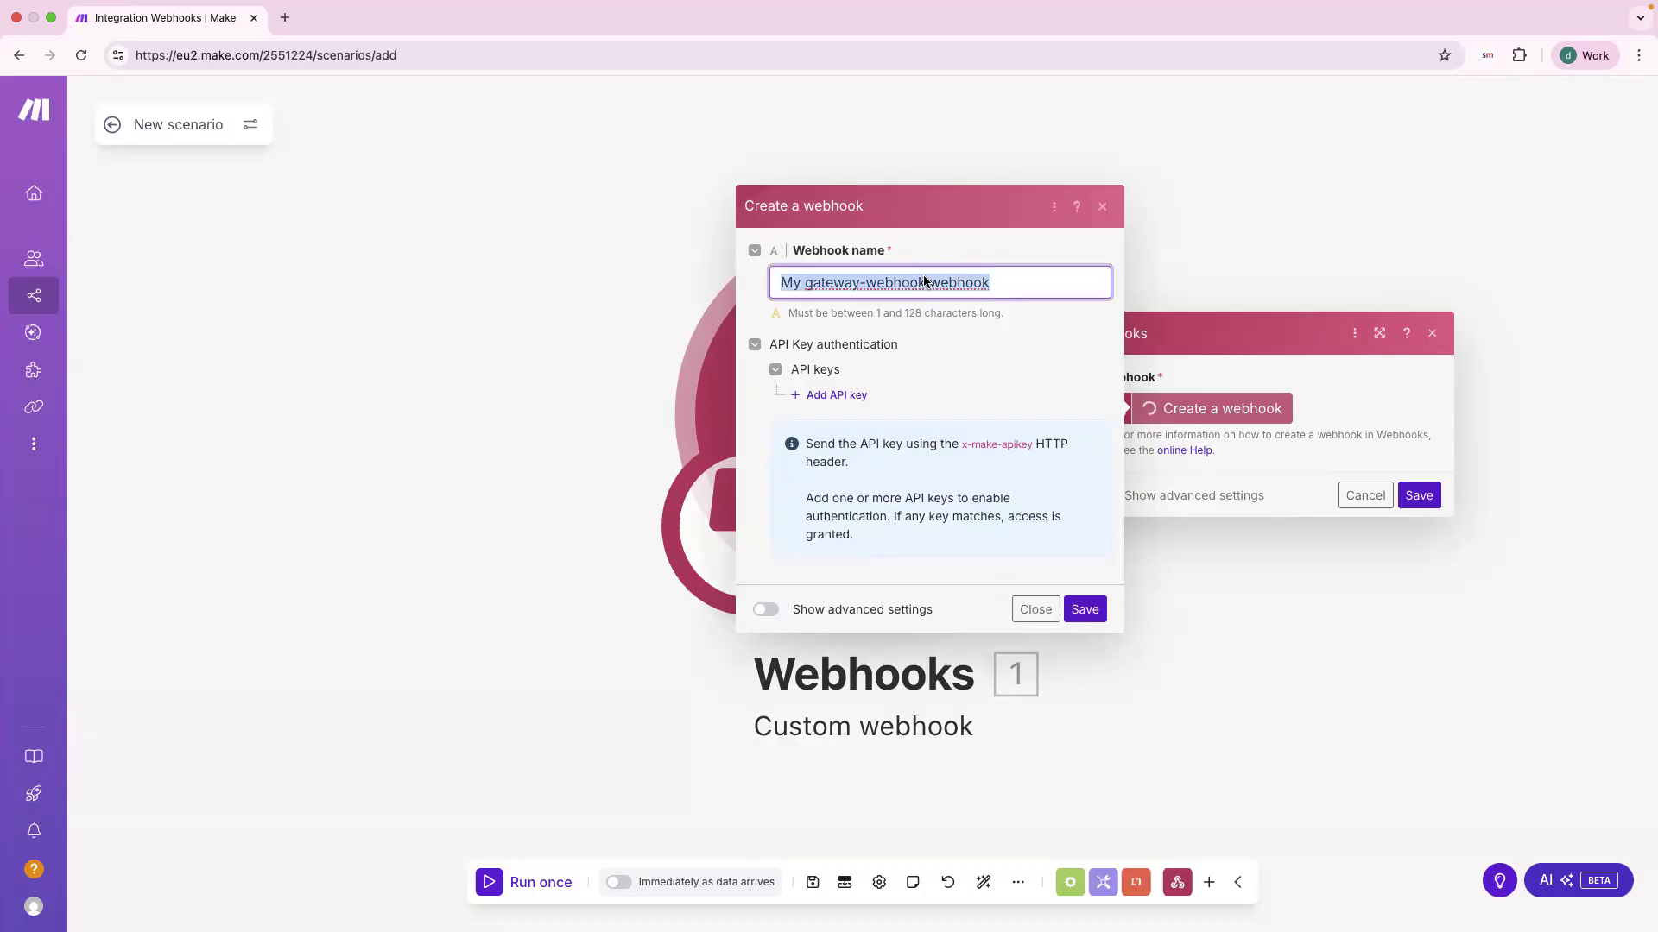
text(my AskSpot)
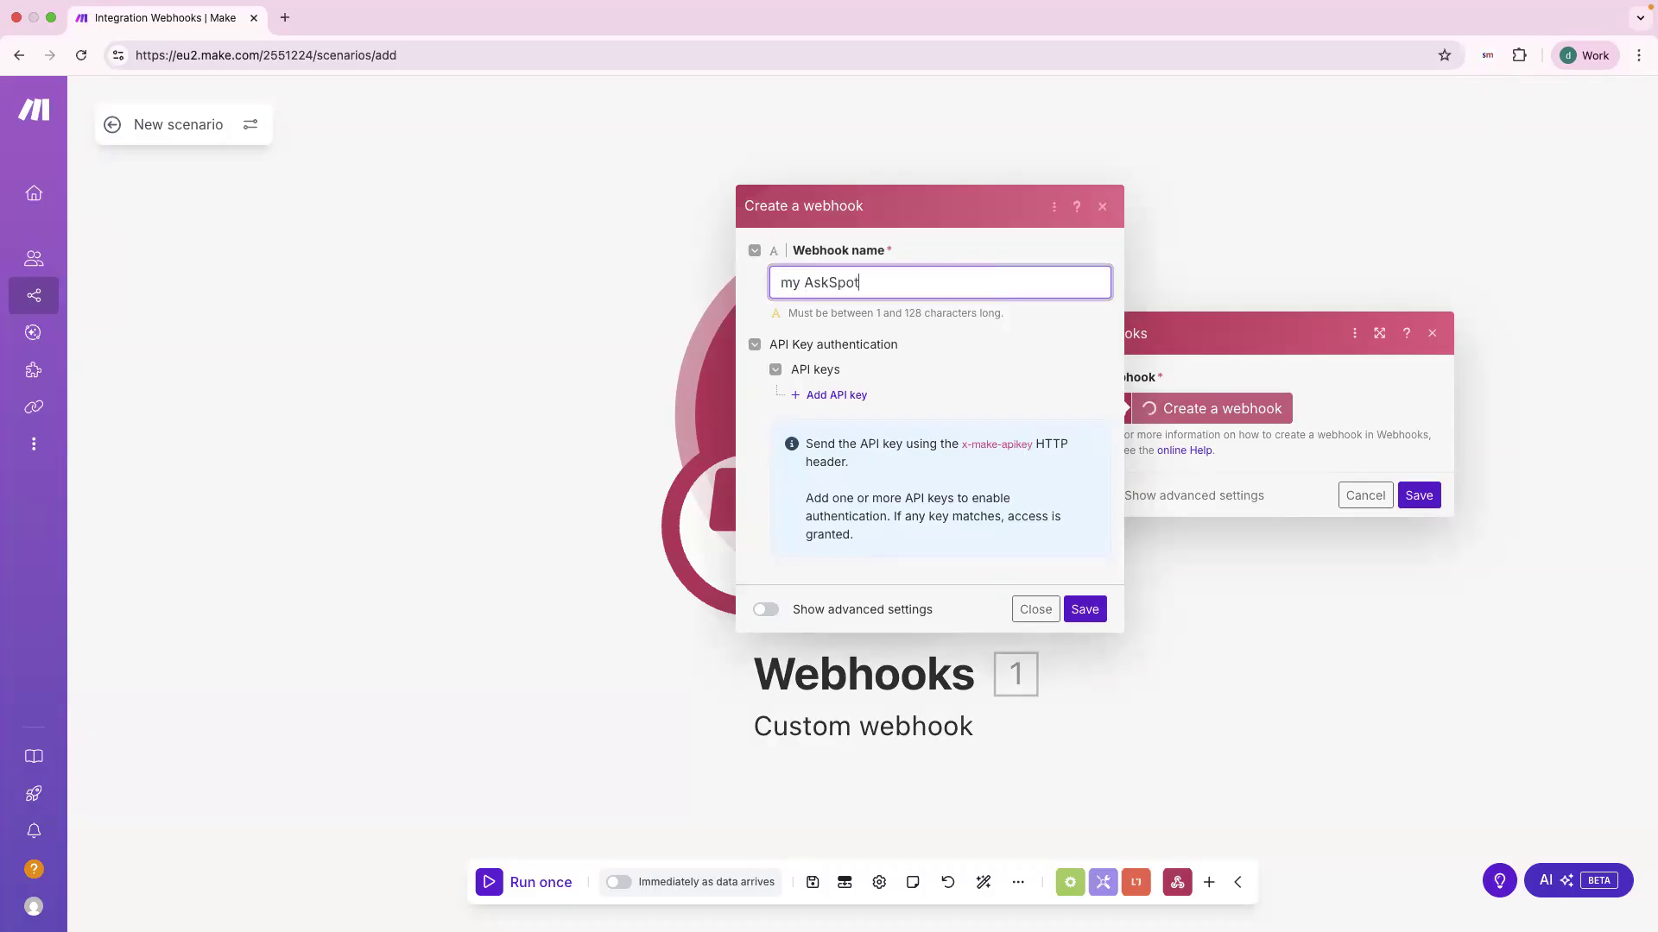
text( webhook)
click(1084, 610)
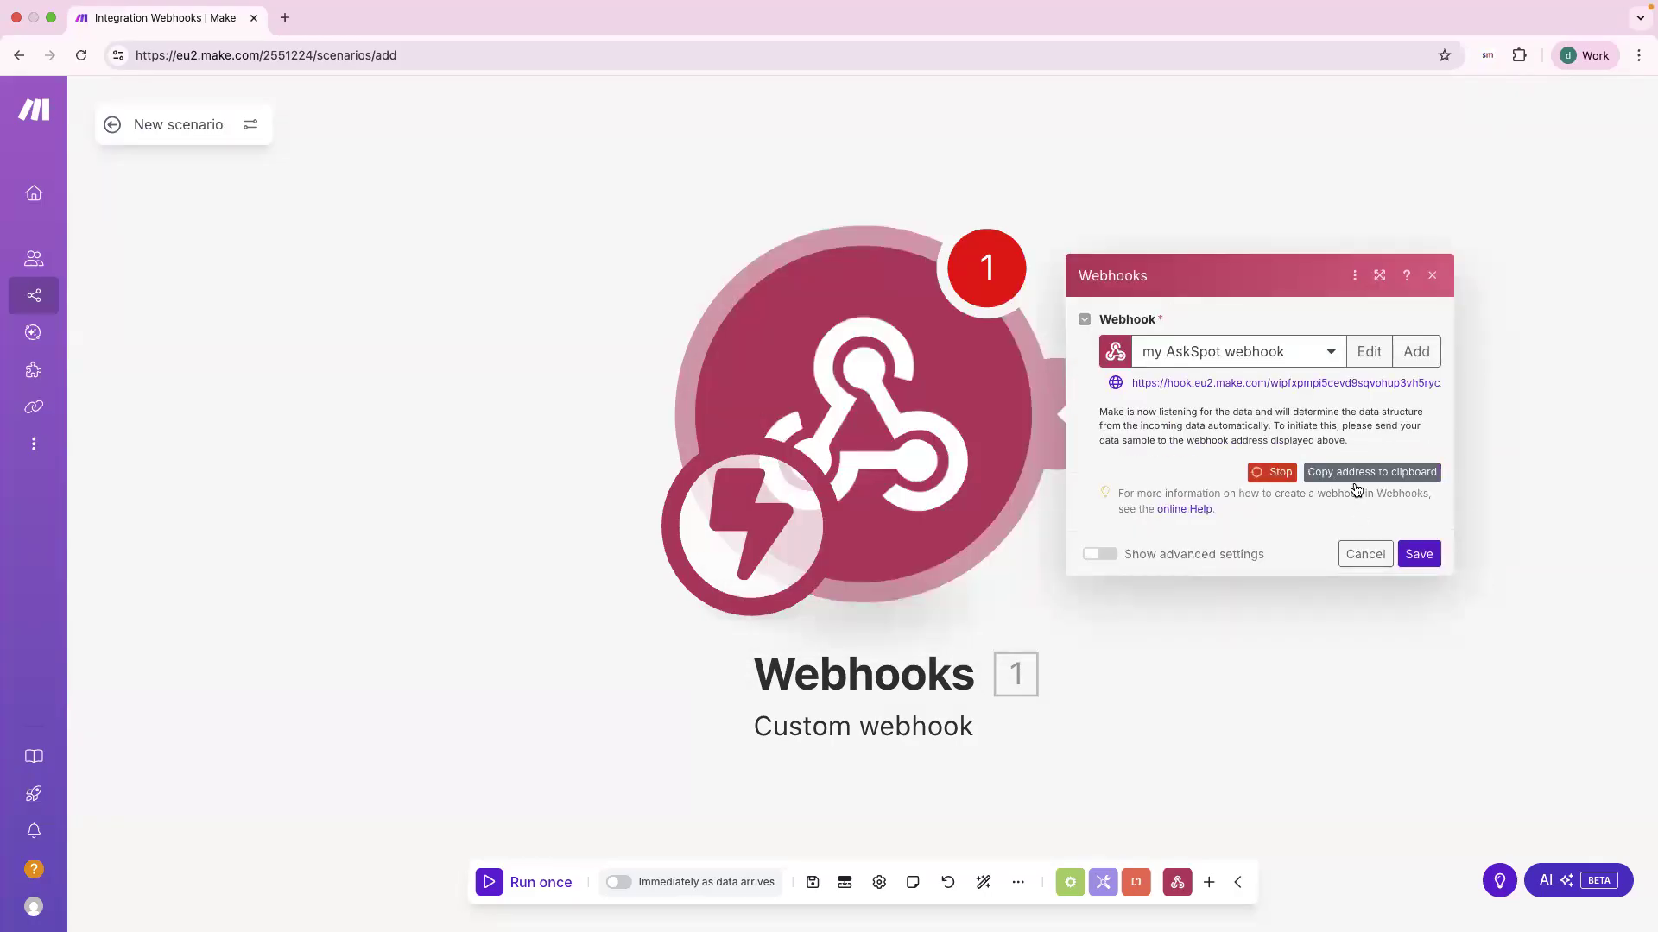
click(1381, 481)
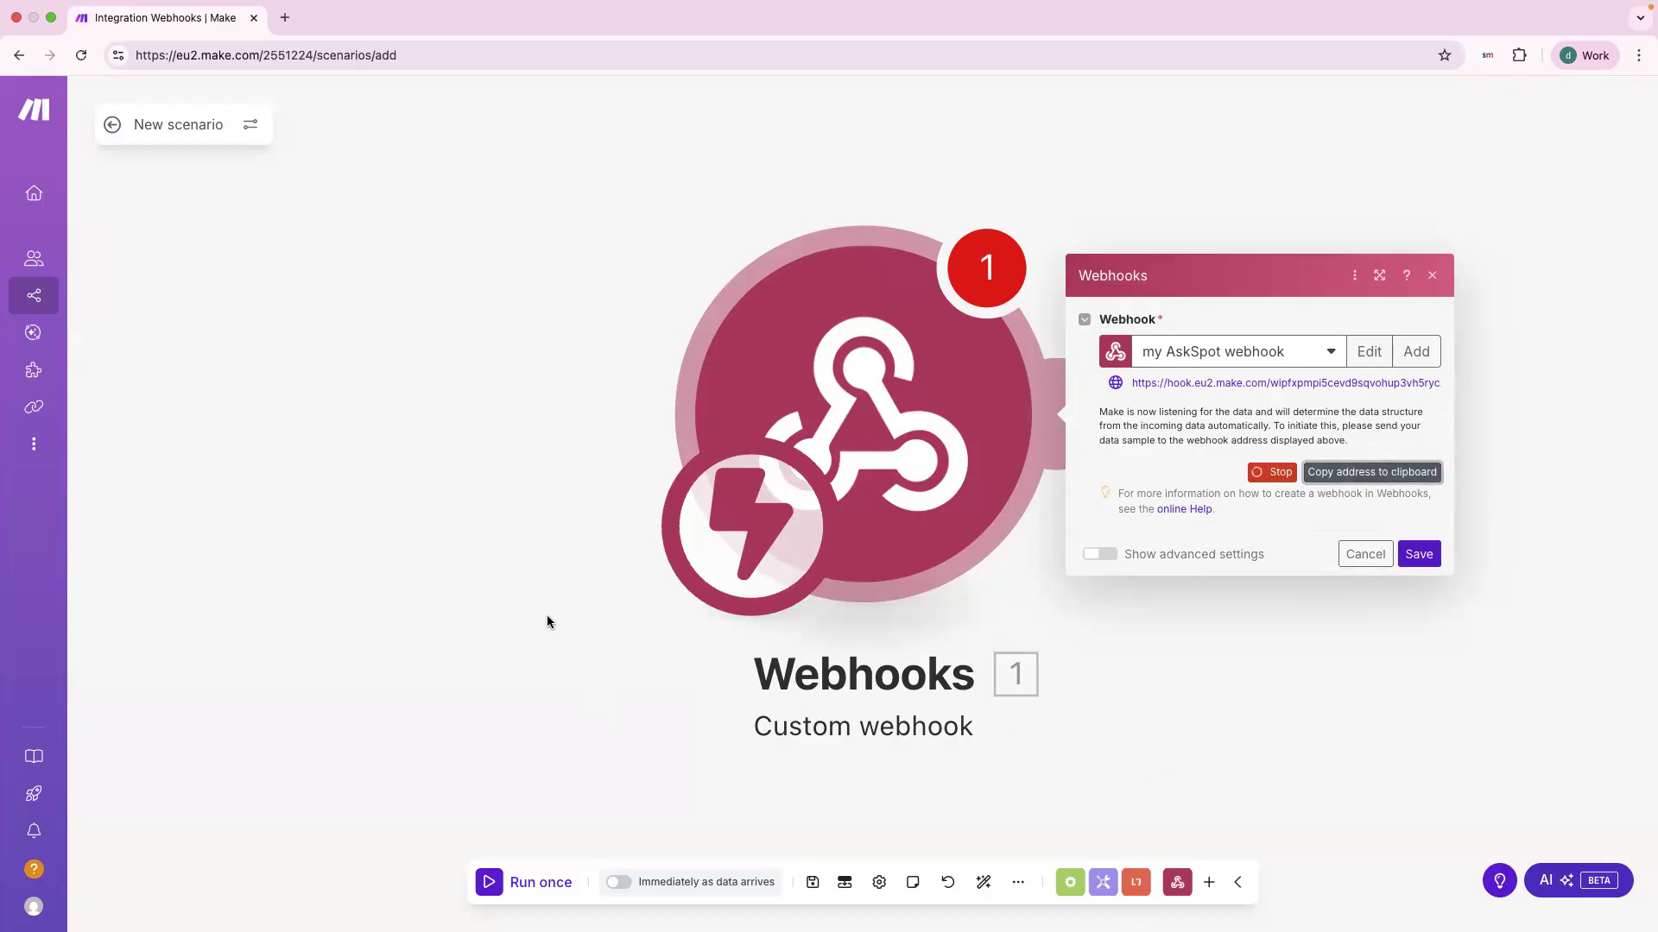
key(ctrl+Left)
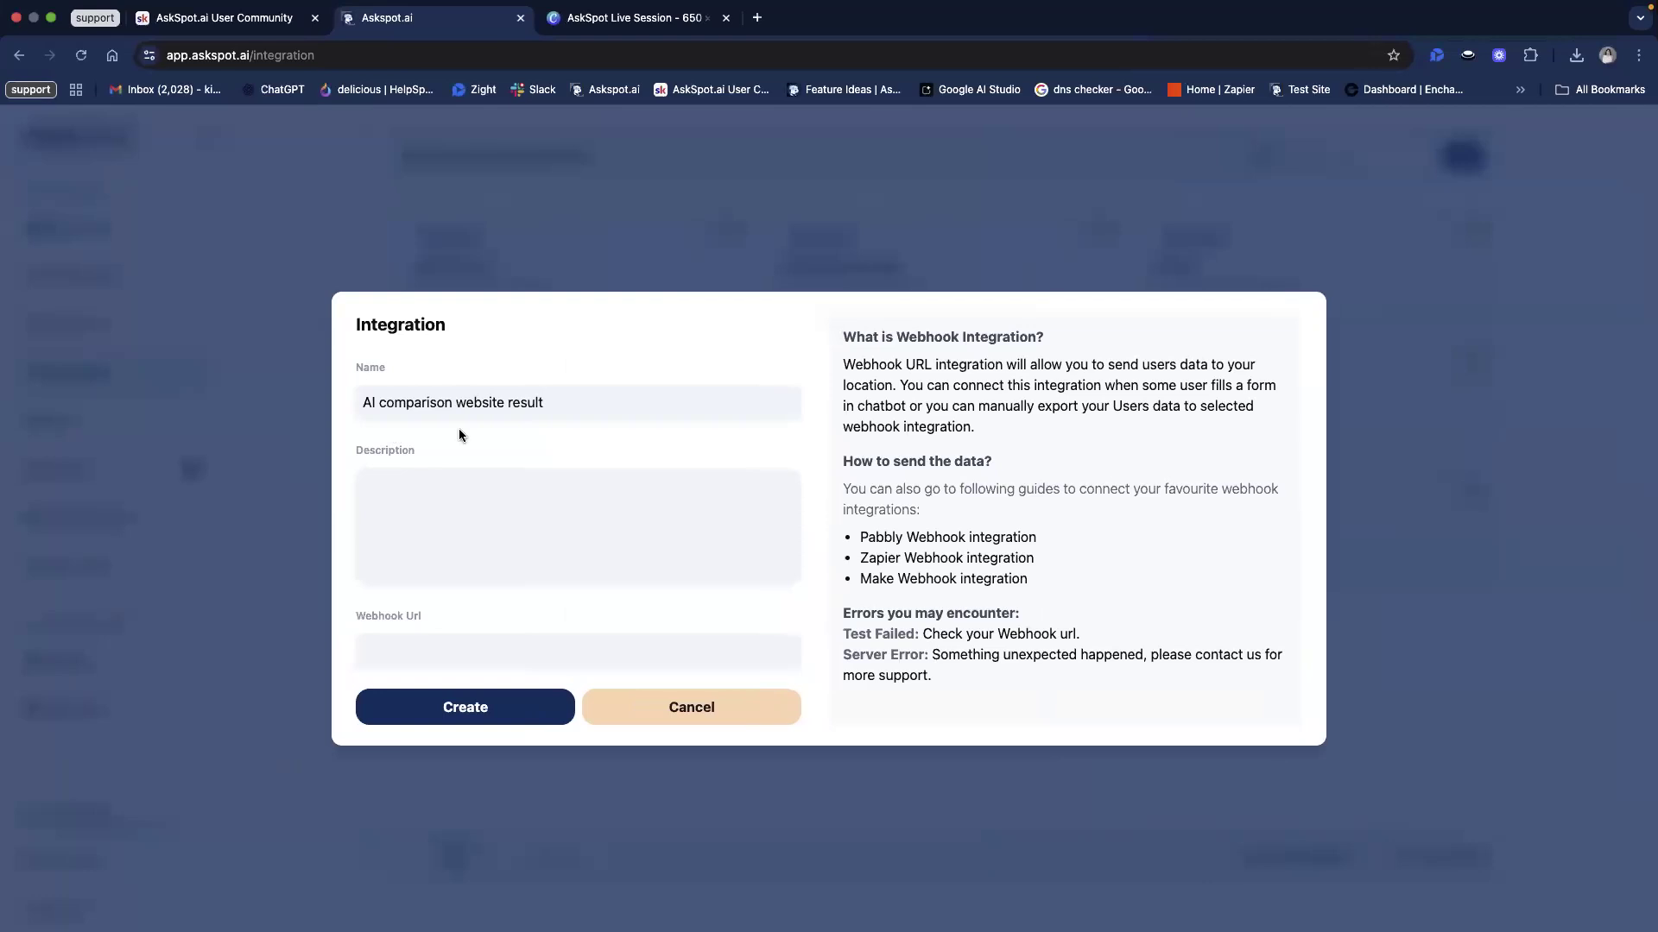
Step: Paste the Make webhook address into the Webhook Url field
click(481, 654)
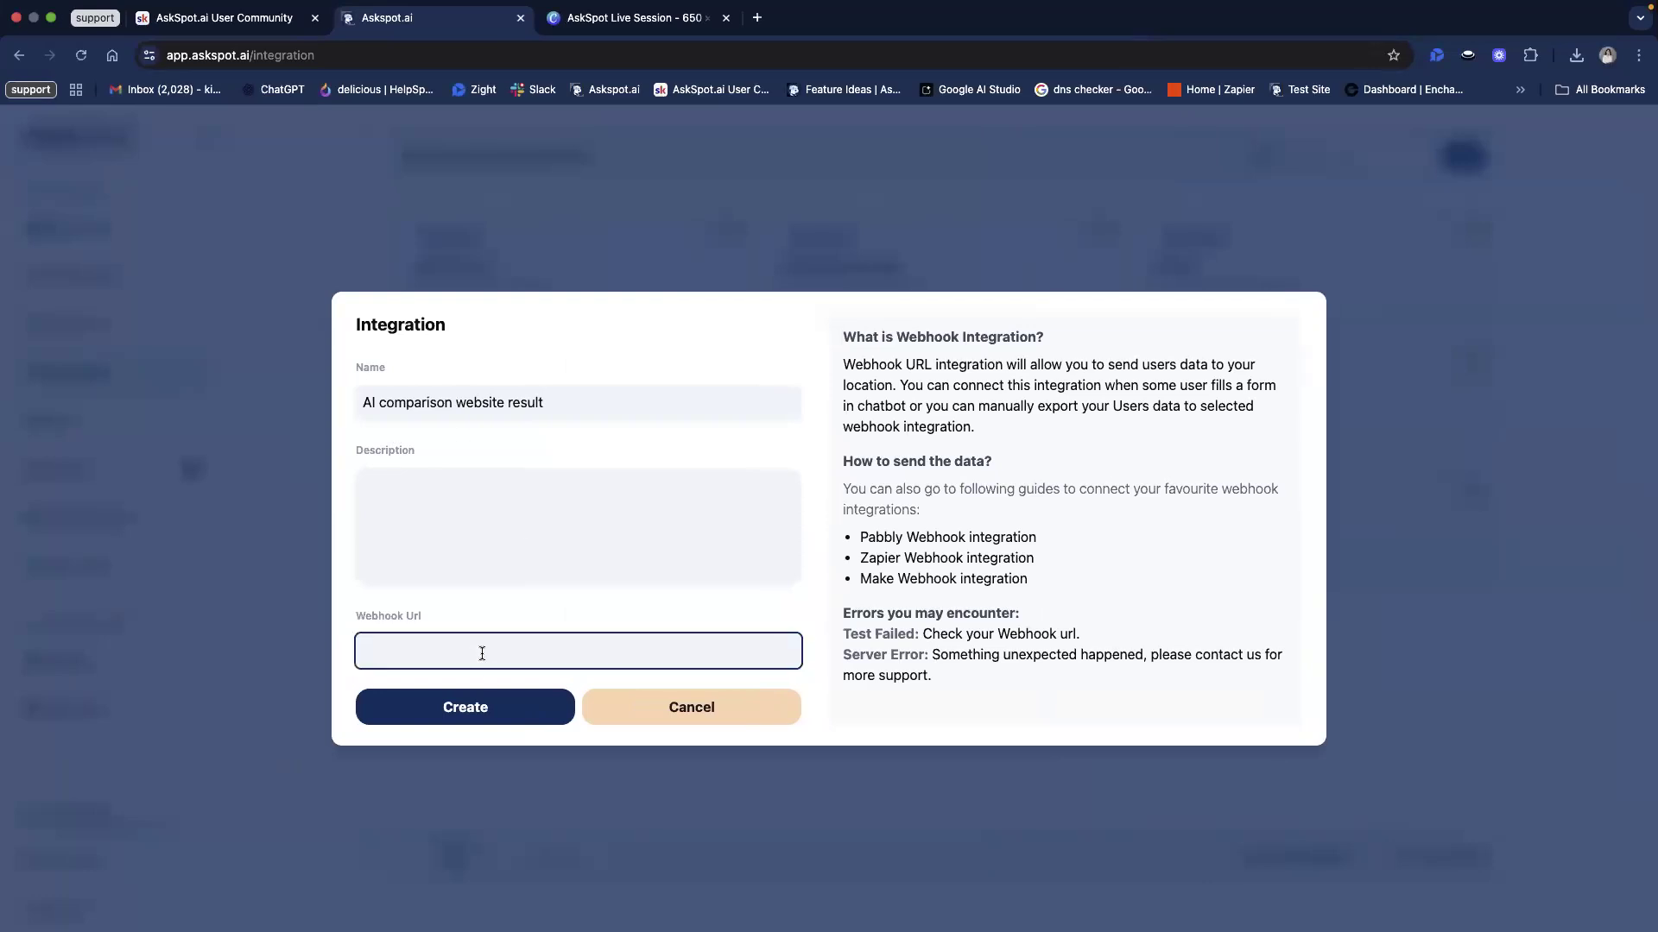
drag(361, 516, 462, 511)
click(387, 590)
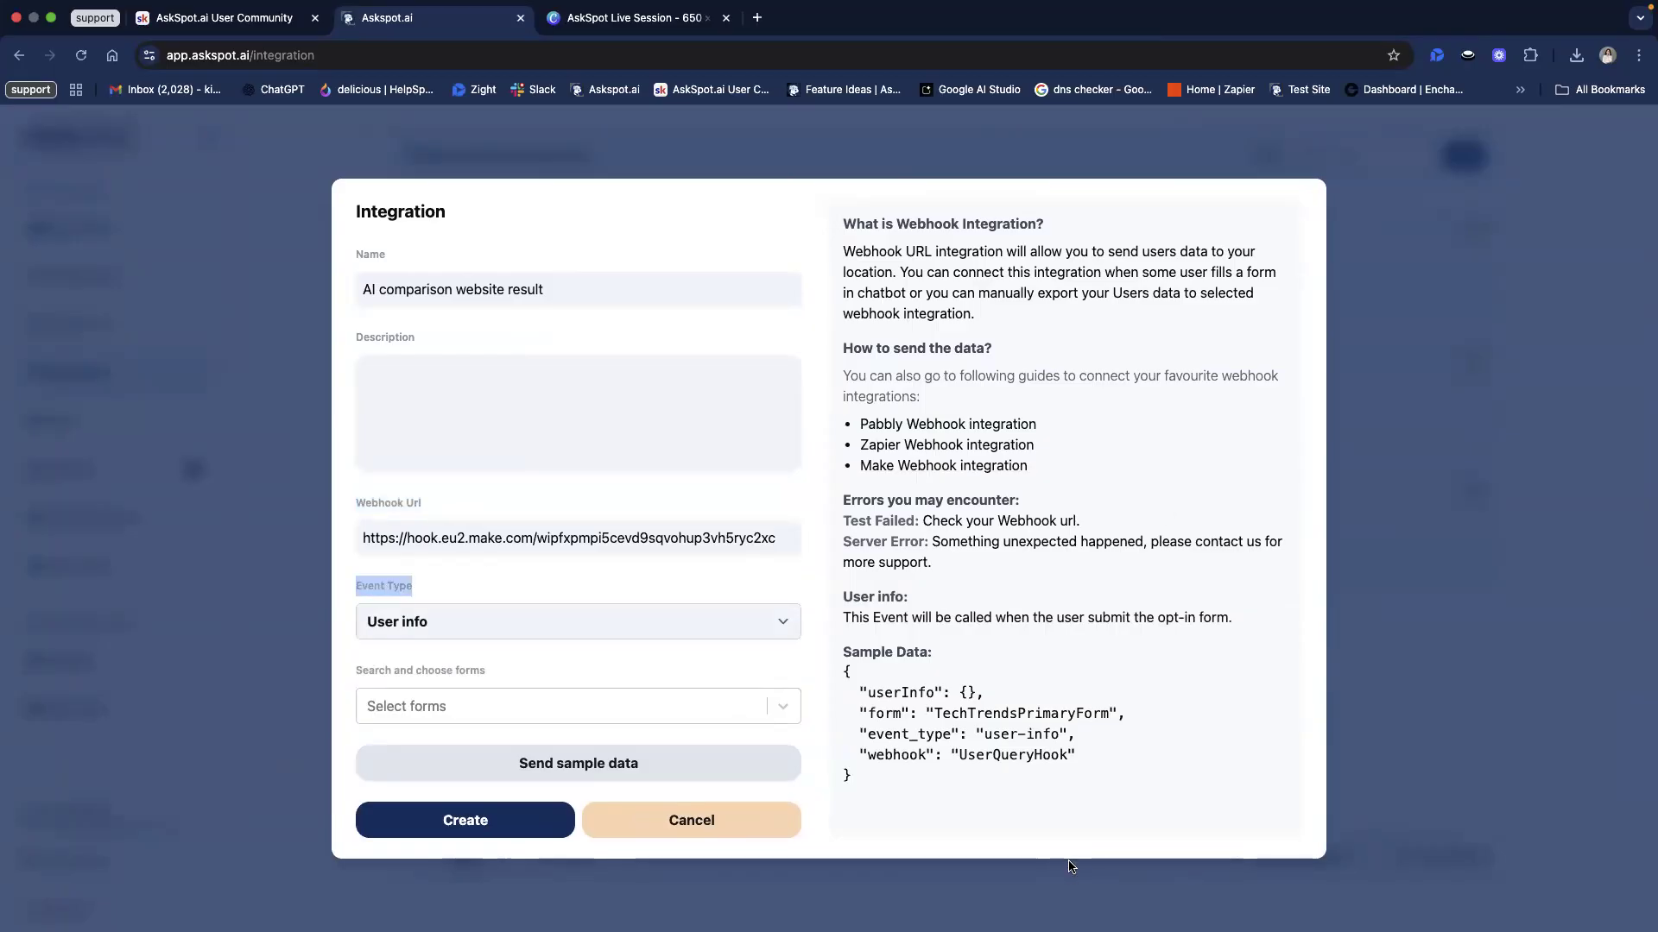
Step: Set Event Type to Intelliform, choose Competitor Website Comparison, and send sample data
click(391, 625)
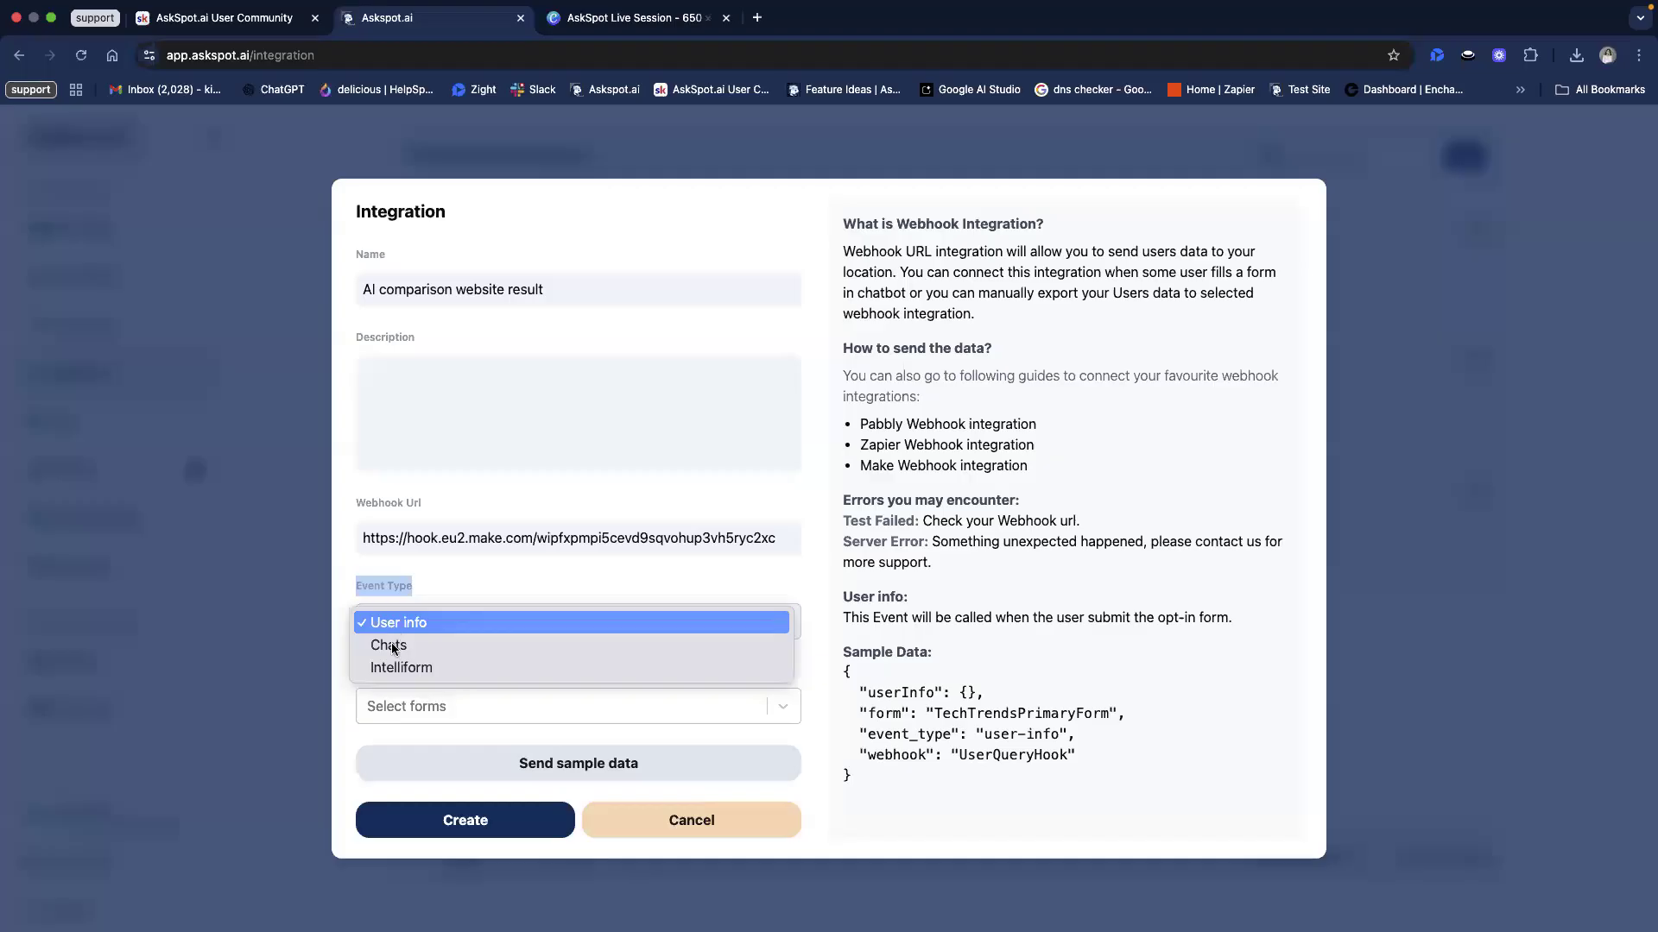
click(453, 663)
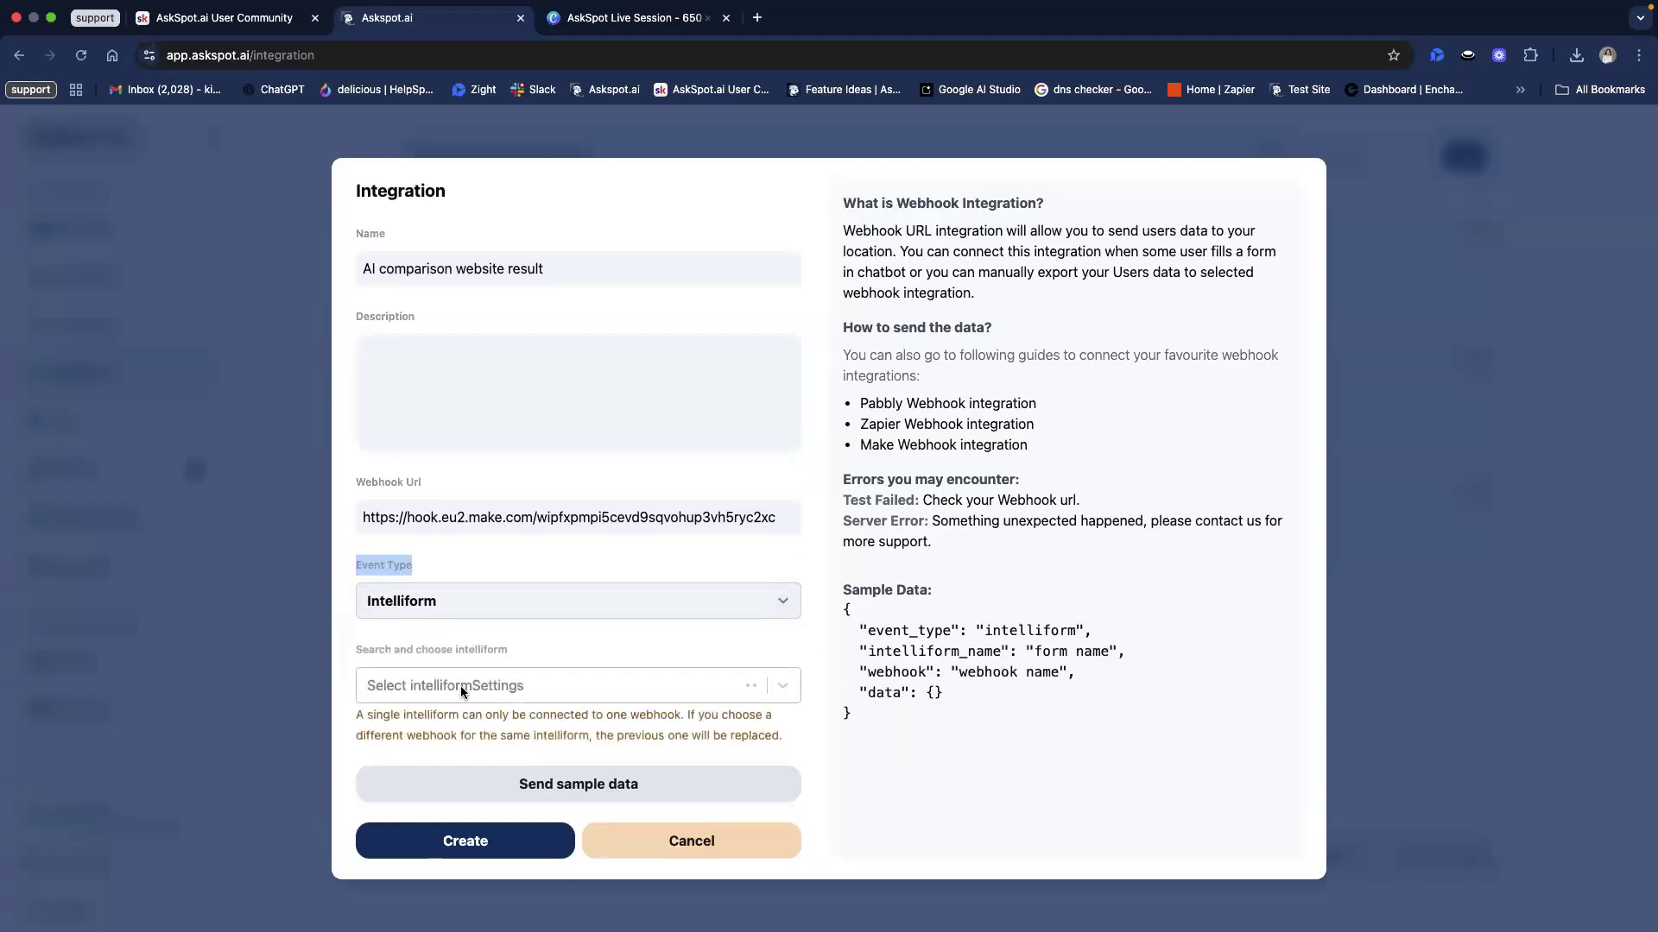
click(500, 684)
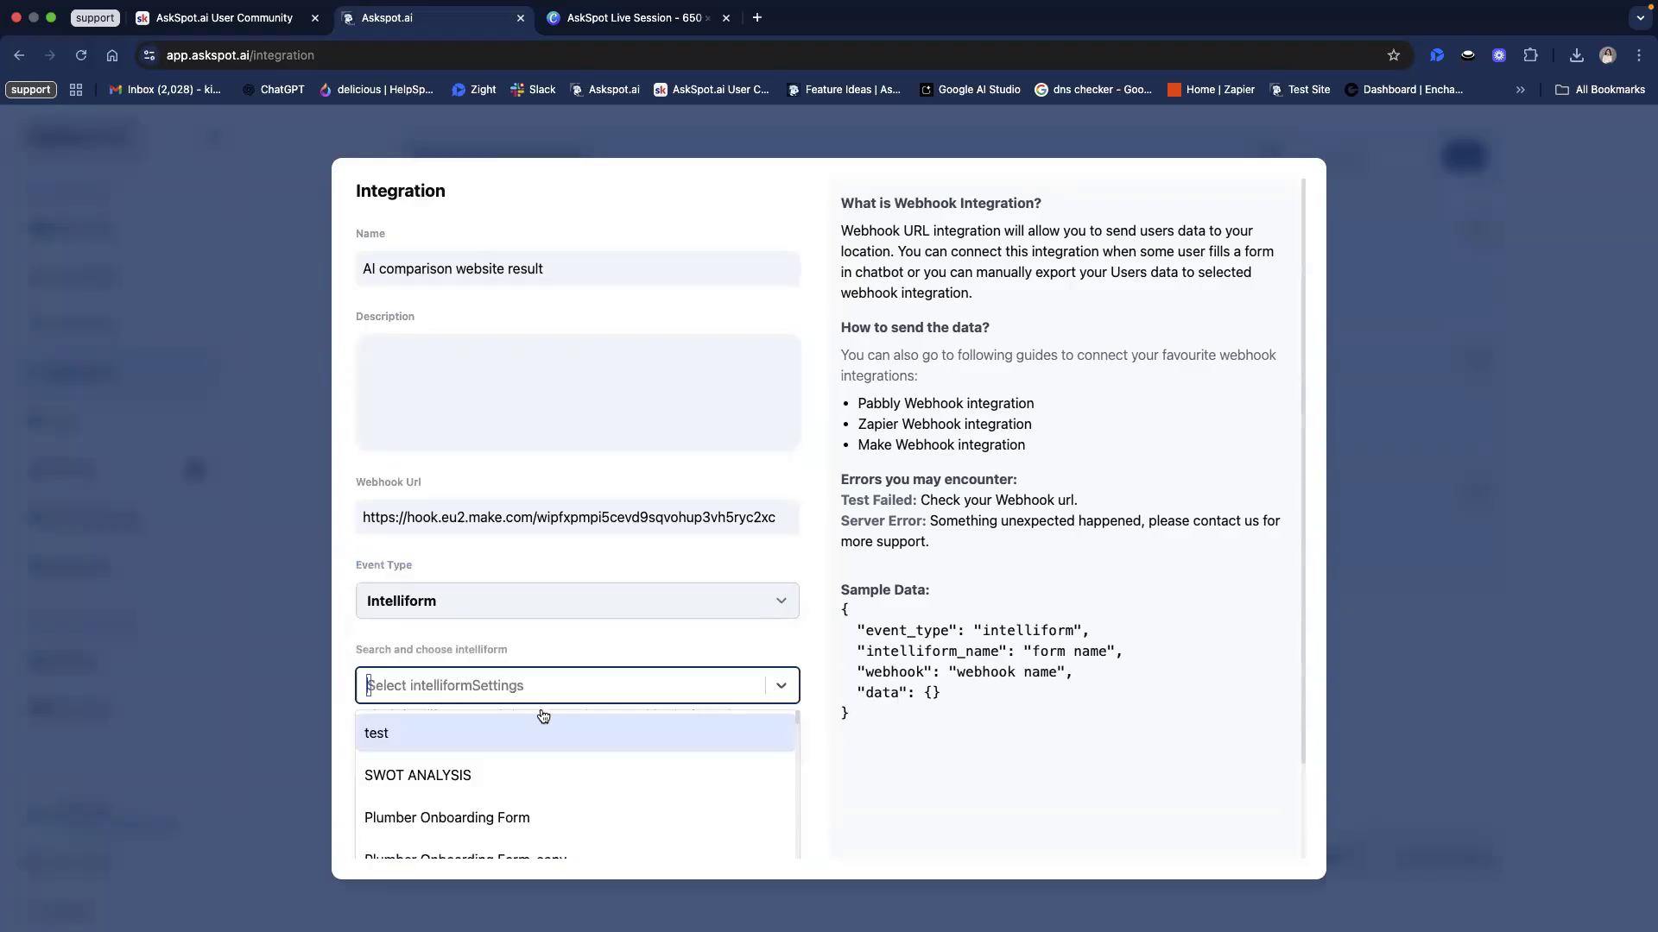
scroll(557, 748, down, 10)
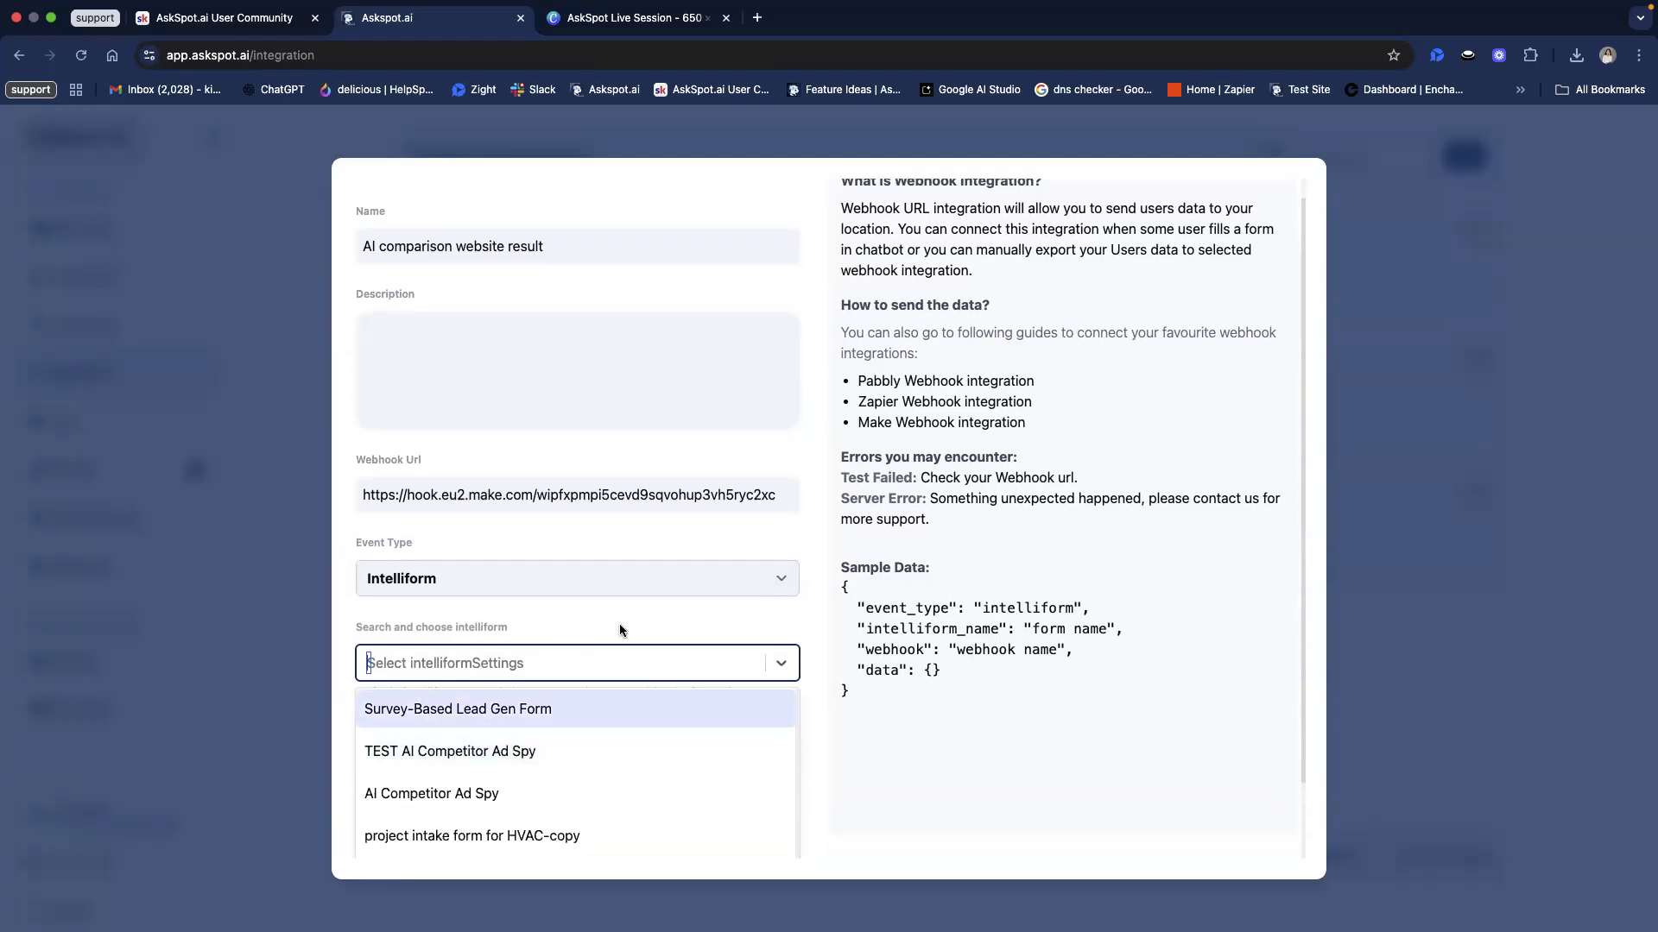
scroll(619, 627, down, 3)
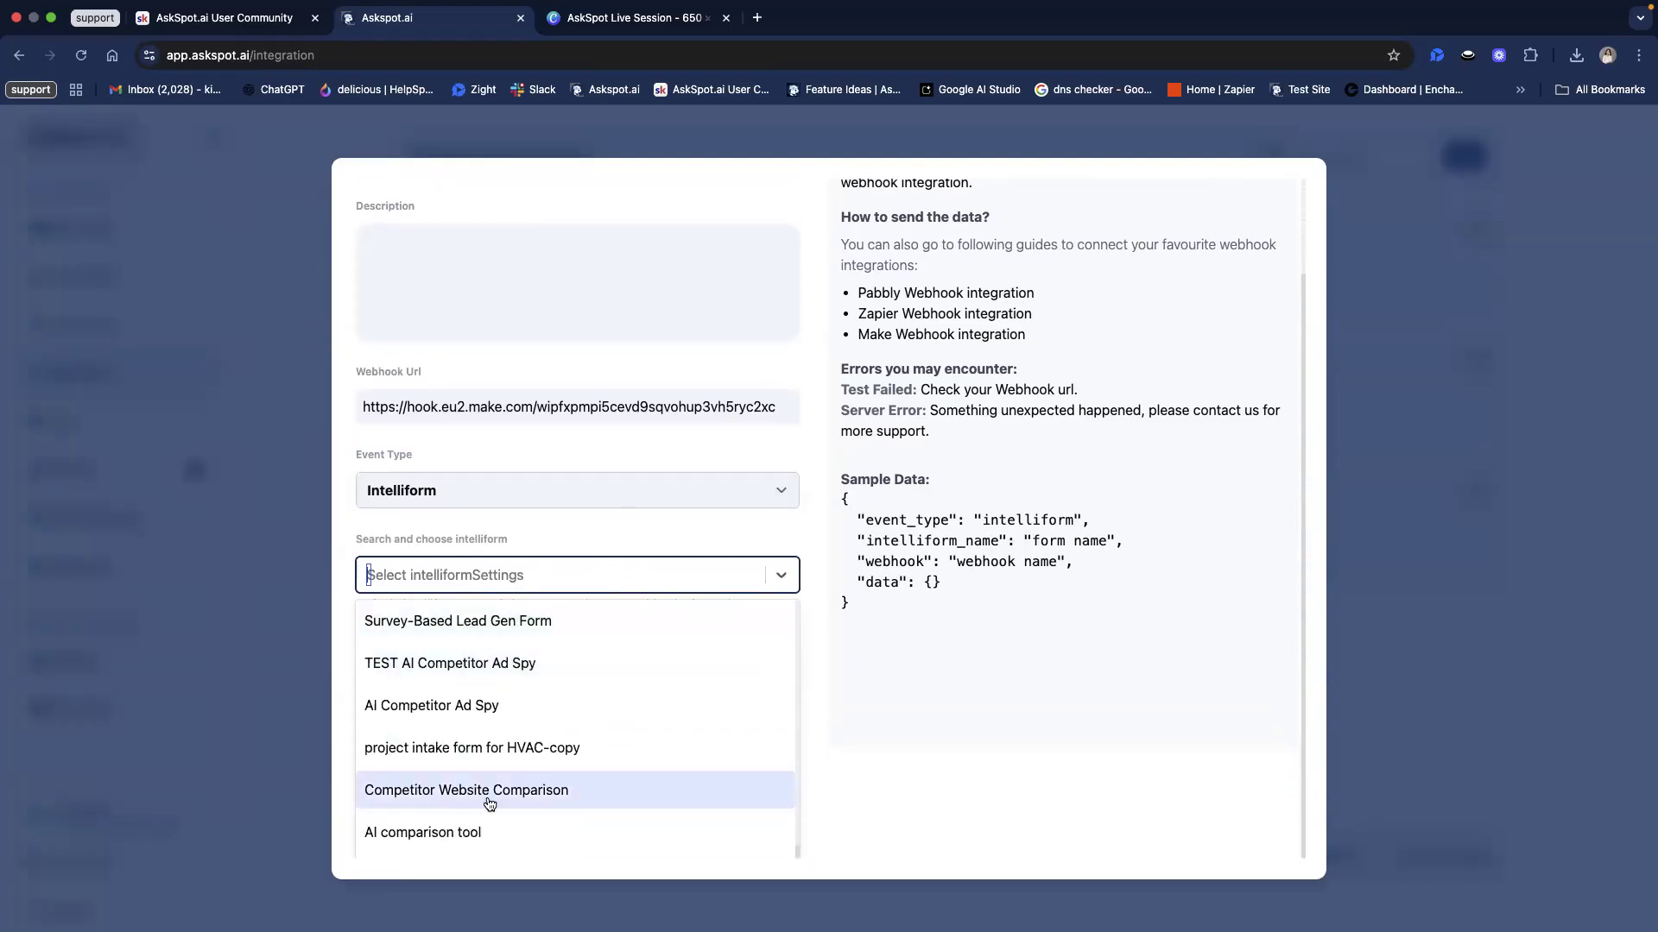
click(489, 804)
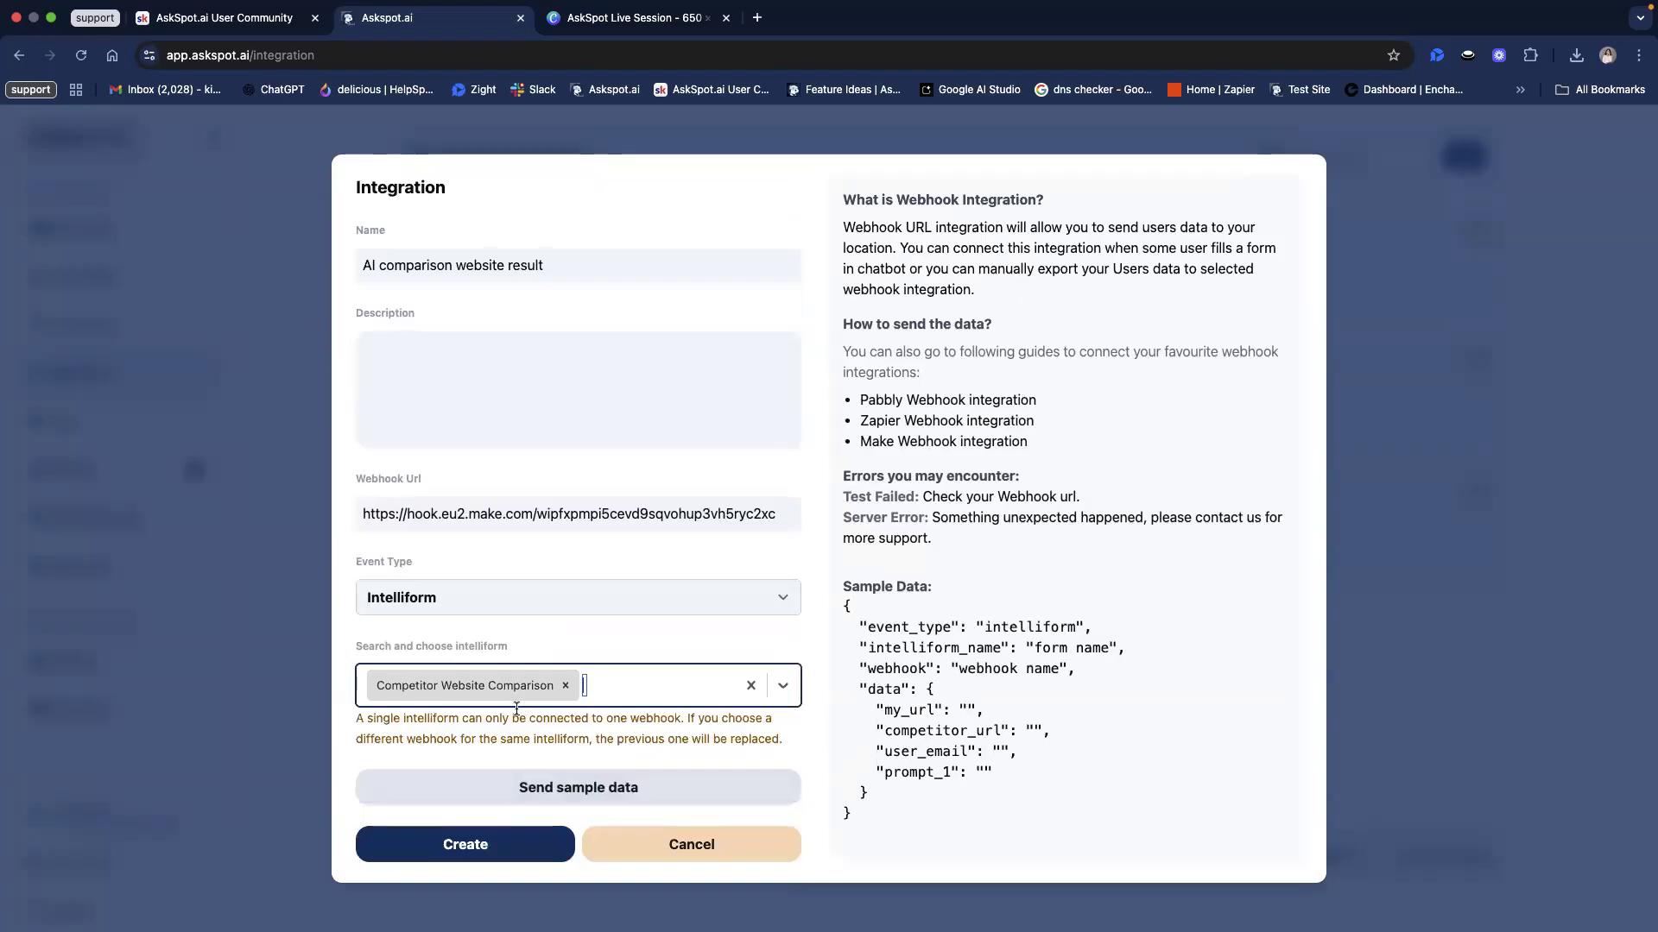
click(658, 784)
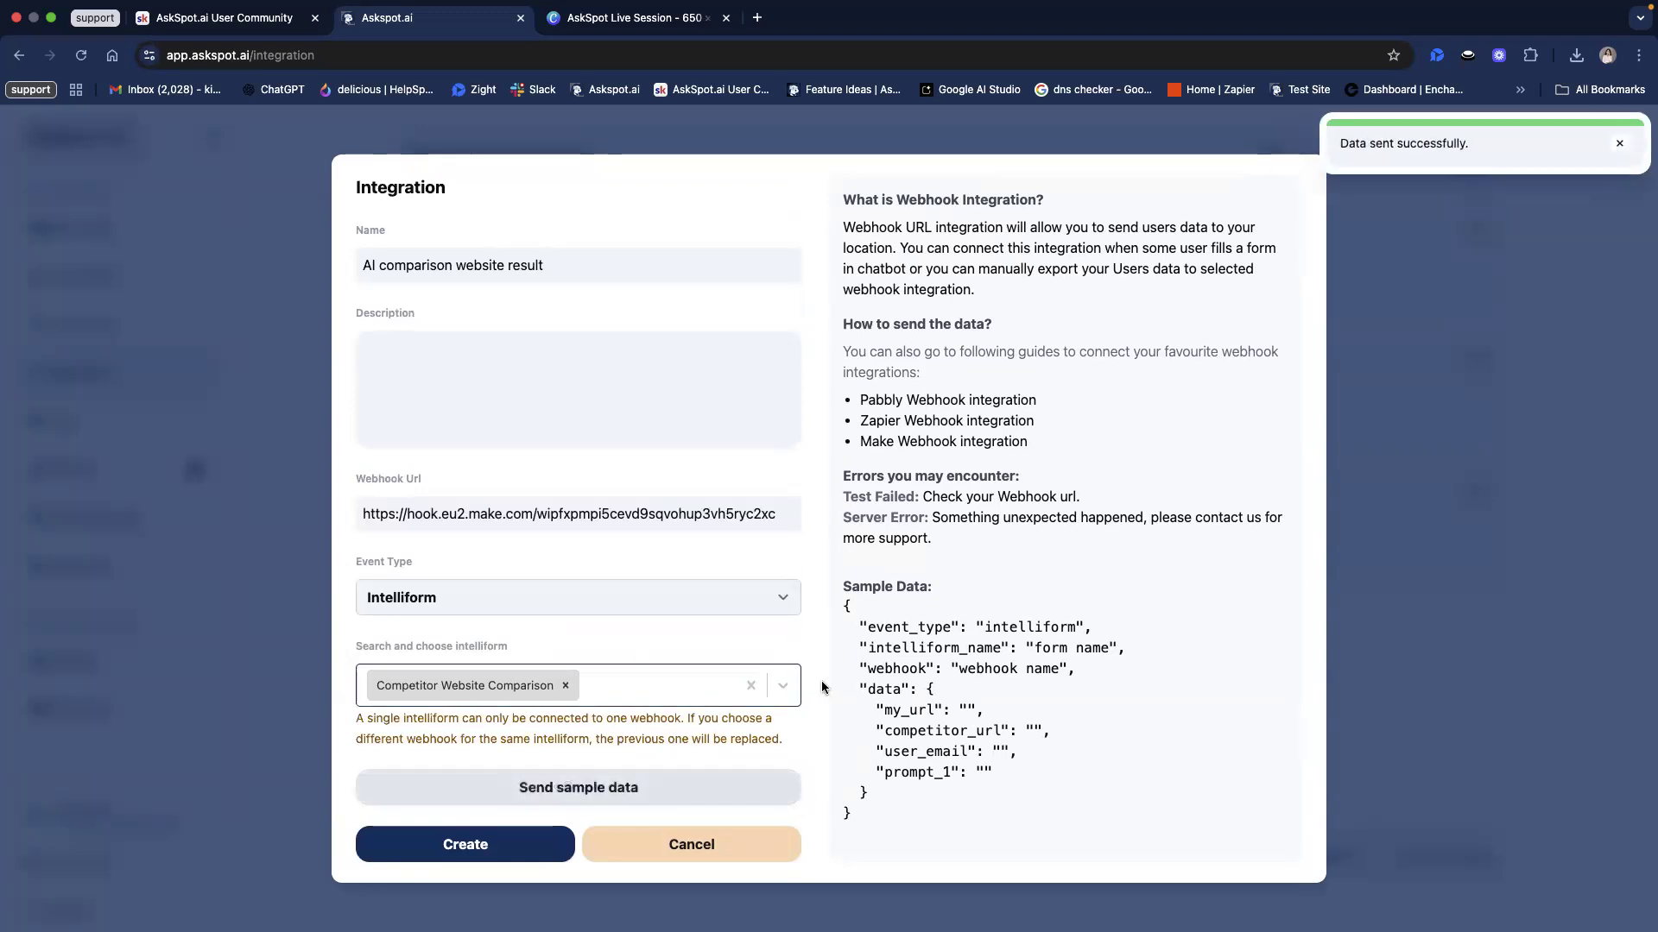
Step: Save the Webhooks trigger once its data structure shows as successfully determined
key(ctrl+Right)
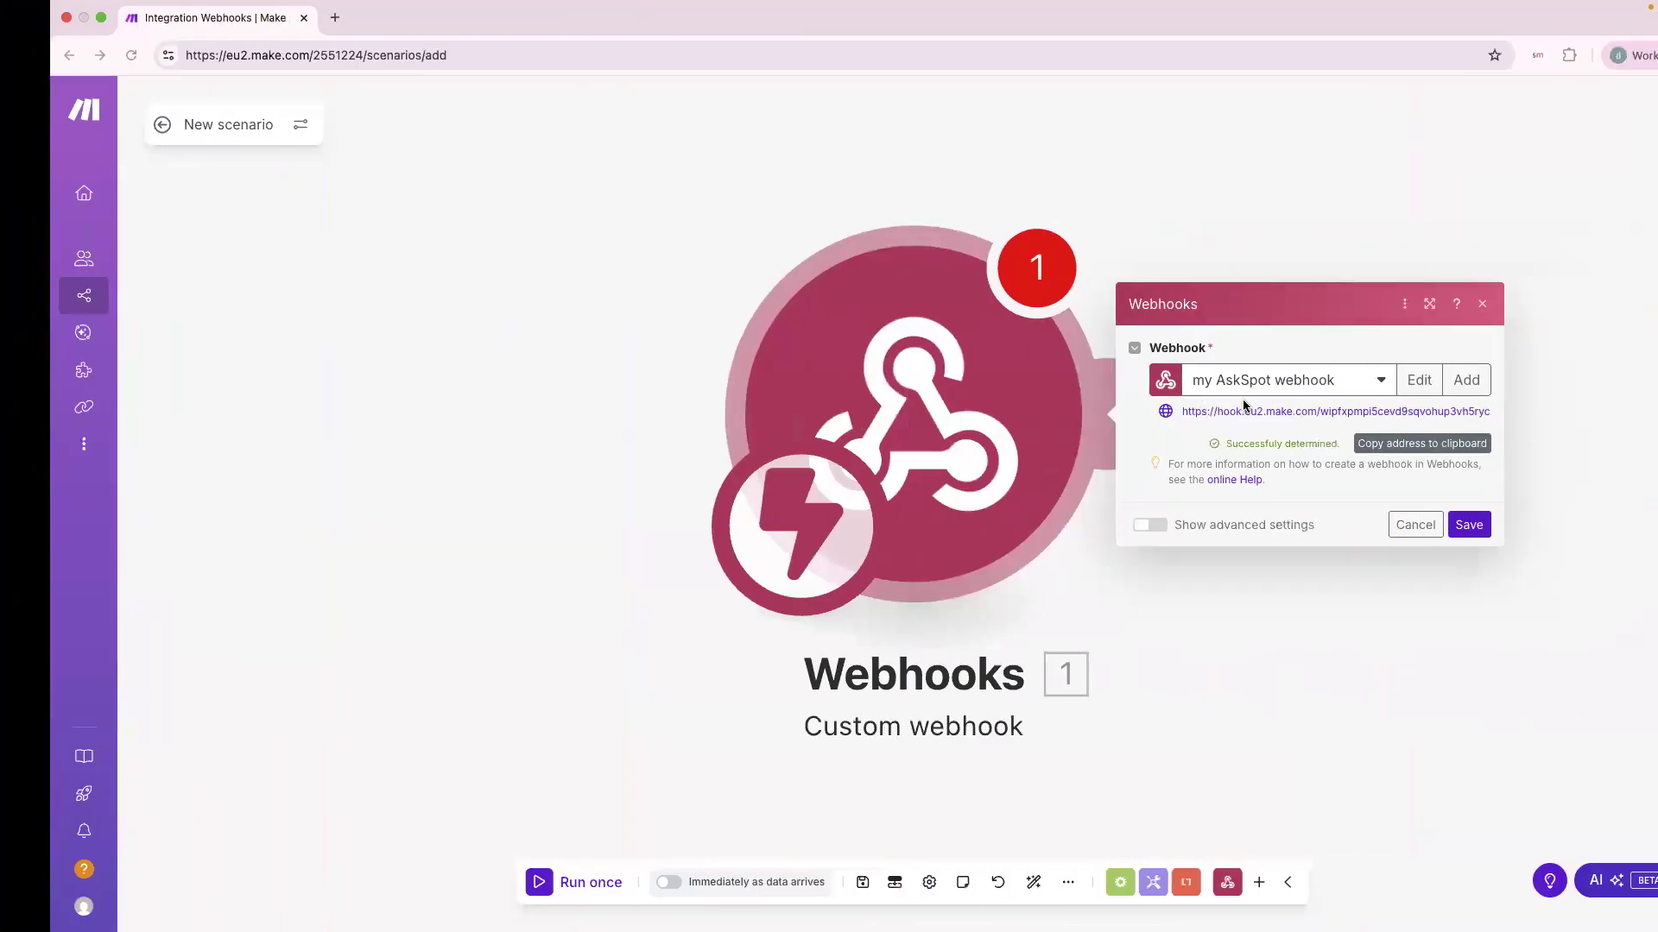
drag(1174, 444, 1292, 439)
click(1270, 443)
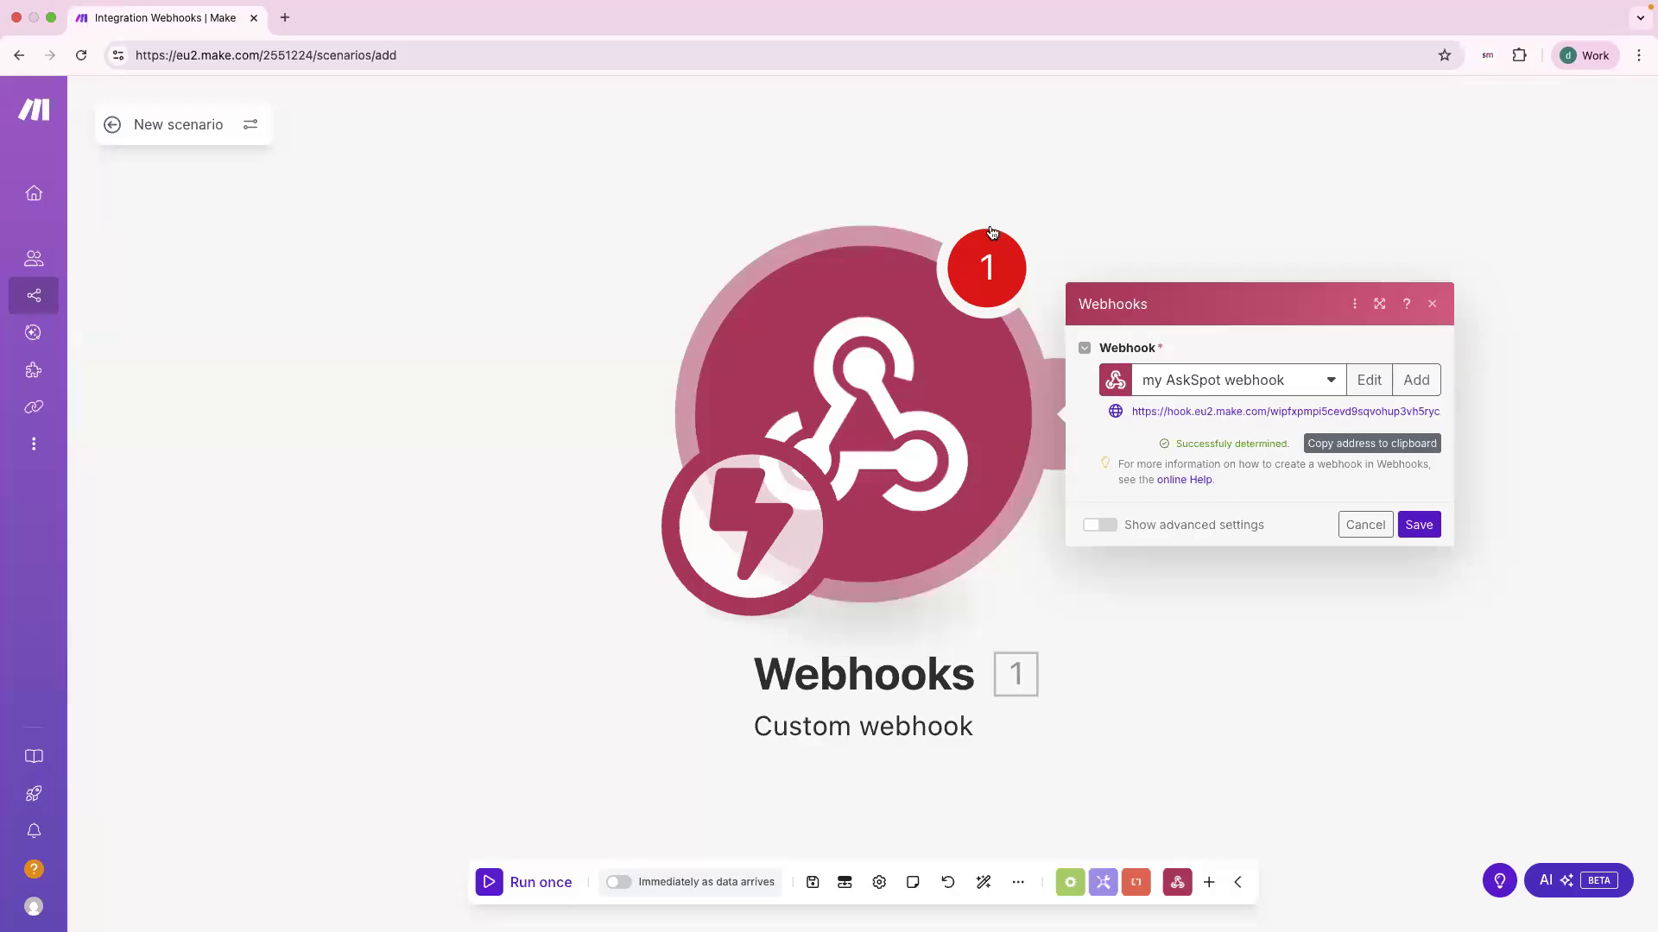
click(1417, 524)
Step: Move the Webhooks module toward the canvas centre and return to the AskSpot dialog
scroll(1344, 576, down, 10)
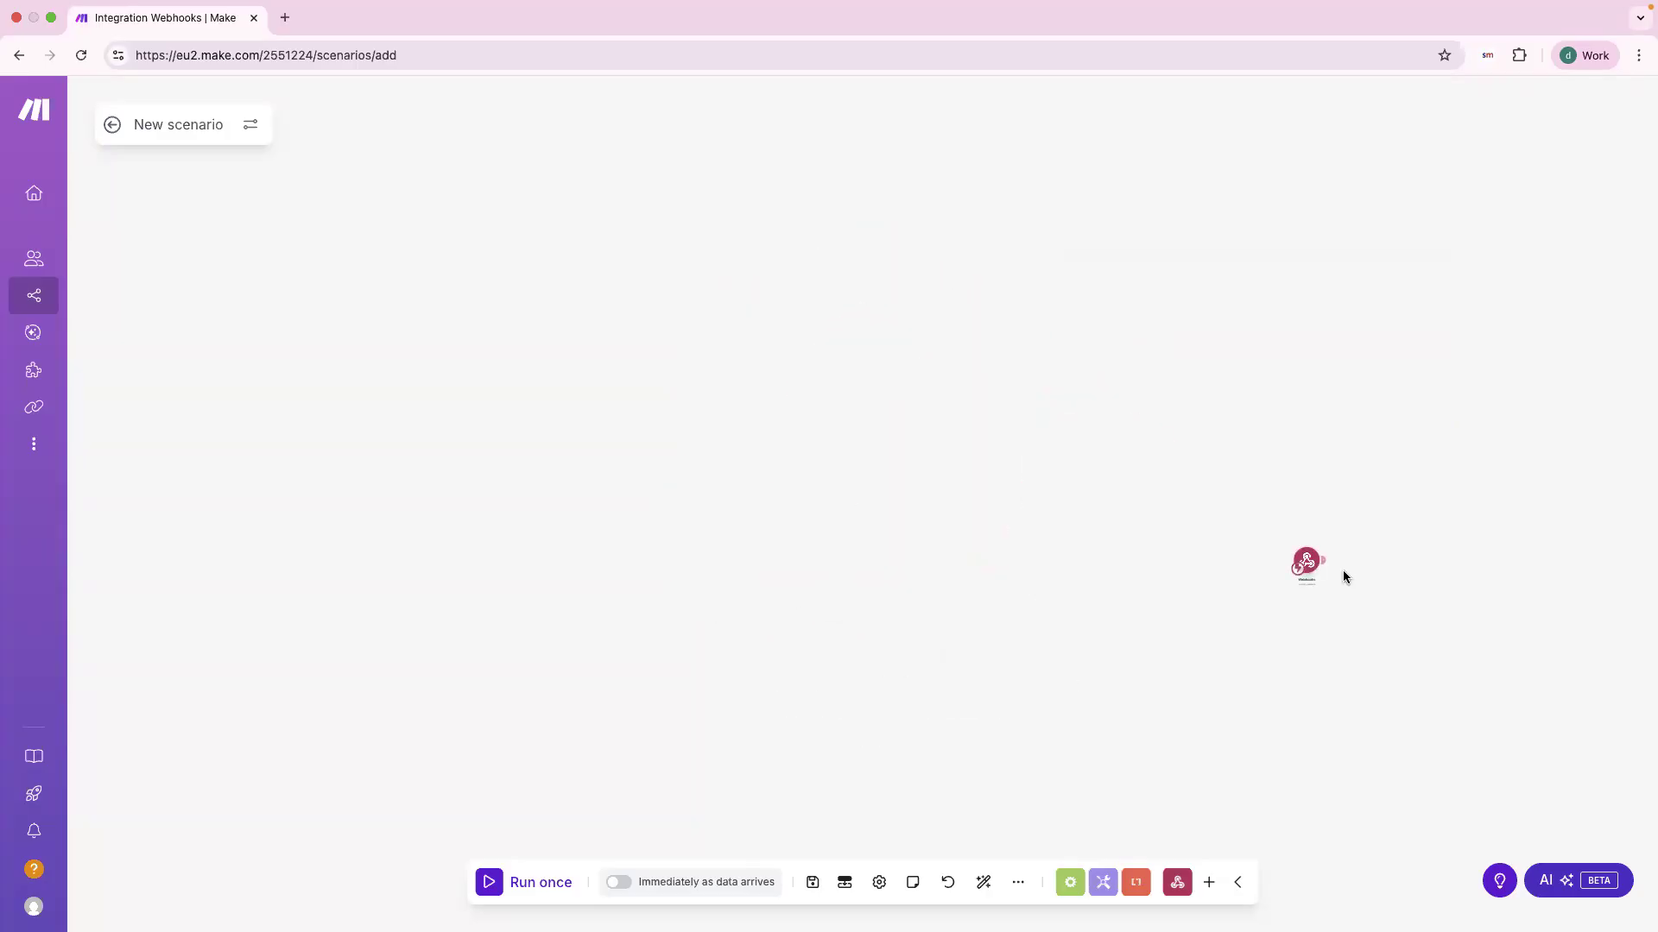
scroll(1343, 577, up, 10)
scroll(1344, 578, down, 10)
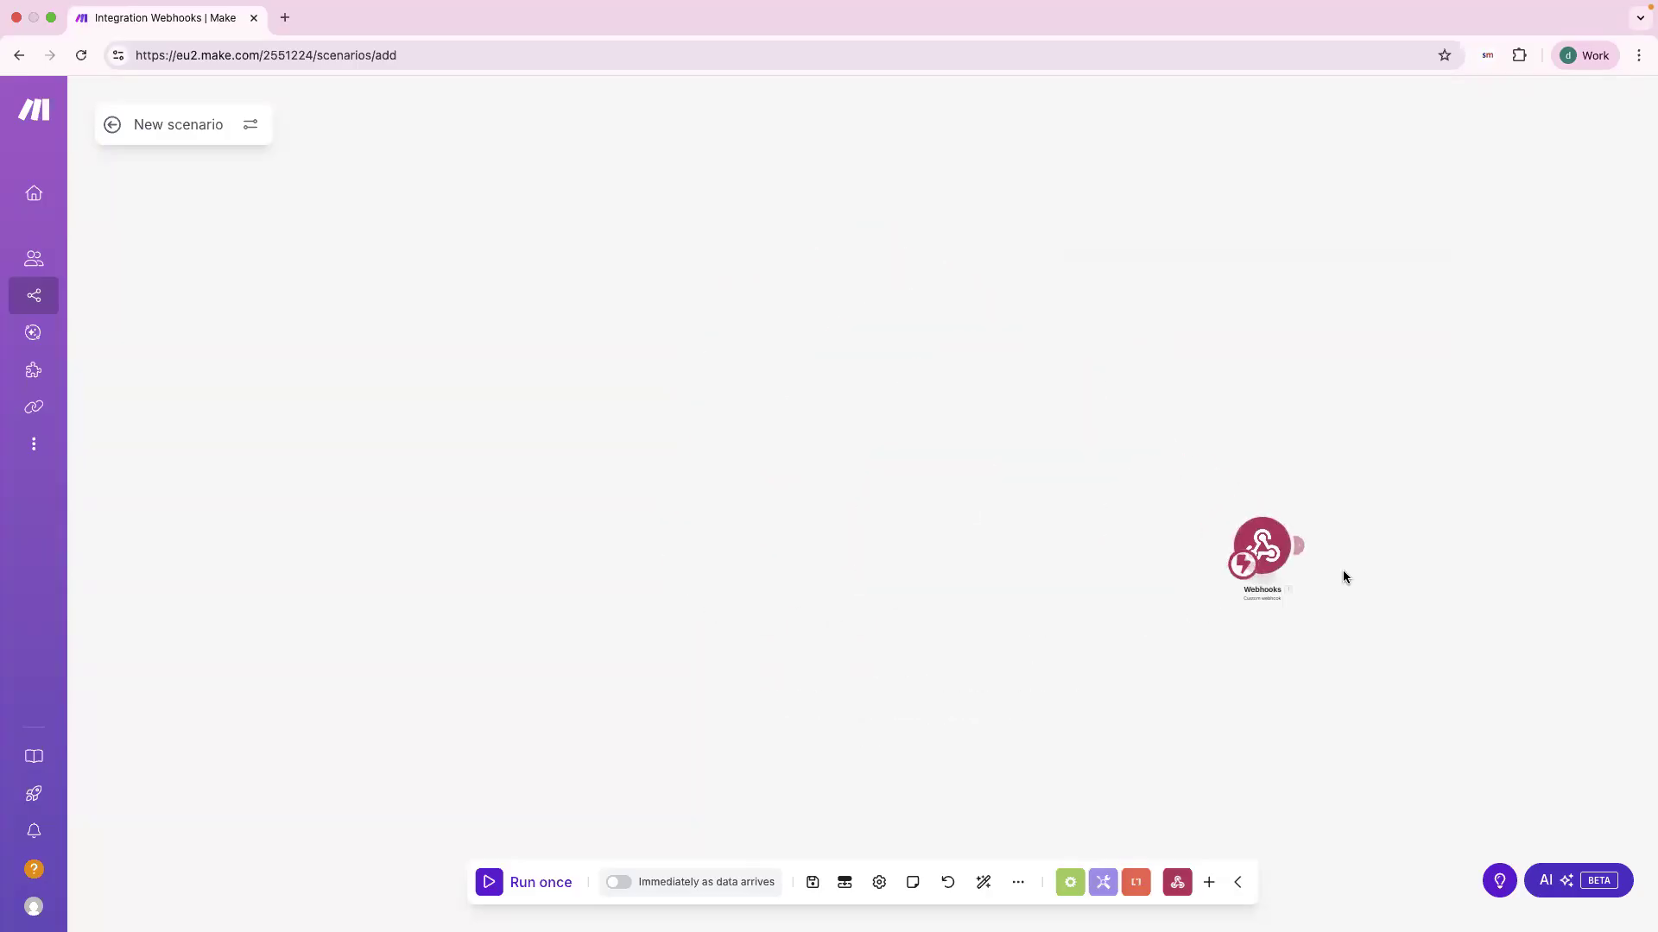
scroll(1345, 575, up, 9)
drag(1286, 577, 984, 501)
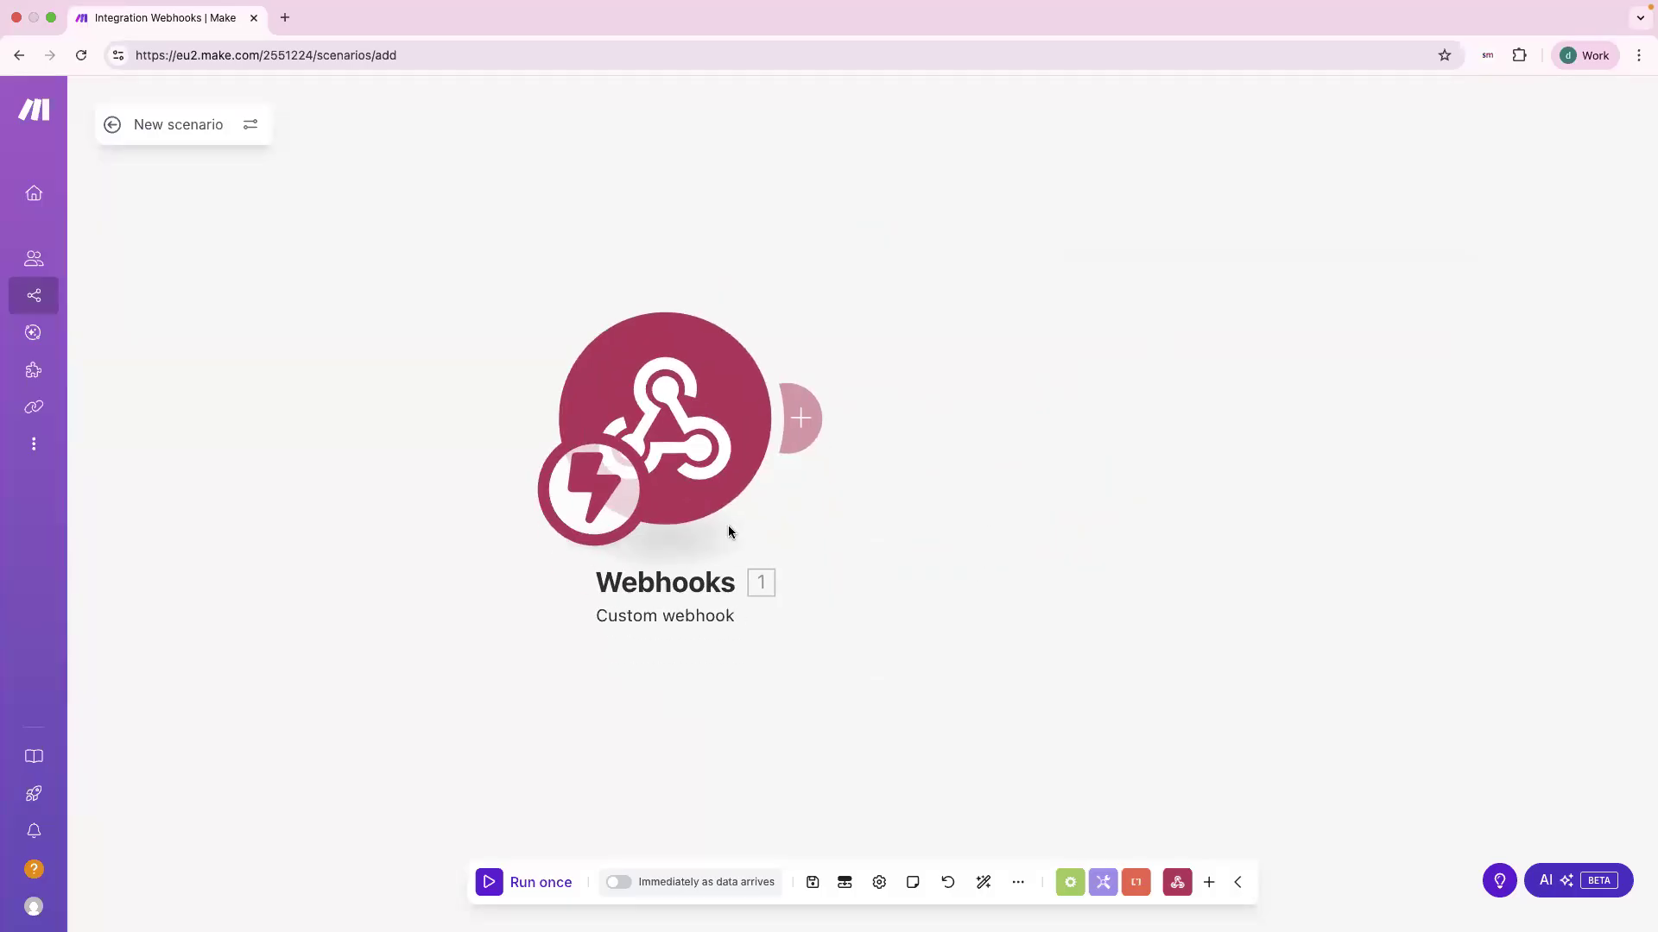
key(ctrl+Left)
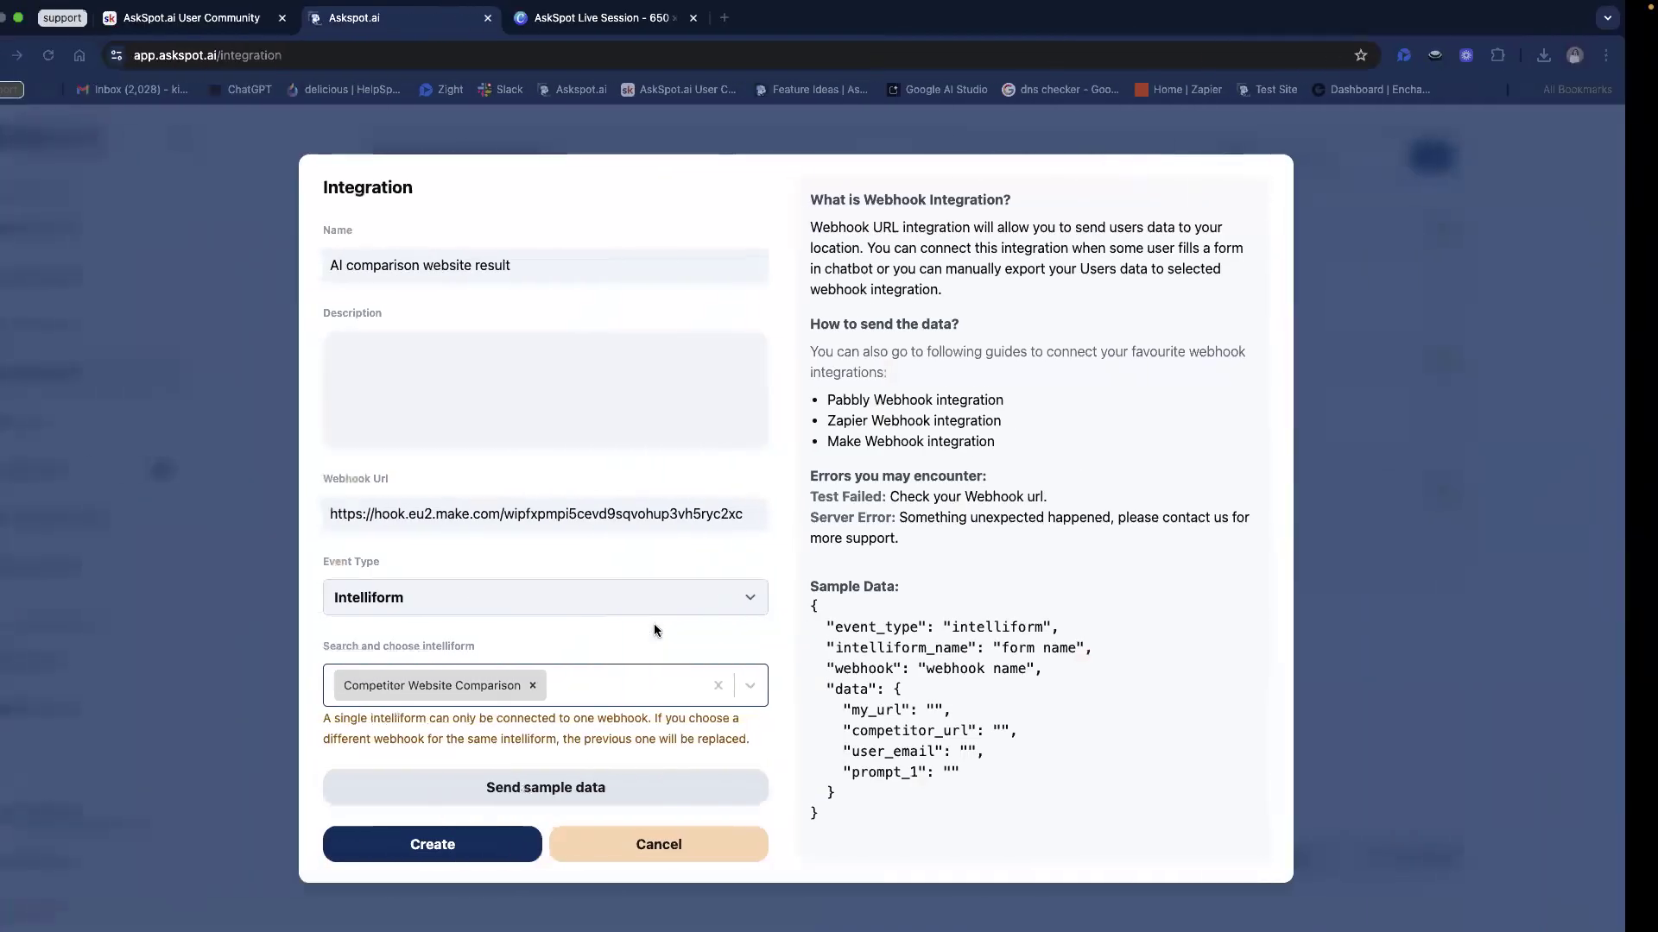
Step: Create the integration, confirm the 'AI comparison website result' card appears, and return to Make
click(511, 842)
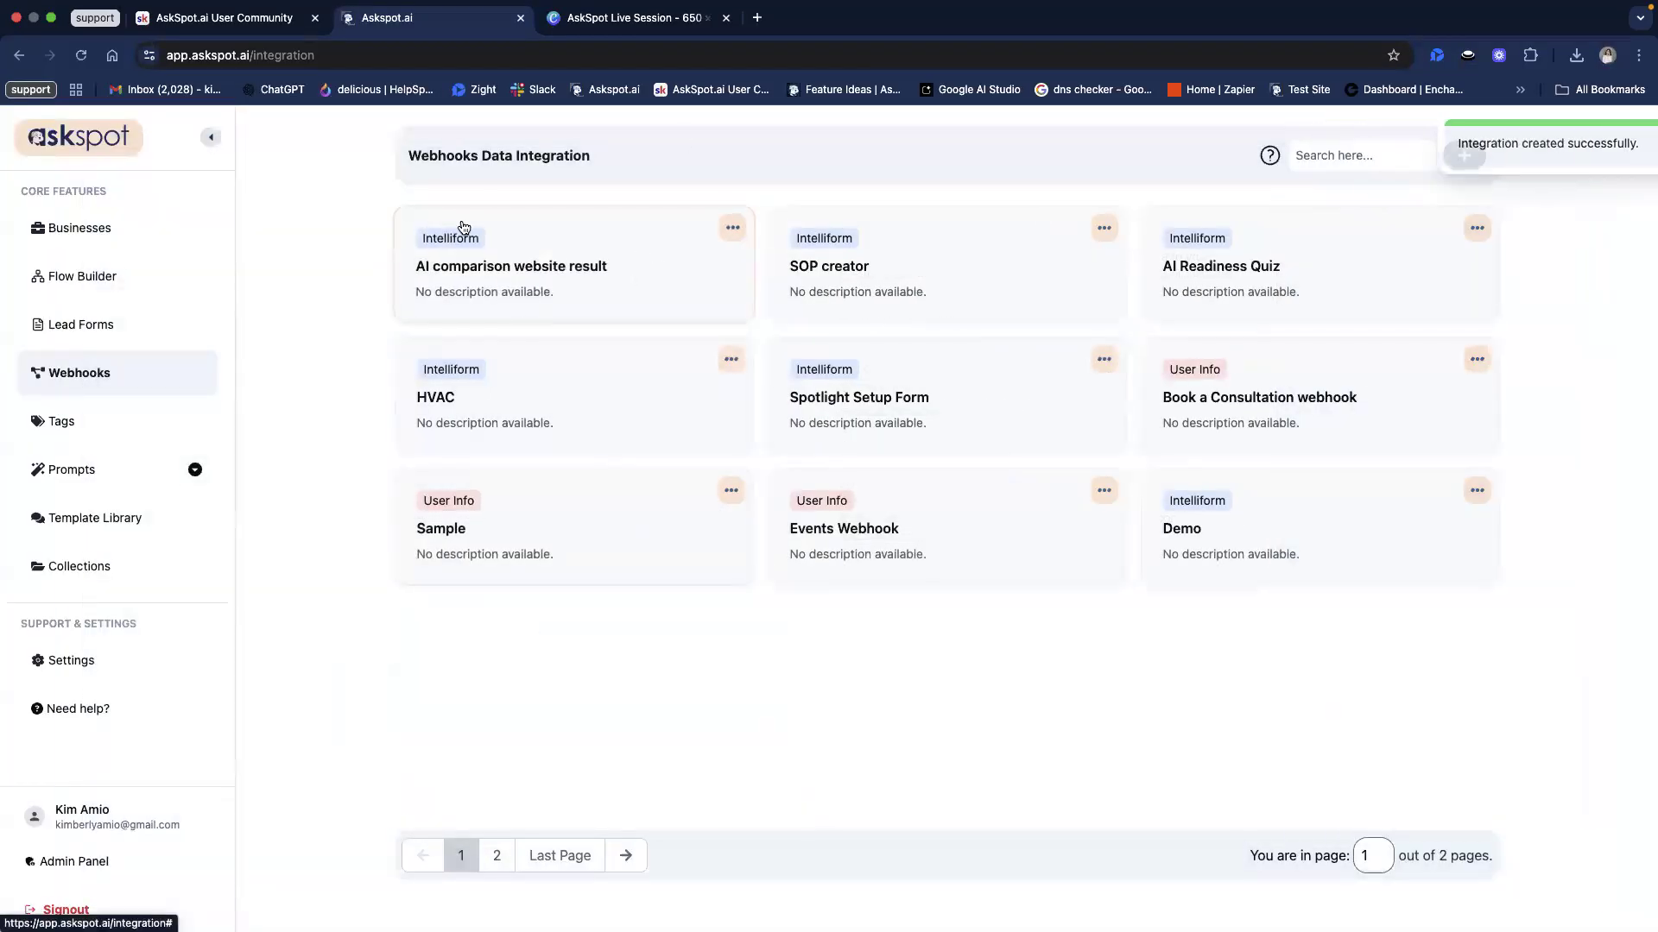
mouse_move(375, 293)
mouse_down()
mouse_move(537, 290)
mouse_move(400, 259)
mouse_move(398, 276)
mouse_up()
click(397, 276)
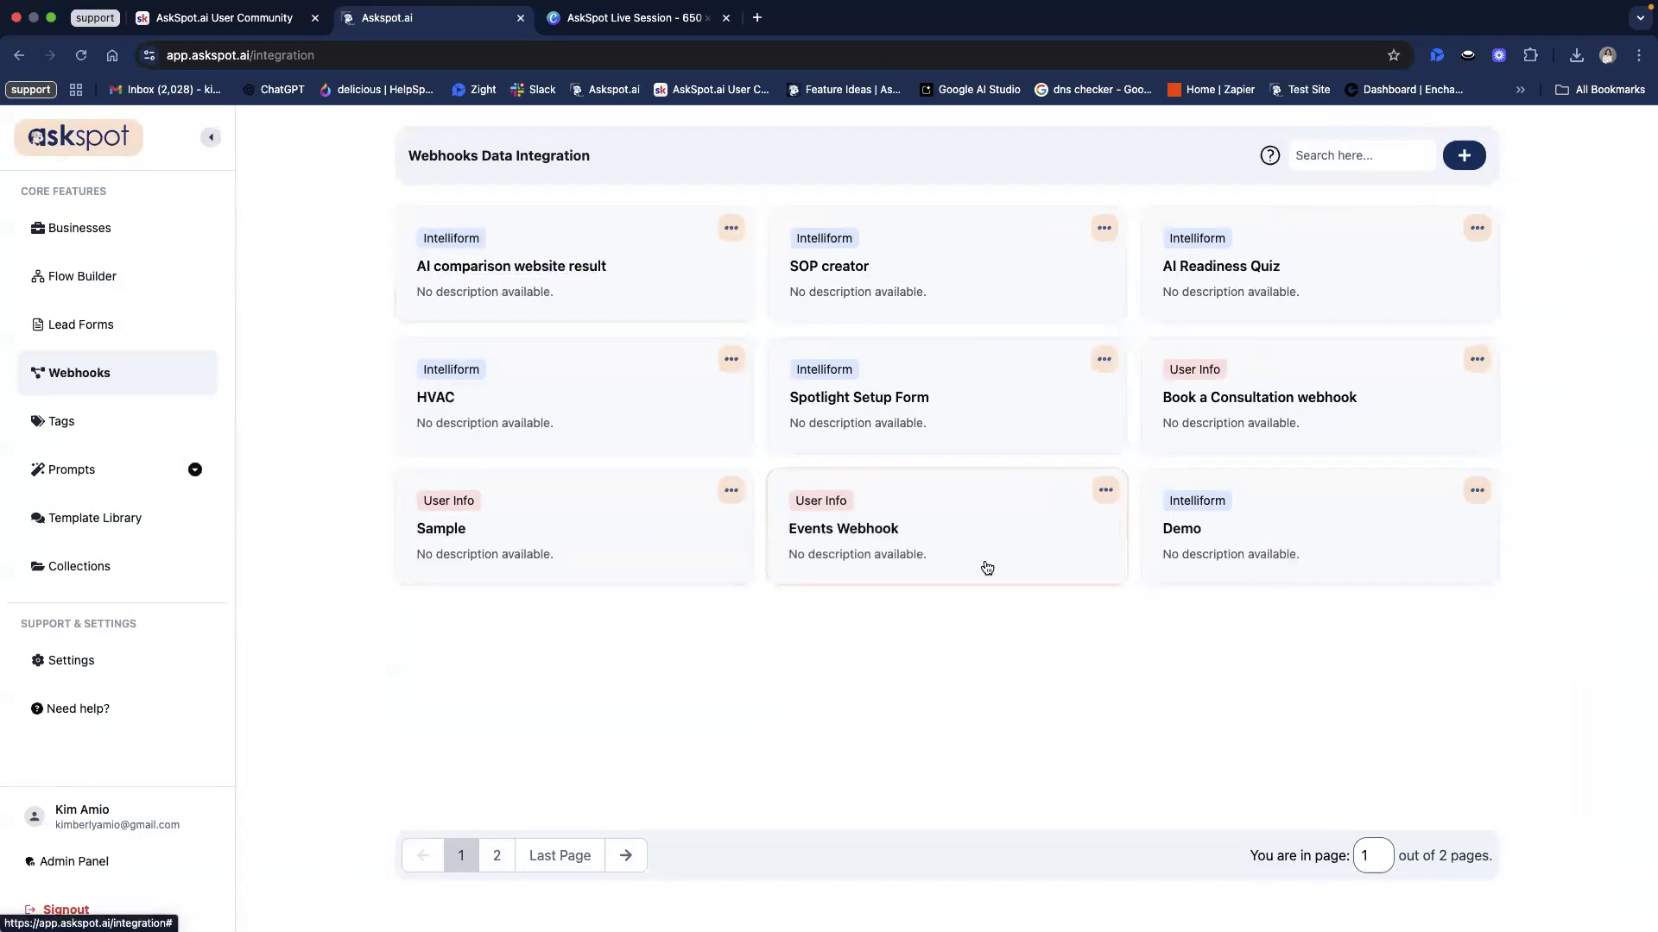
key(ctrl+Right)
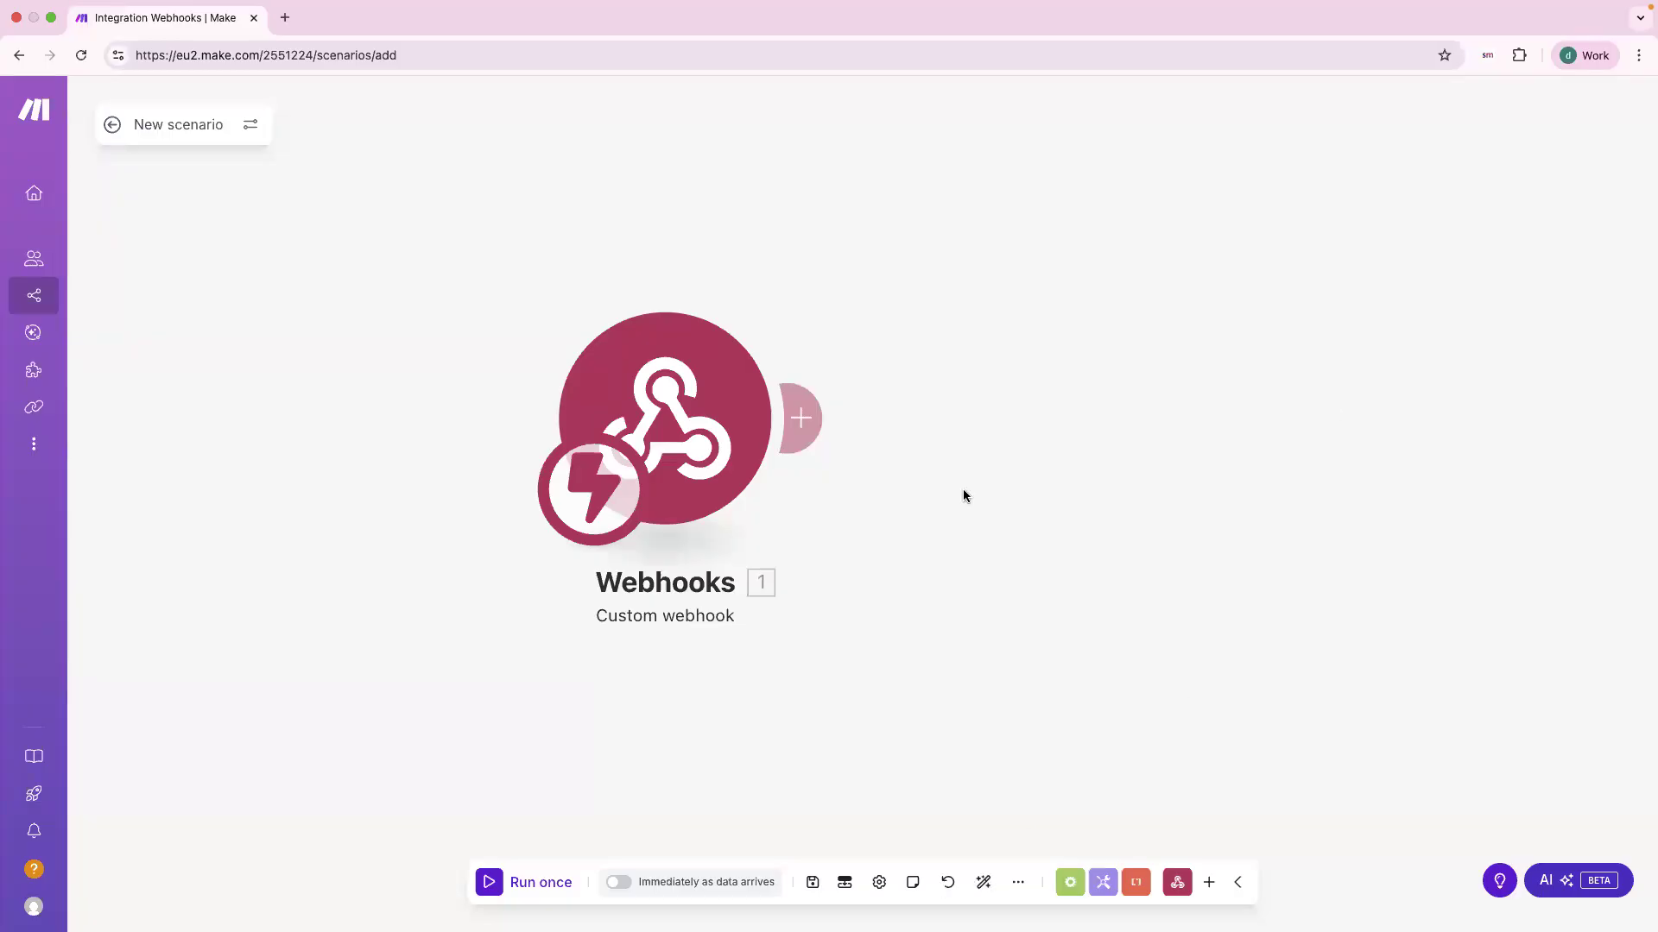
Step: Add a Google Docs 'Create a Document from a Template' module after the webhook trigger
click(803, 416)
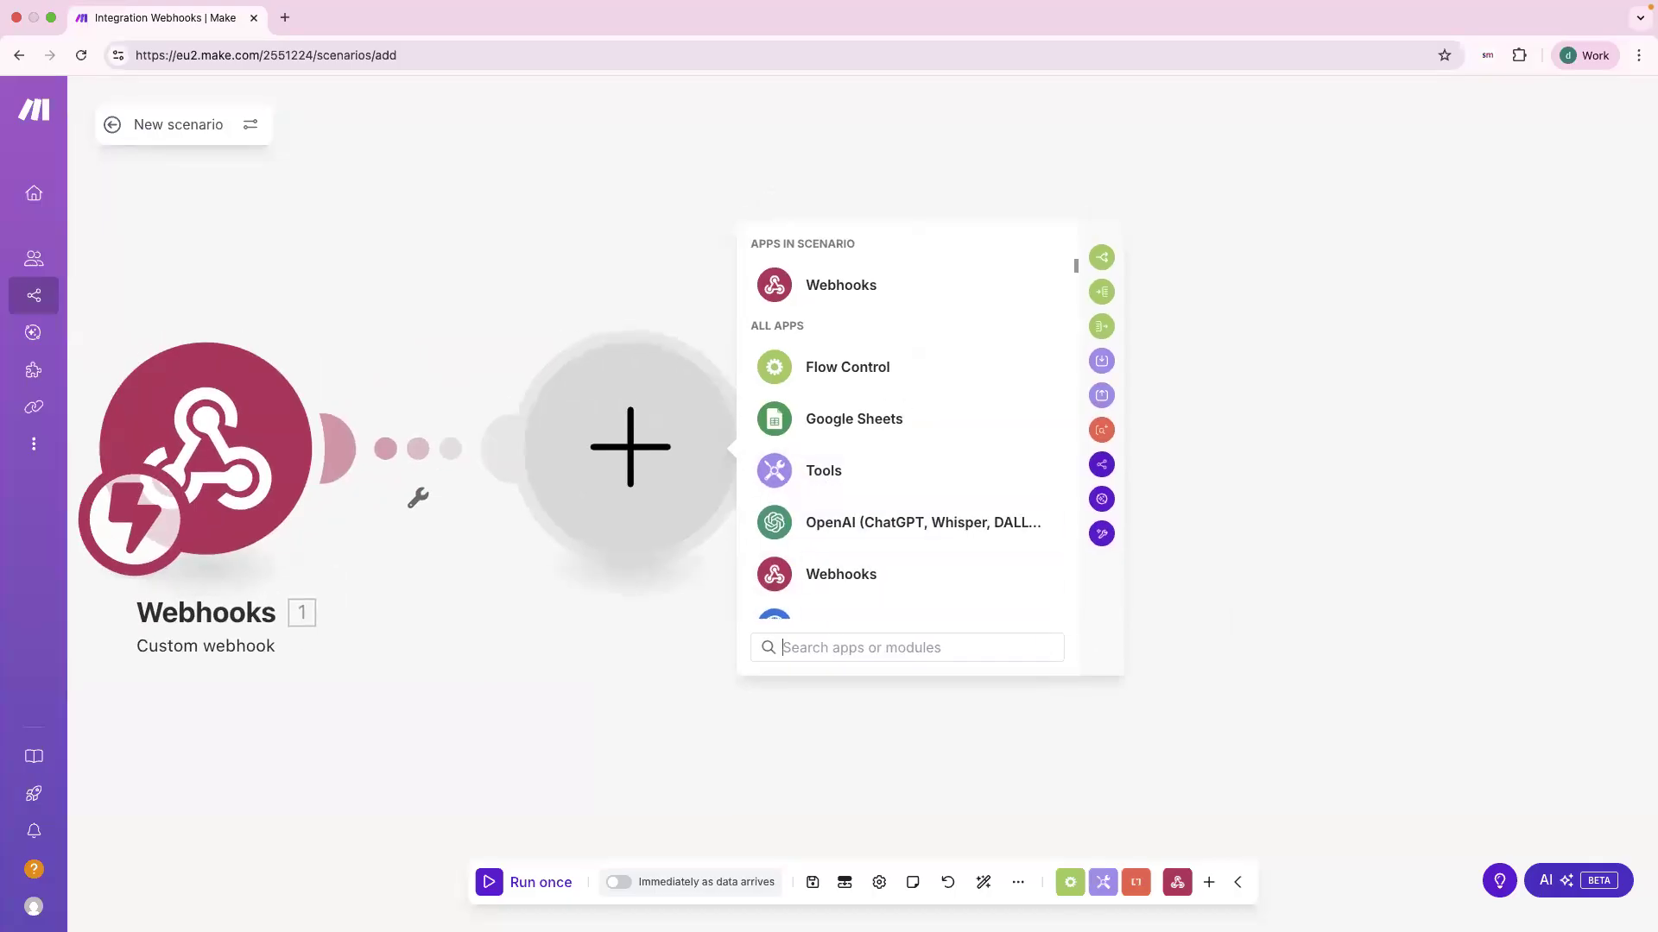
text(google do)
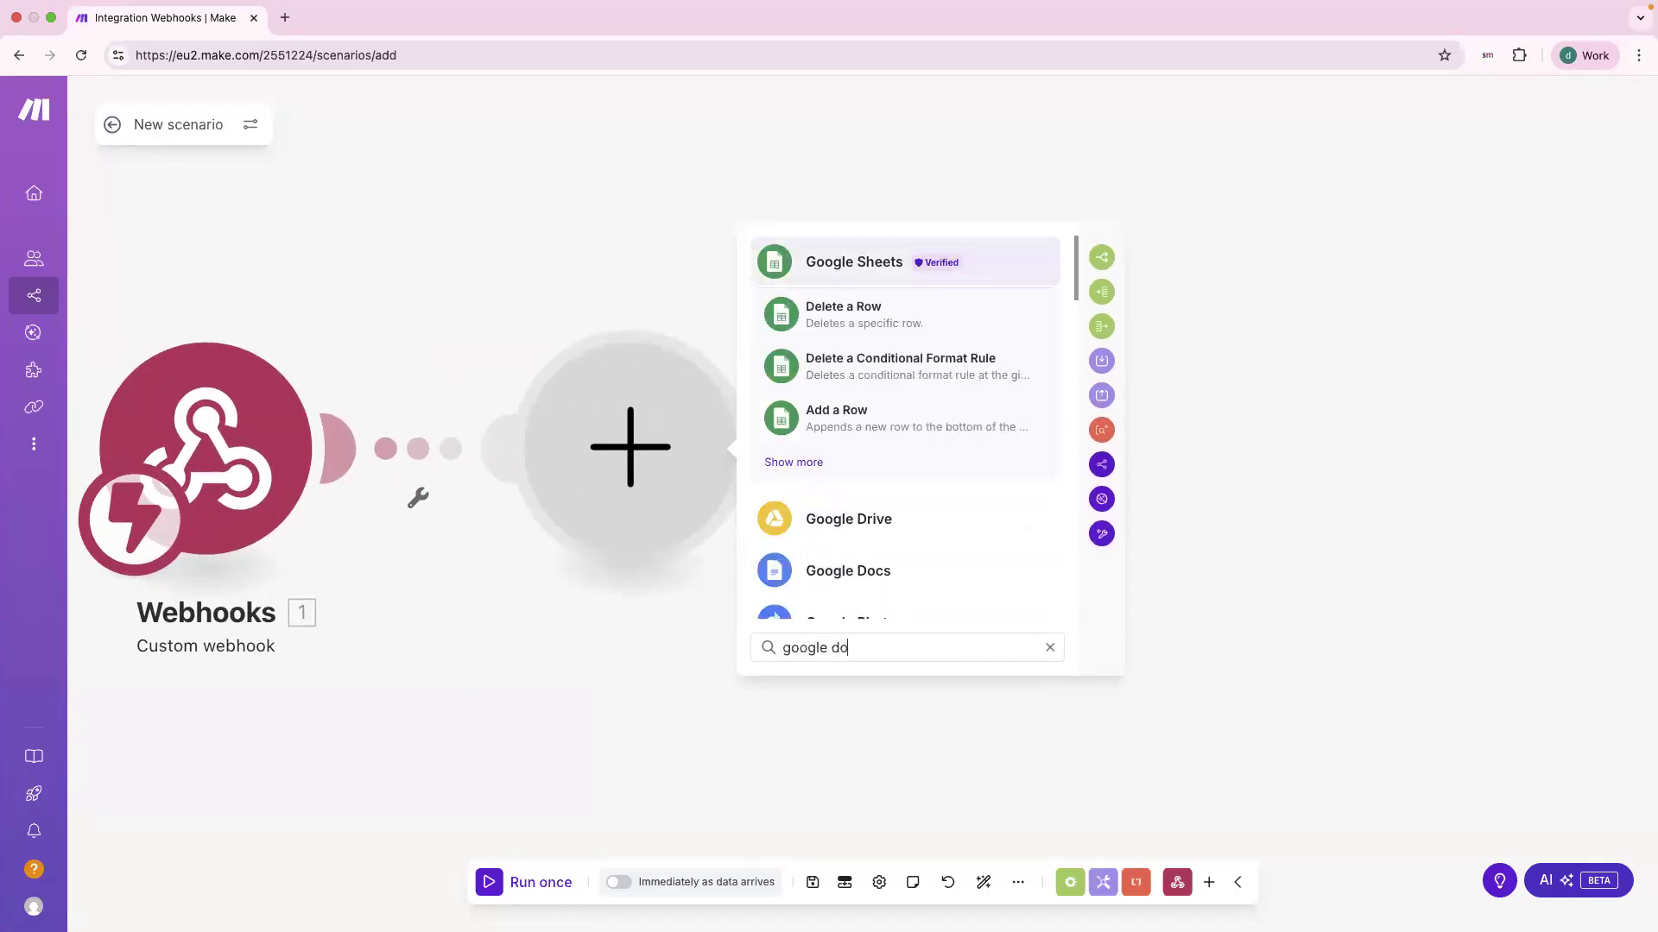
click(831, 571)
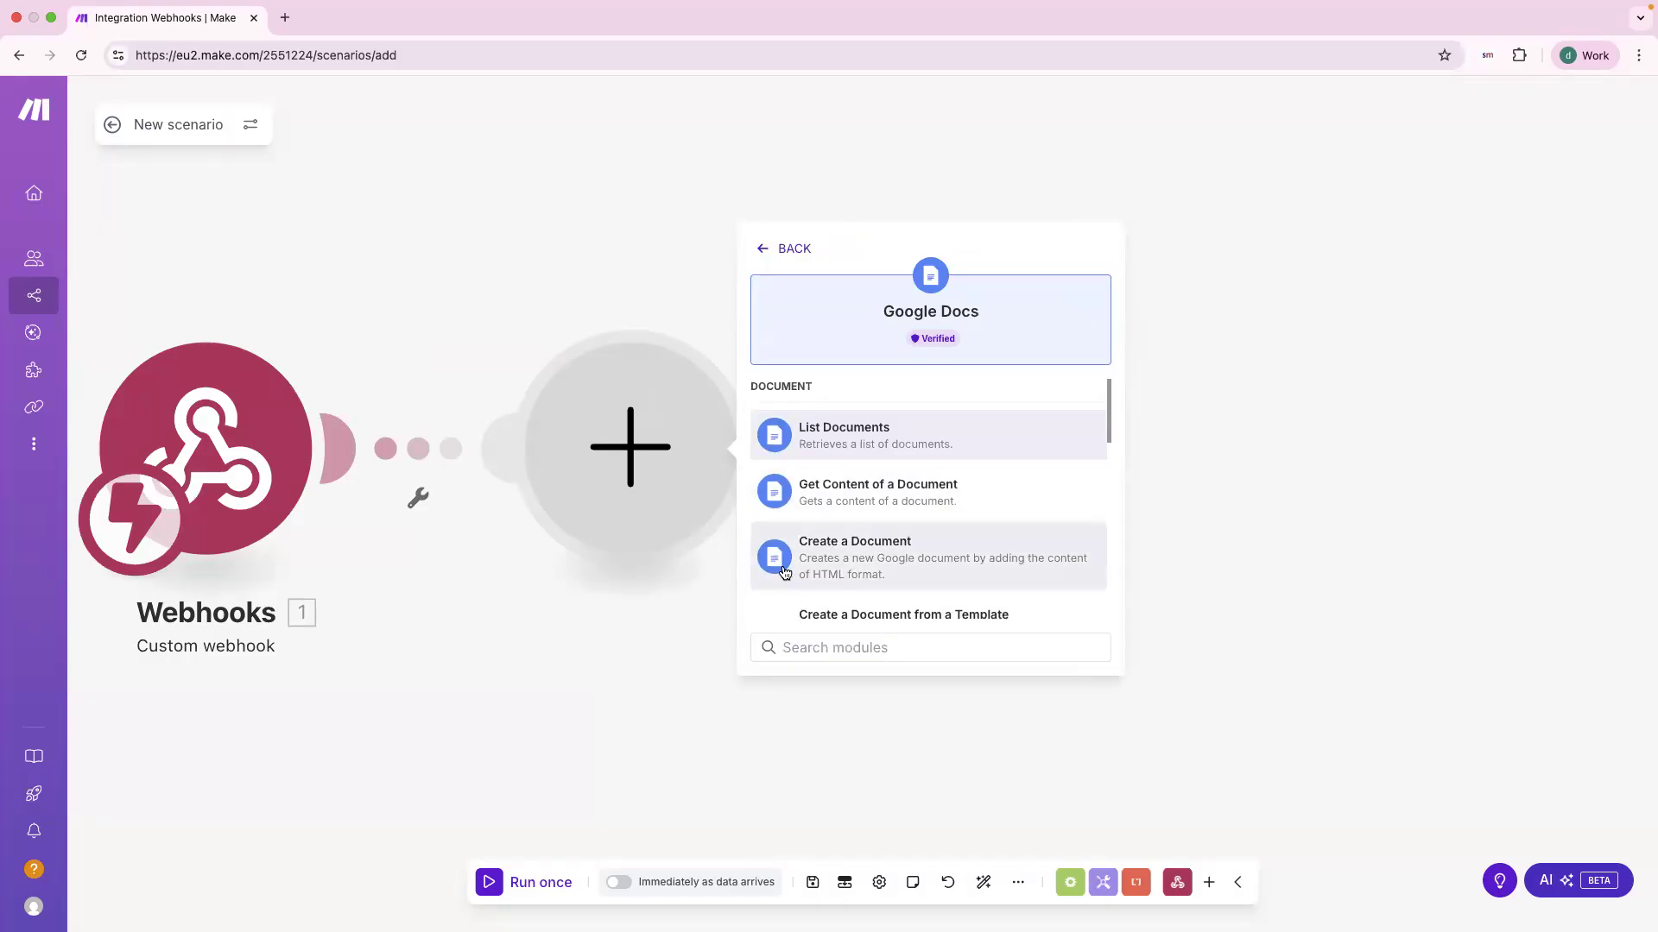
scroll(910, 587, down, 3)
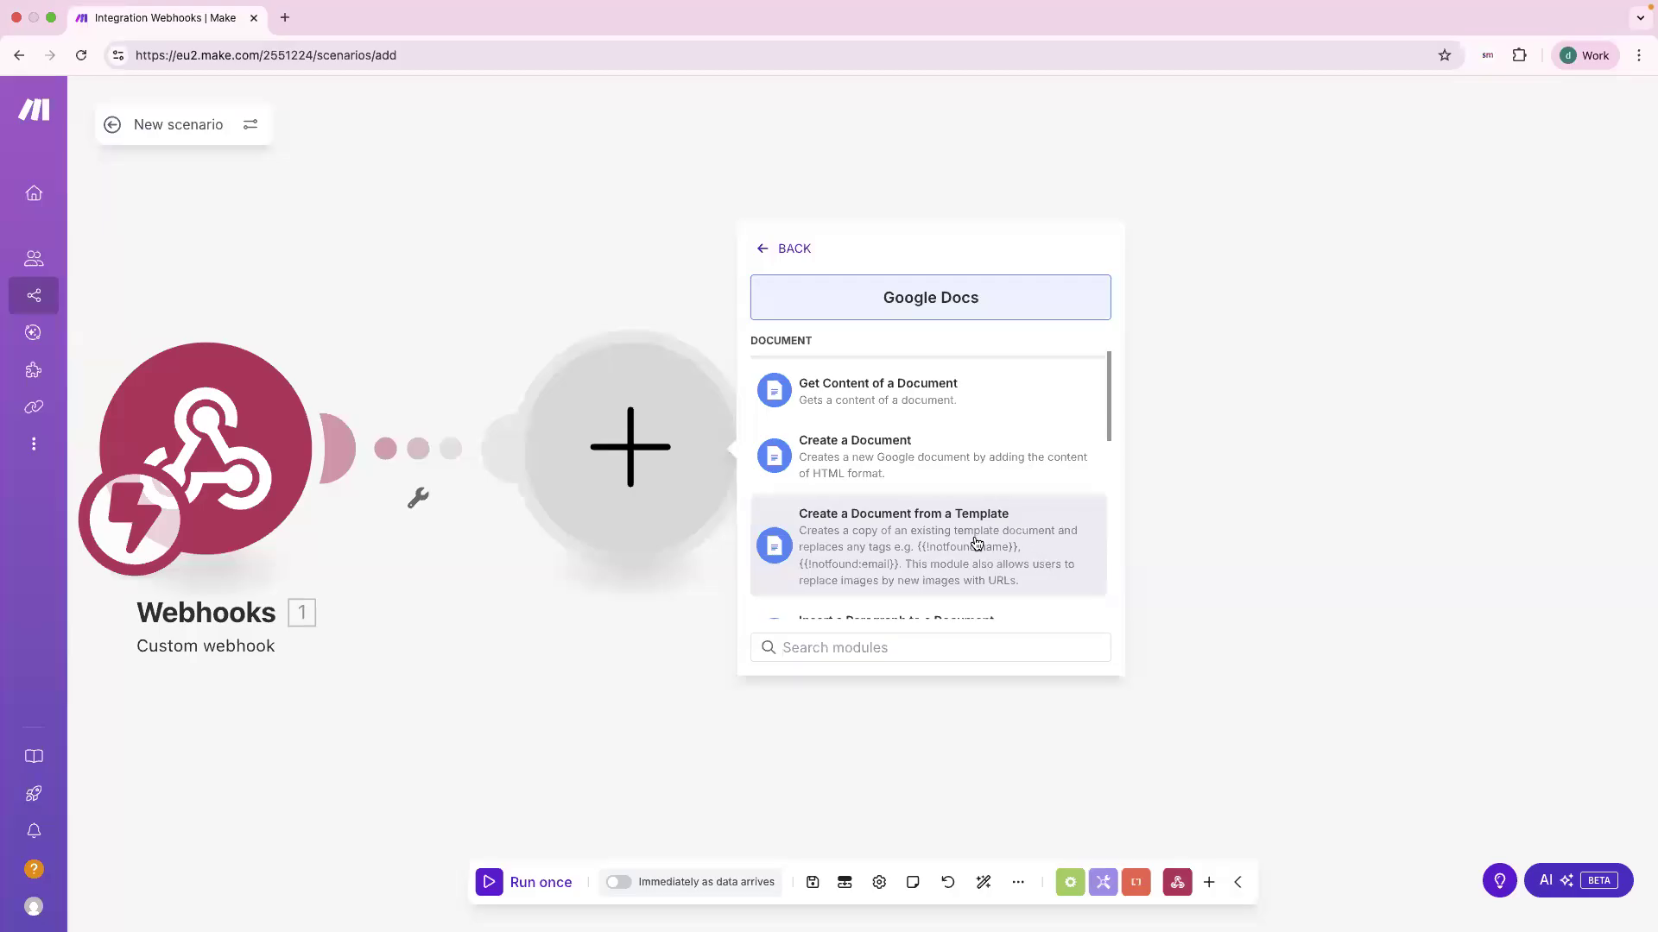
click(928, 537)
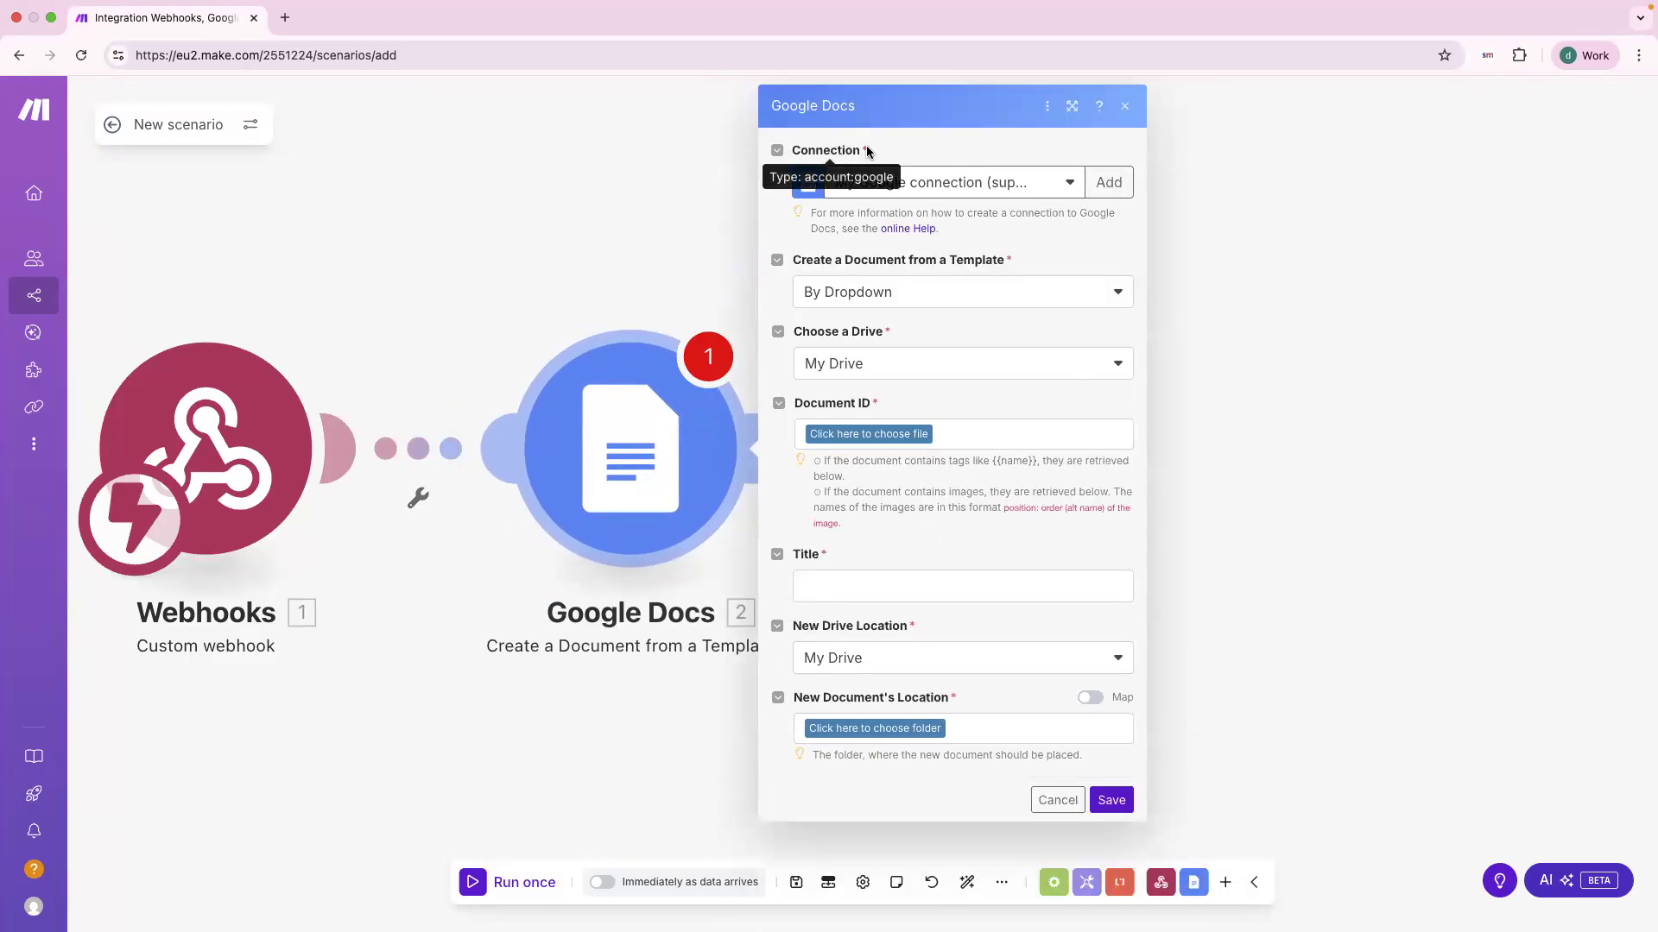
drag(861, 154, 789, 154)
double_click(789, 152)
click(867, 151)
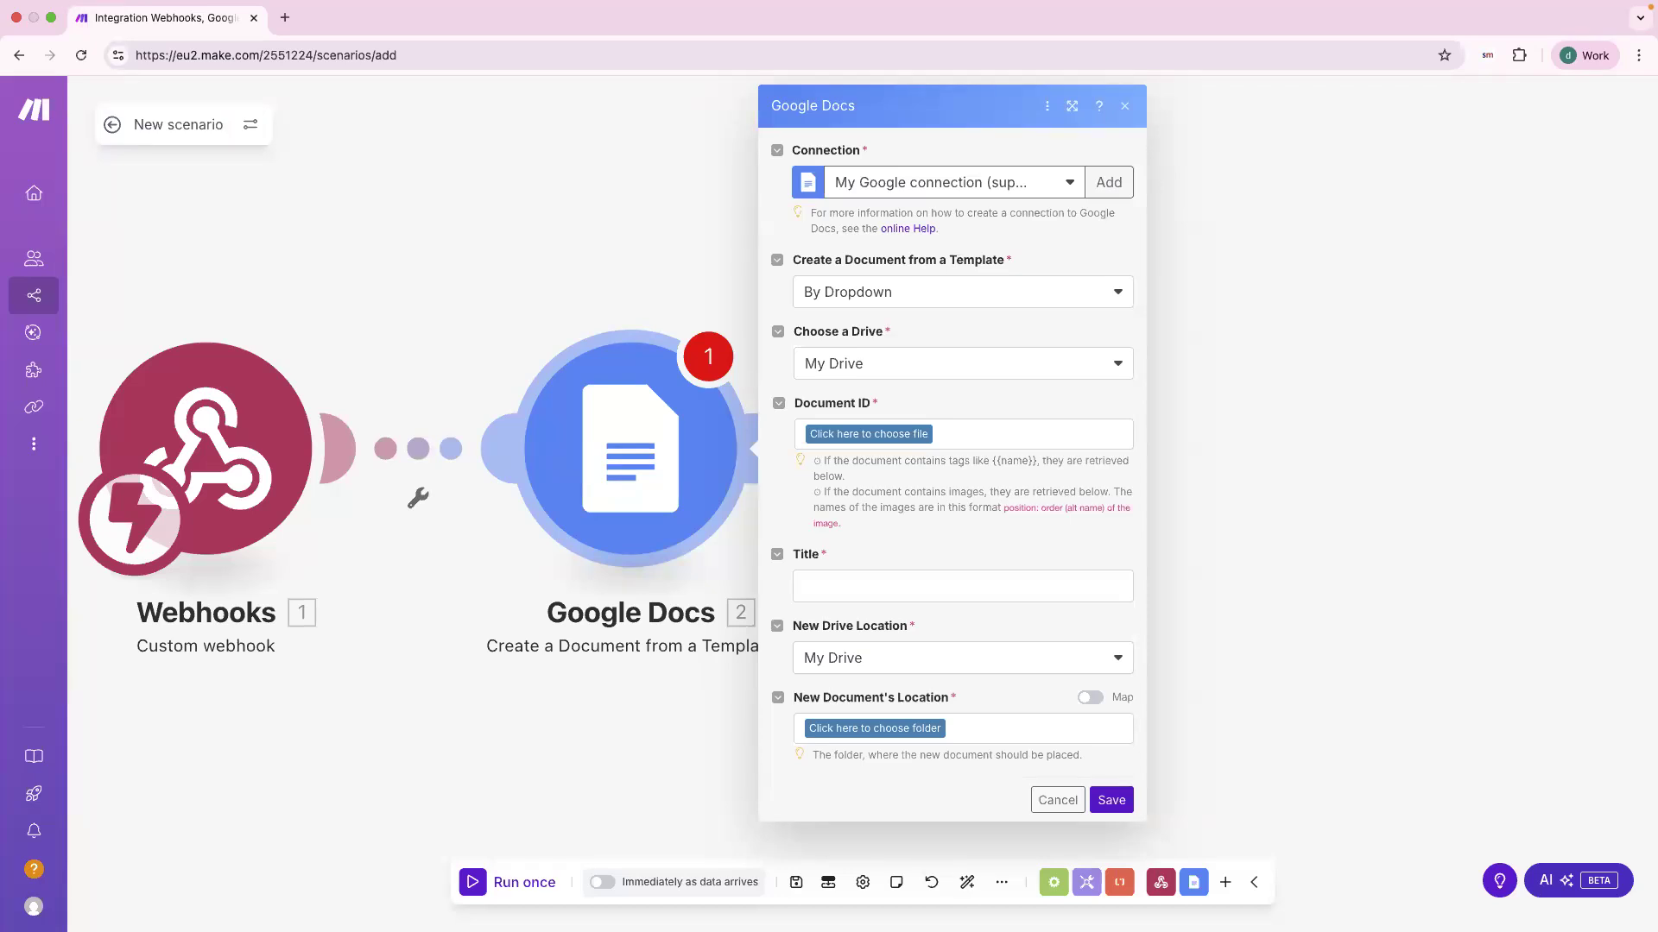
click(940, 192)
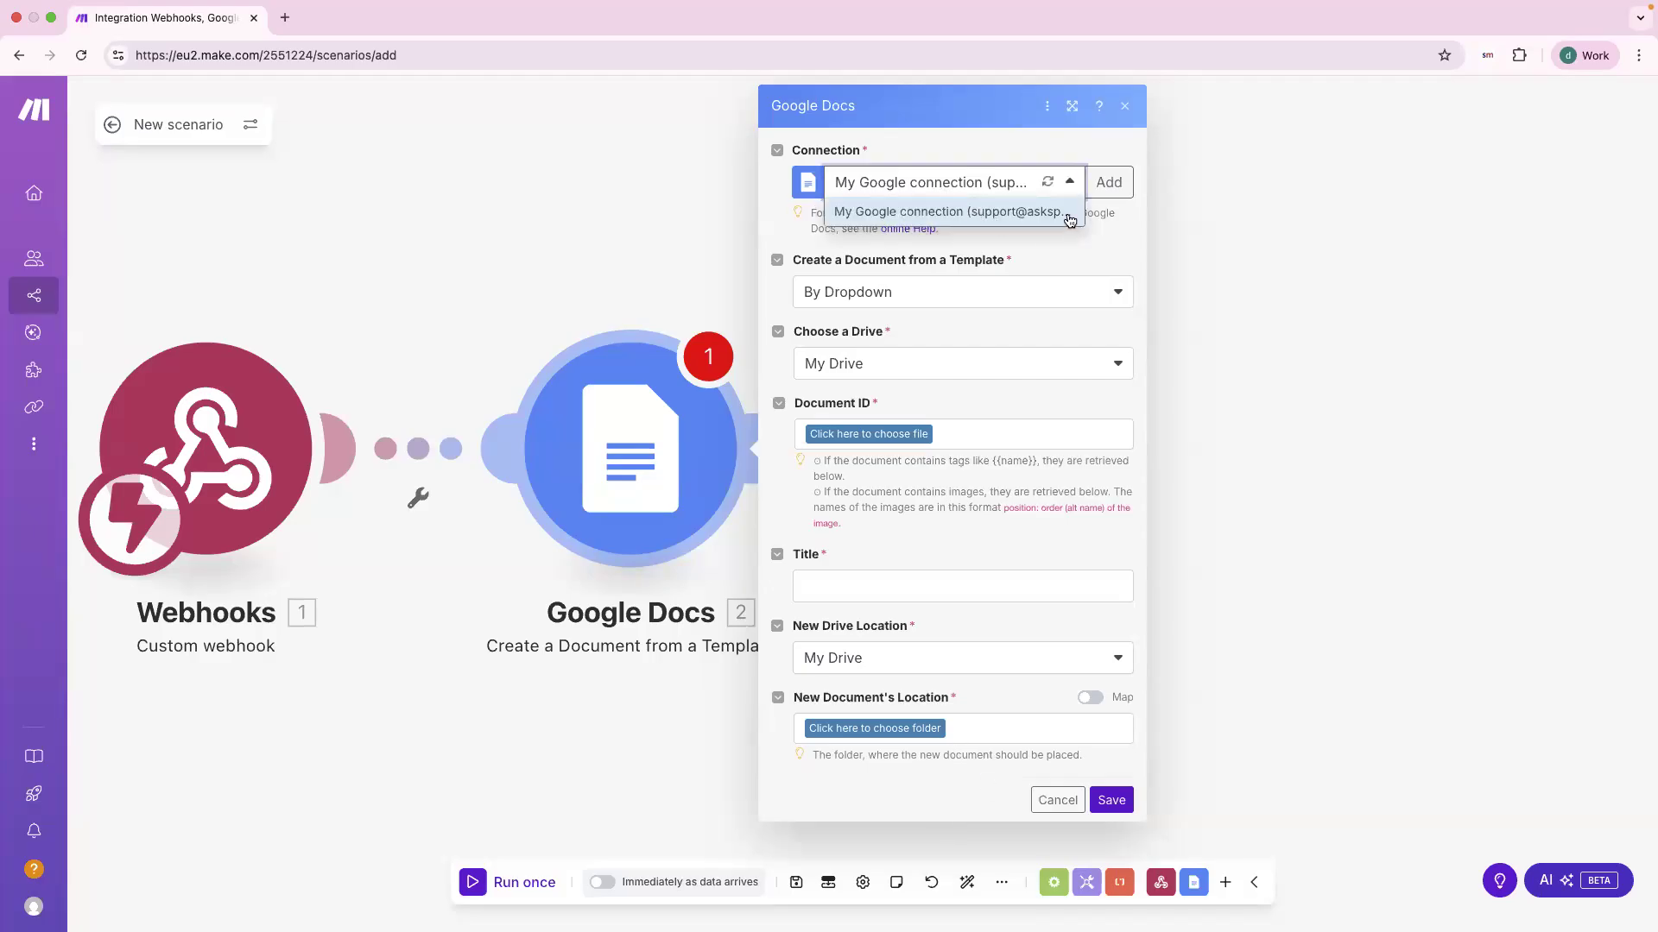
click(987, 243)
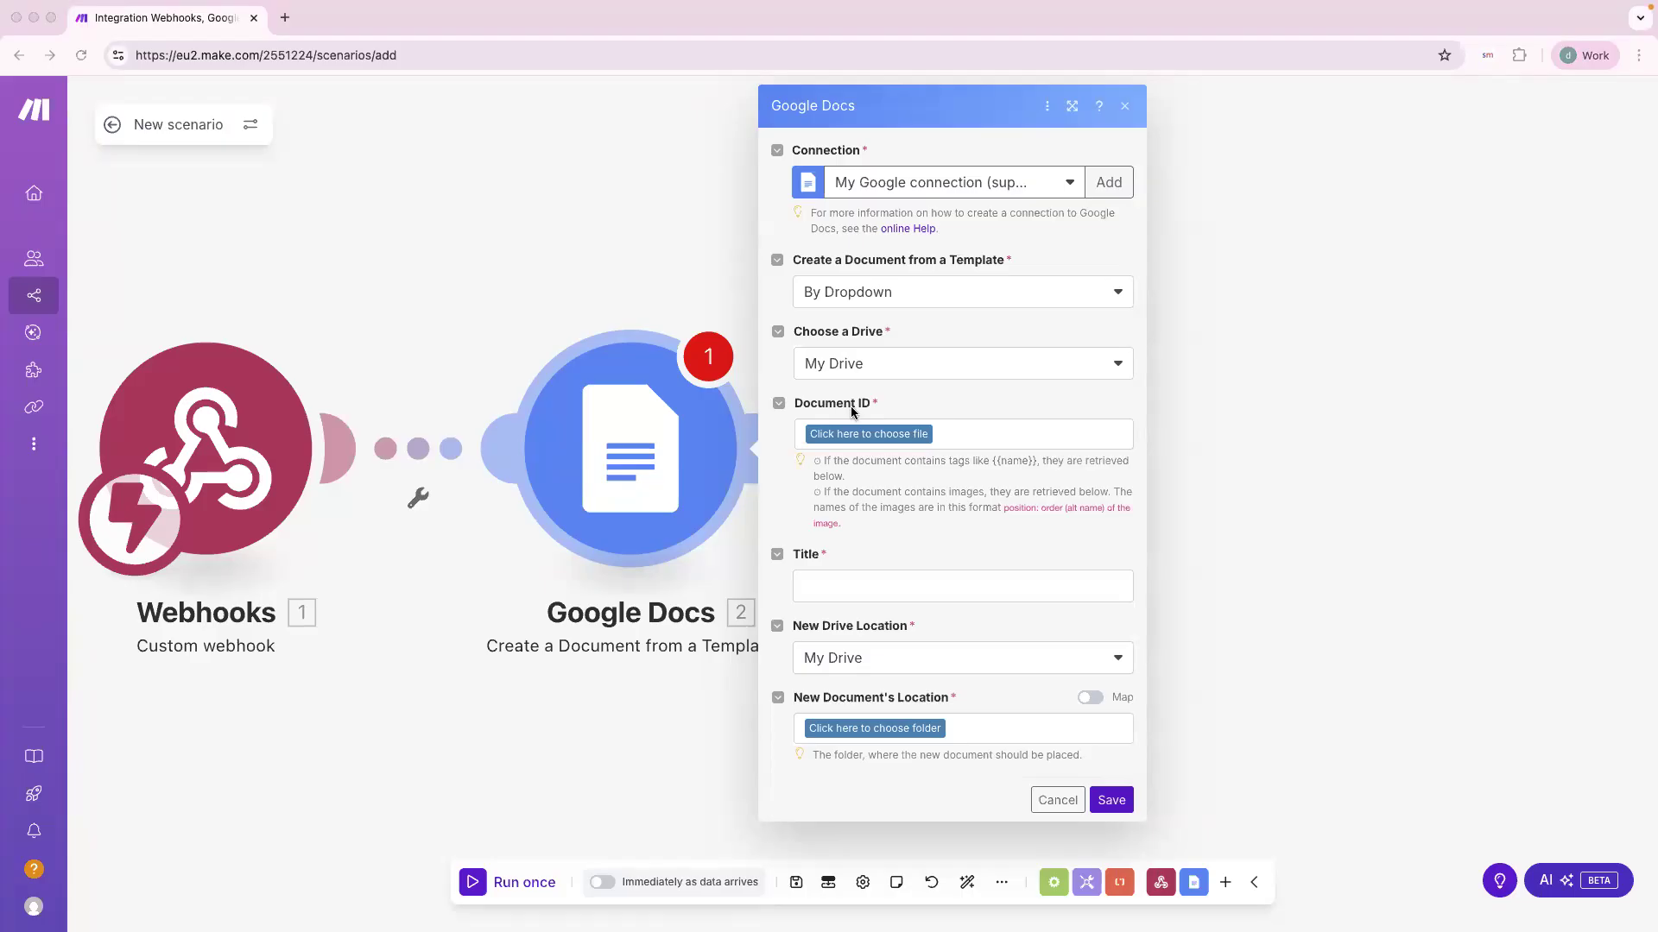
Step: Choose Competitor Report Template as the Google Docs step's template document
click(889, 431)
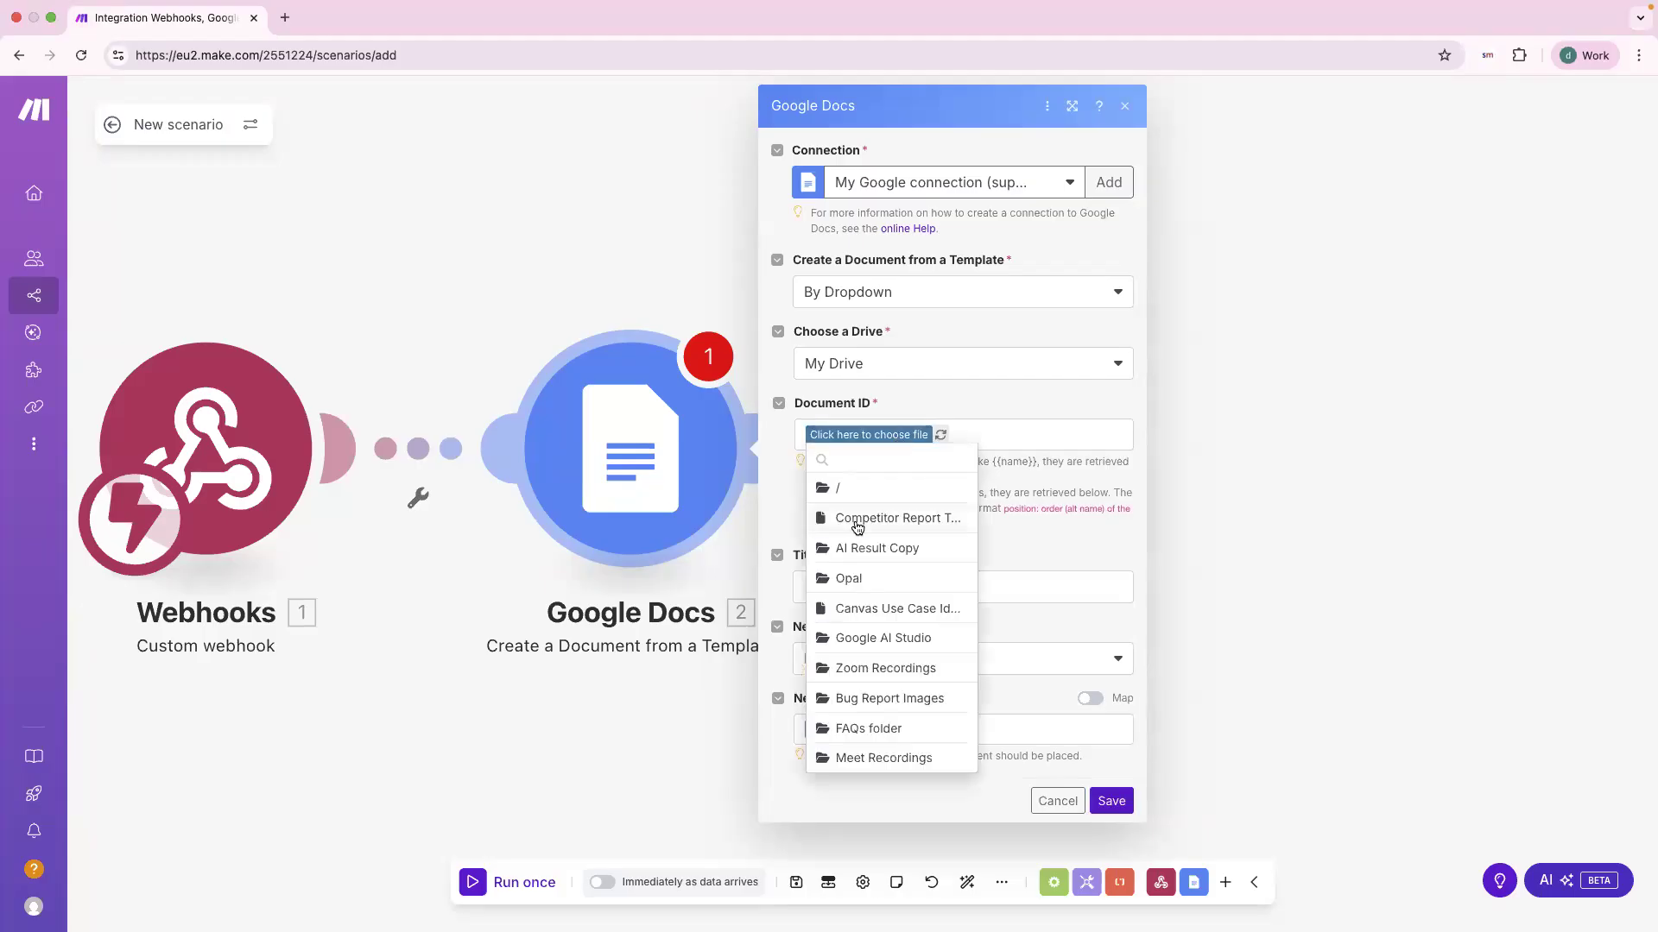
click(856, 521)
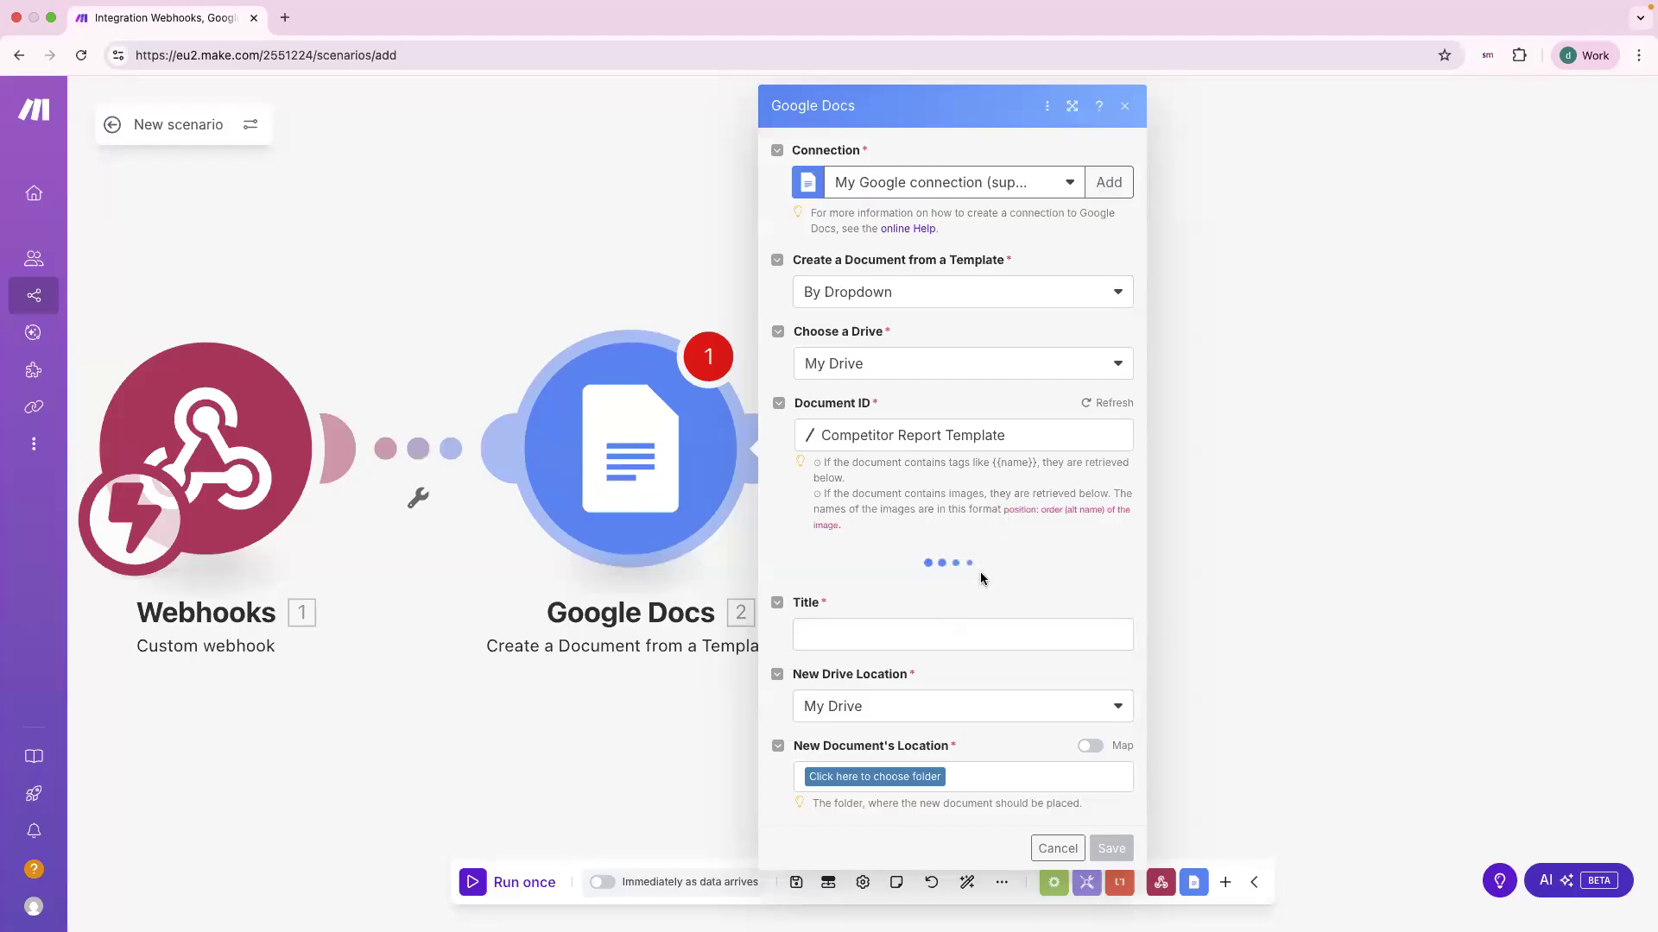
scroll(898, 488, down, 1)
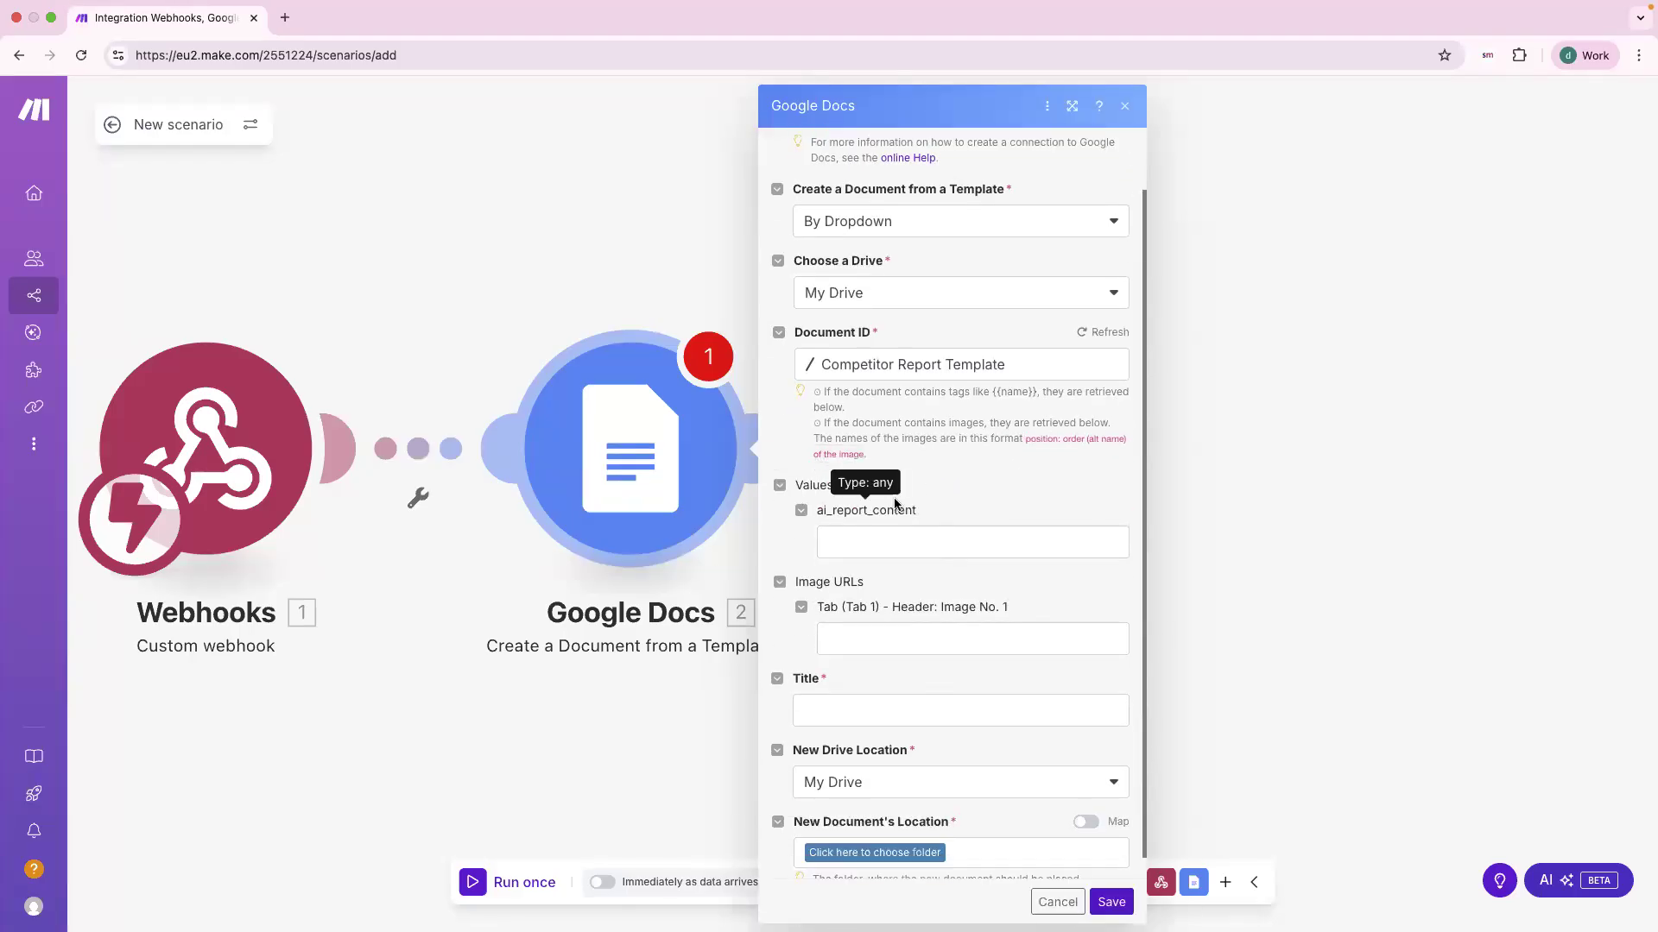
double_click(896, 513)
click(896, 513)
Step: Map the webhook's prompt_1 value into the ai_report_content tag
click(874, 533)
click(908, 508)
scroll(908, 511, down, 1)
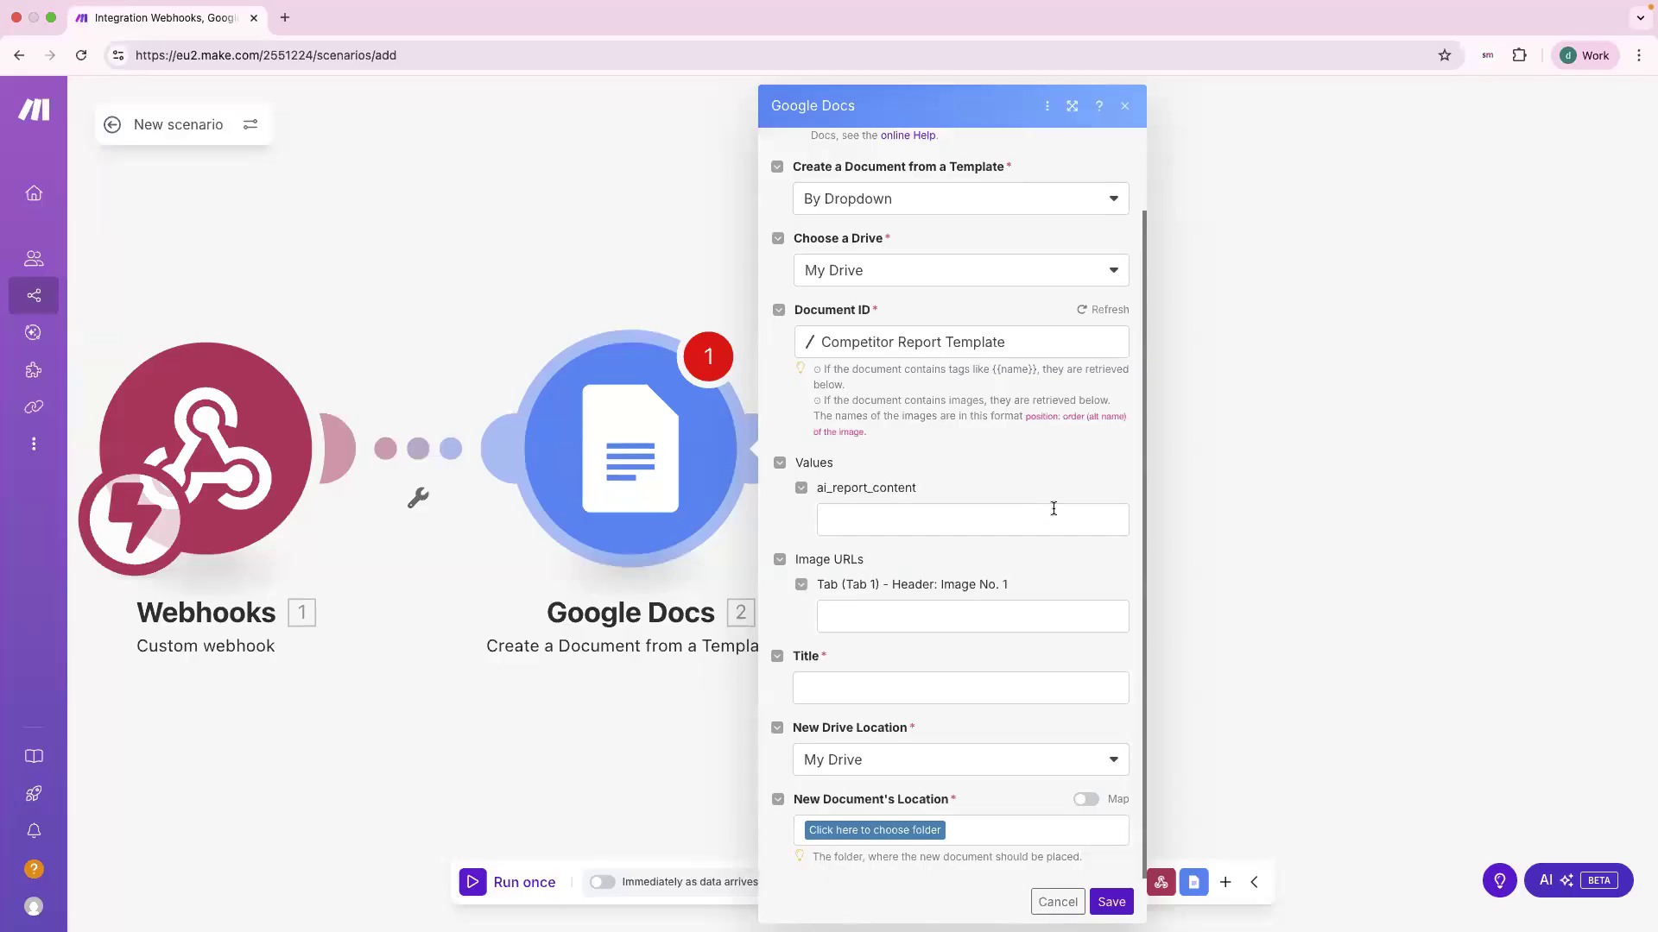
click(1022, 517)
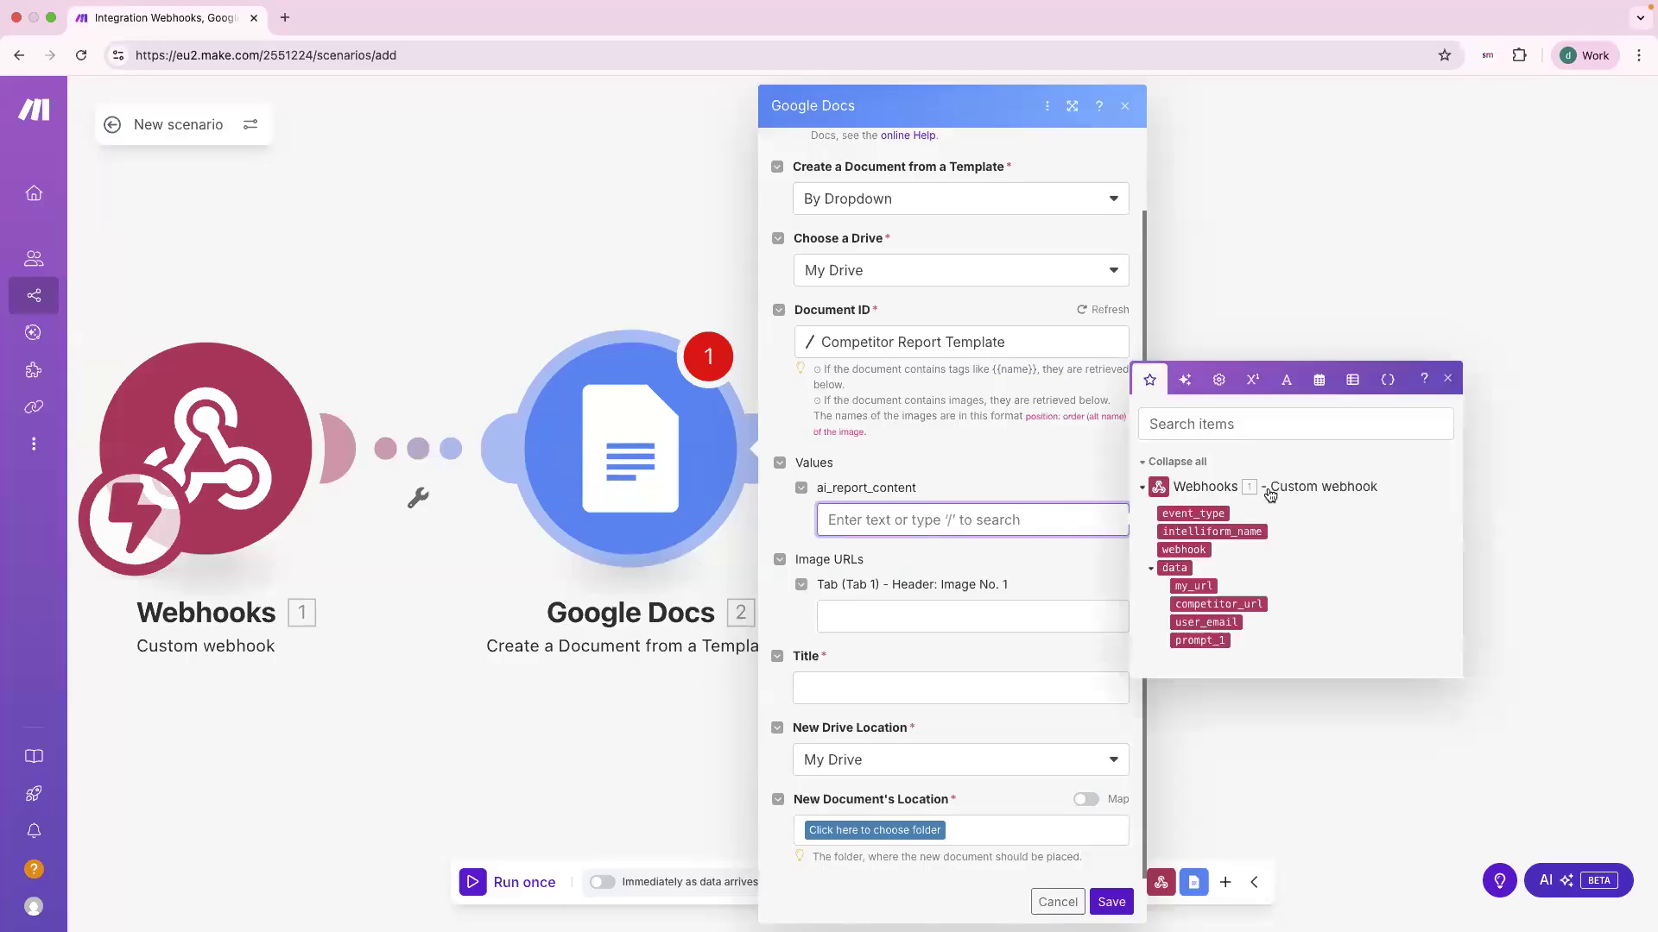
click(1205, 640)
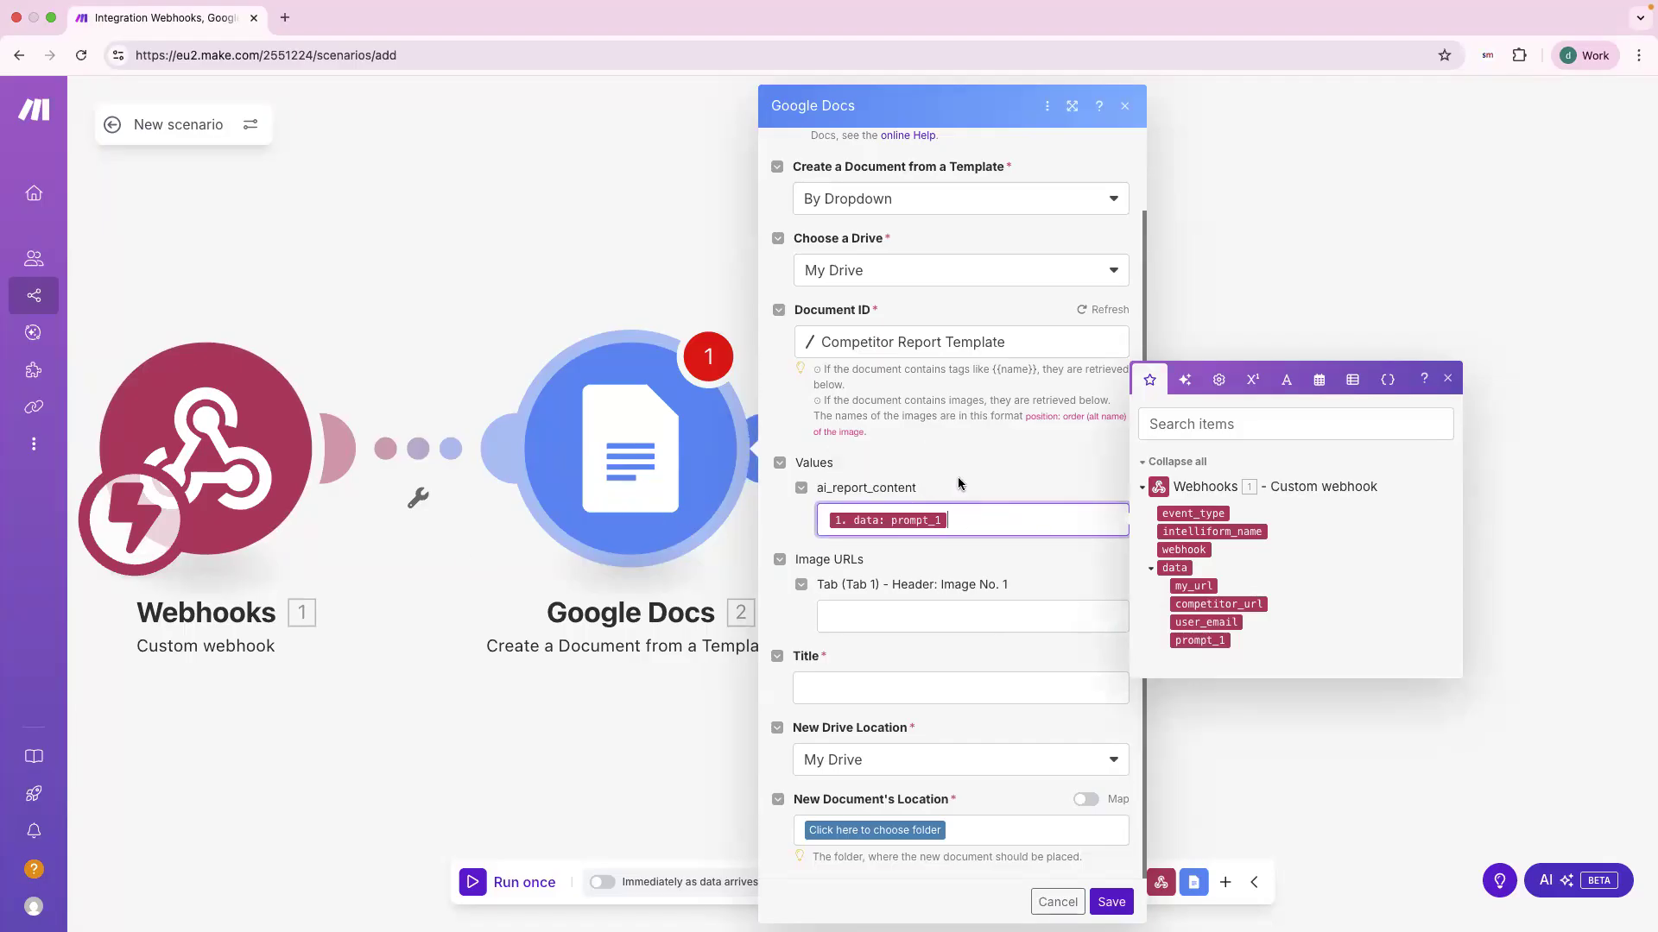
key(ctrl+Left)
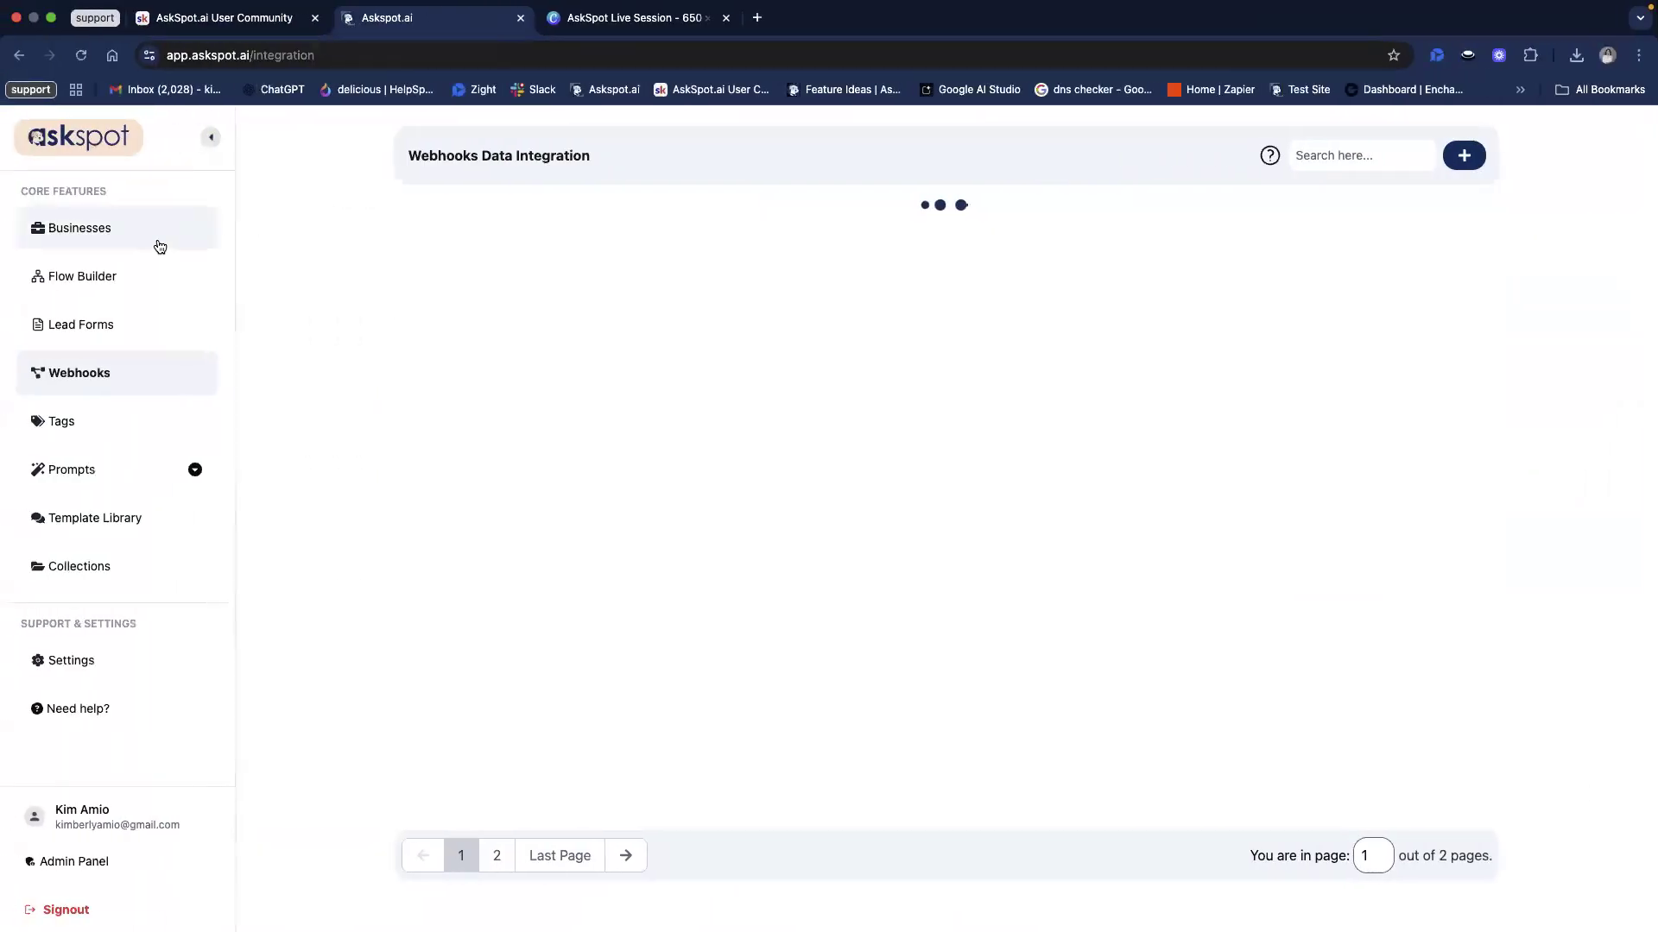
Step: Open the Competitor Website Comparison form's Prompt Builder under Intelliform Templates in AskSpot.ai
click(159, 247)
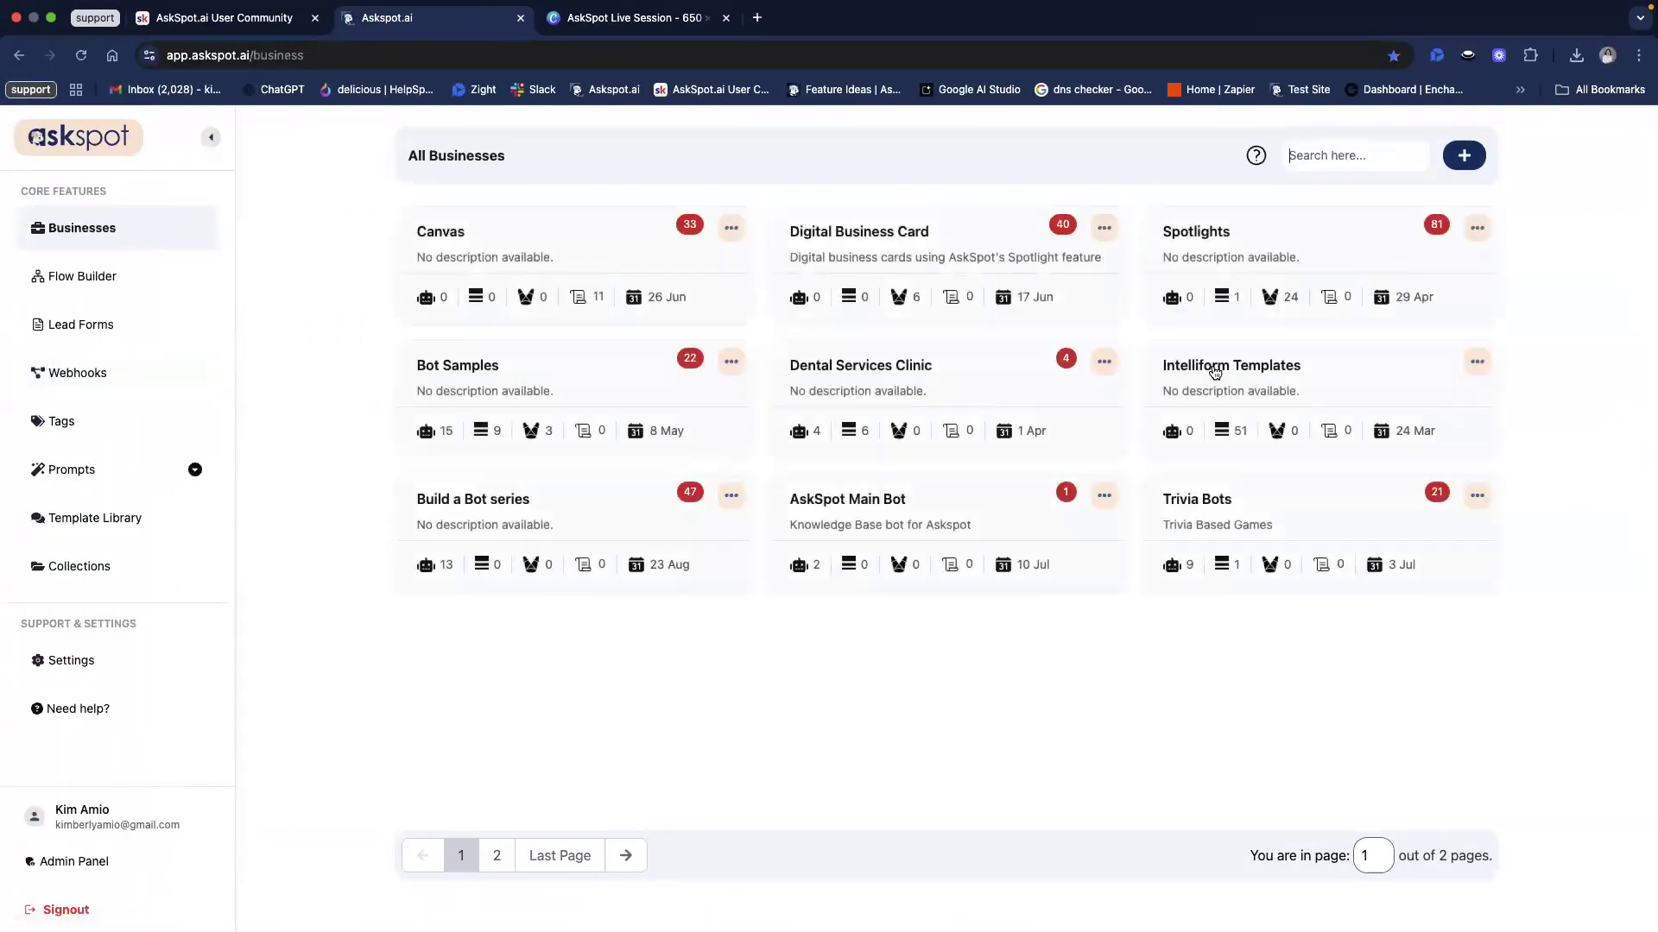
click(1218, 371)
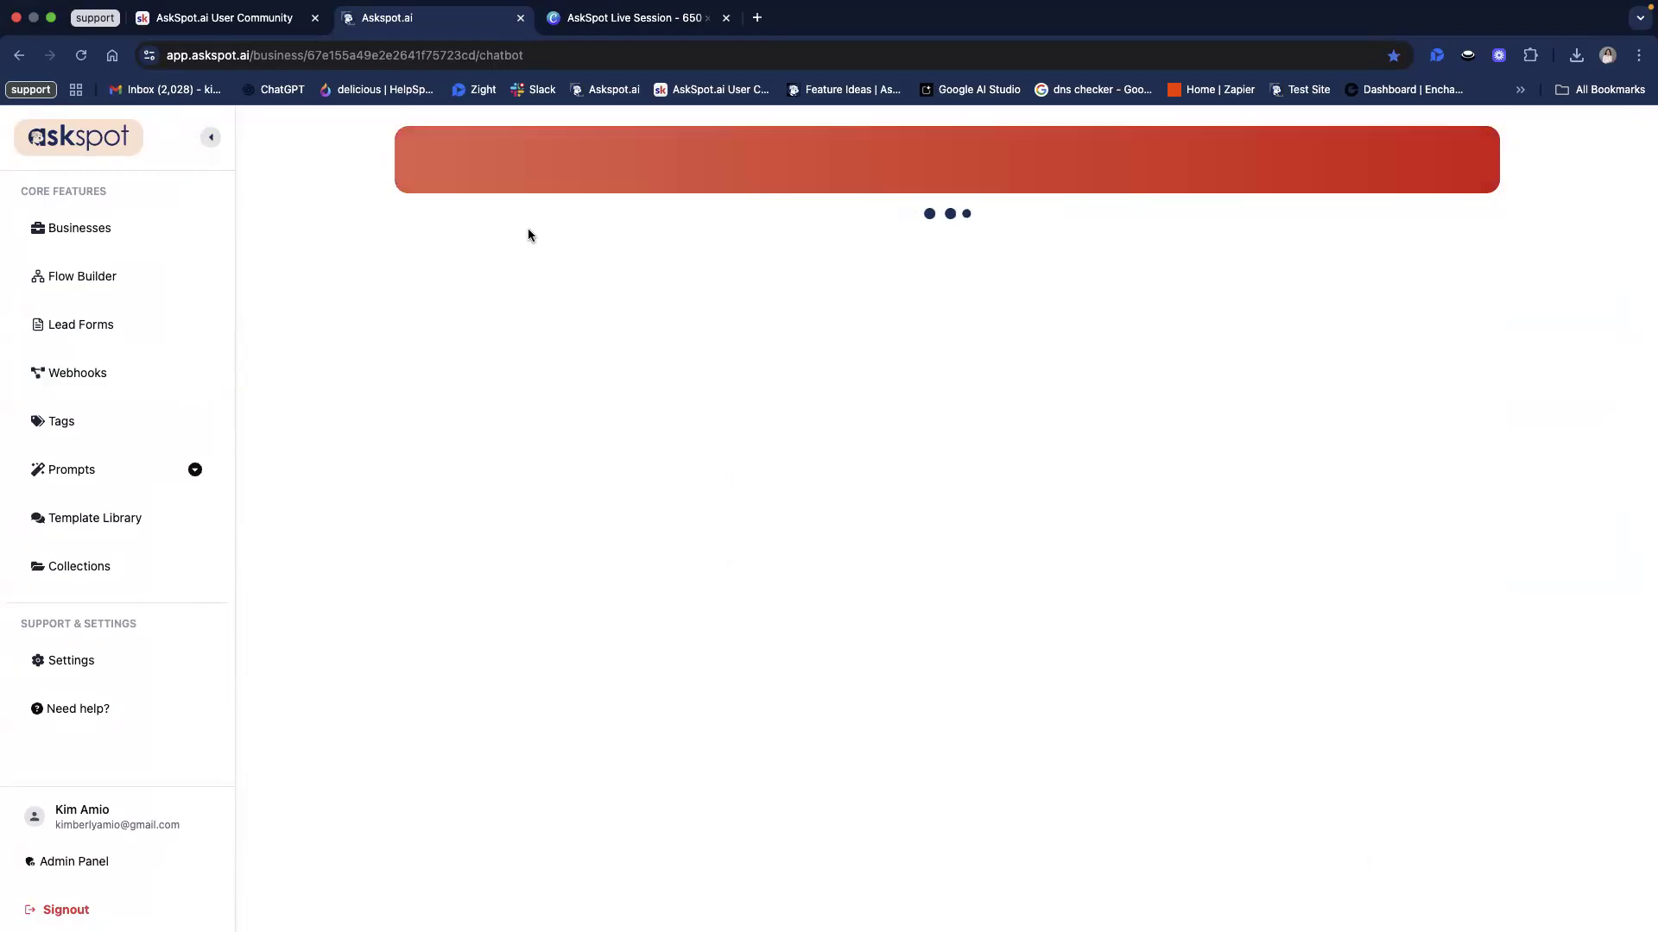
click(567, 261)
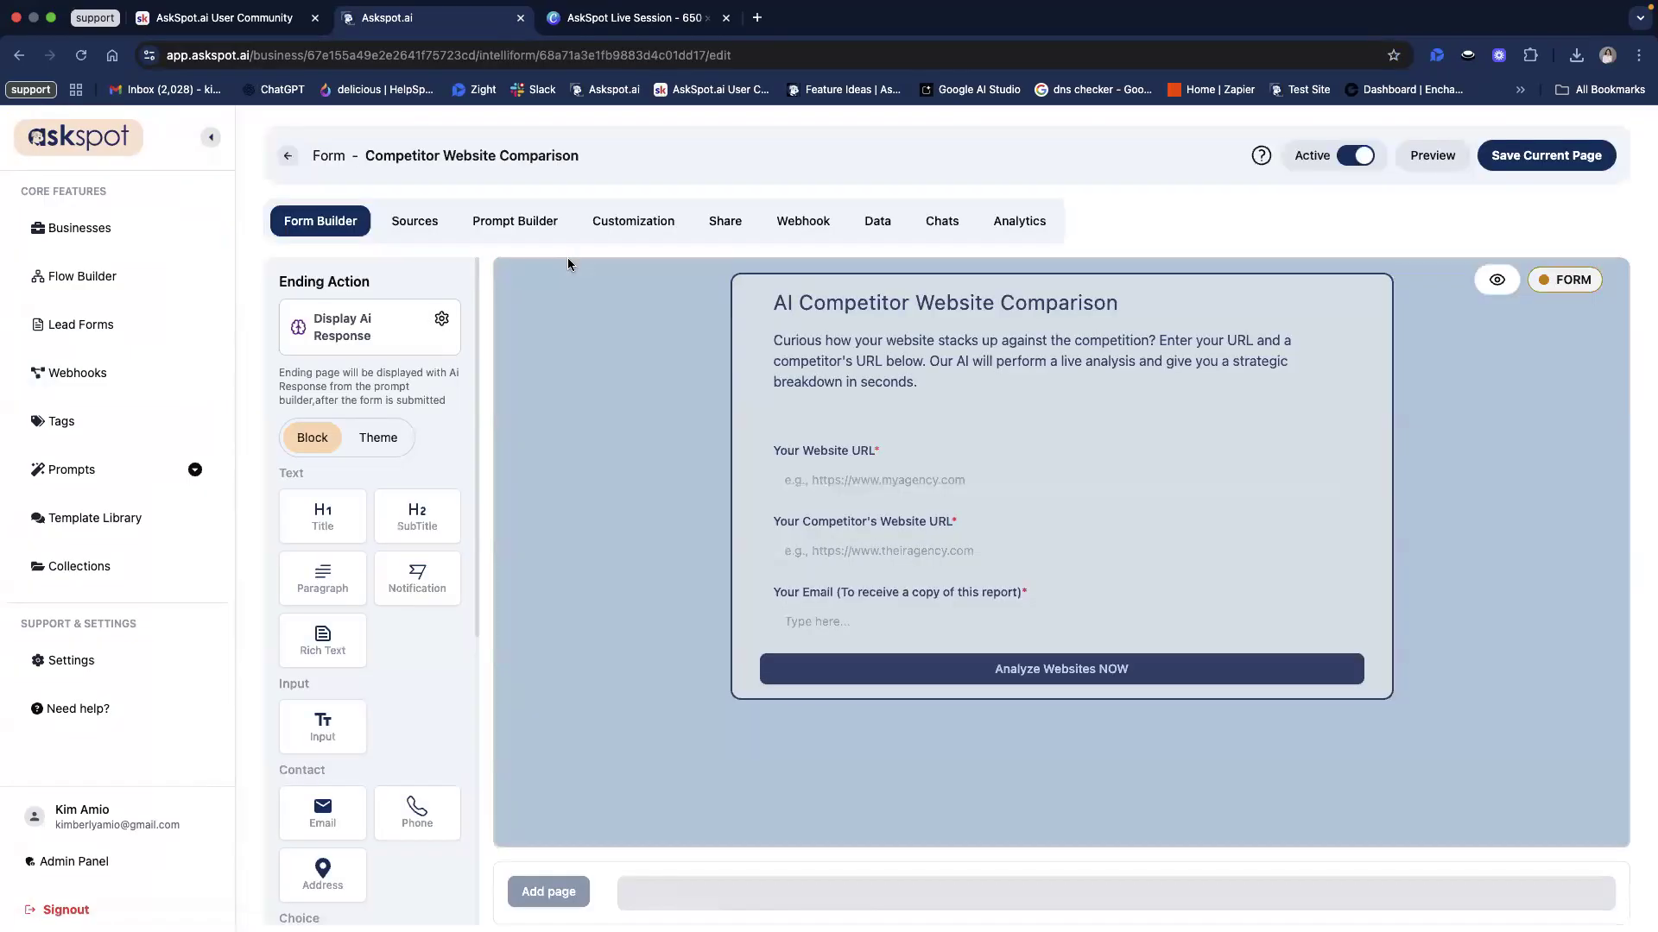
click(506, 226)
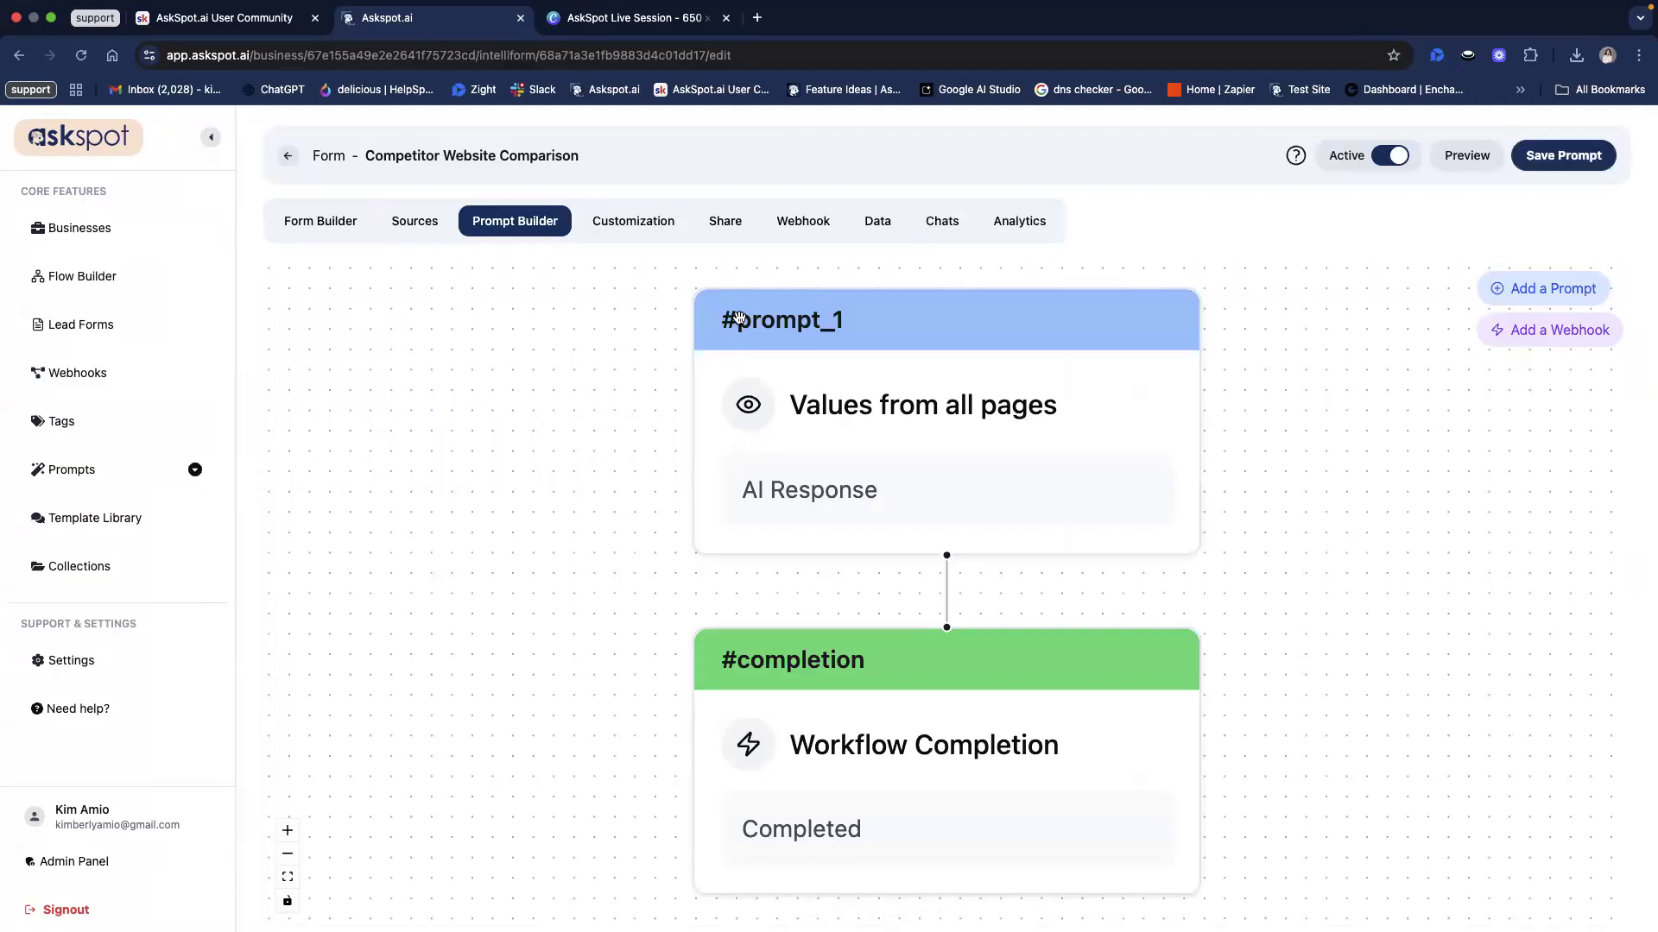
Step: Confirm the prompt_1 step's Unique Id is prompt_1, then return to Make
click(755, 325)
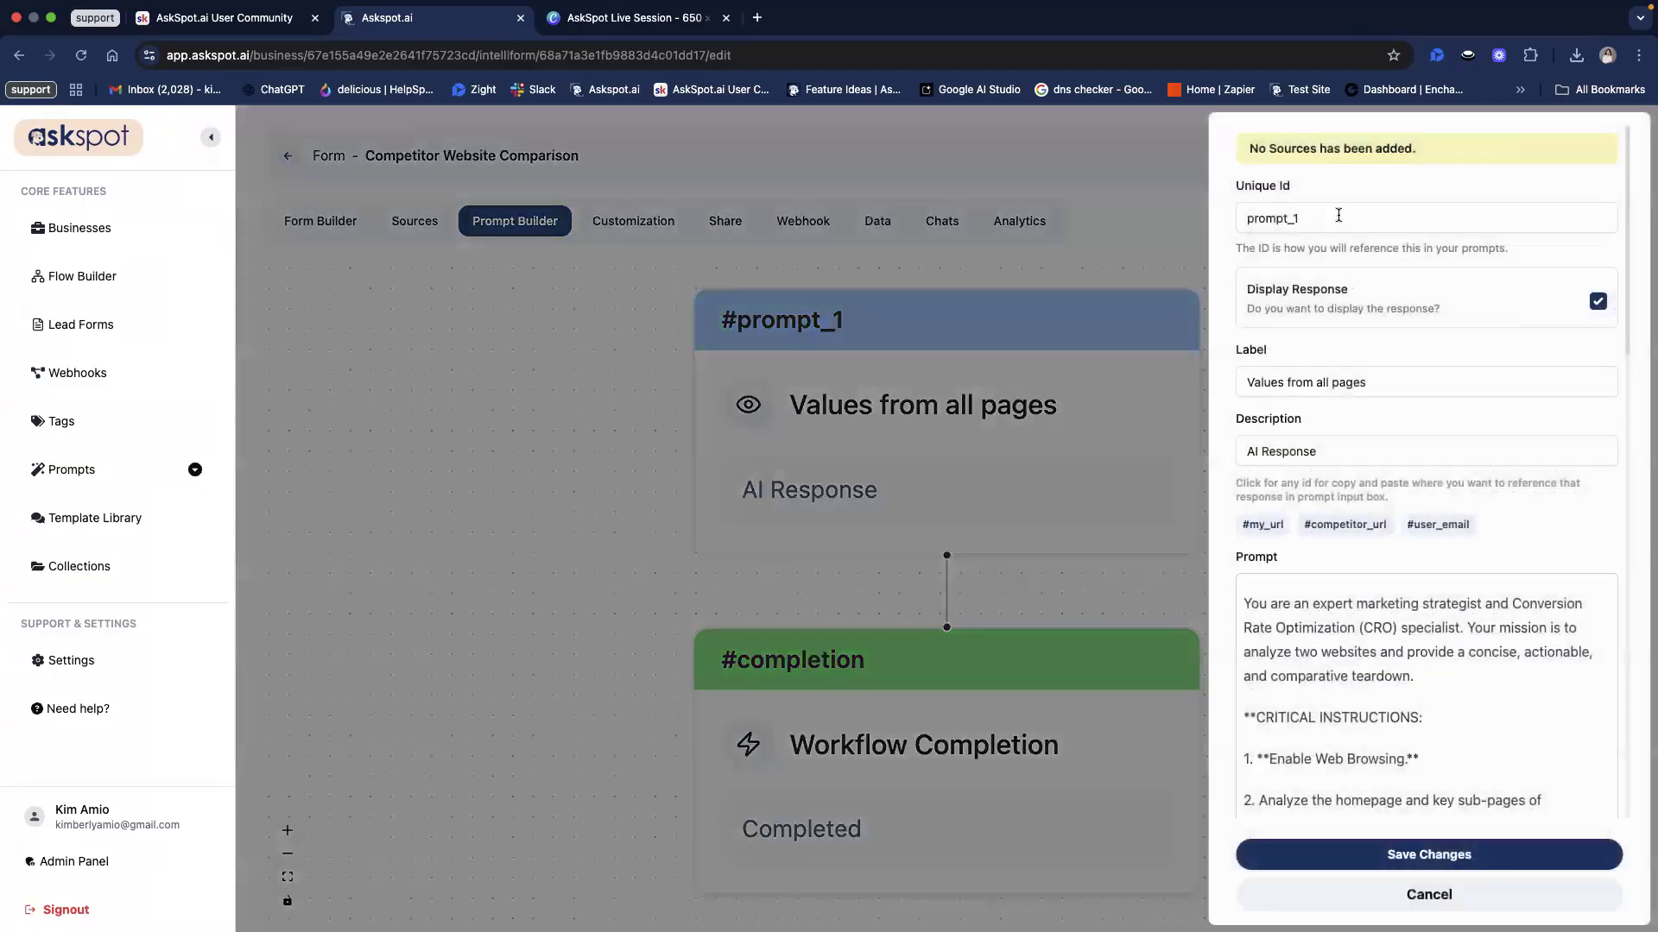
double_click(1339, 217)
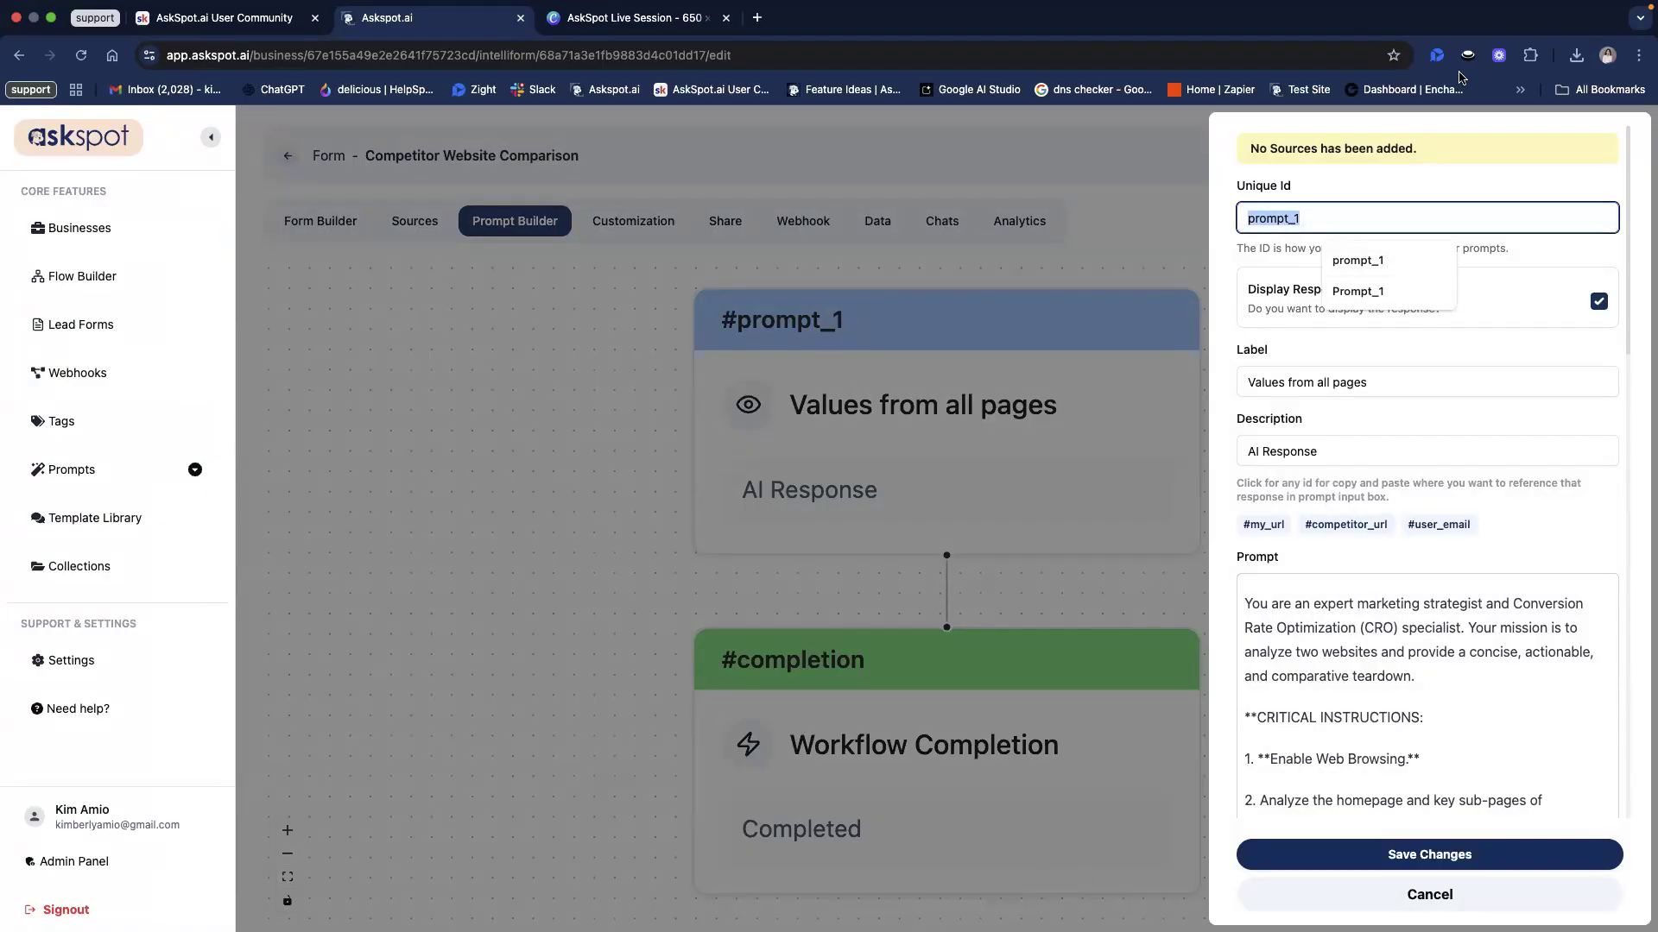
click(1232, 432)
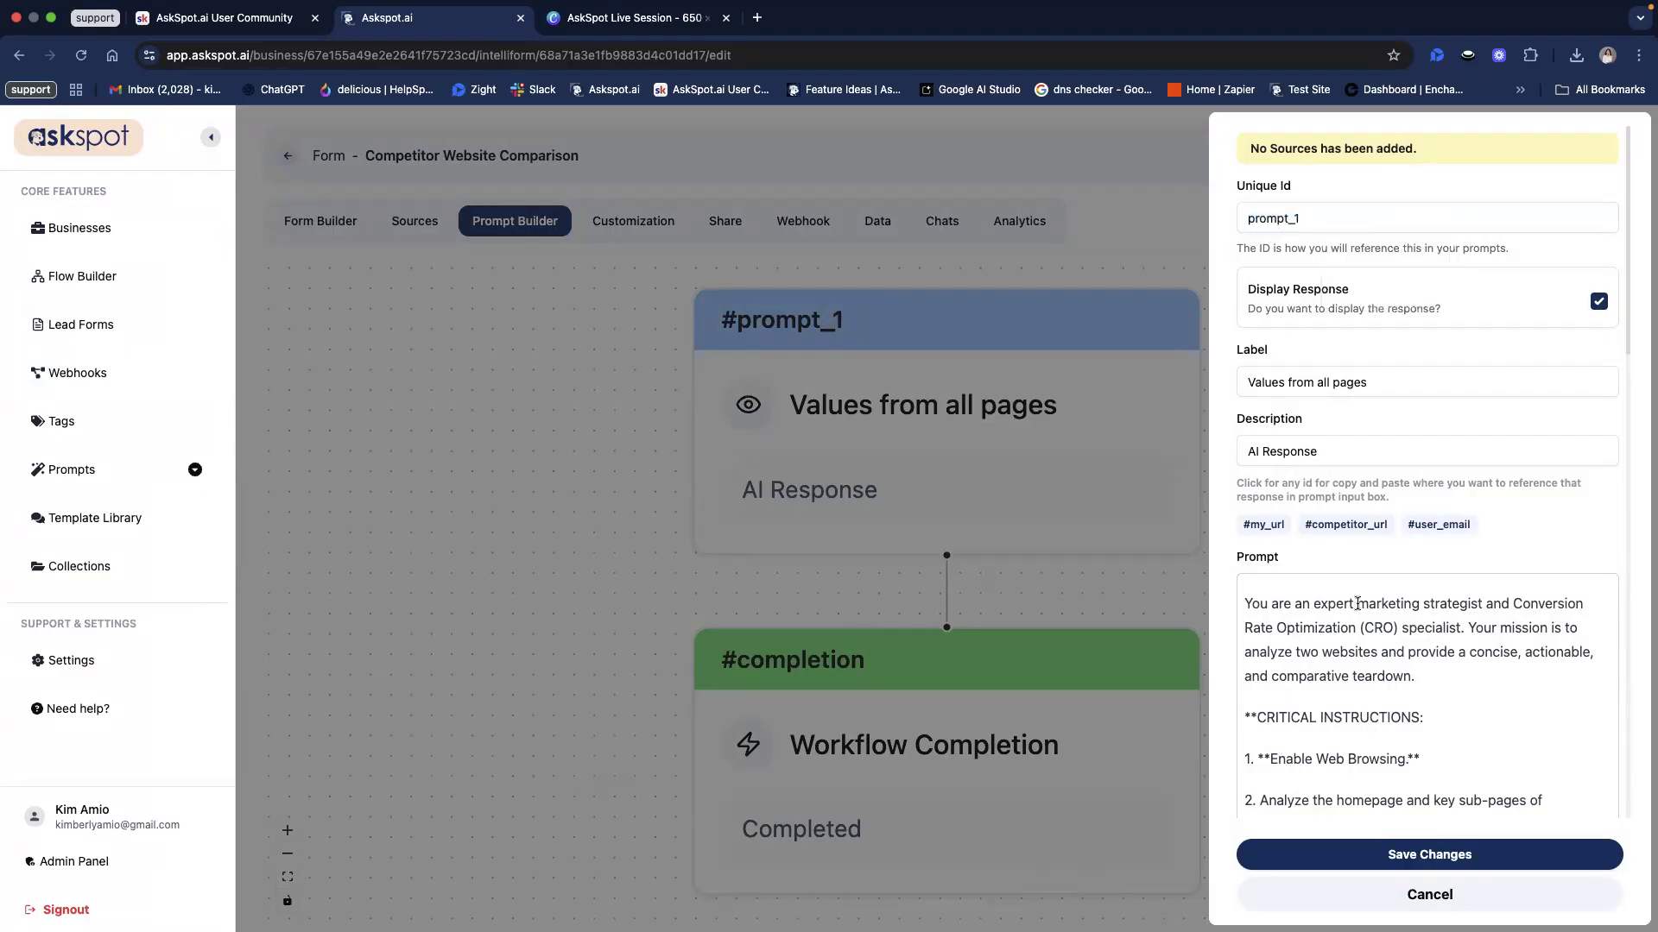
double_click(1261, 216)
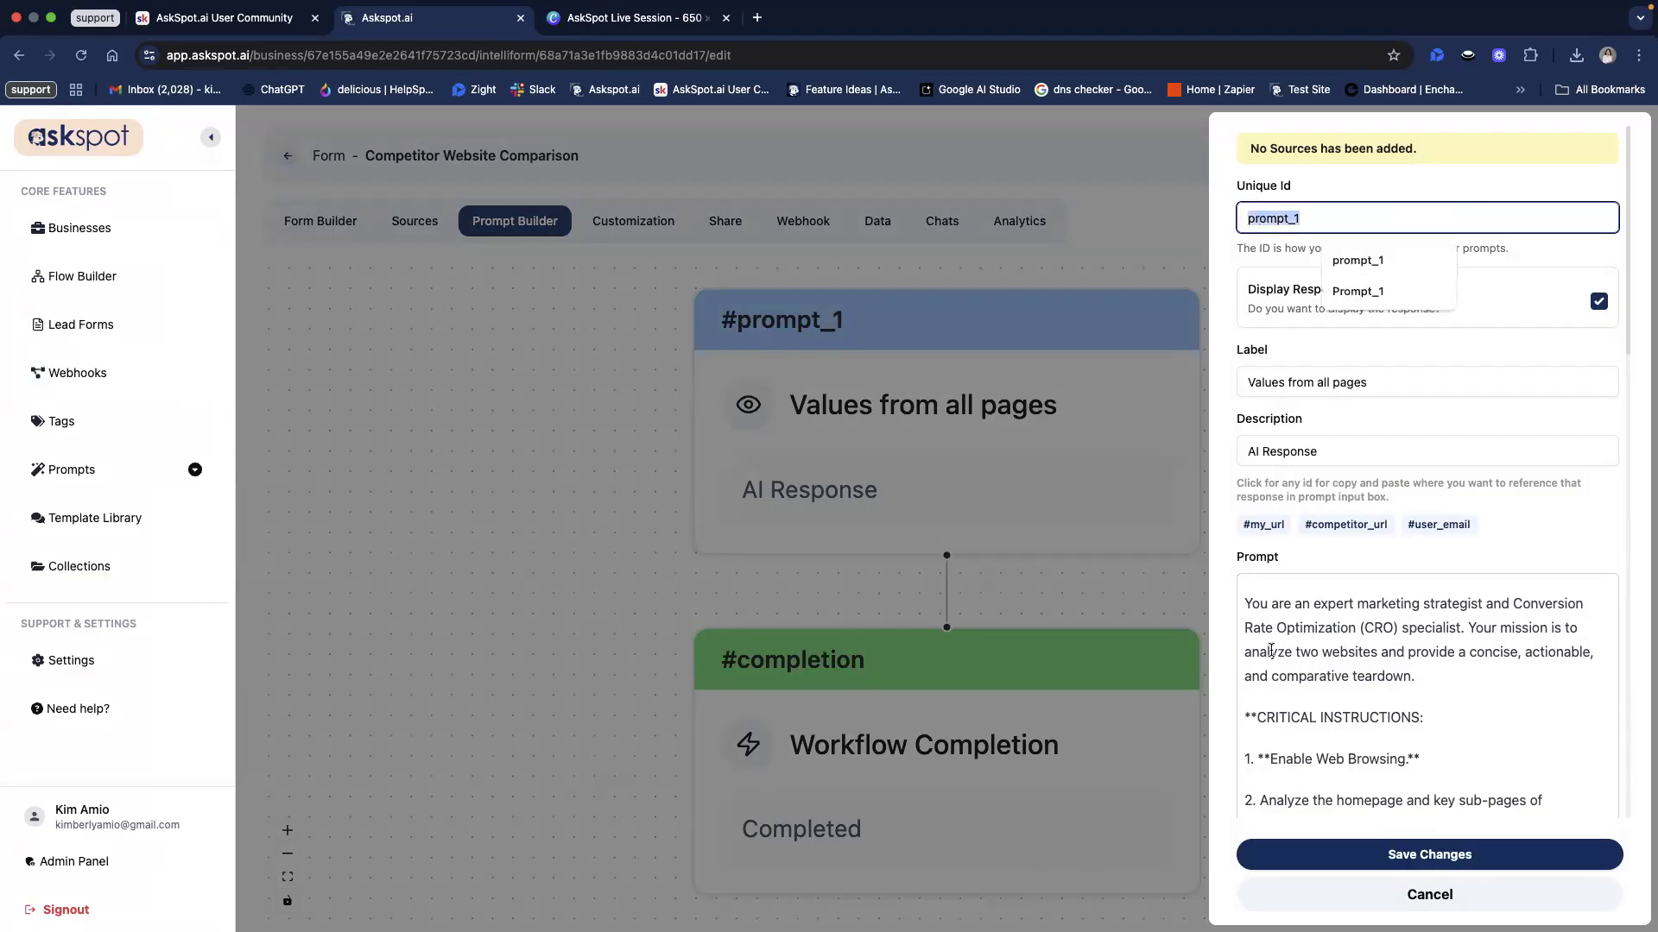
key(ctrl+Right)
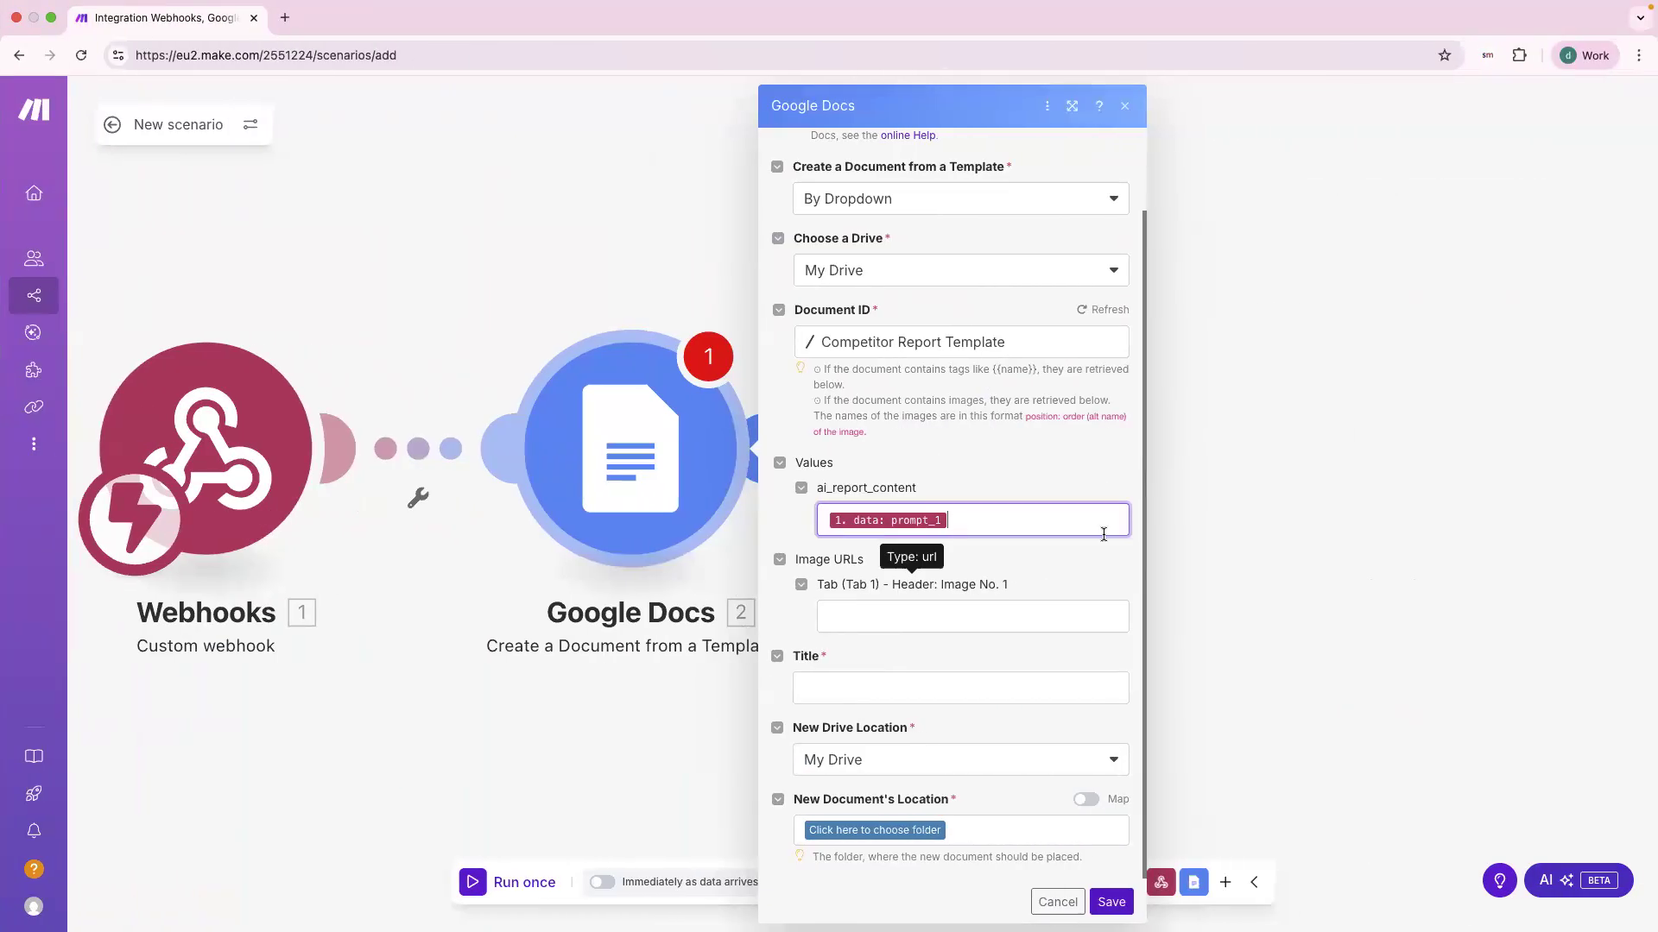
click(1104, 534)
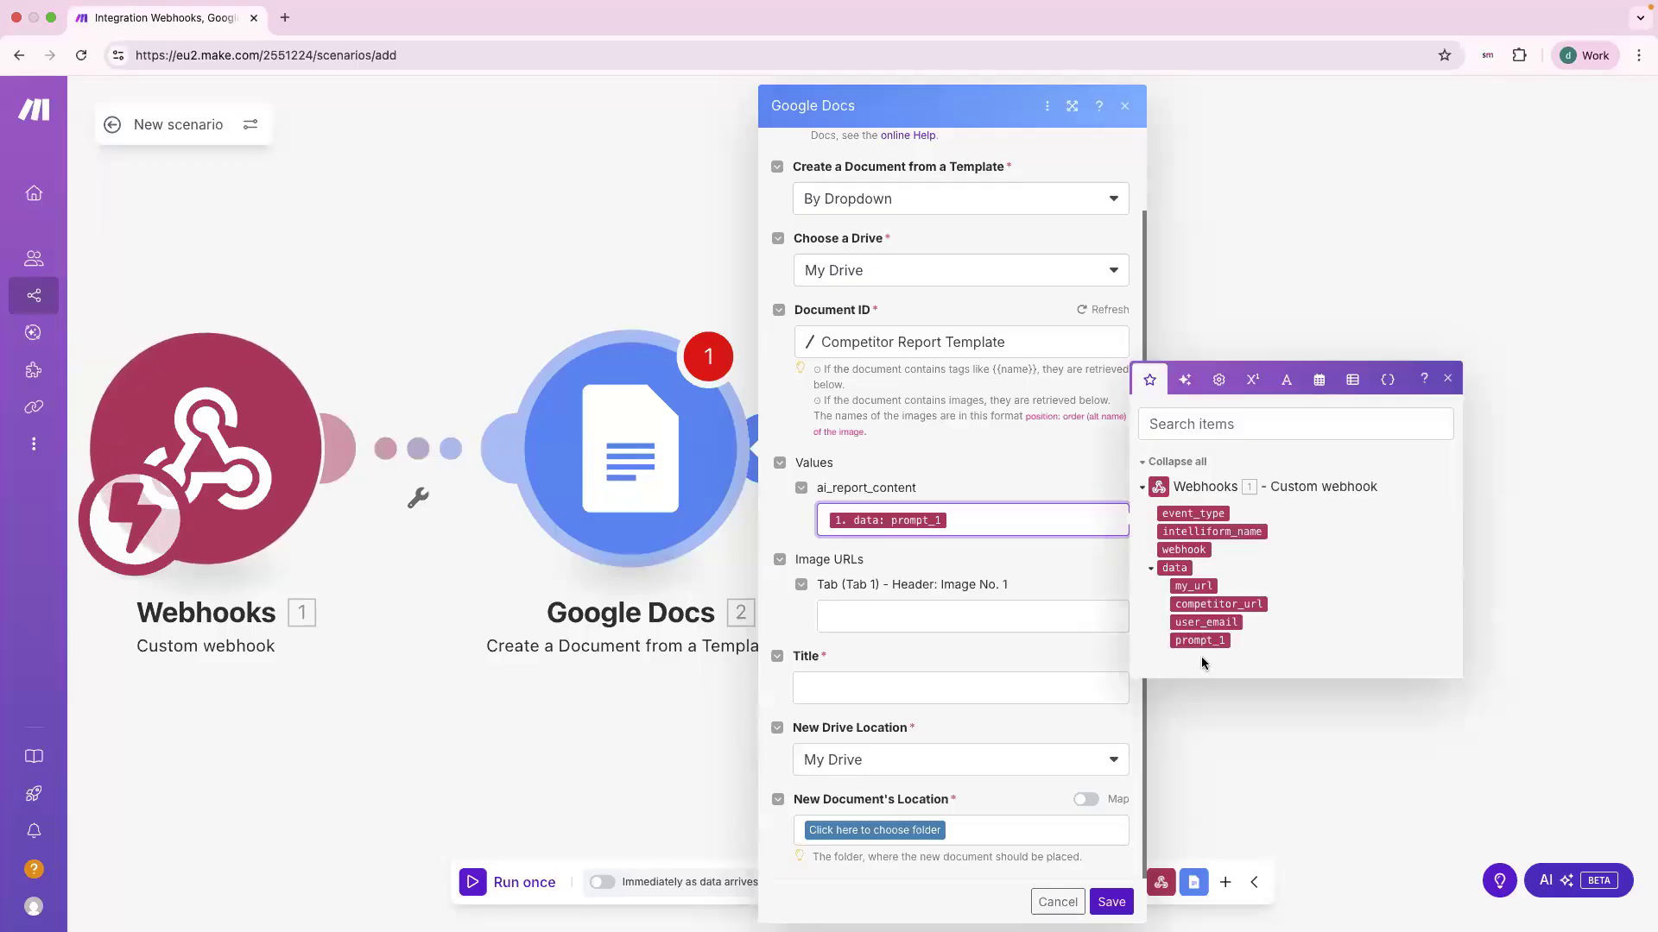
key(ctrl+Left)
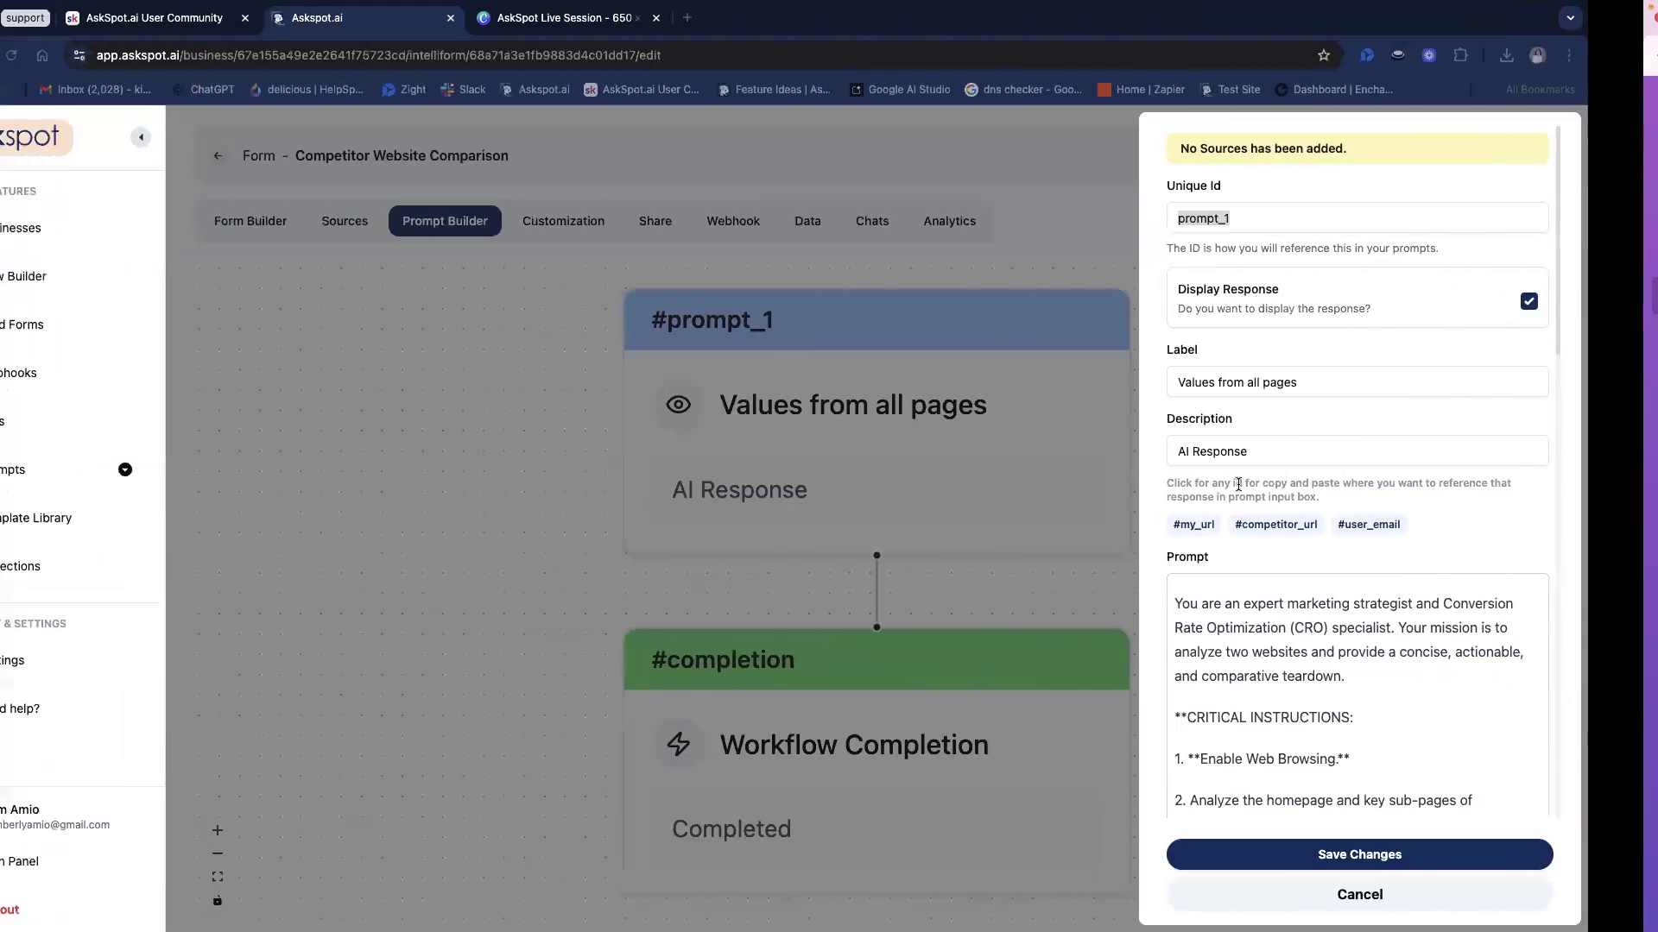
drag(1239, 483, 1228, 541)
click(1258, 533)
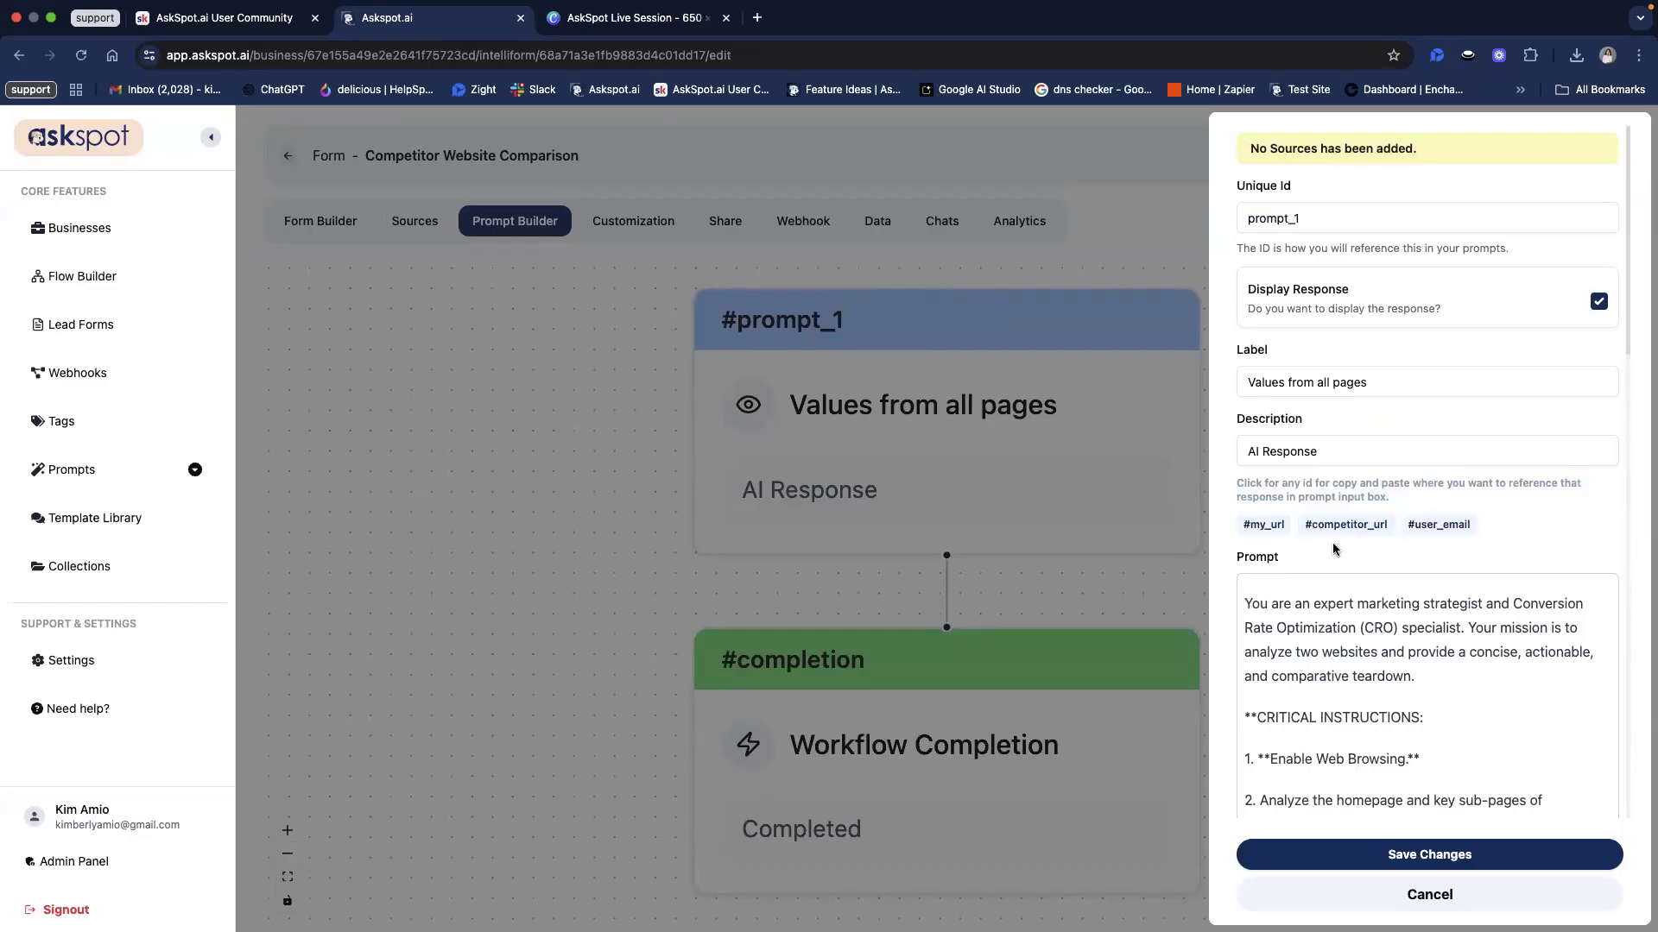
key(ctrl+Right)
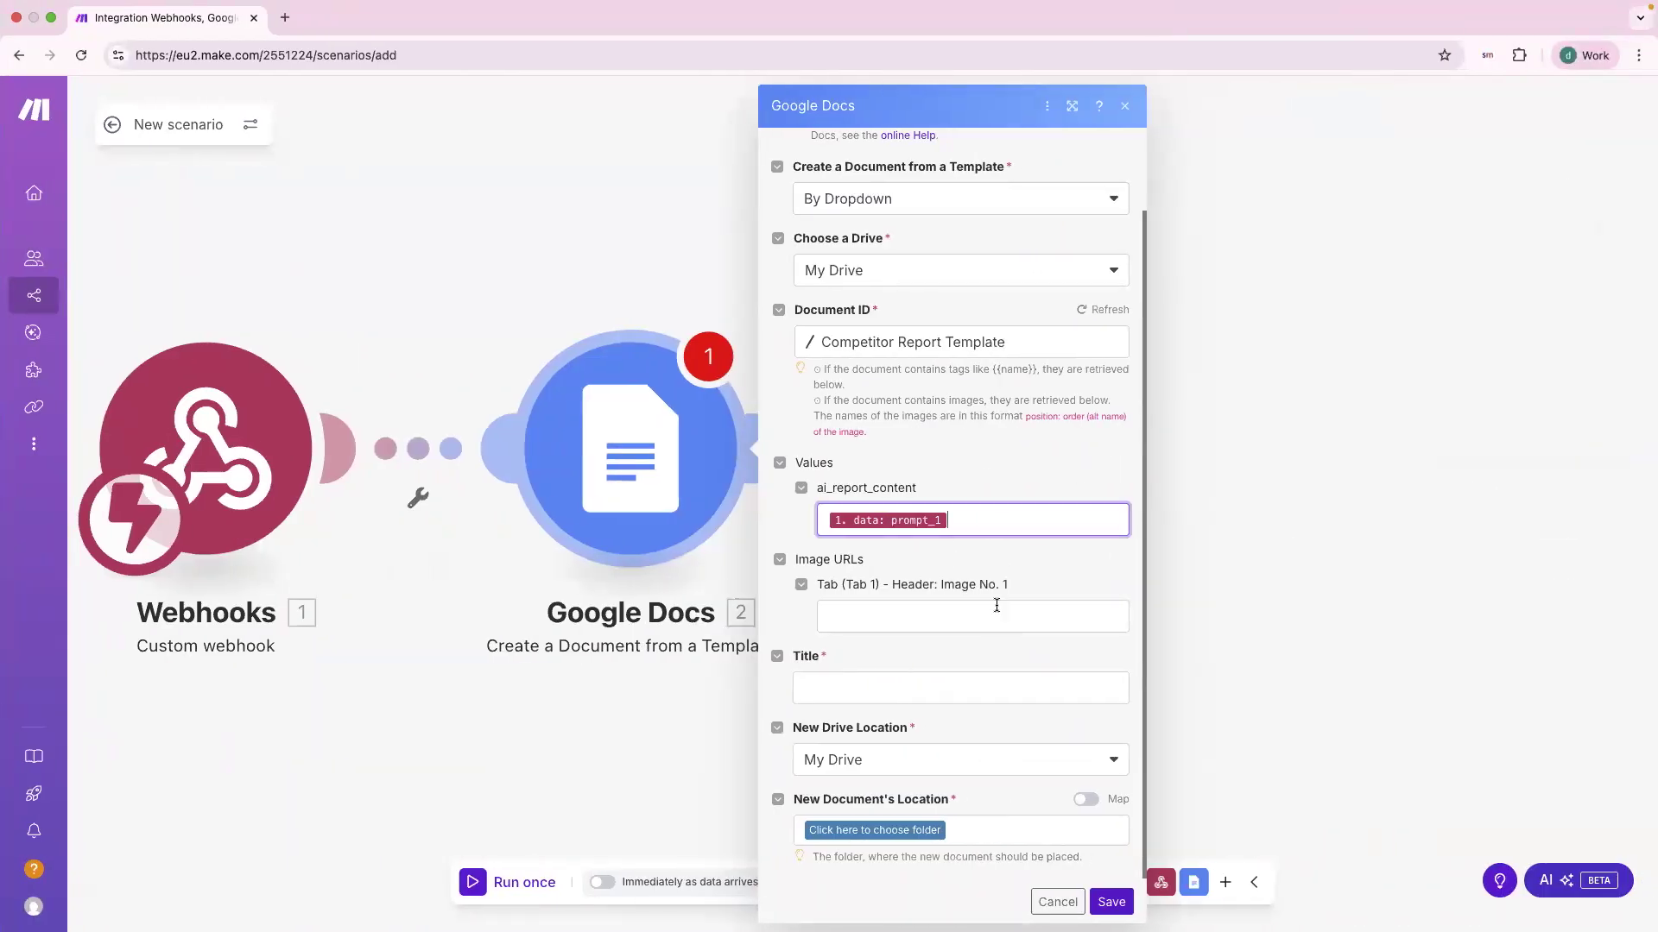
click(910, 647)
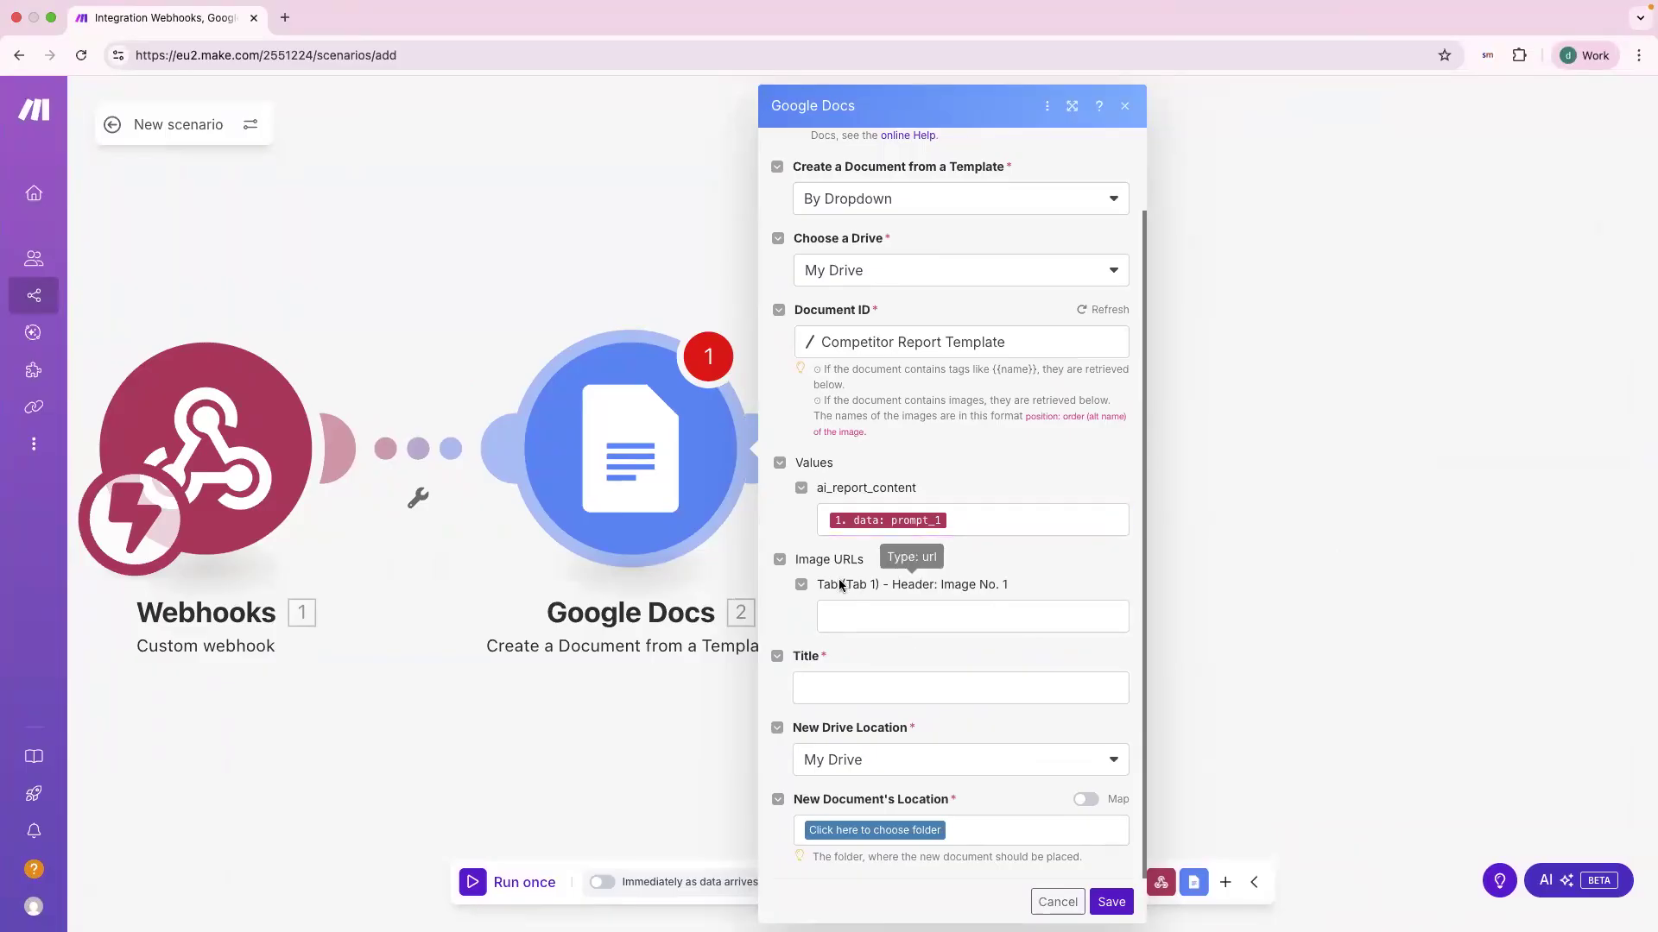
Step: Title new documents 'Competitor Report for' followed by the webhook's user_email
click(911, 683)
text(C)
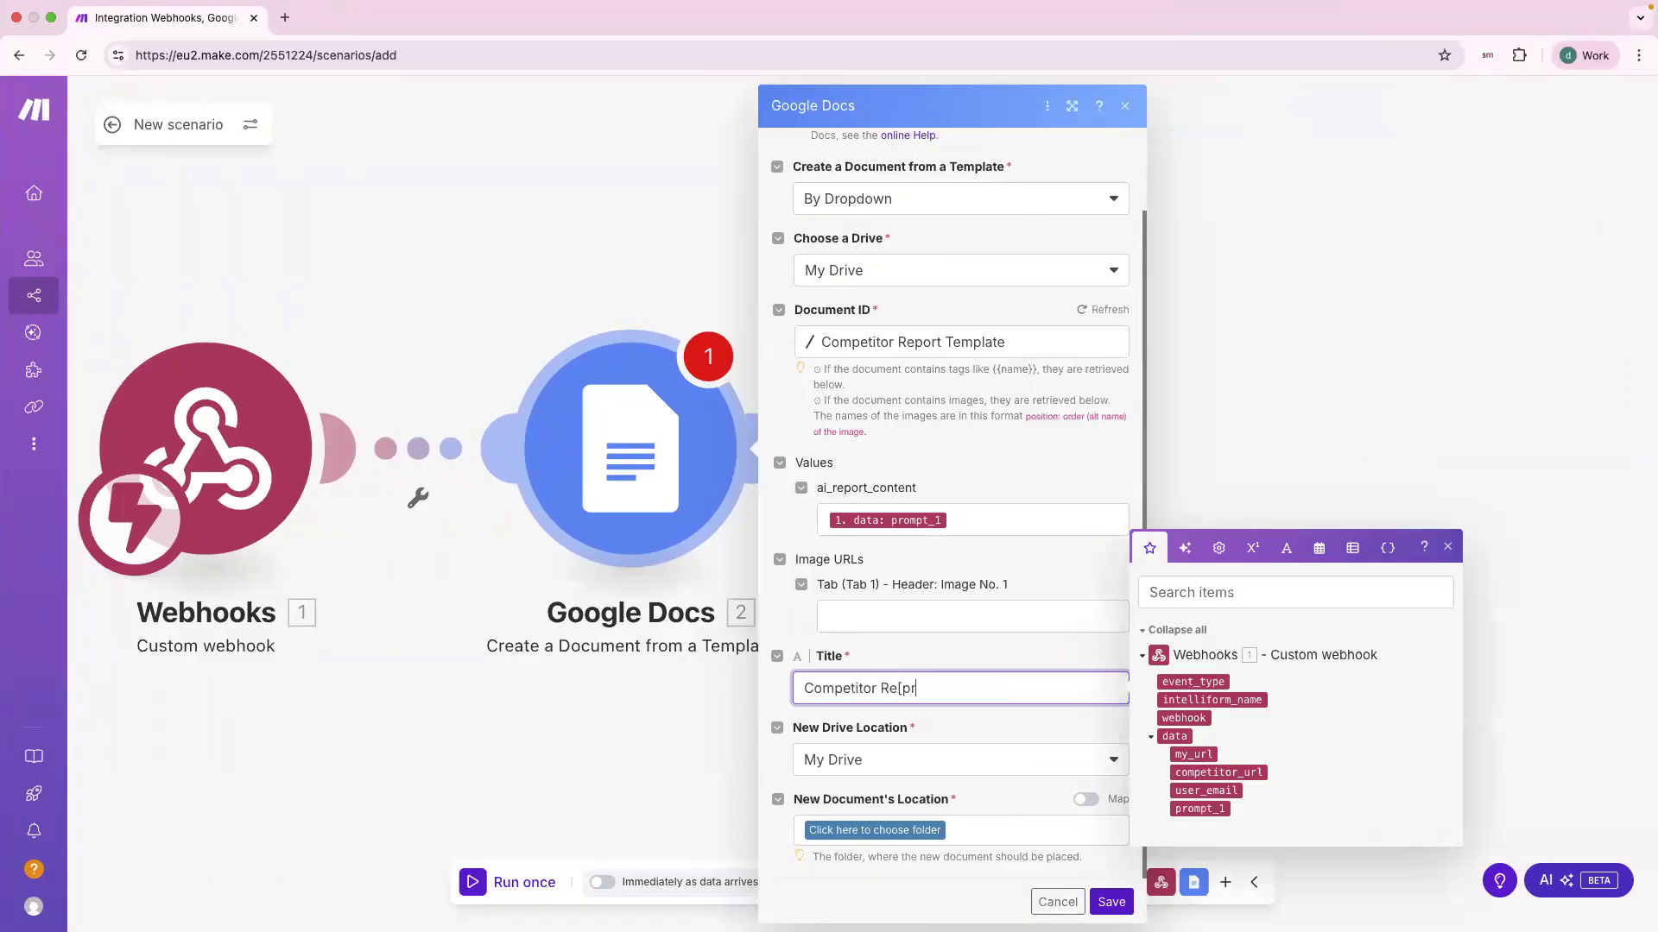
text(ompetitor Report for)
click(1206, 790)
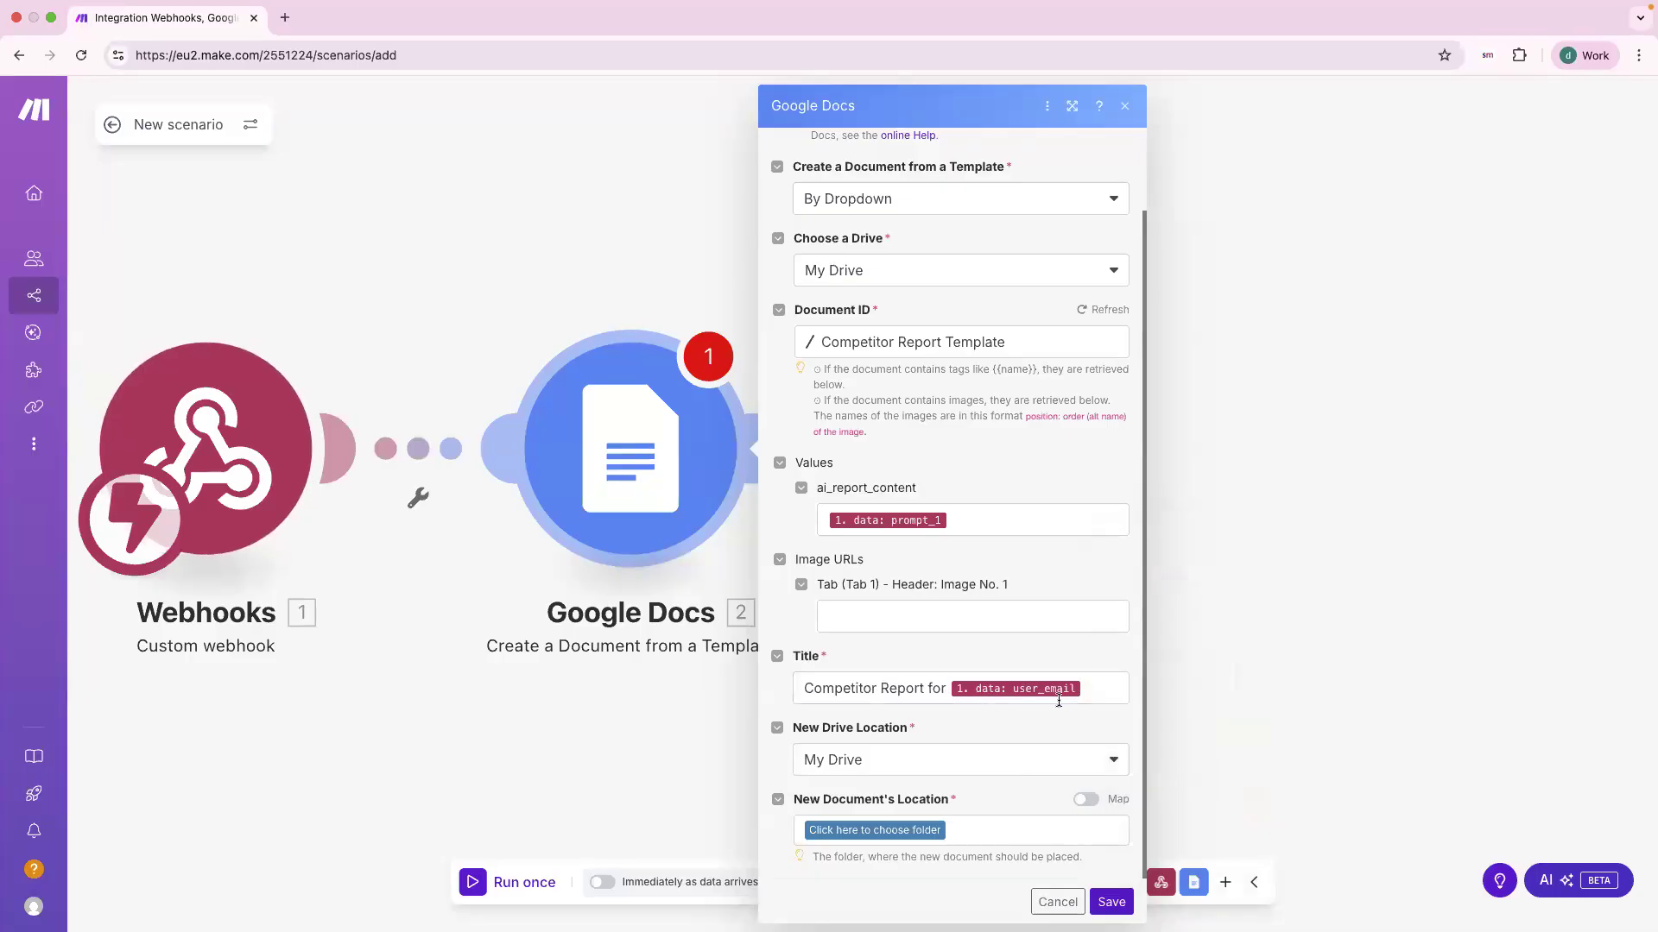
click(1086, 692)
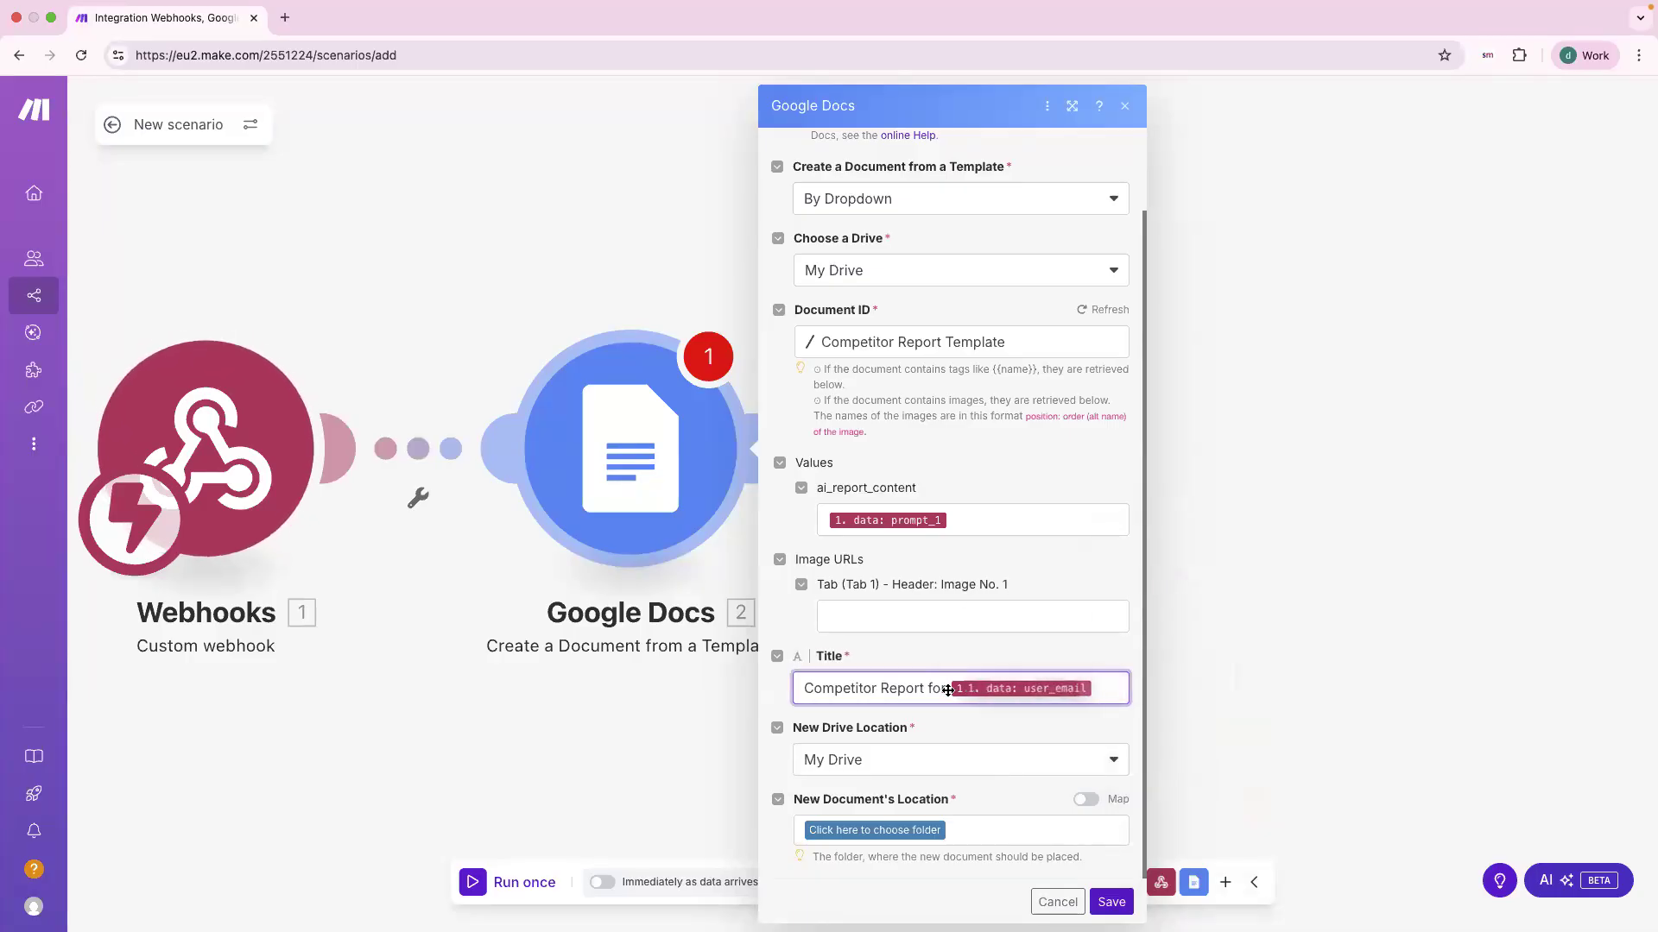
click(1064, 637)
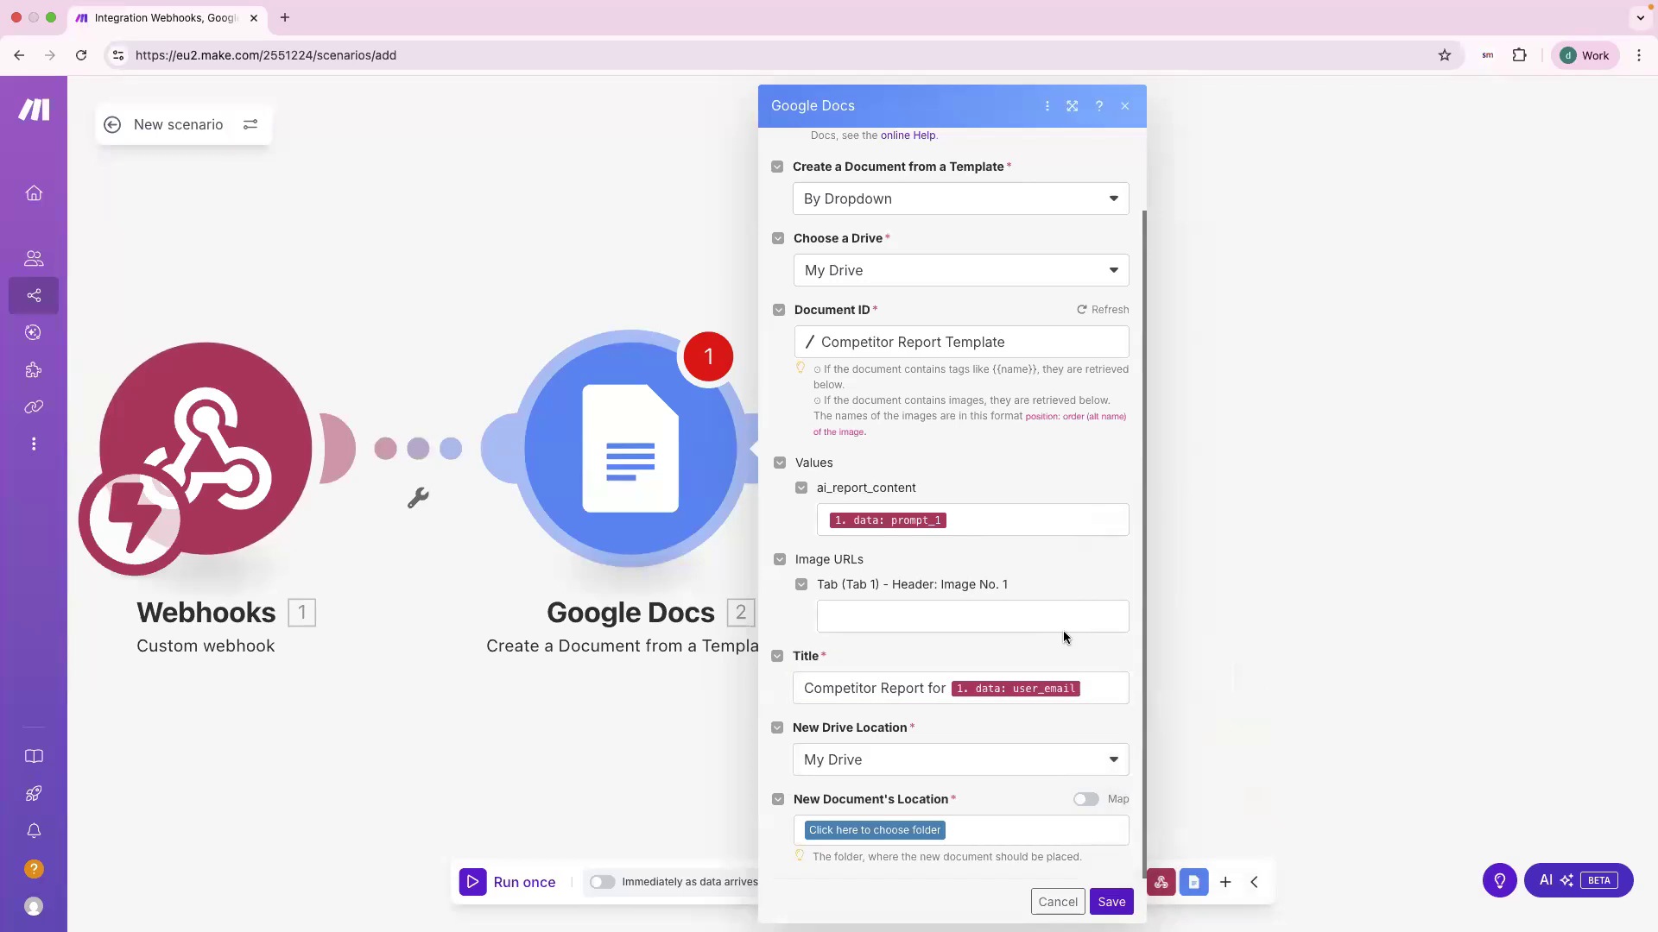
Step: Save new documents into the AI Result Copy folder and save the module
click(894, 831)
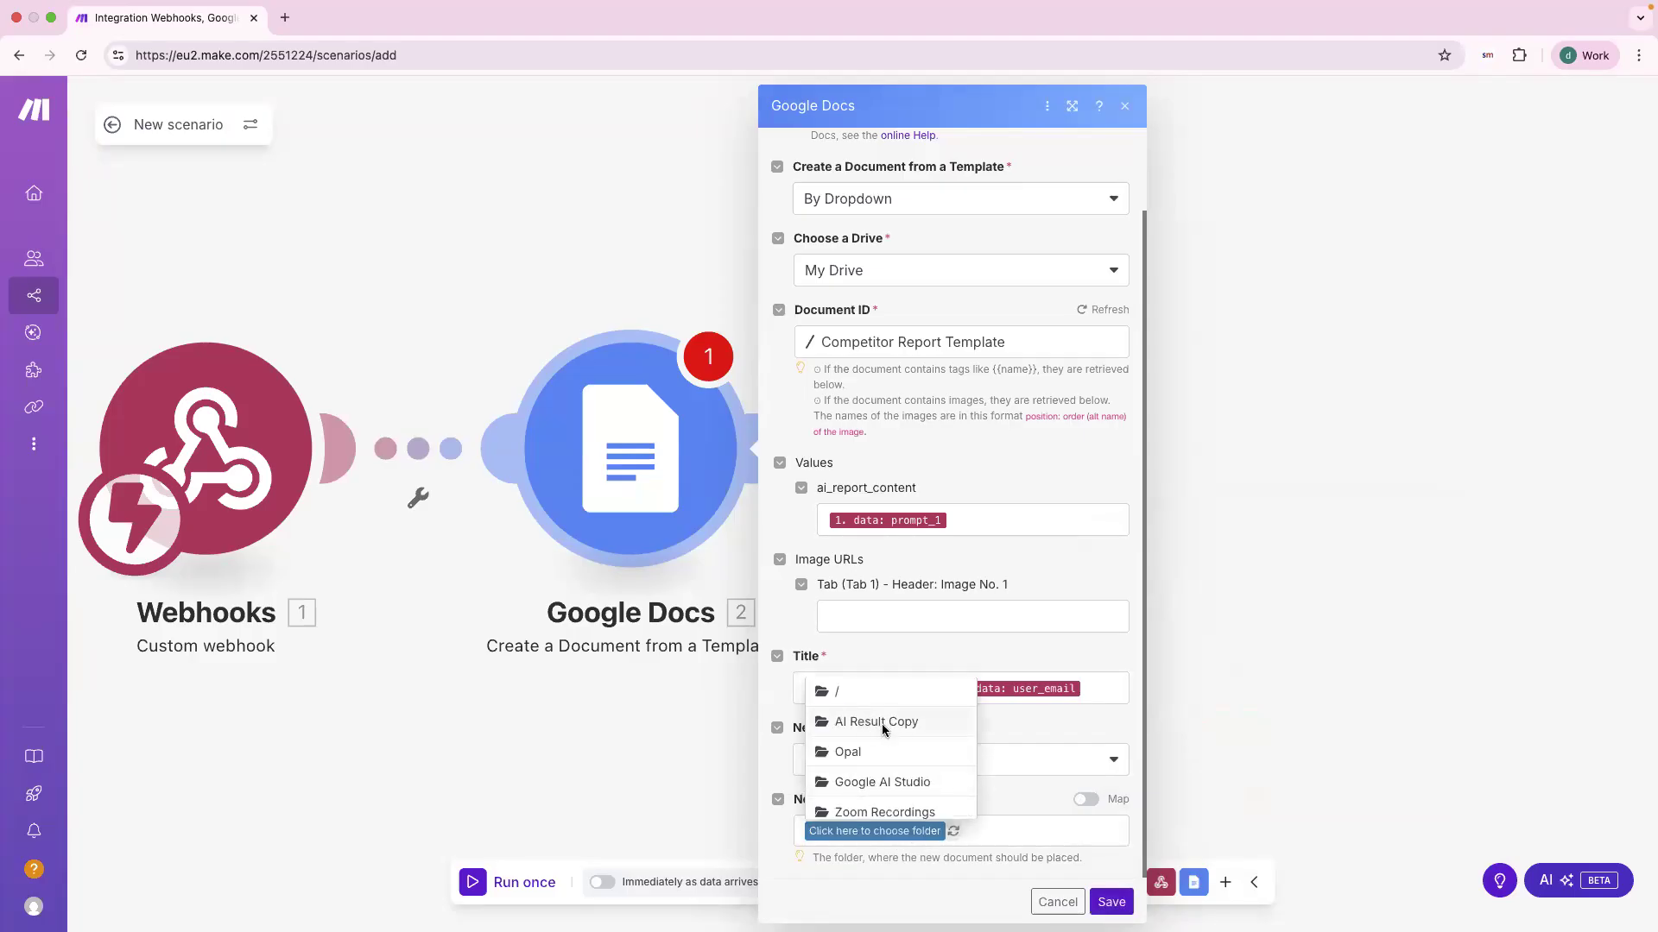
click(882, 723)
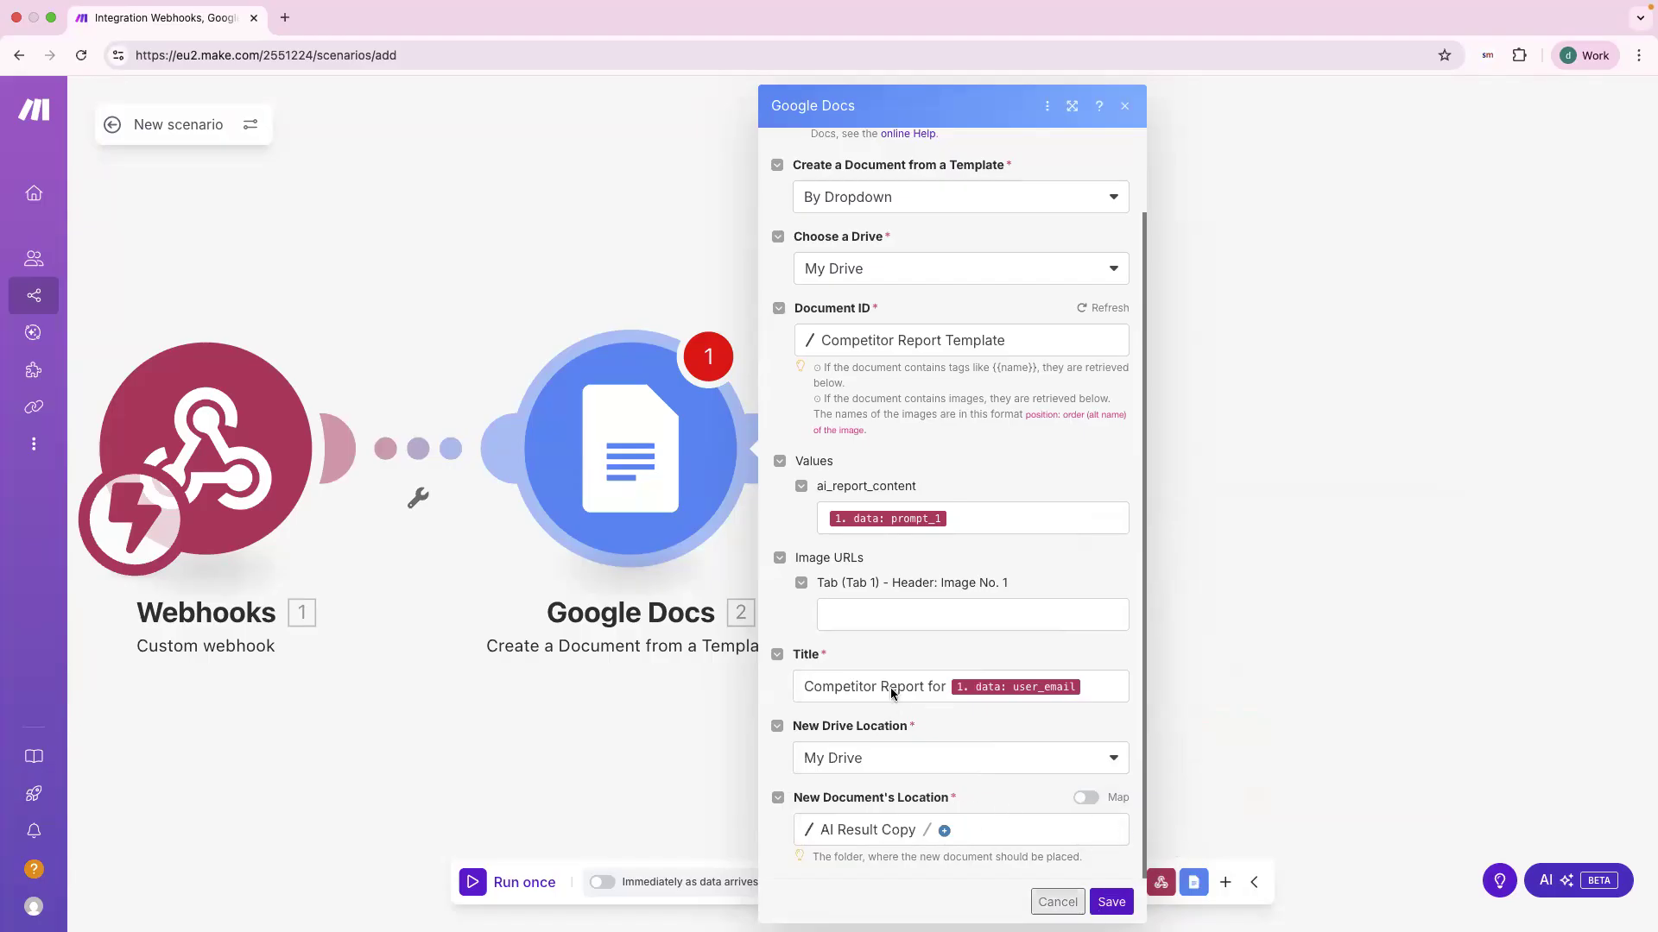
click(1112, 902)
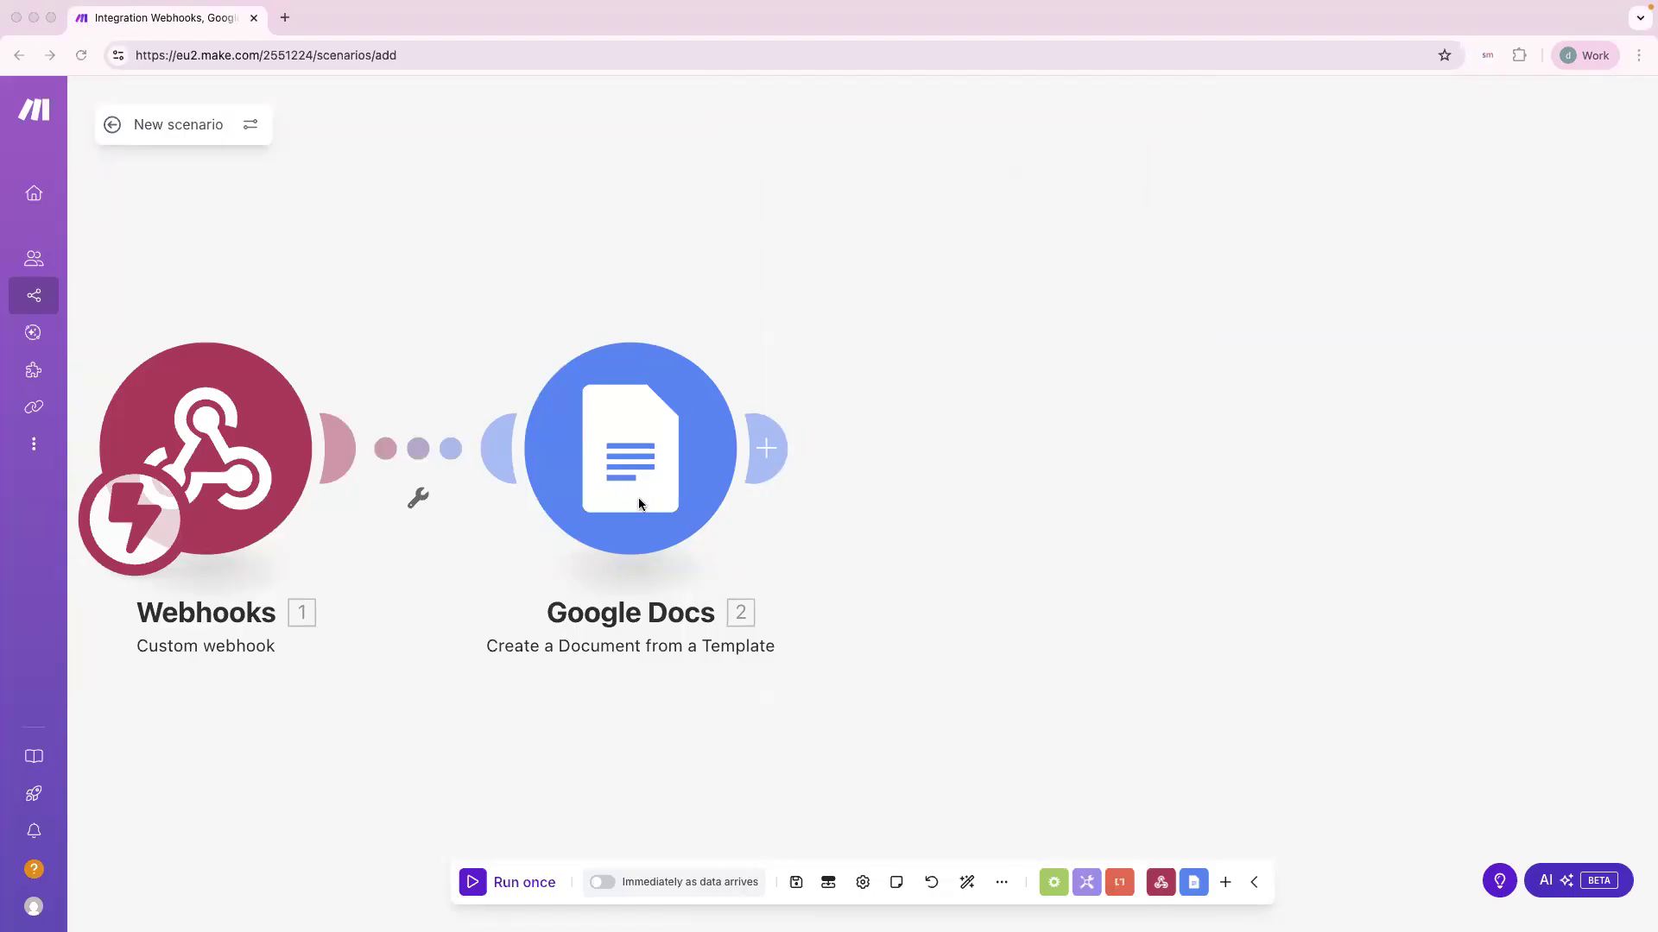
Step: Add a Google Drive 'Download a File' module after the Google Docs step
click(767, 448)
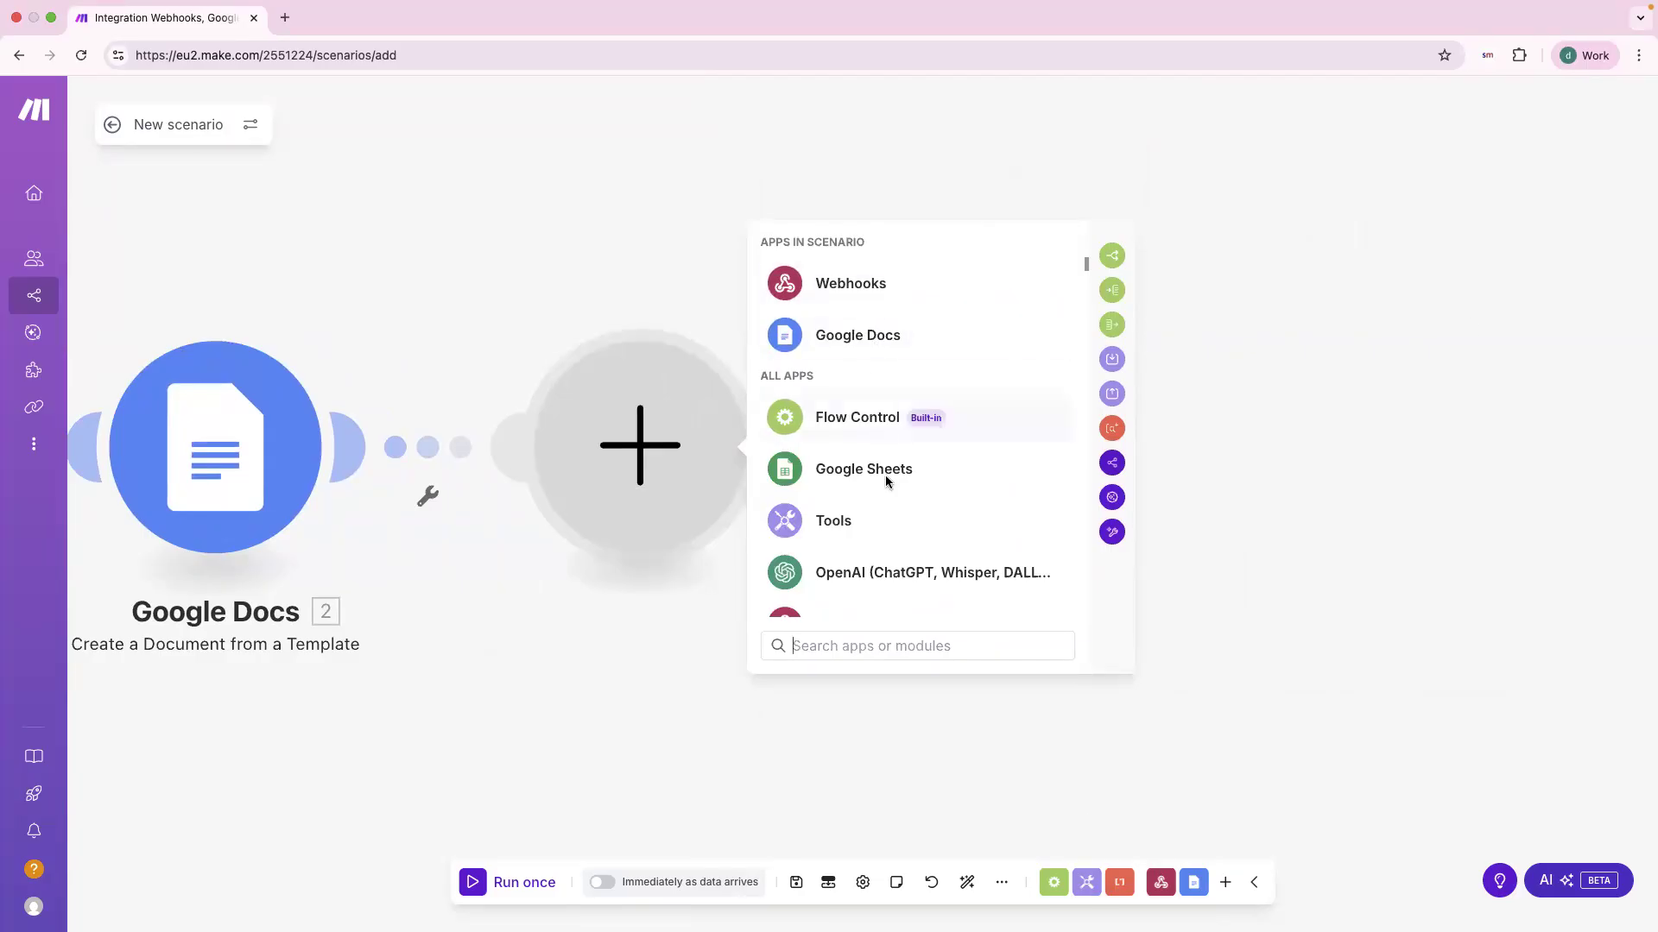
scroll(887, 481, down, 5)
click(893, 602)
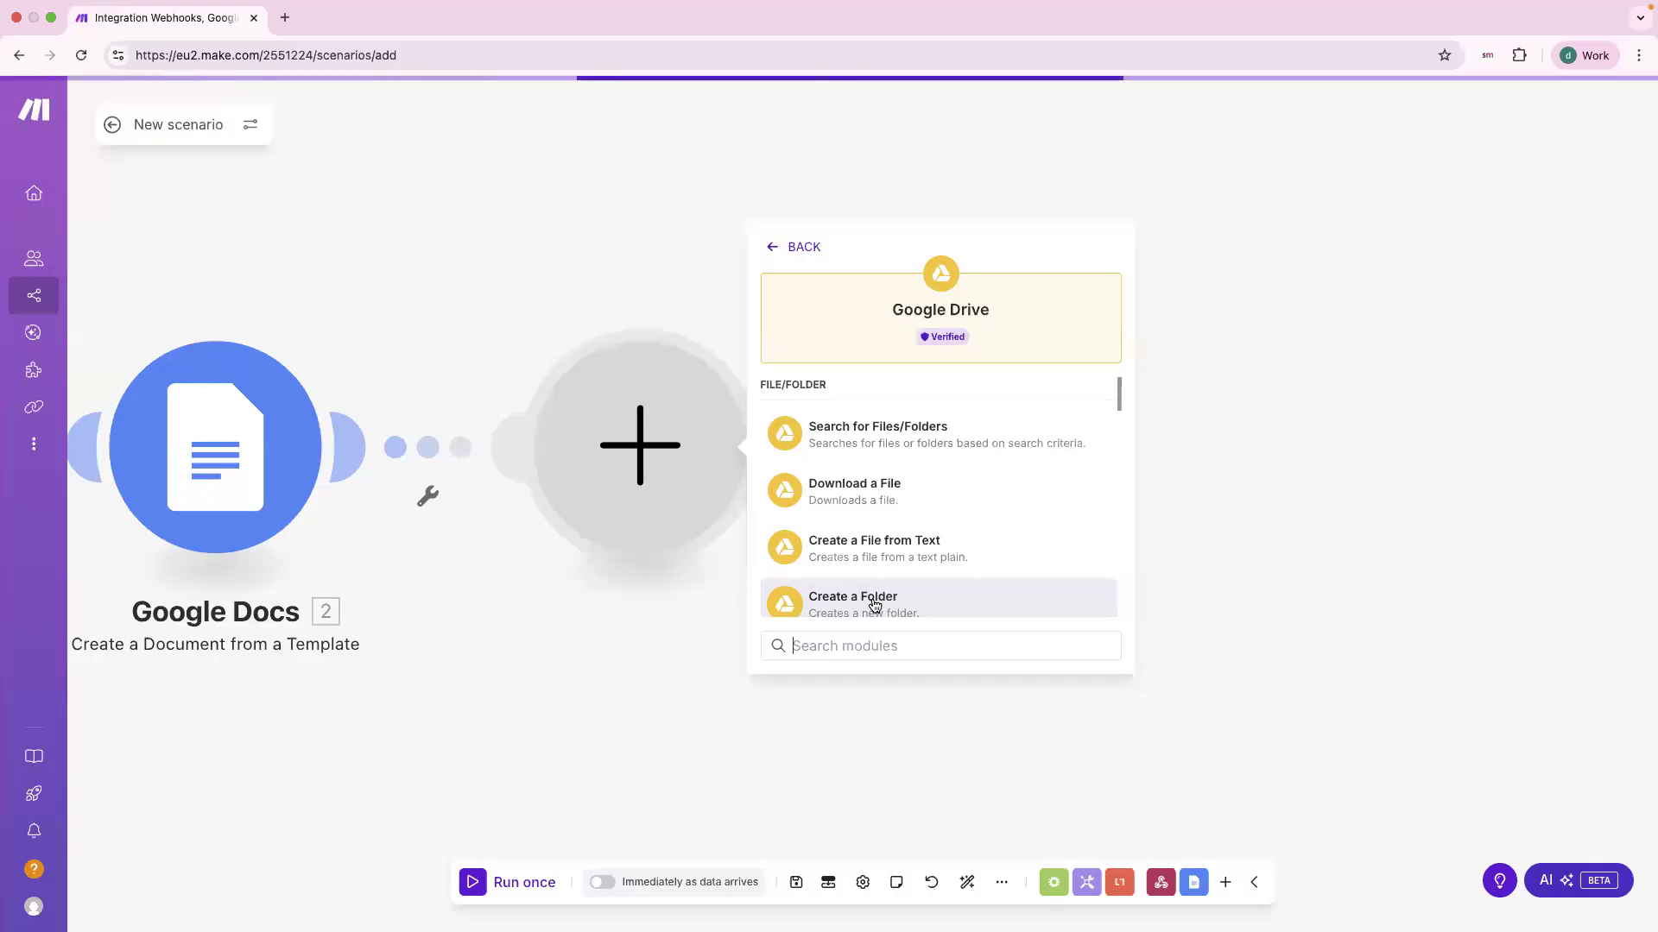
click(866, 499)
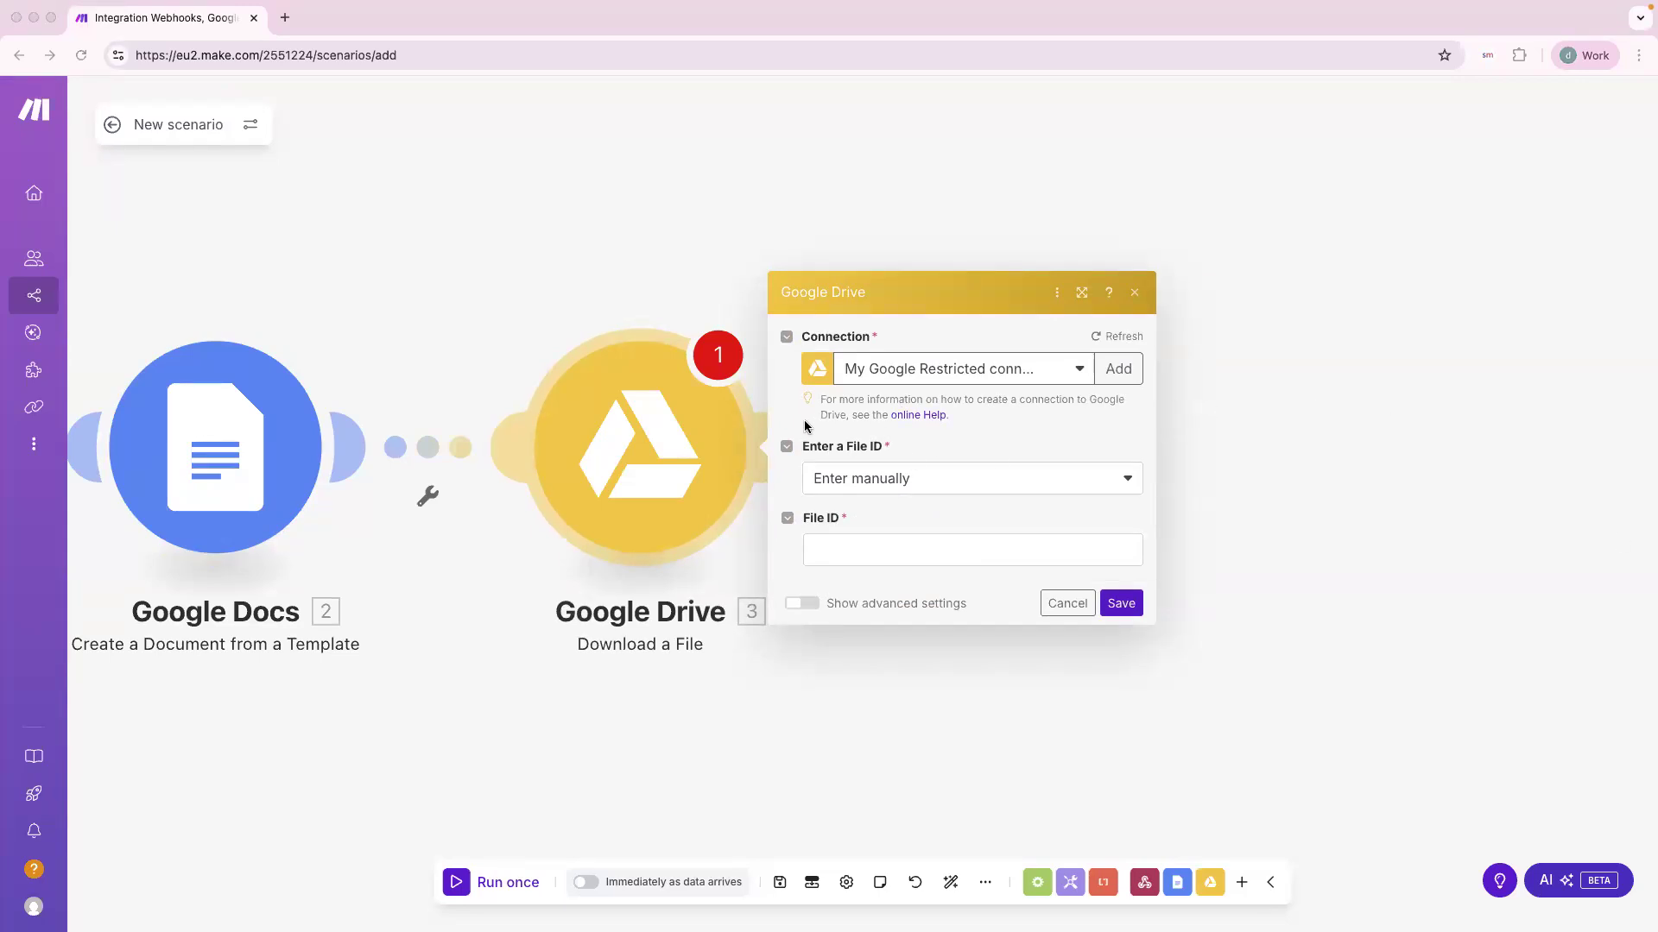
Step: Set File ID to the Google Docs Document ID, convert Google Documents to PDF, and save
click(867, 557)
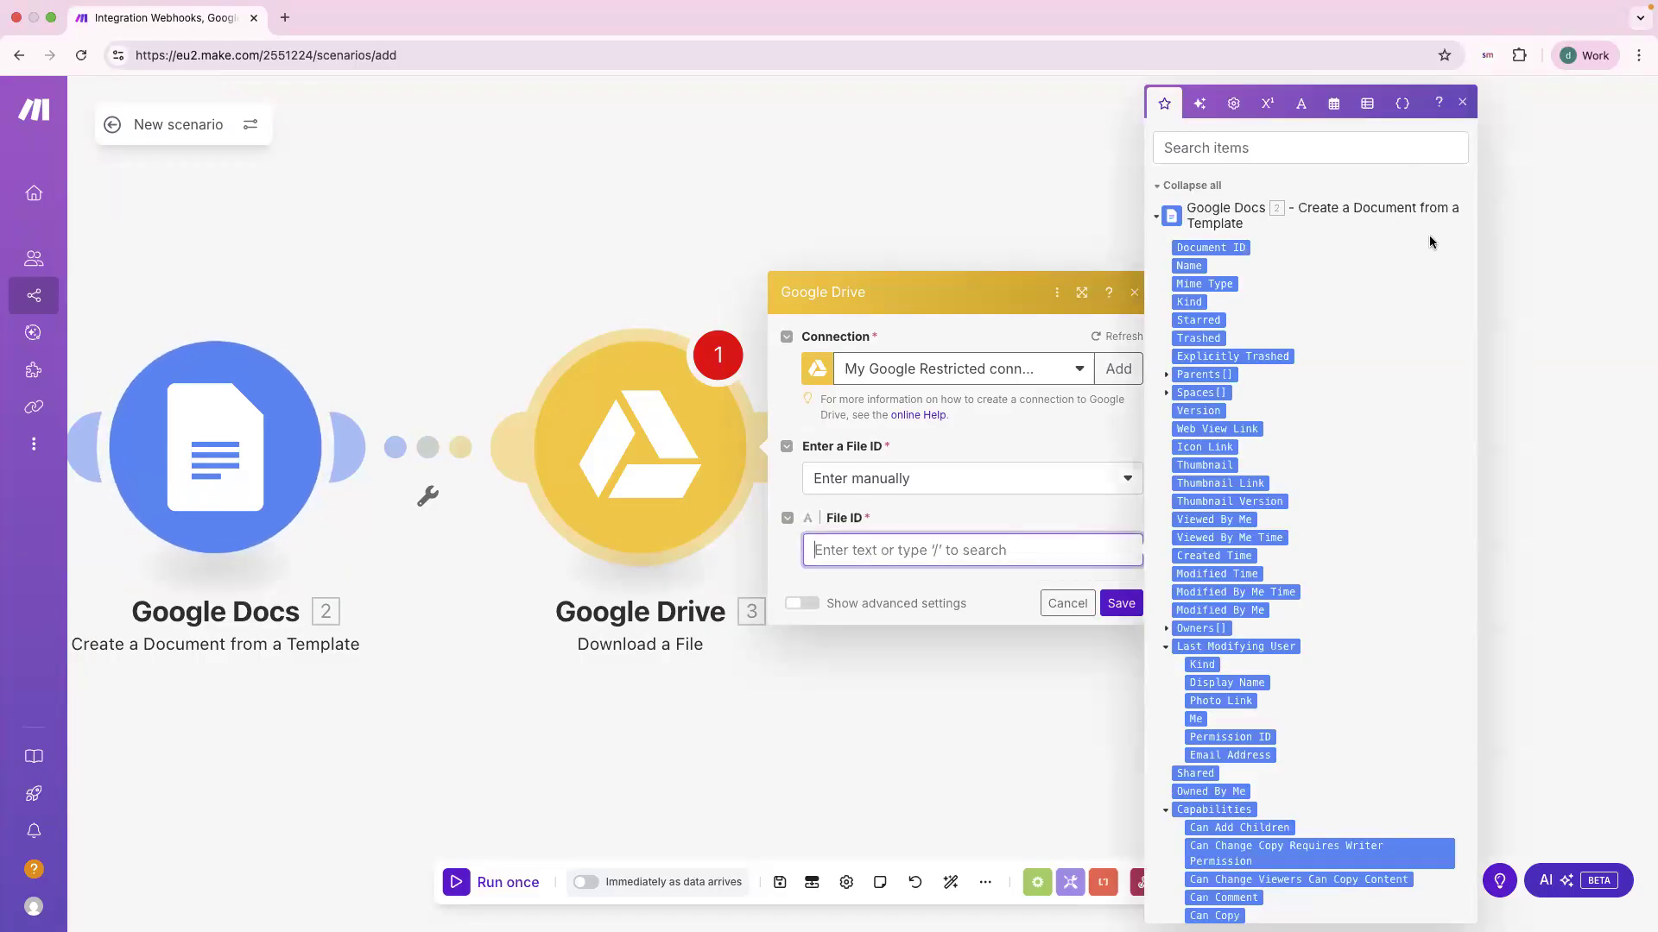
click(1211, 249)
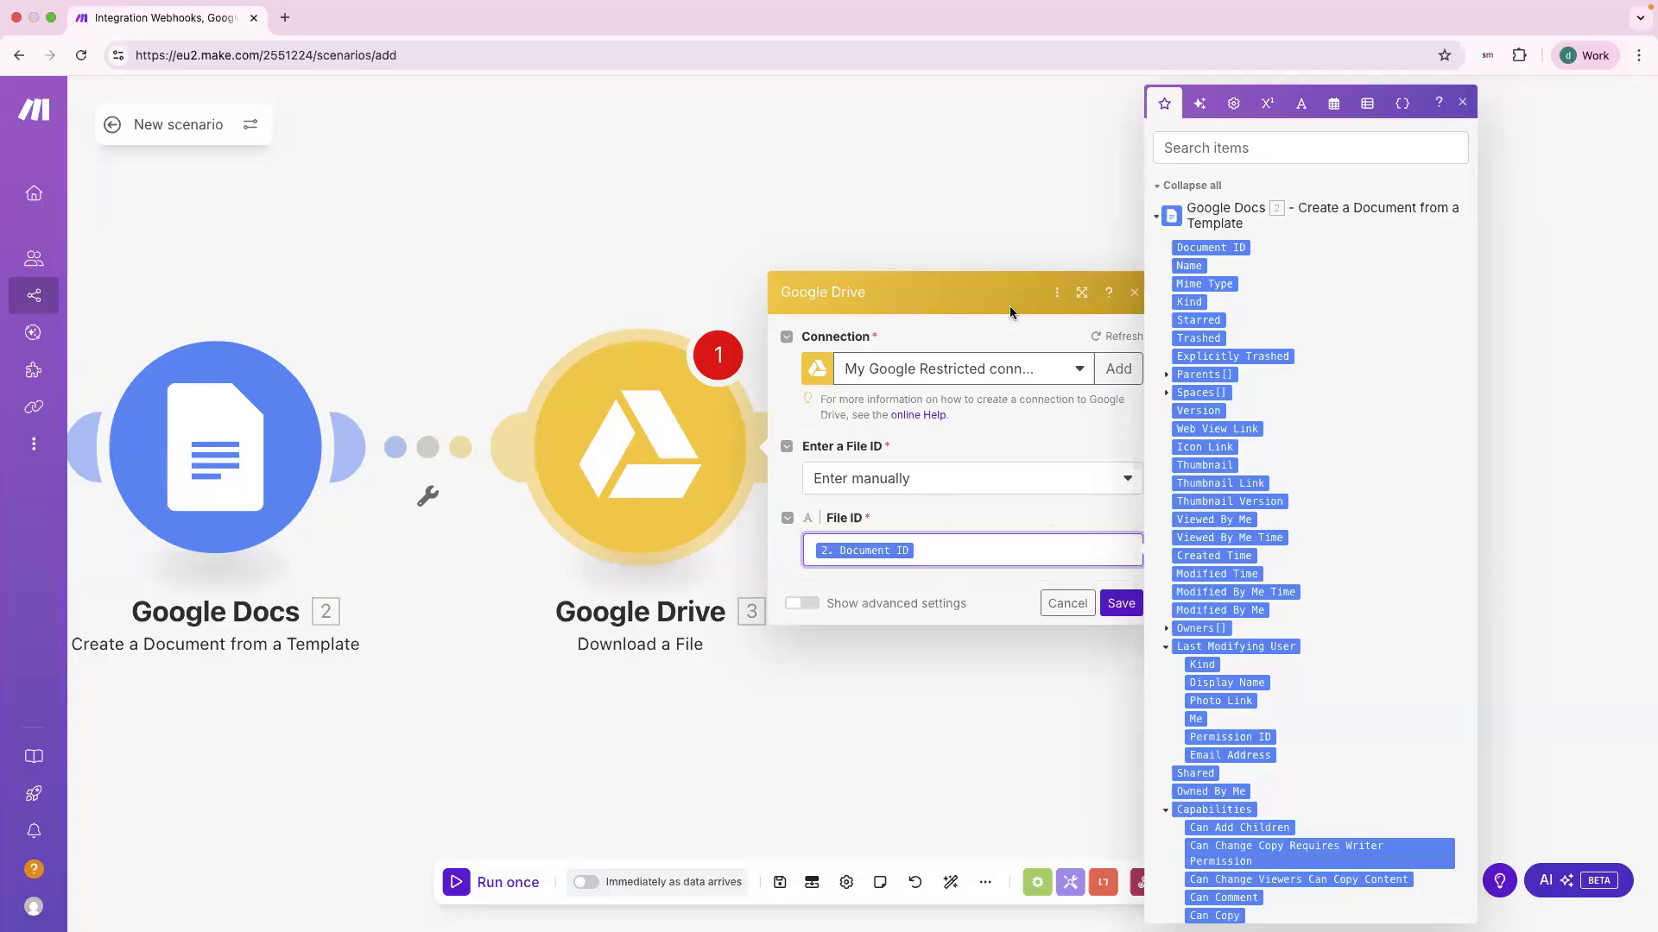
click(917, 296)
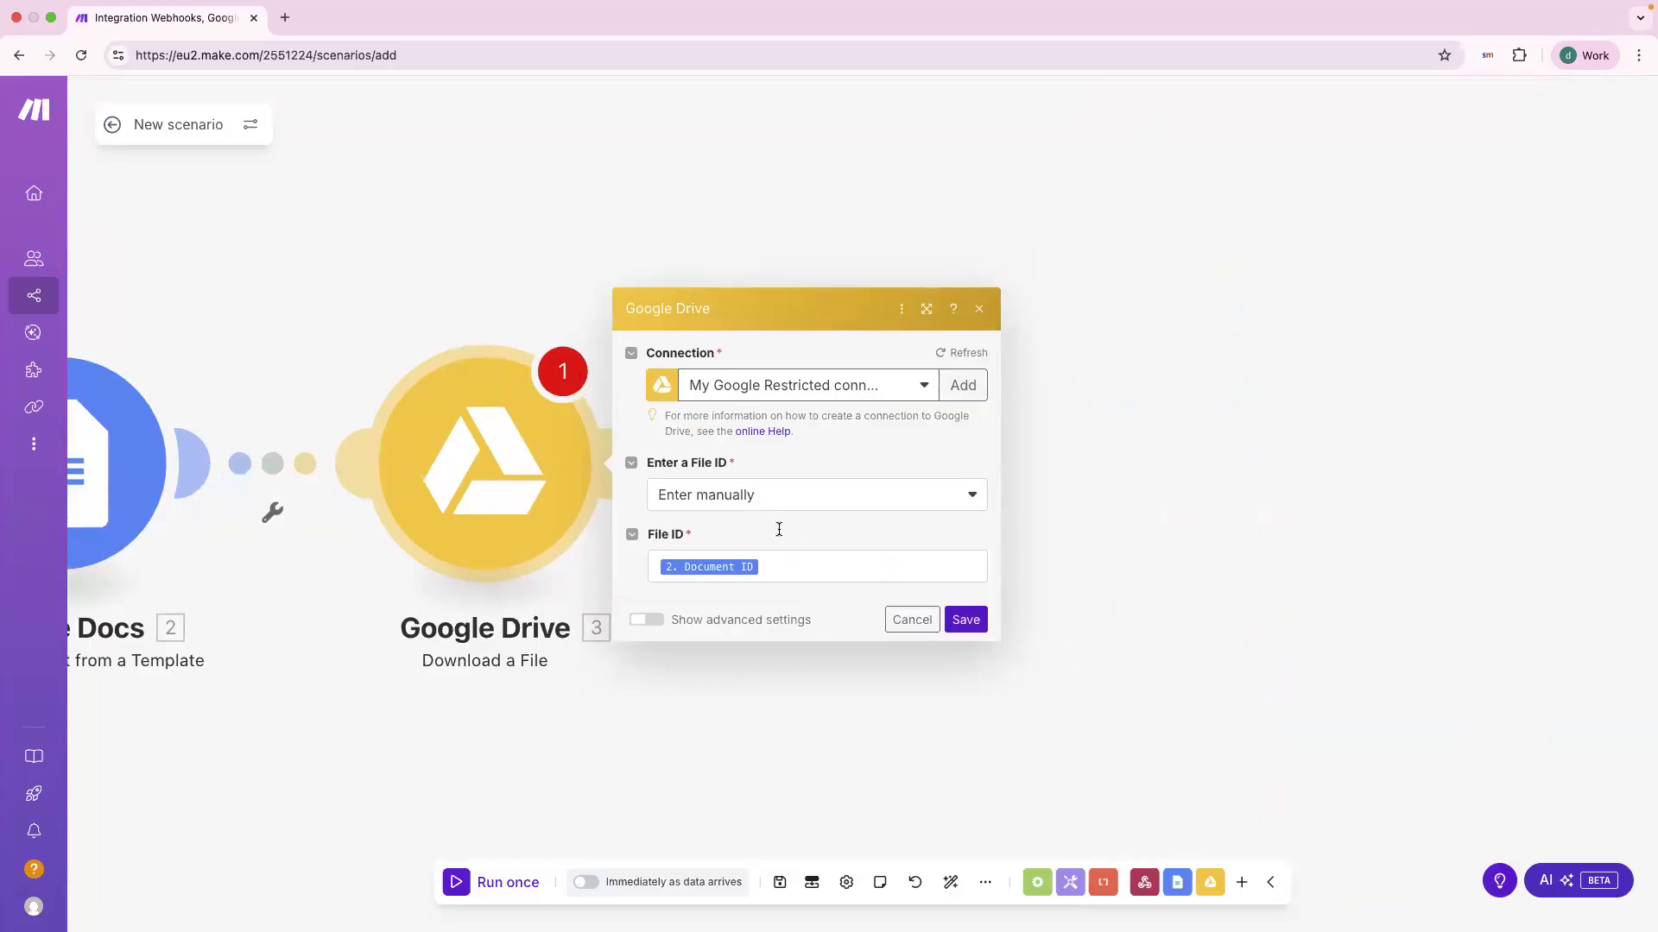
click(647, 620)
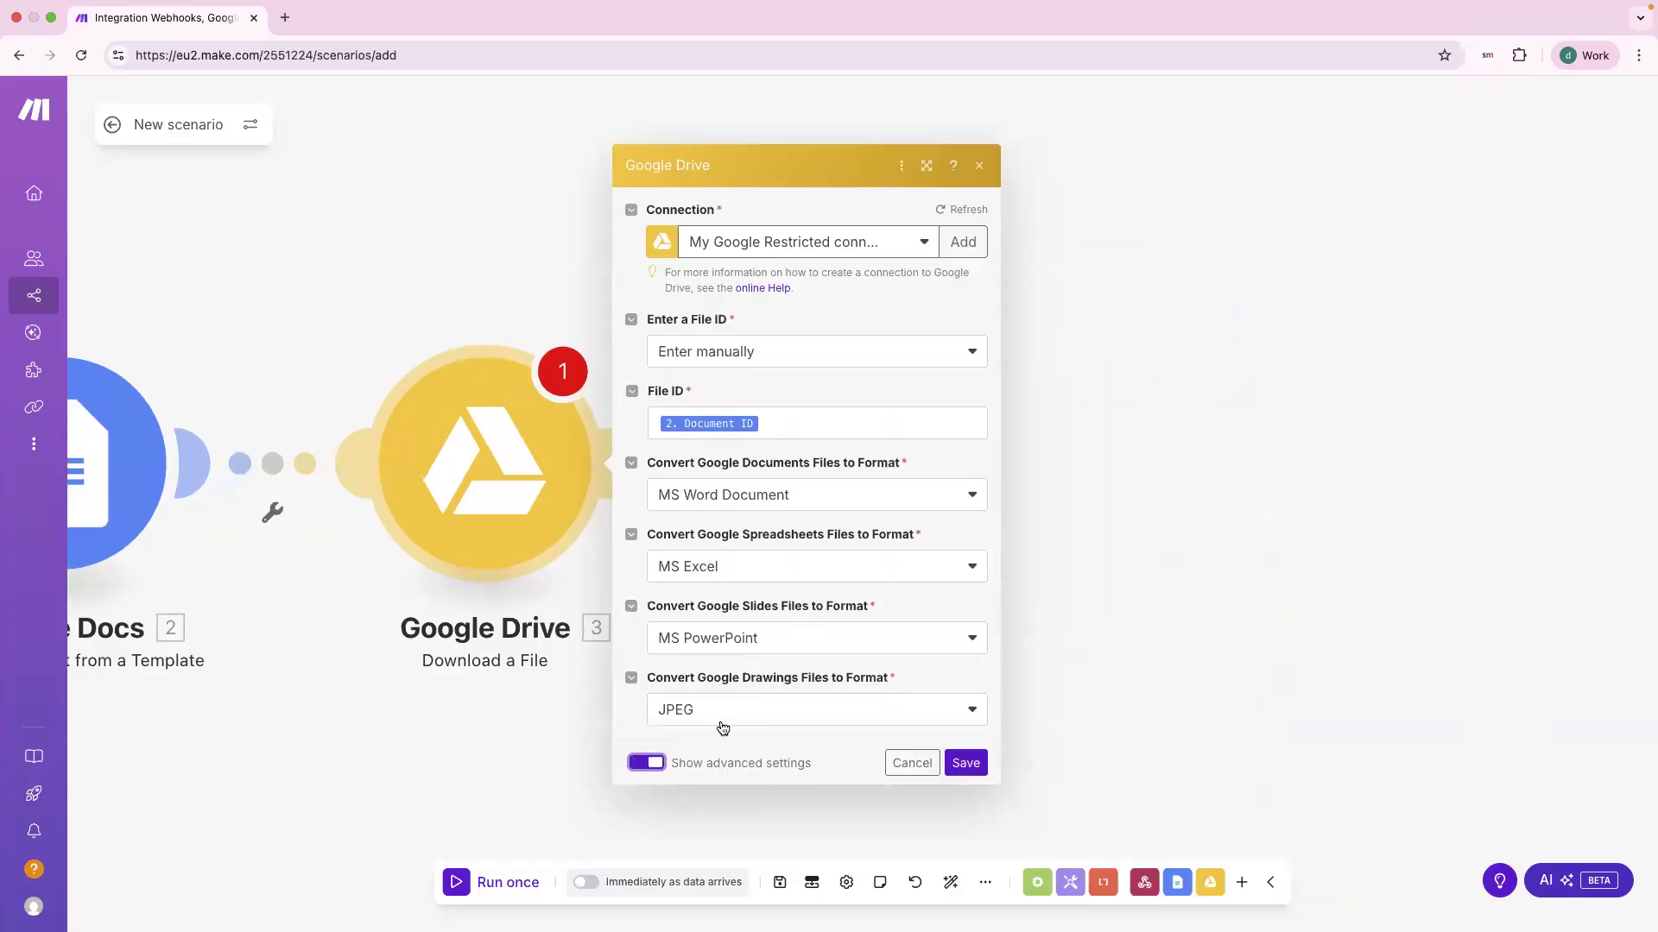
drag(665, 464, 903, 471)
click(666, 505)
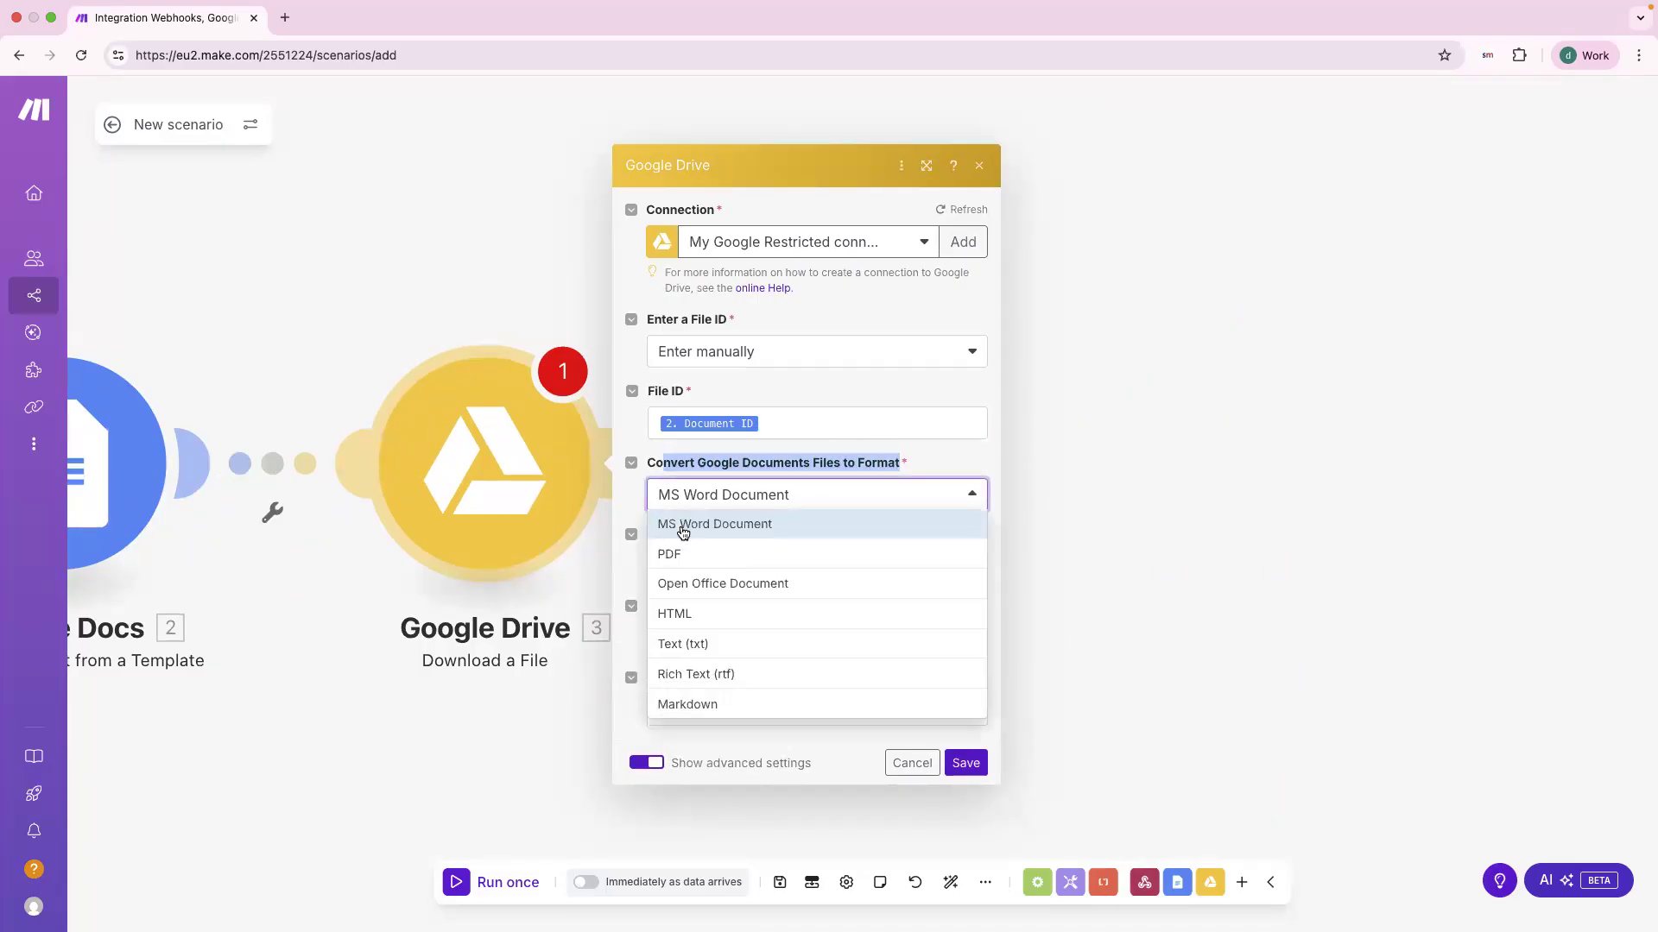
click(680, 555)
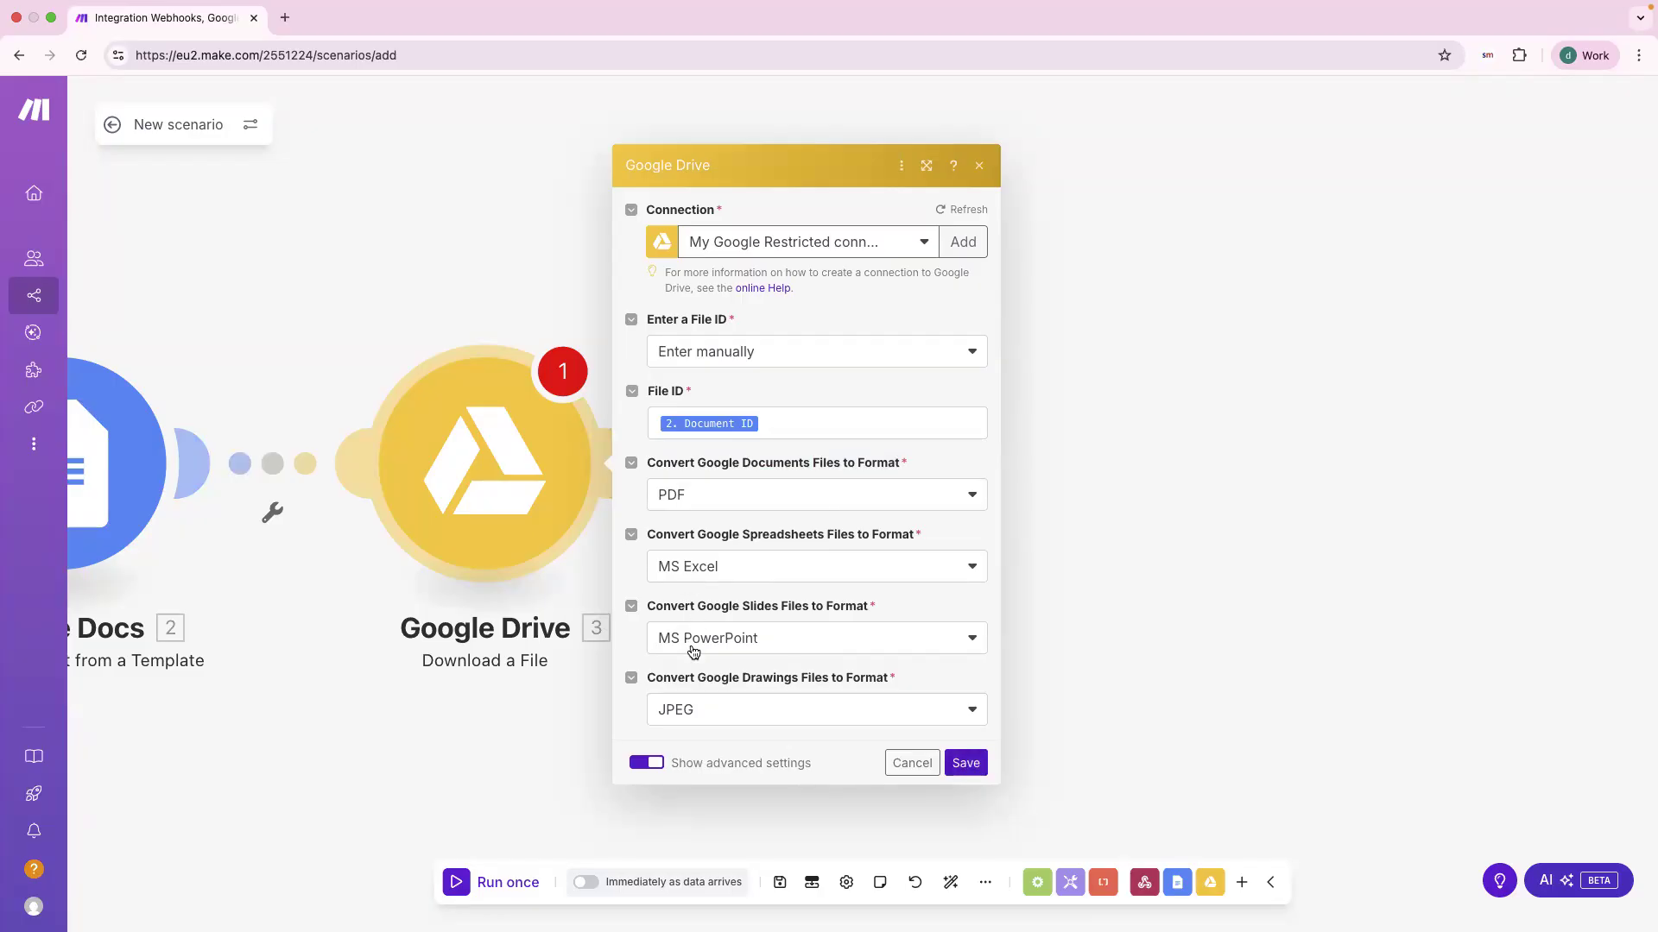
click(976, 762)
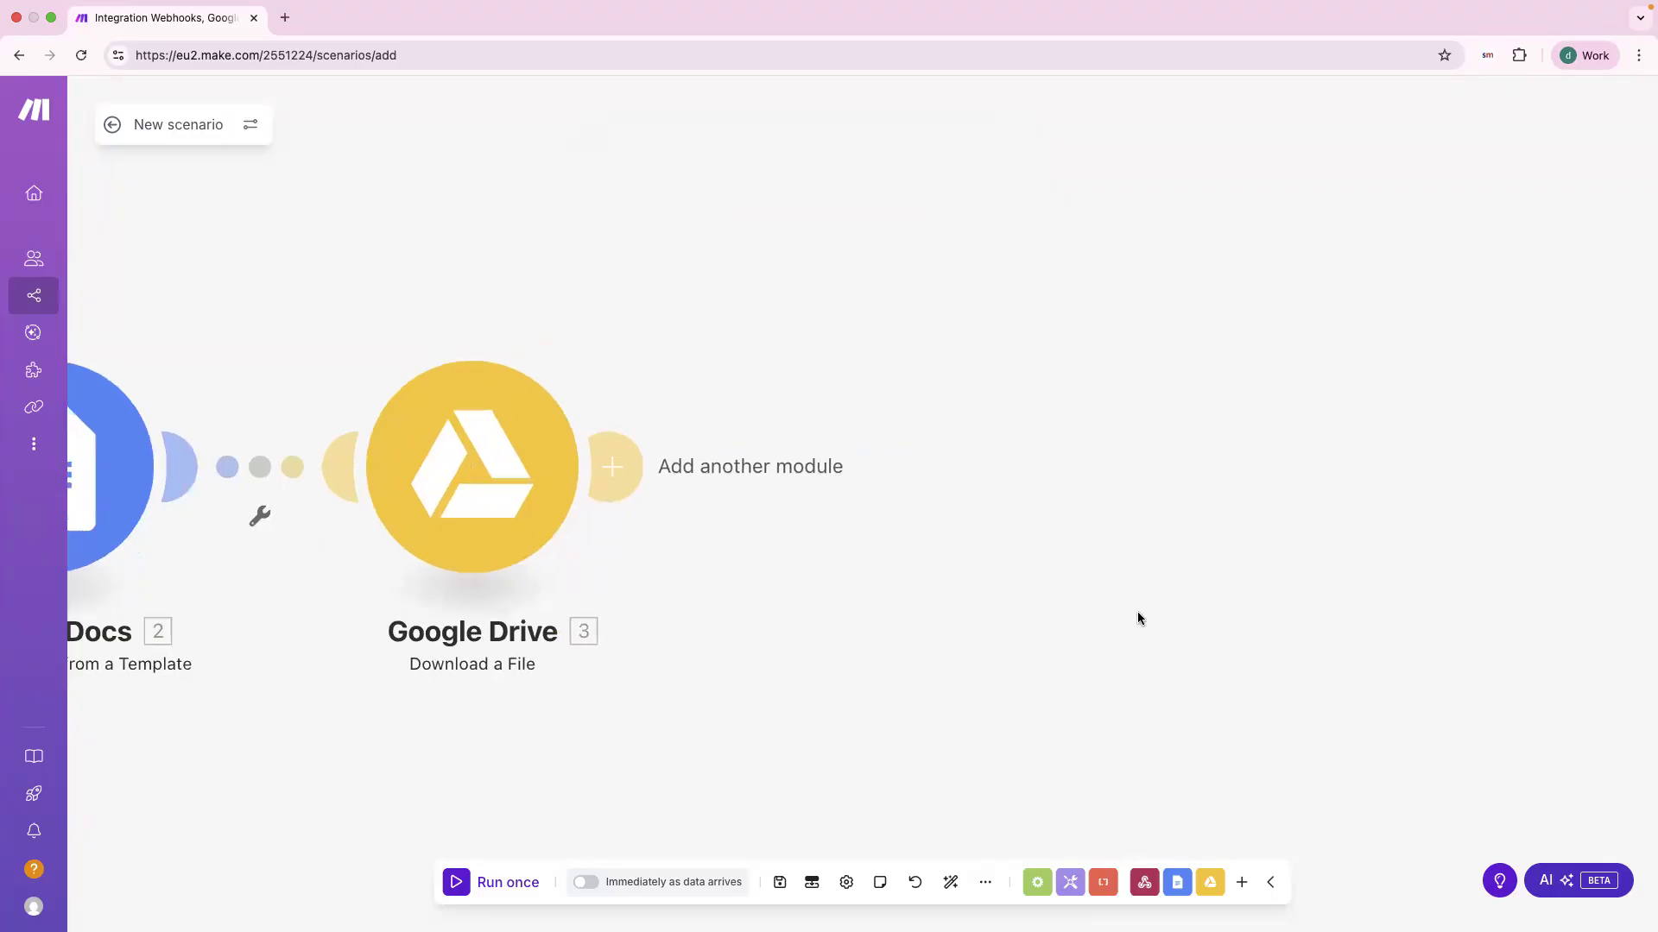
Step: Add a Gmail 'Send an Email' module after the Google Drive download step
click(612, 468)
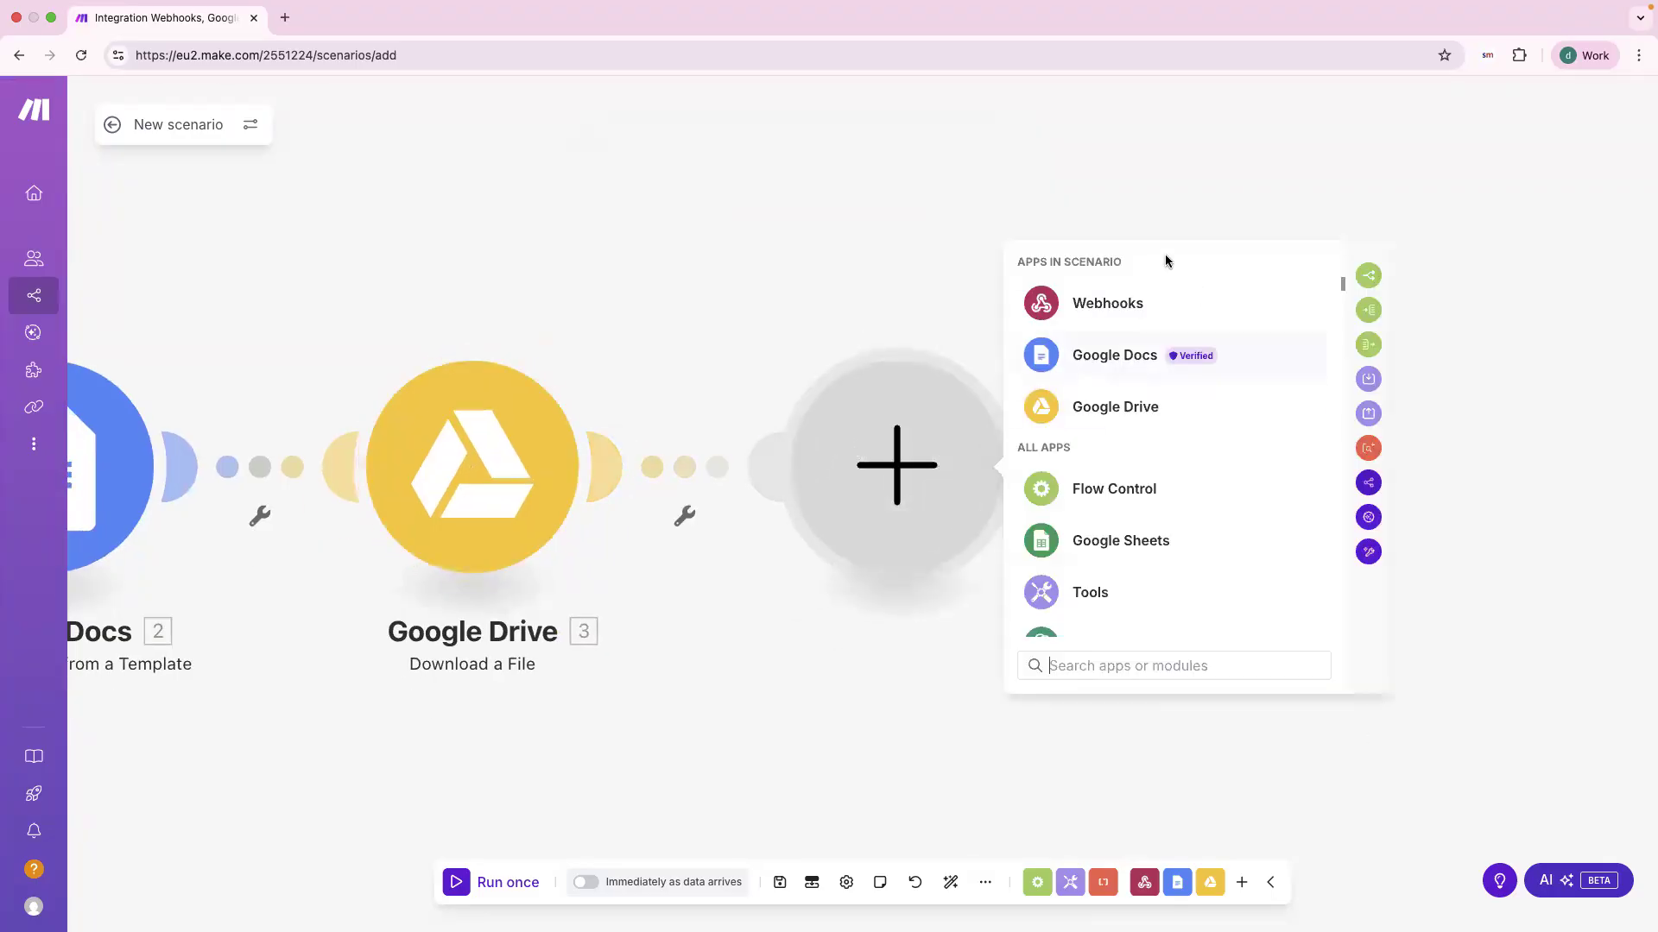
drag(1083, 196, 776, 190)
scroll(889, 481, down, 5)
scroll(889, 480, down, 3)
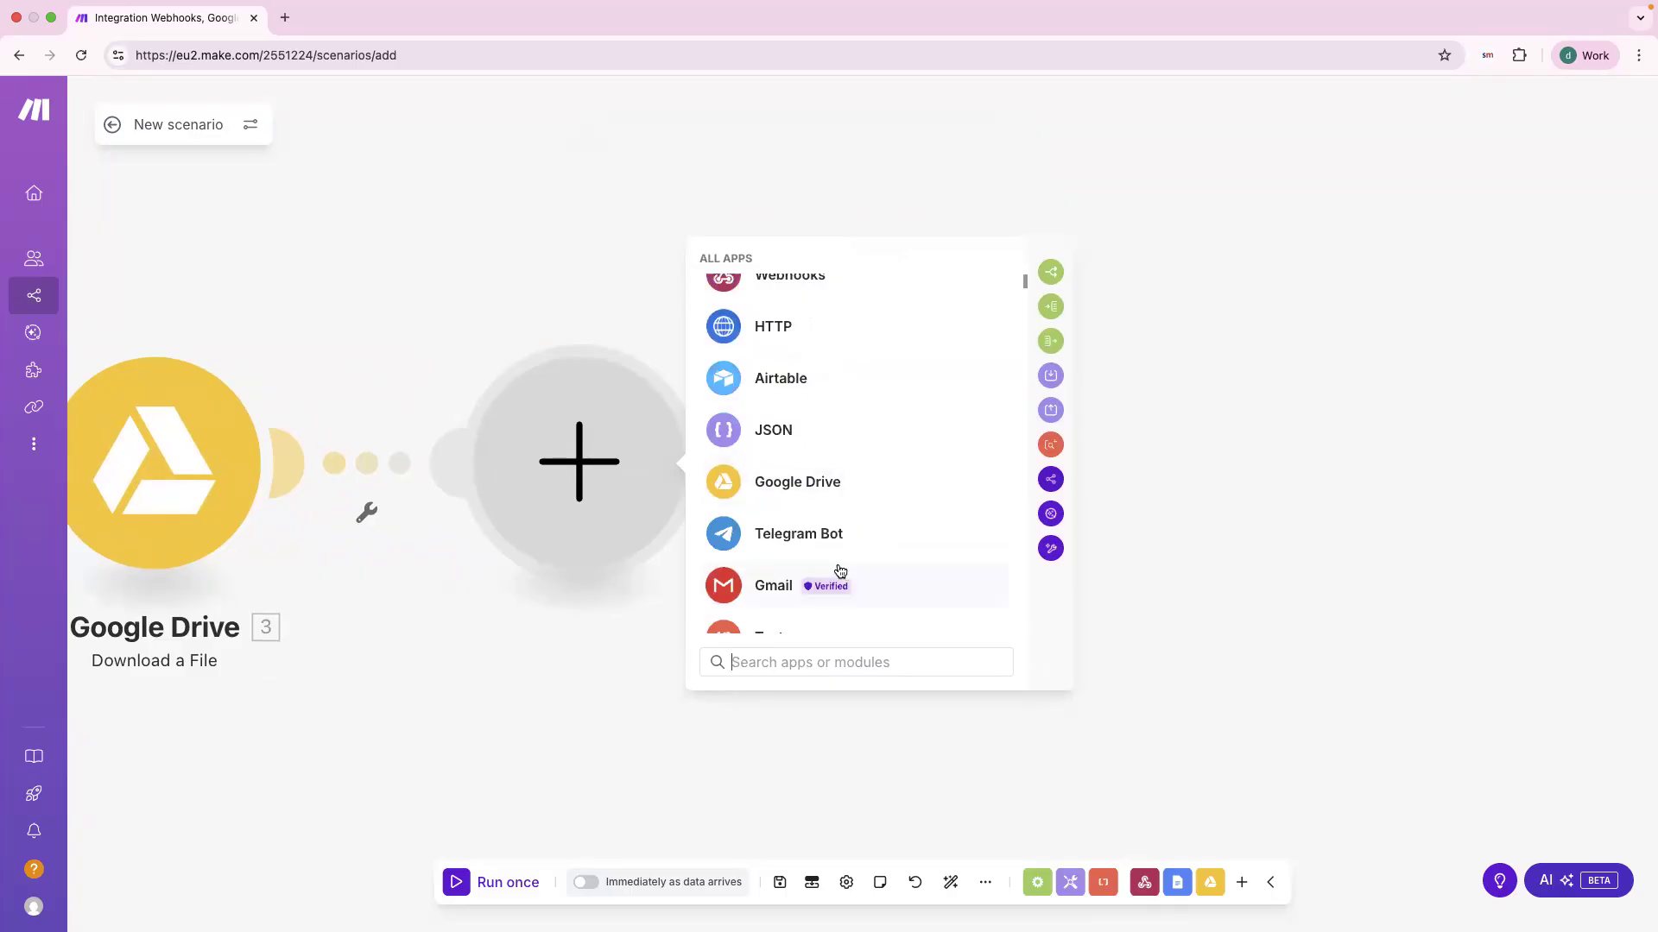
scroll(820, 553, down, 2)
click(775, 526)
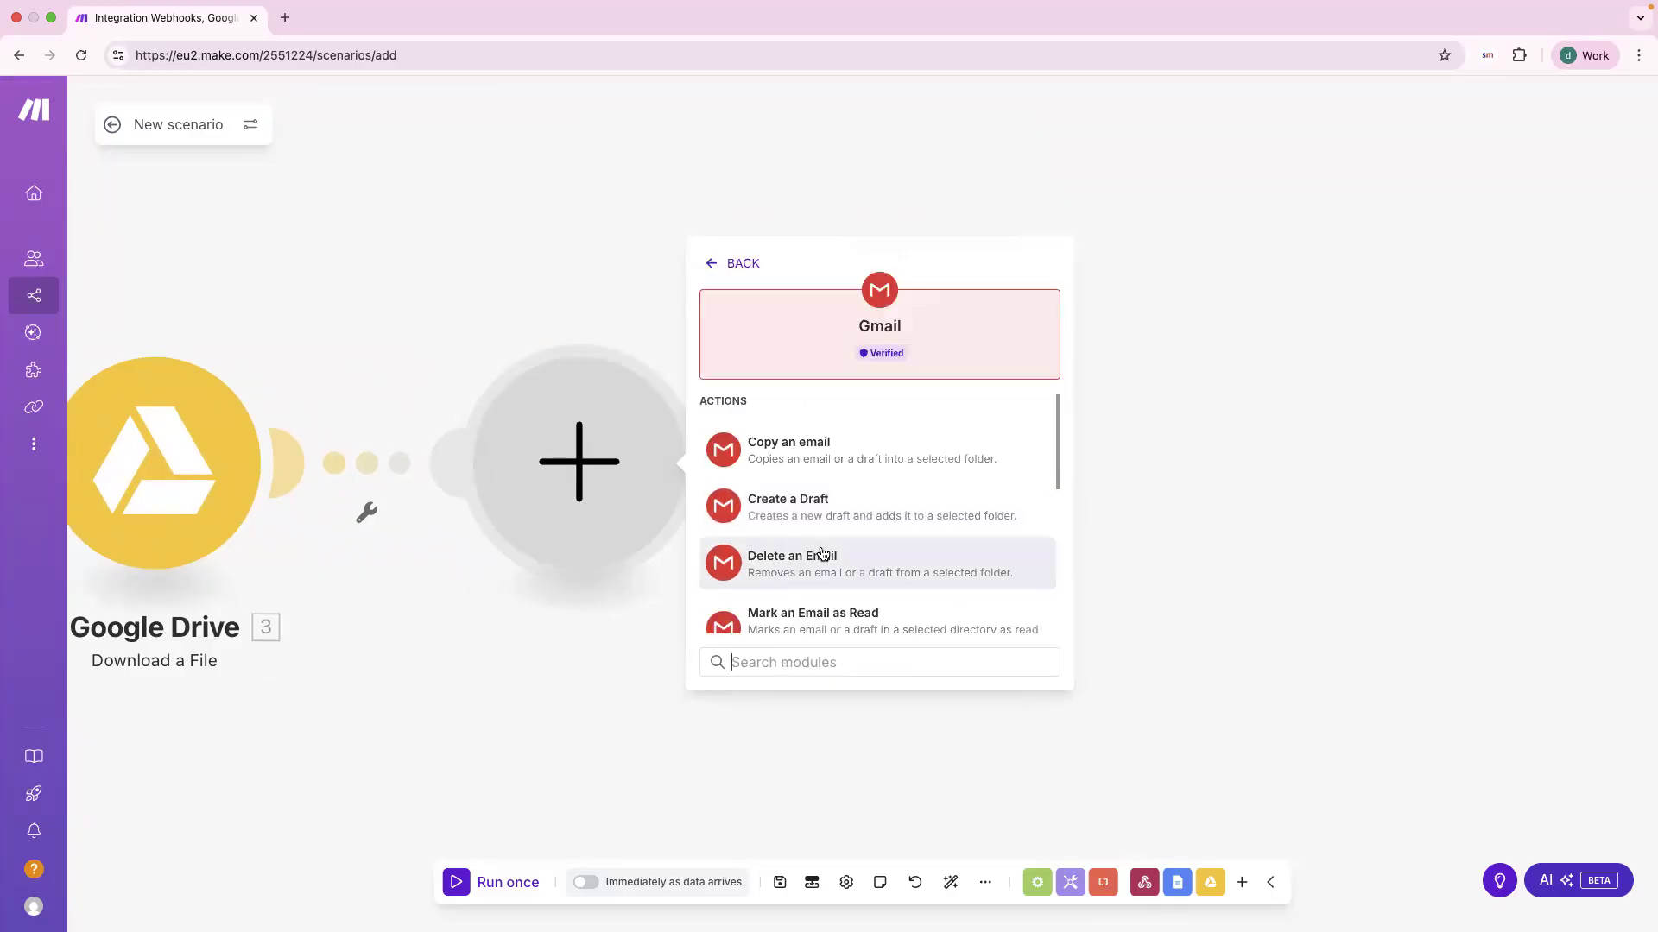
scroll(820, 552, down, 2)
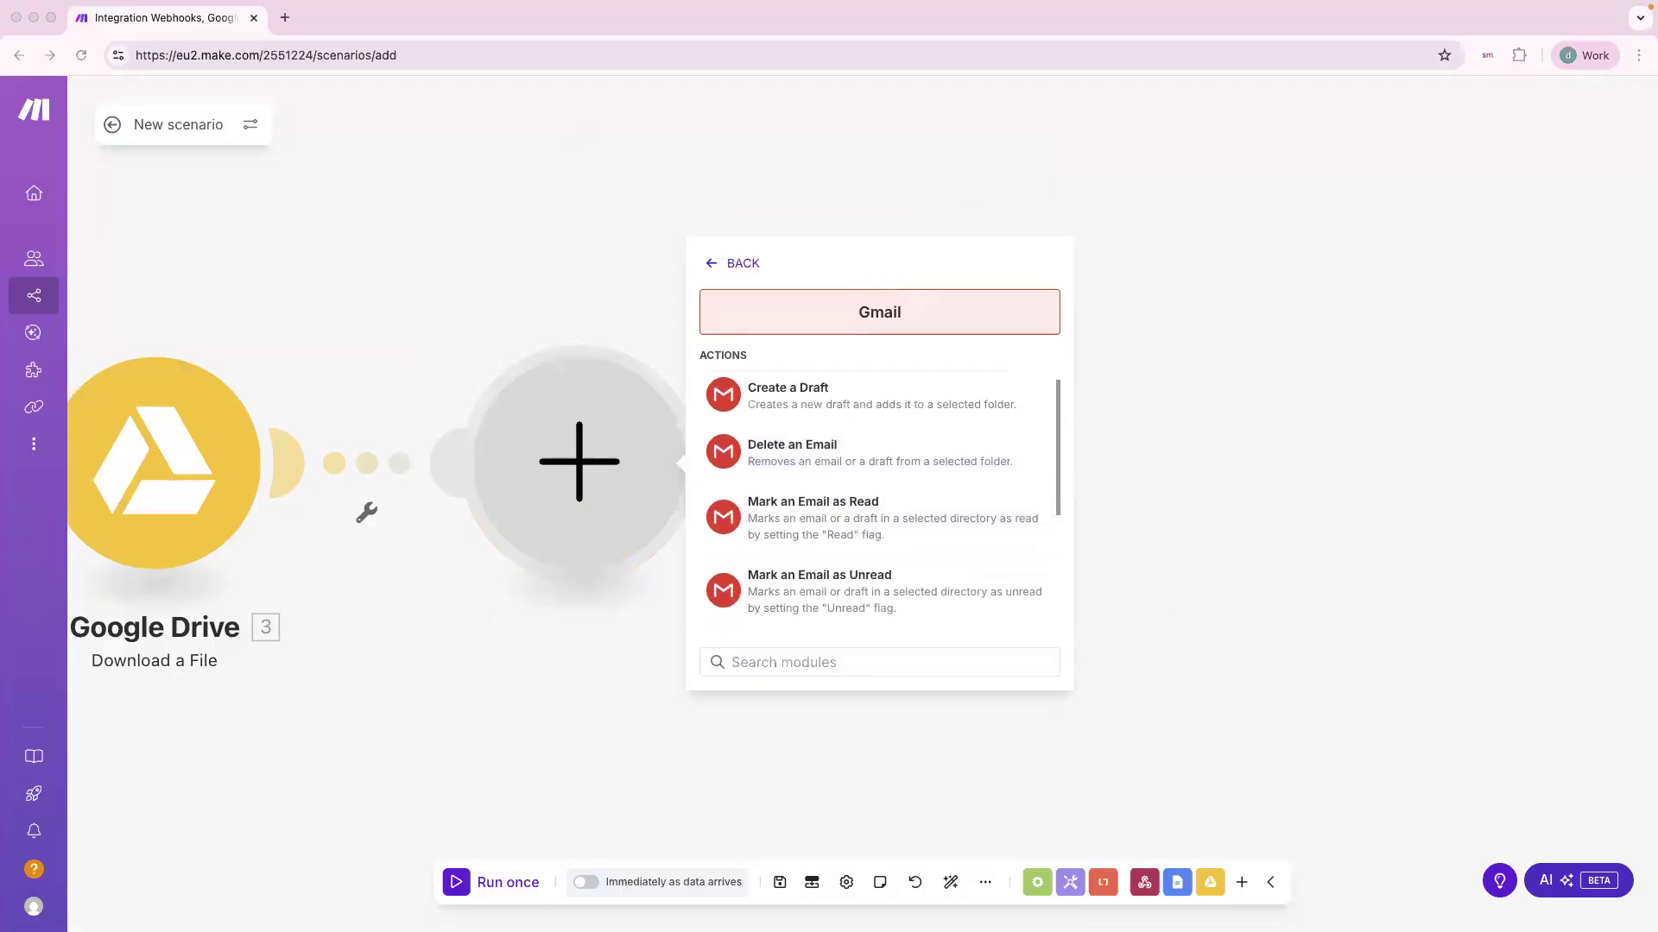
scroll(889, 453, down, 4)
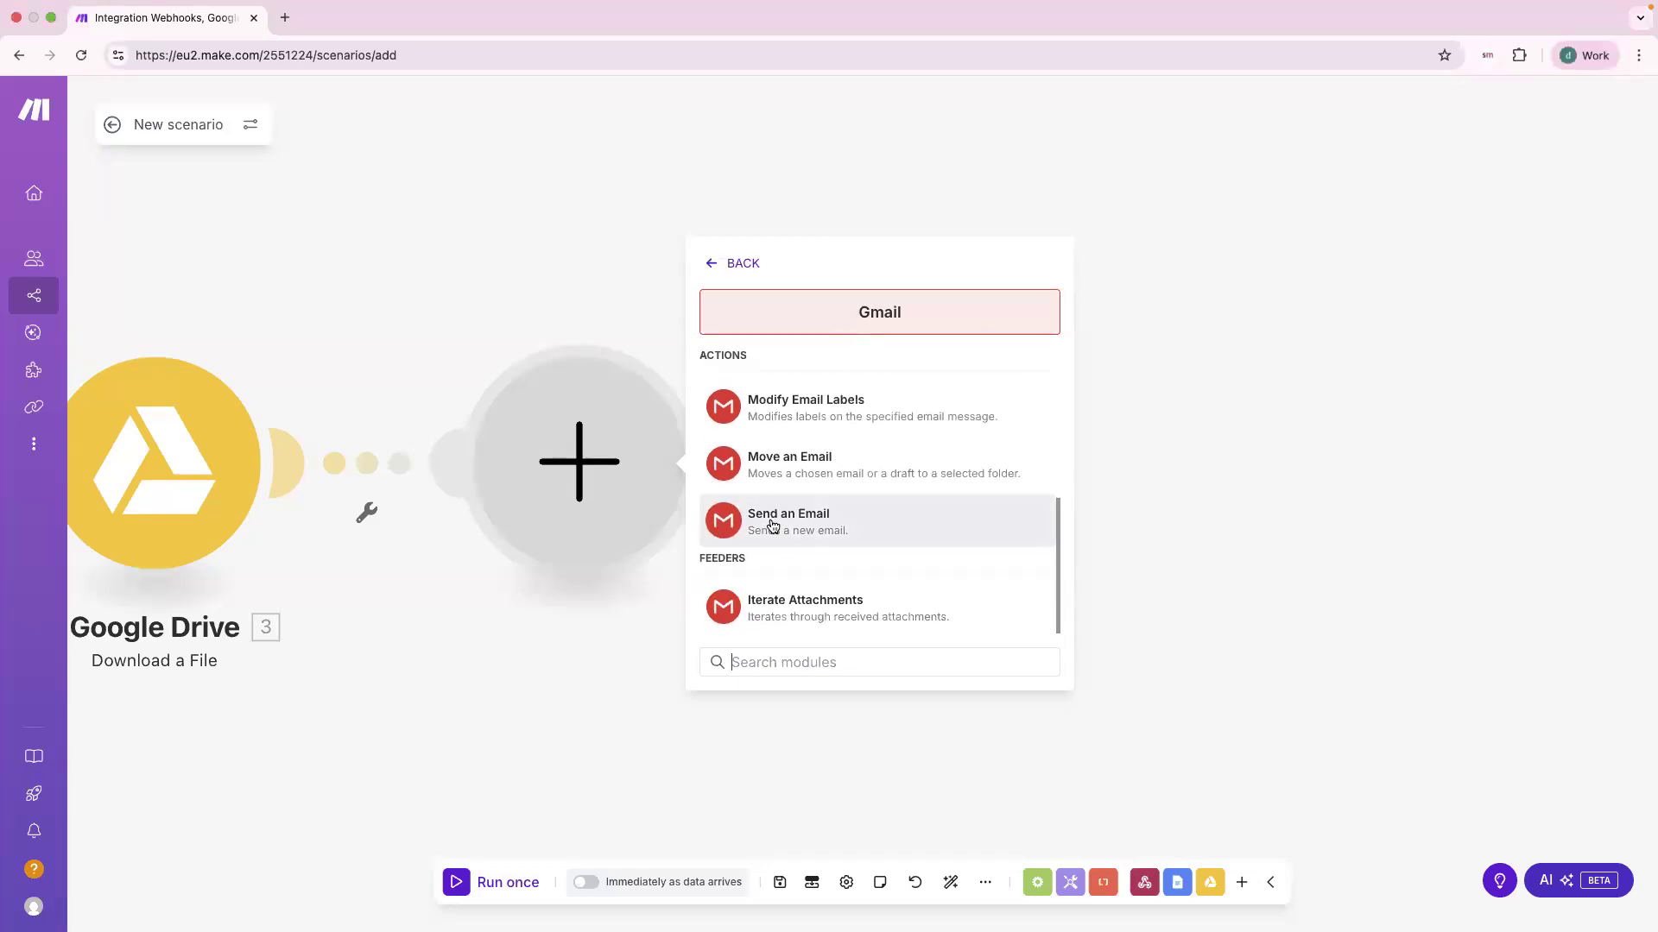
click(779, 528)
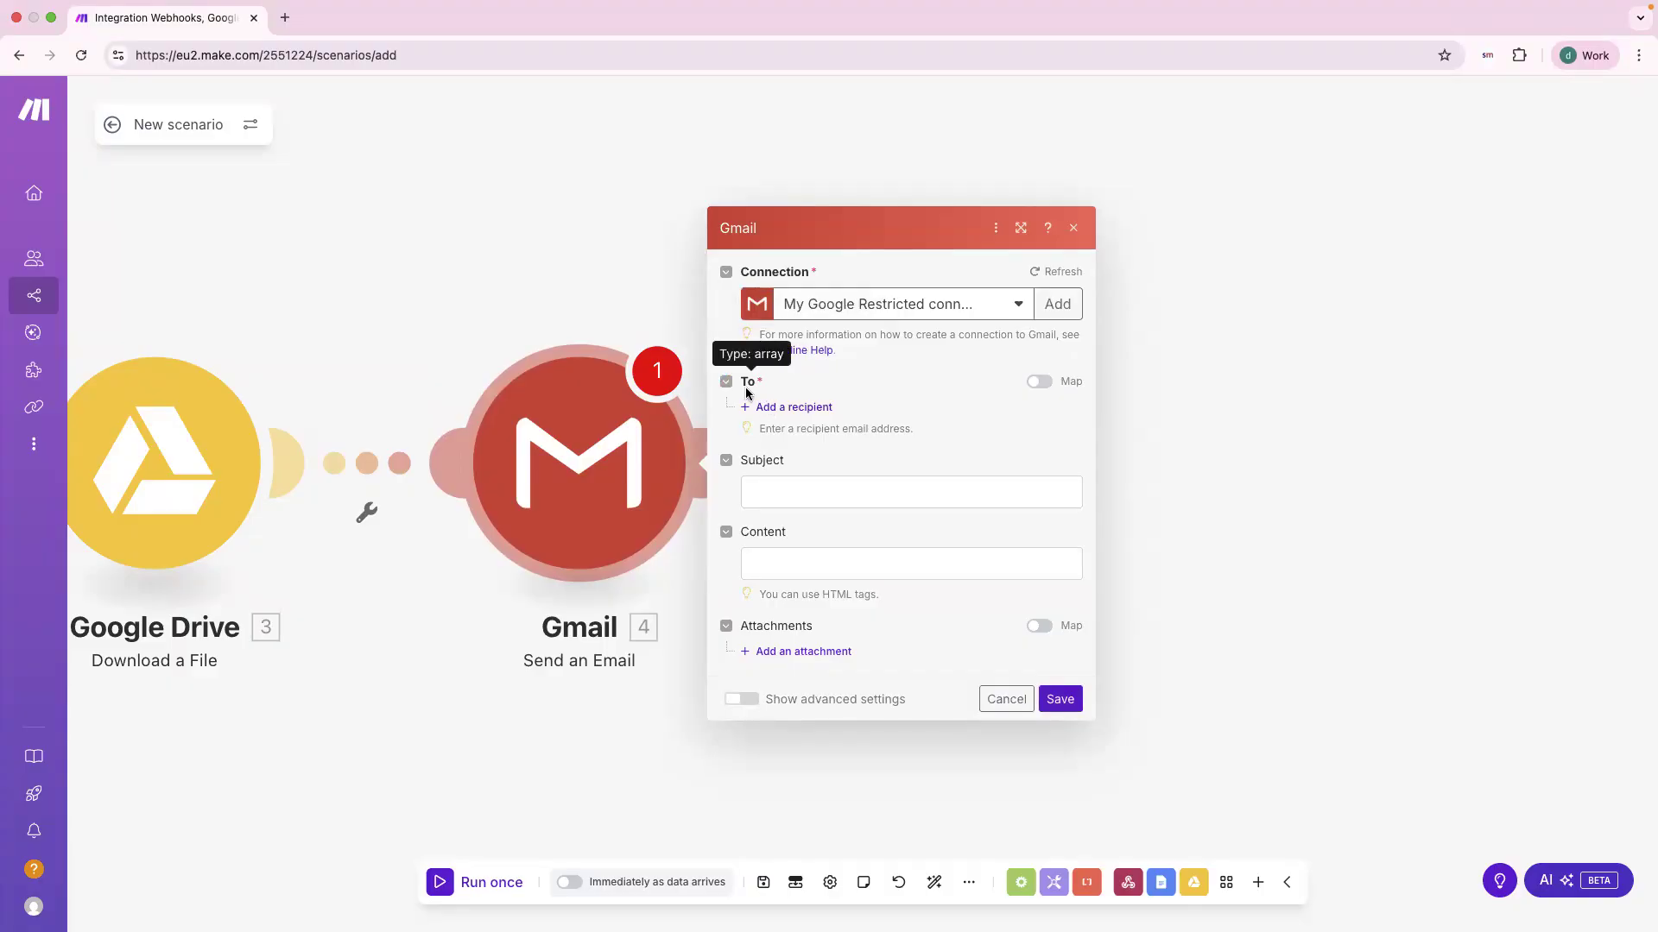
Step: Set the webhook's user_email as the email's first recipient
click(763, 408)
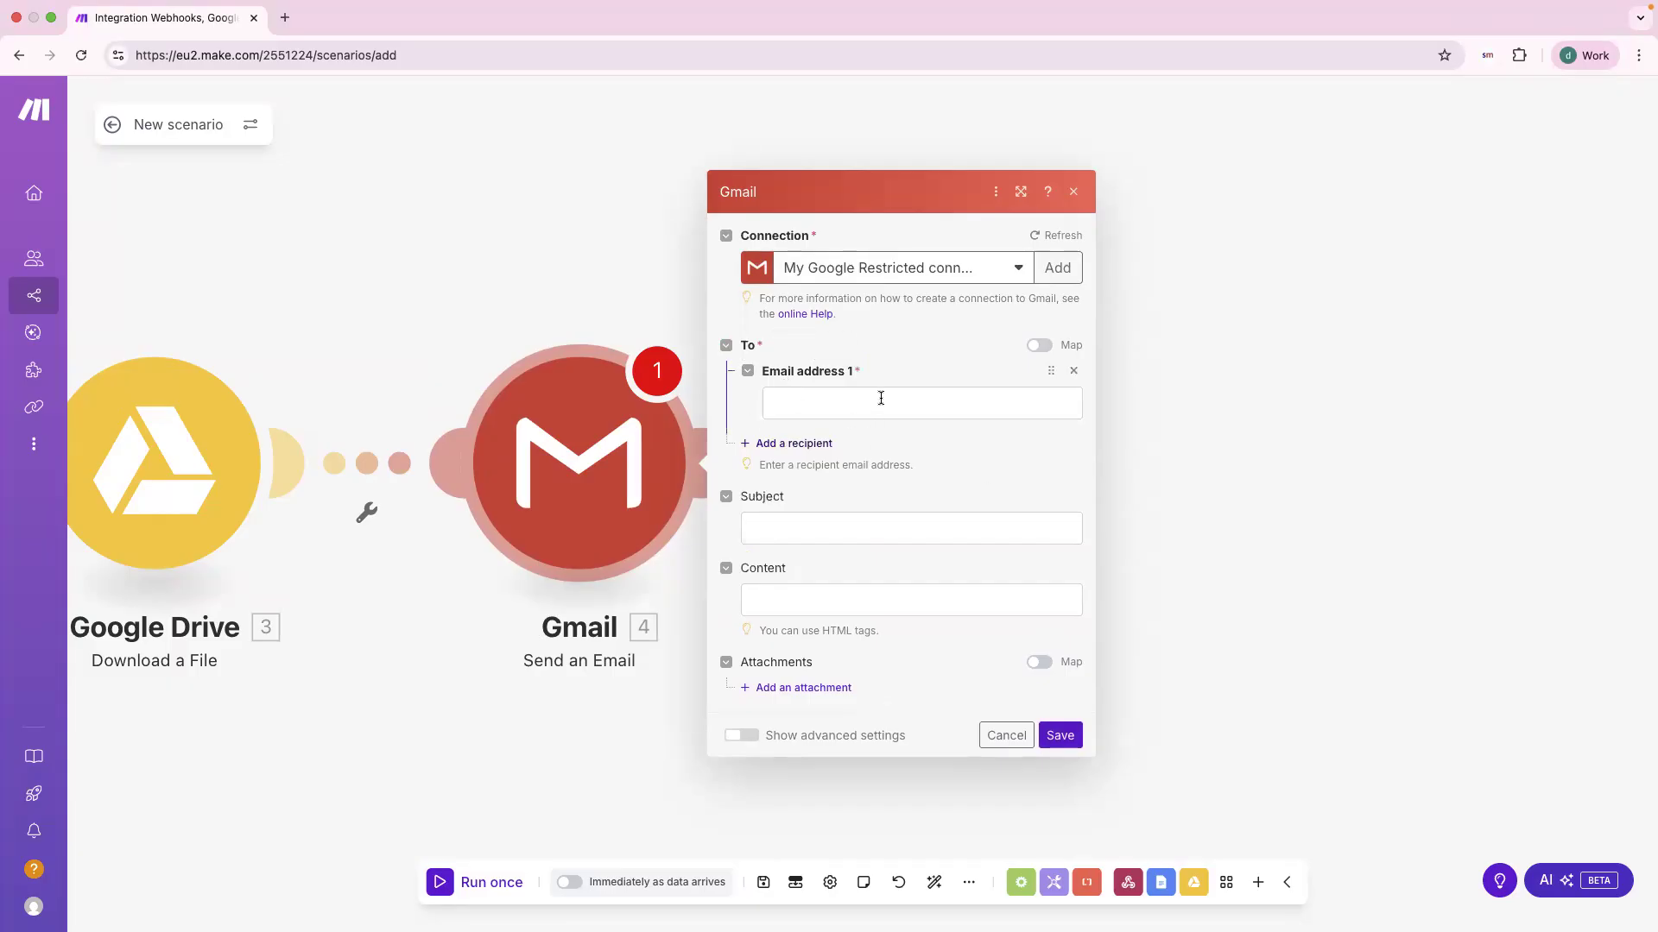
click(796, 412)
scroll(1161, 518, down, 10)
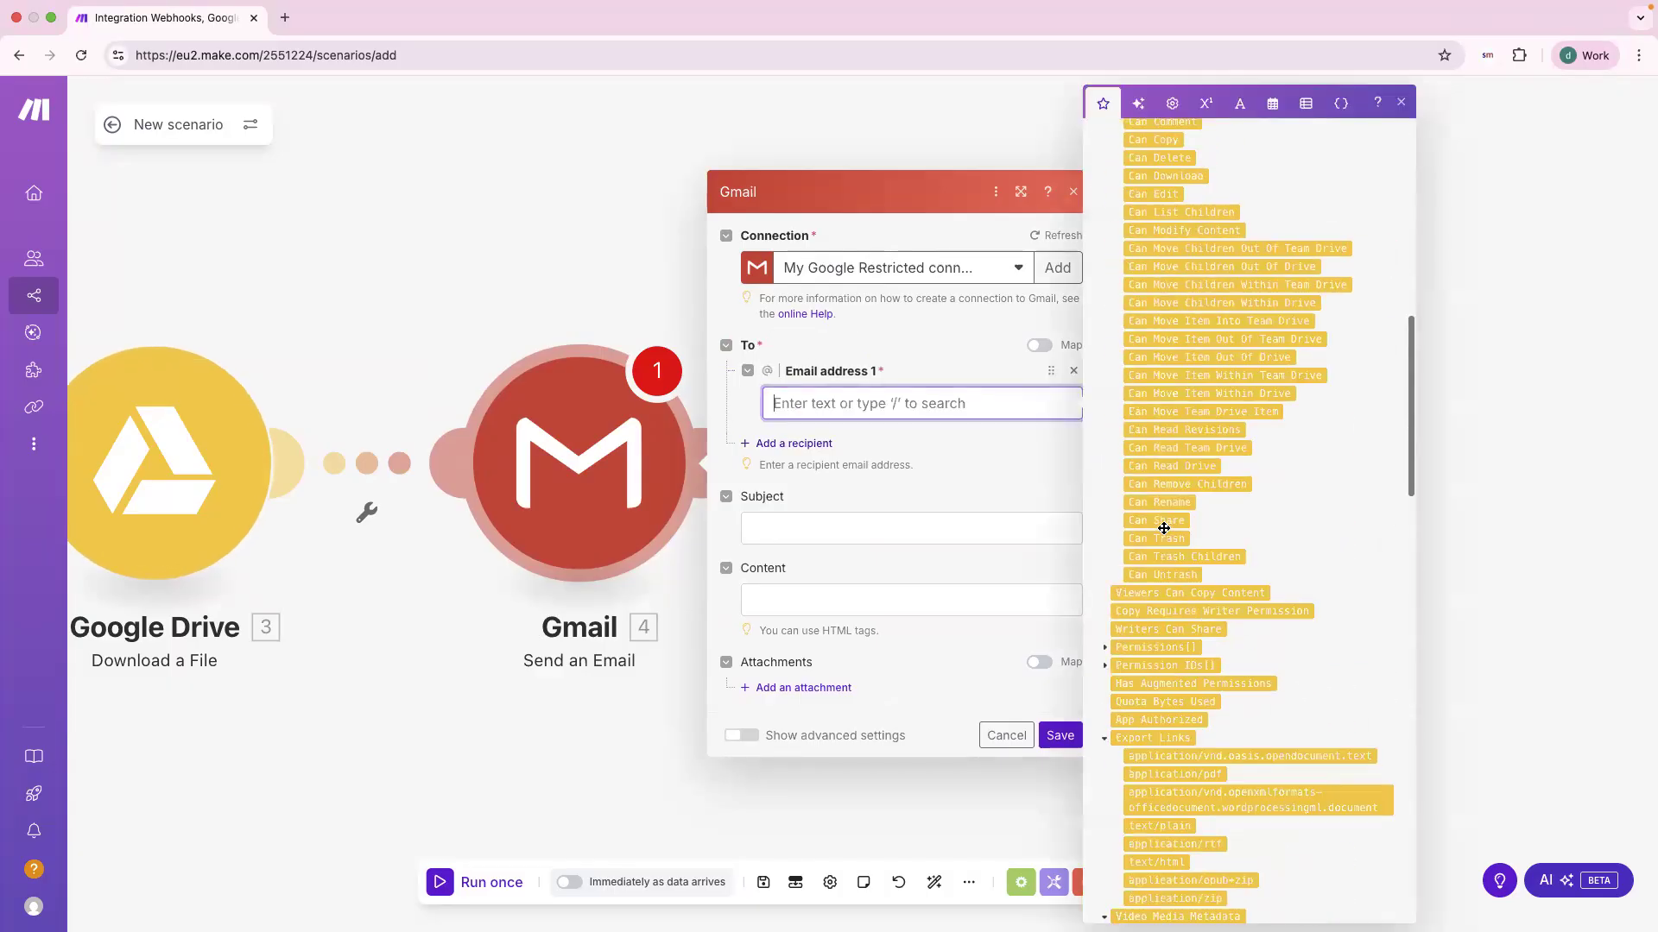
scroll(1170, 530, down, 15)
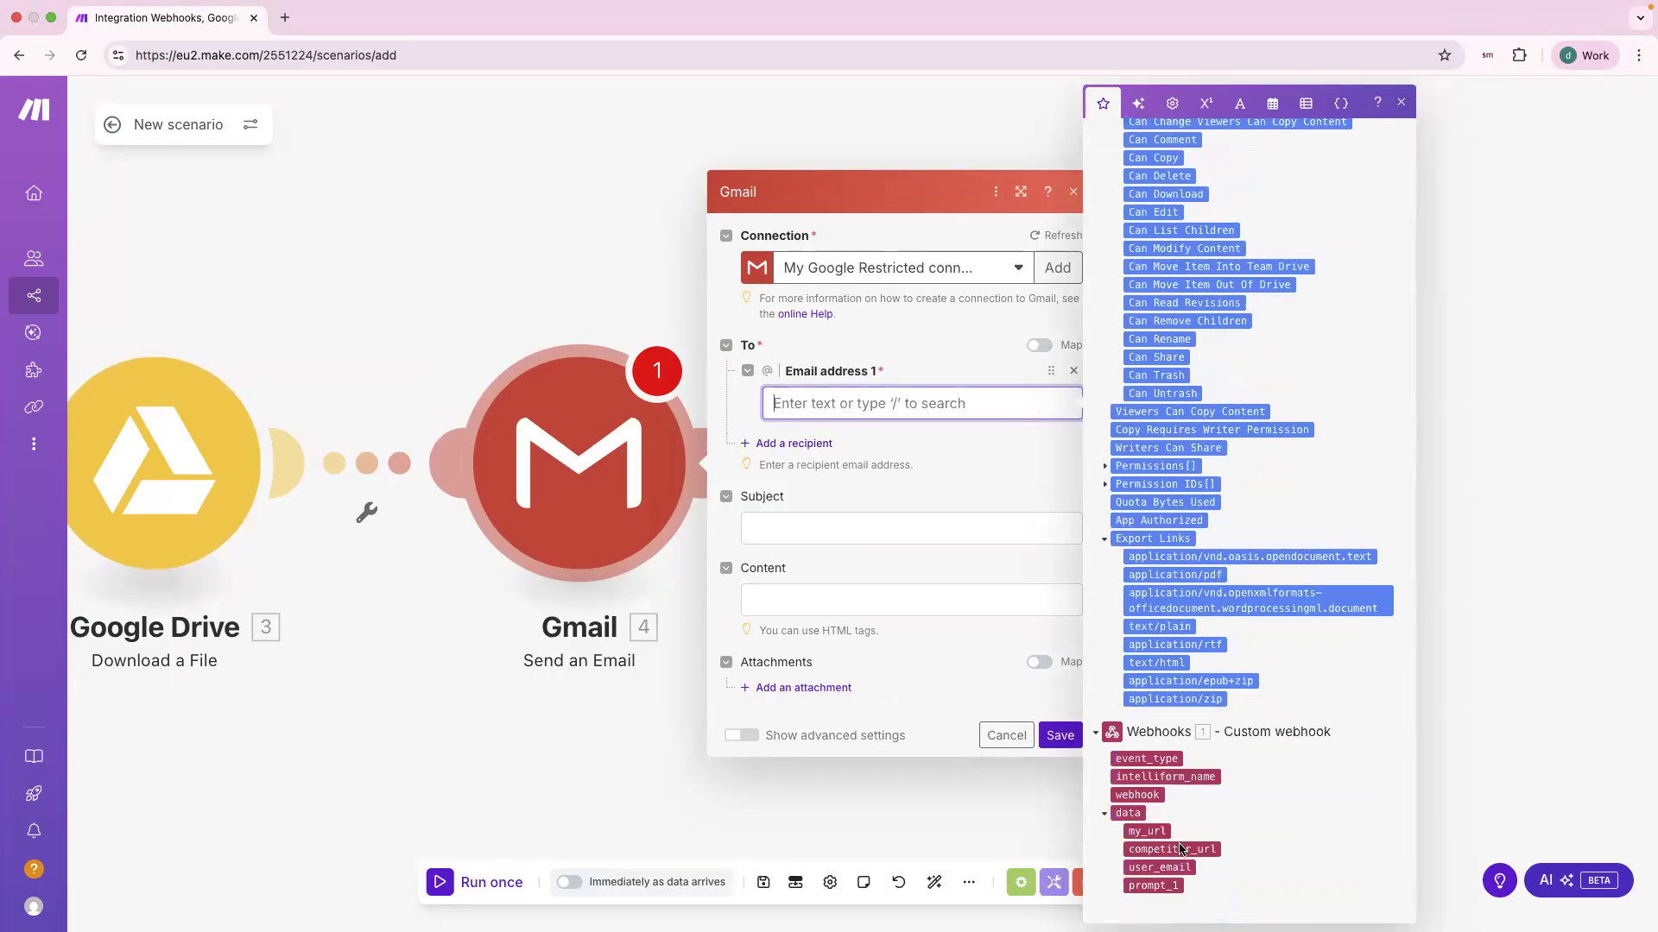
drag(1167, 870, 862, 432)
click(1176, 869)
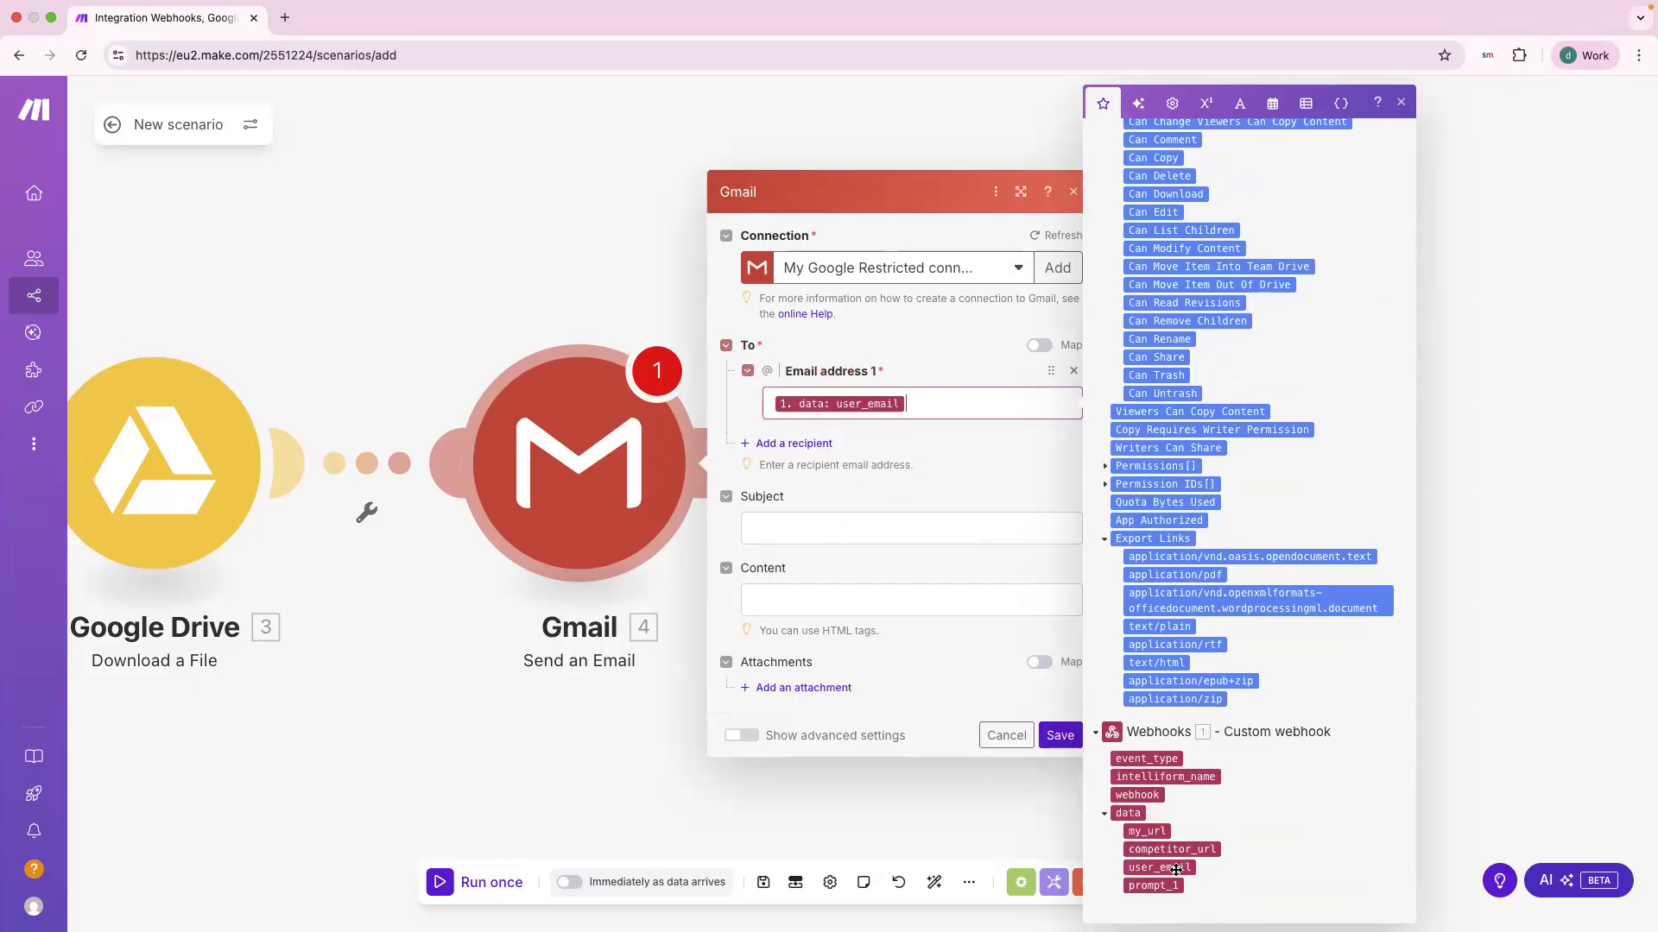
click(819, 453)
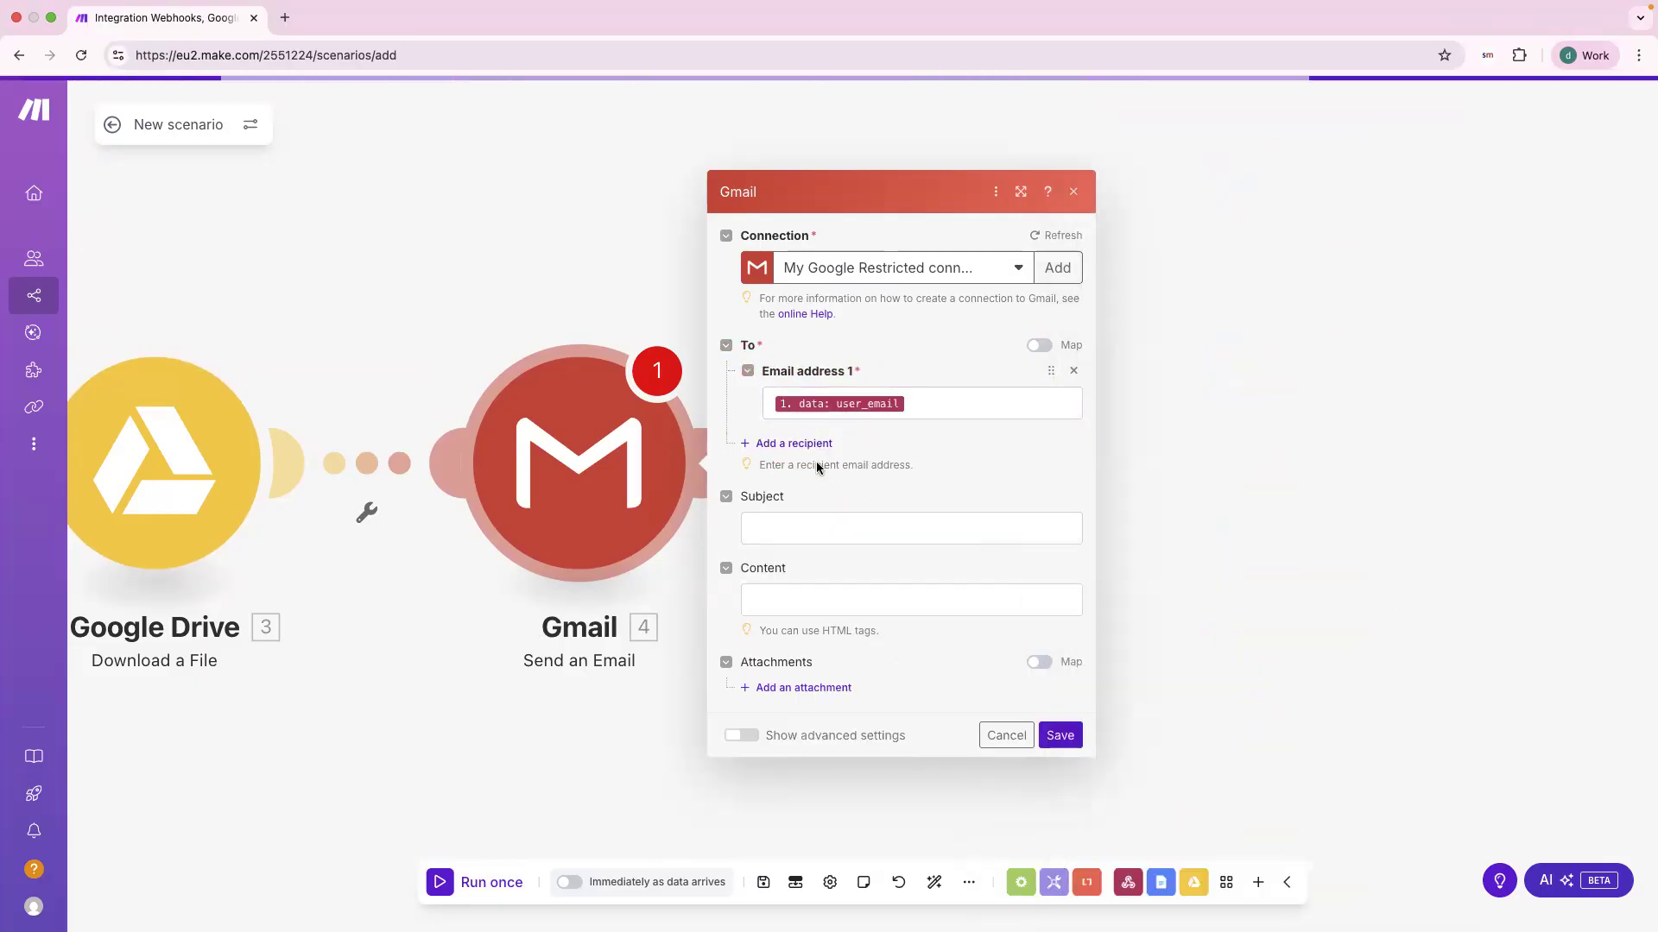
Step: Add a second recipient by typing a fixed e-mail address
click(801, 445)
click(820, 435)
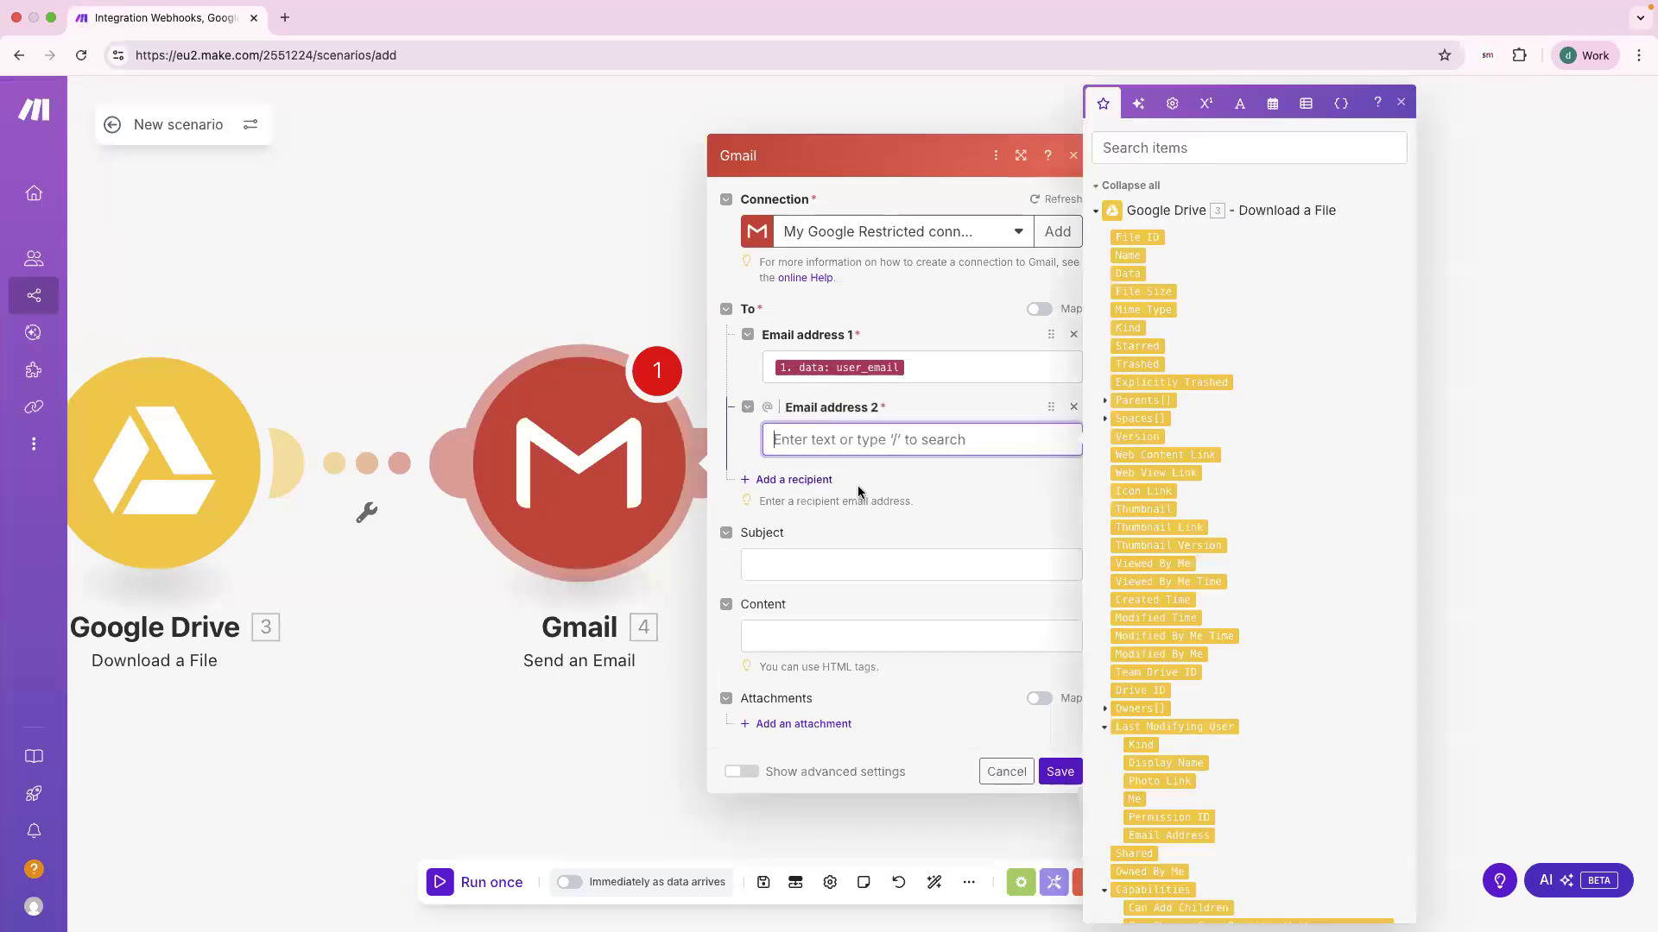
click(906, 493)
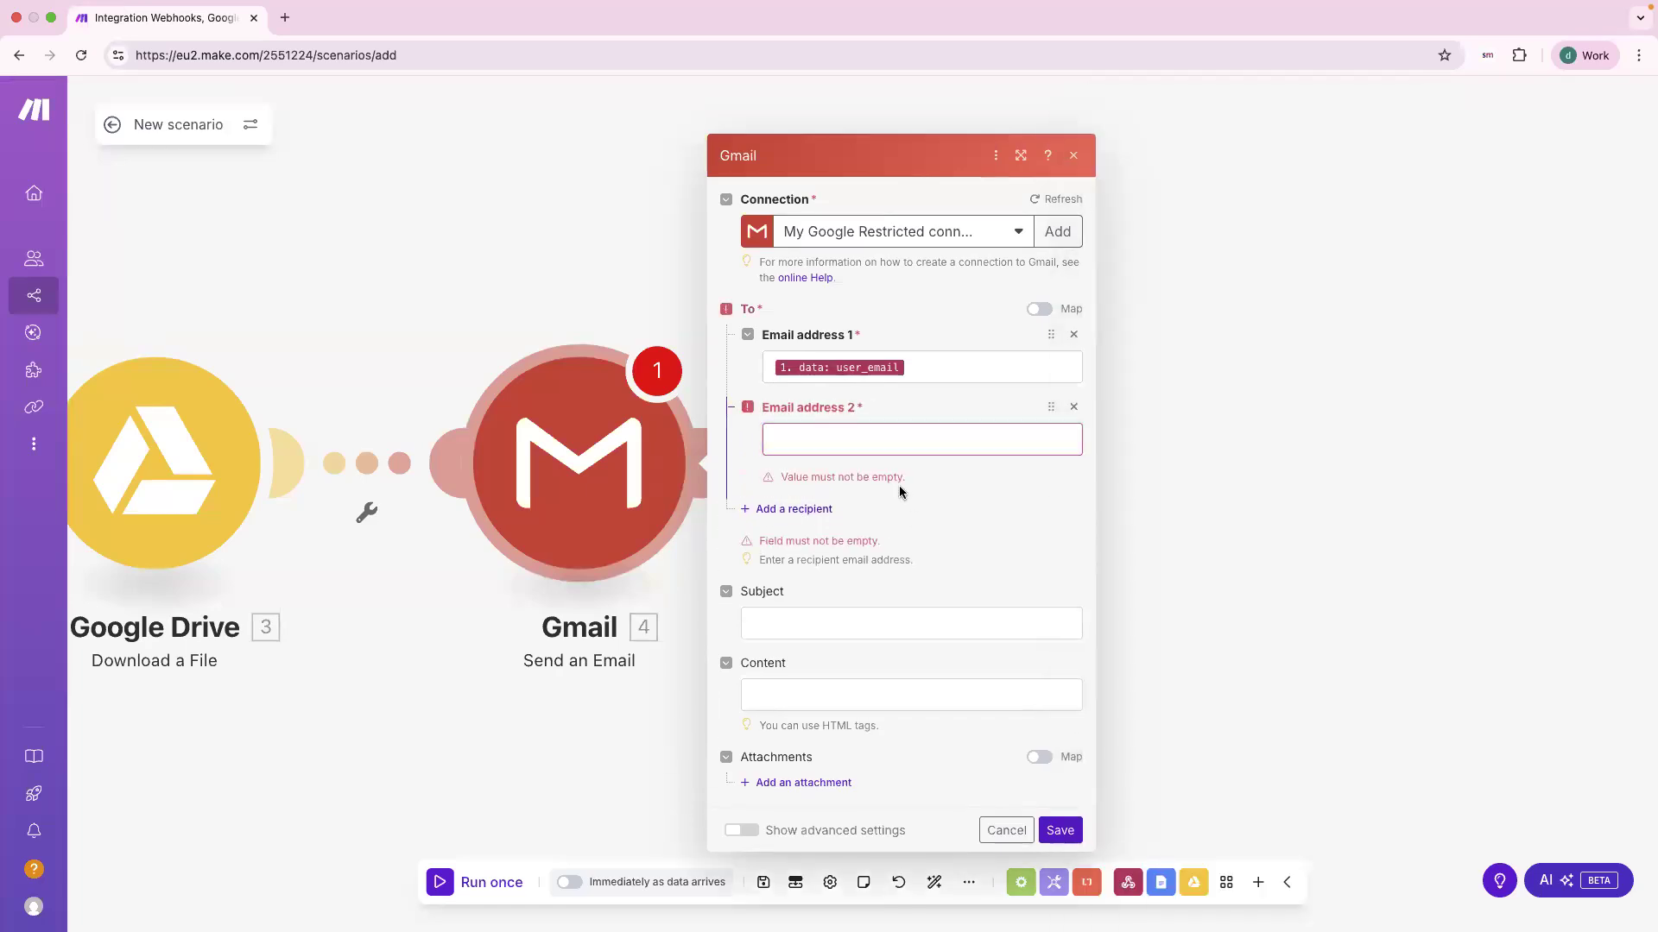
click(822, 404)
click(956, 490)
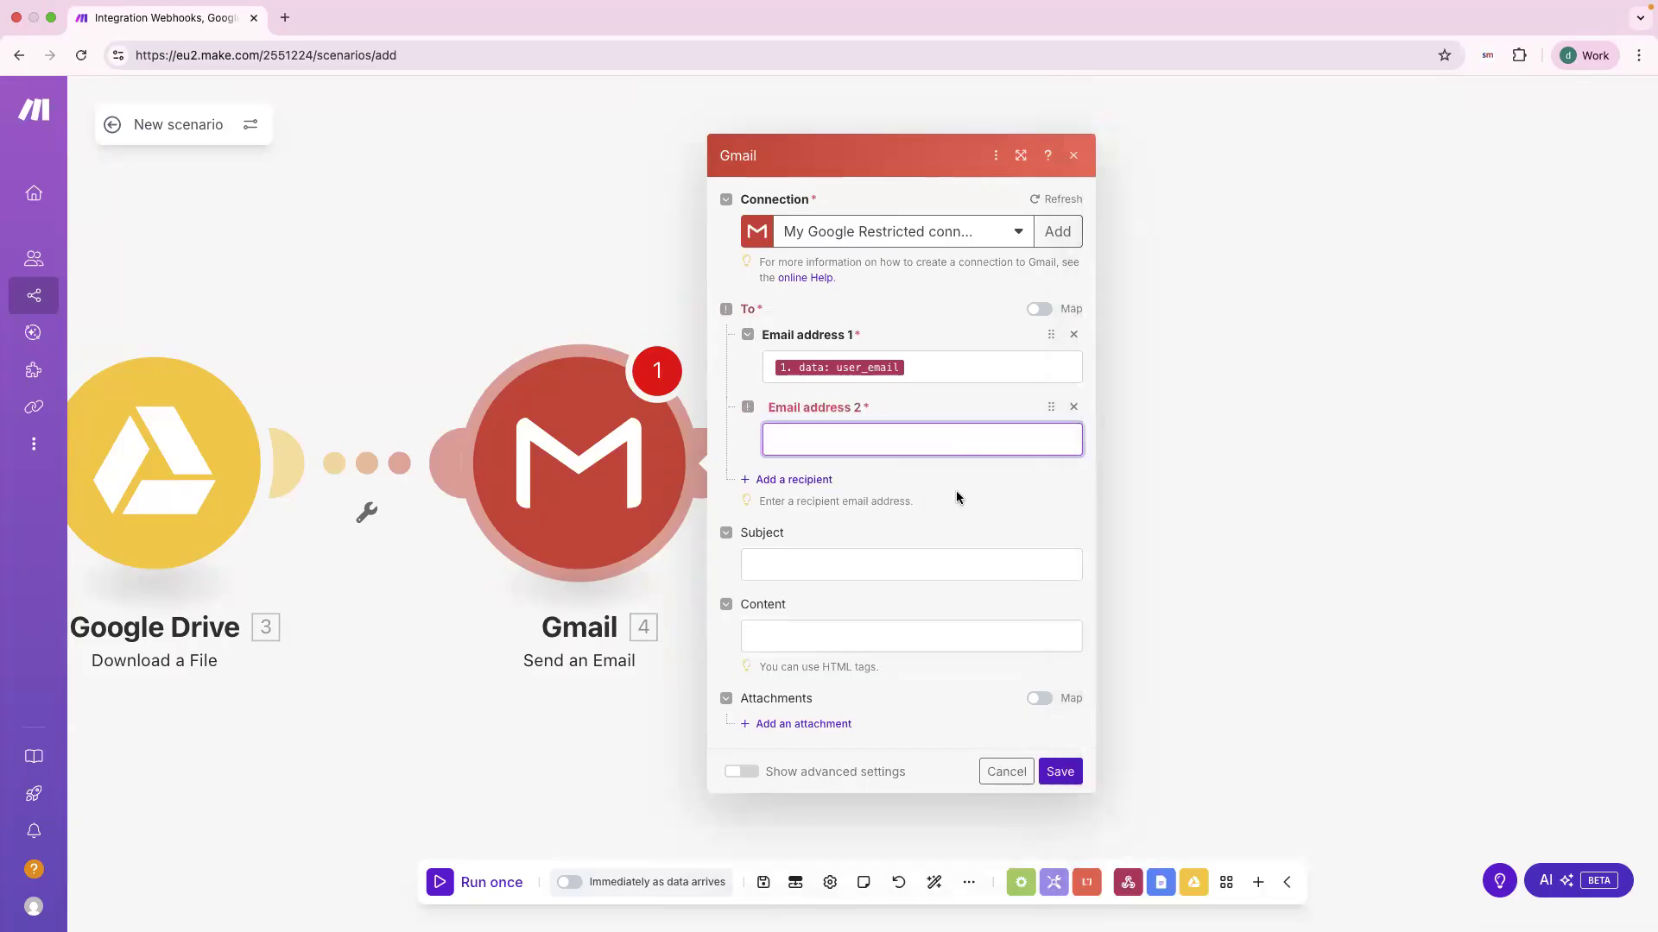
click(889, 439)
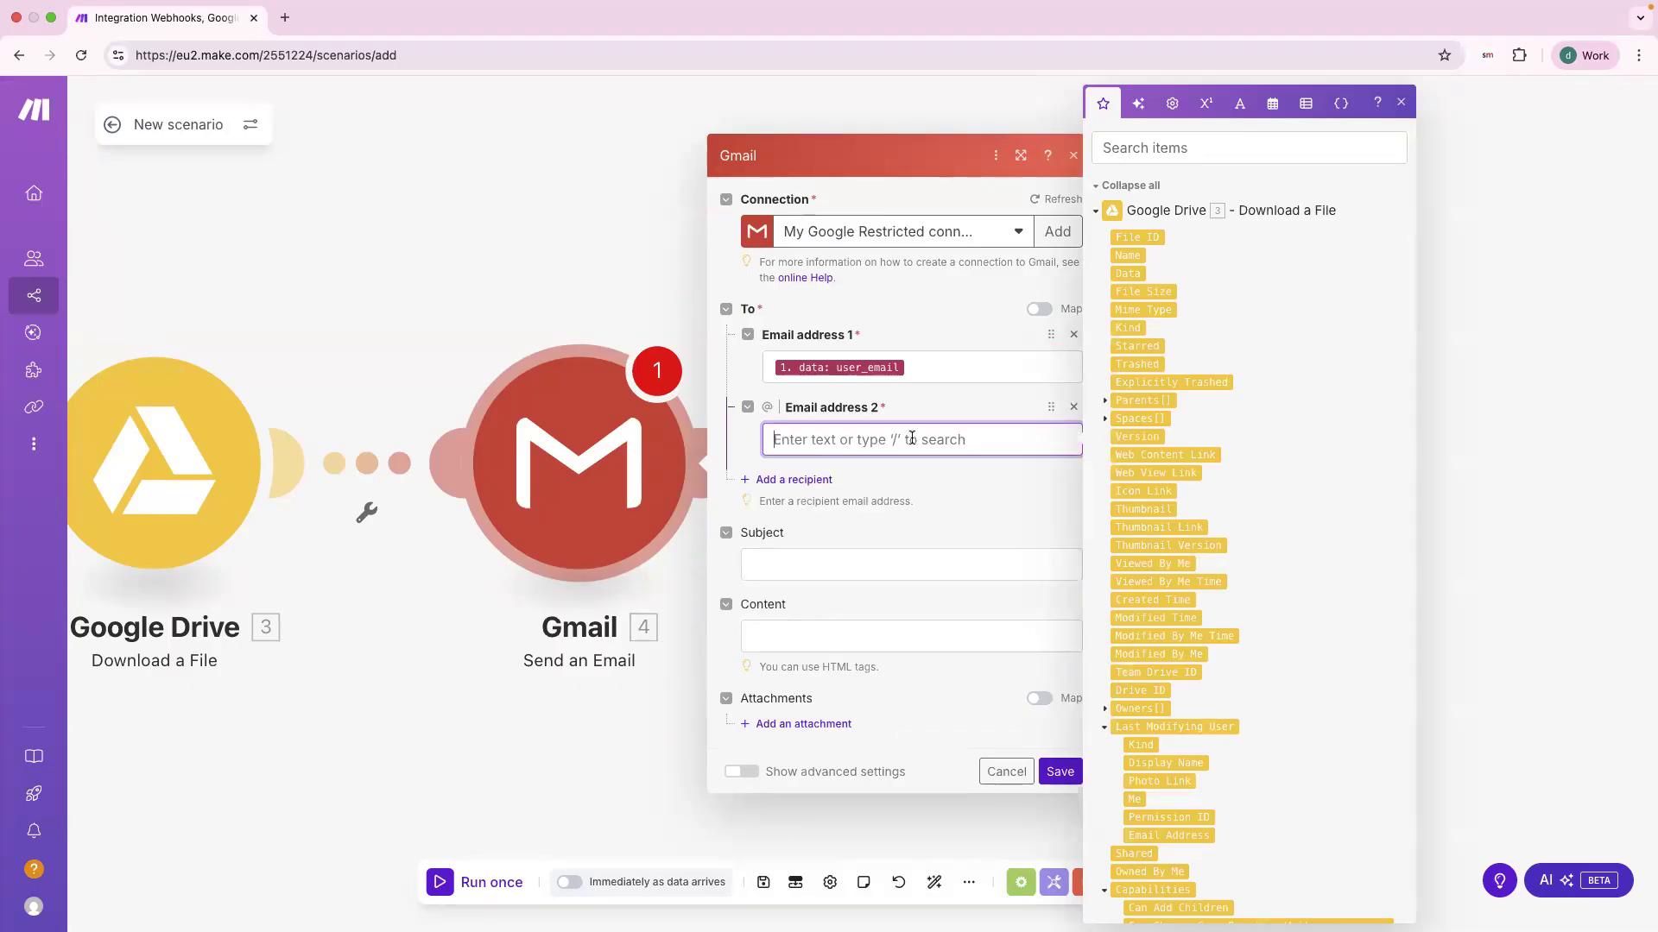
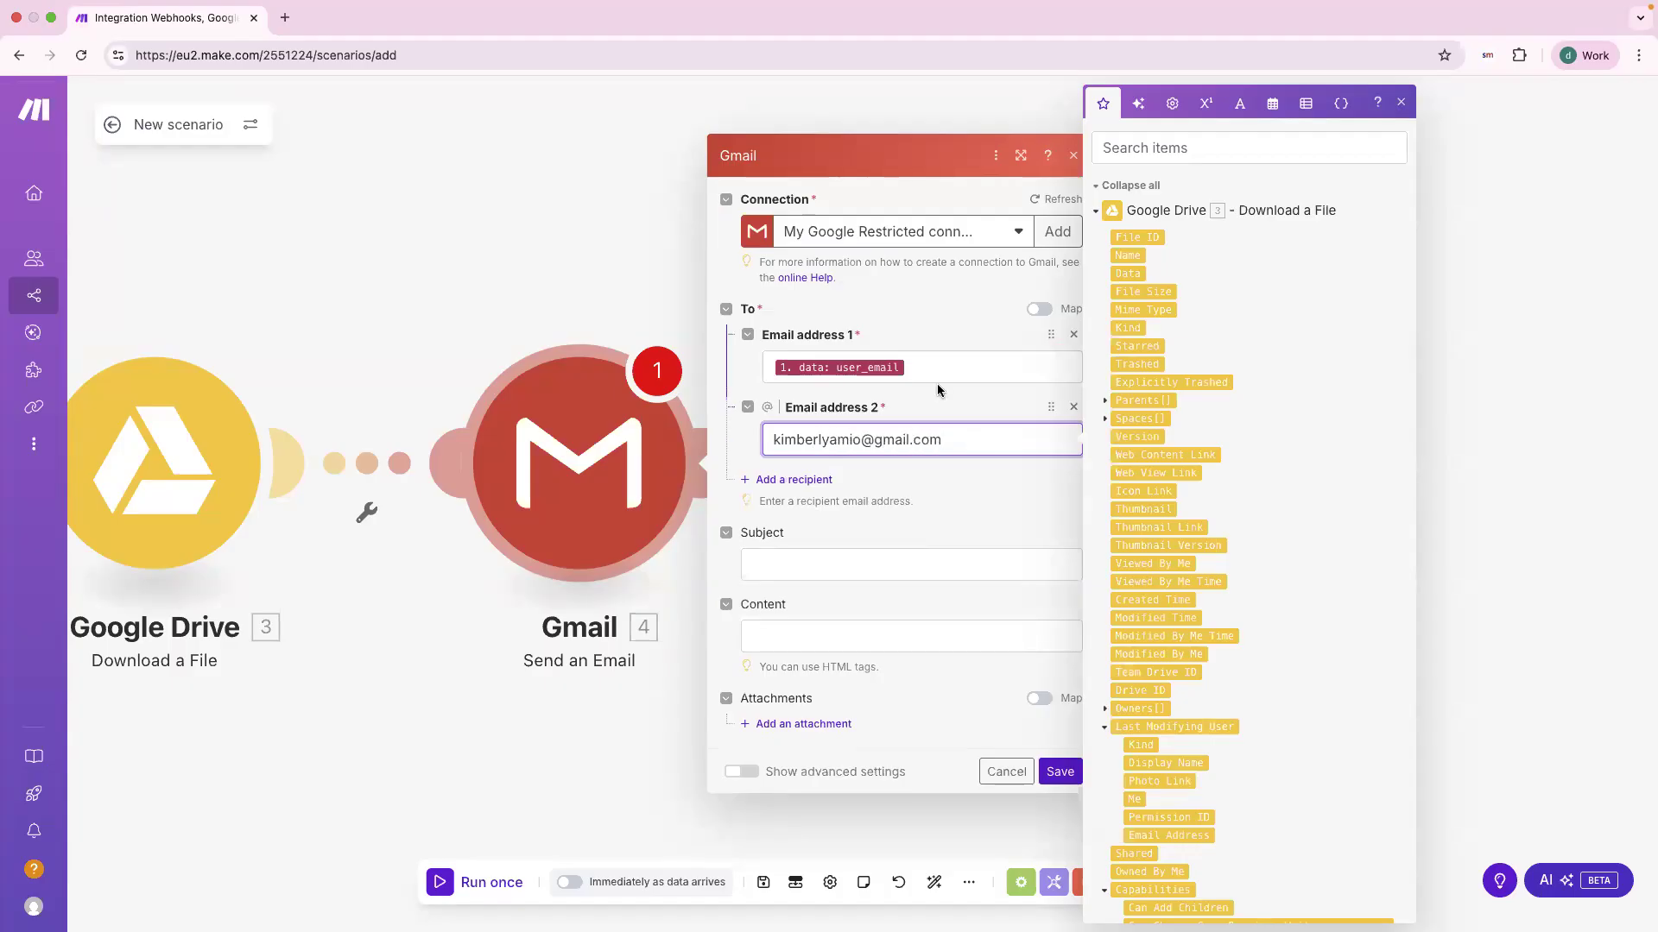
click(894, 530)
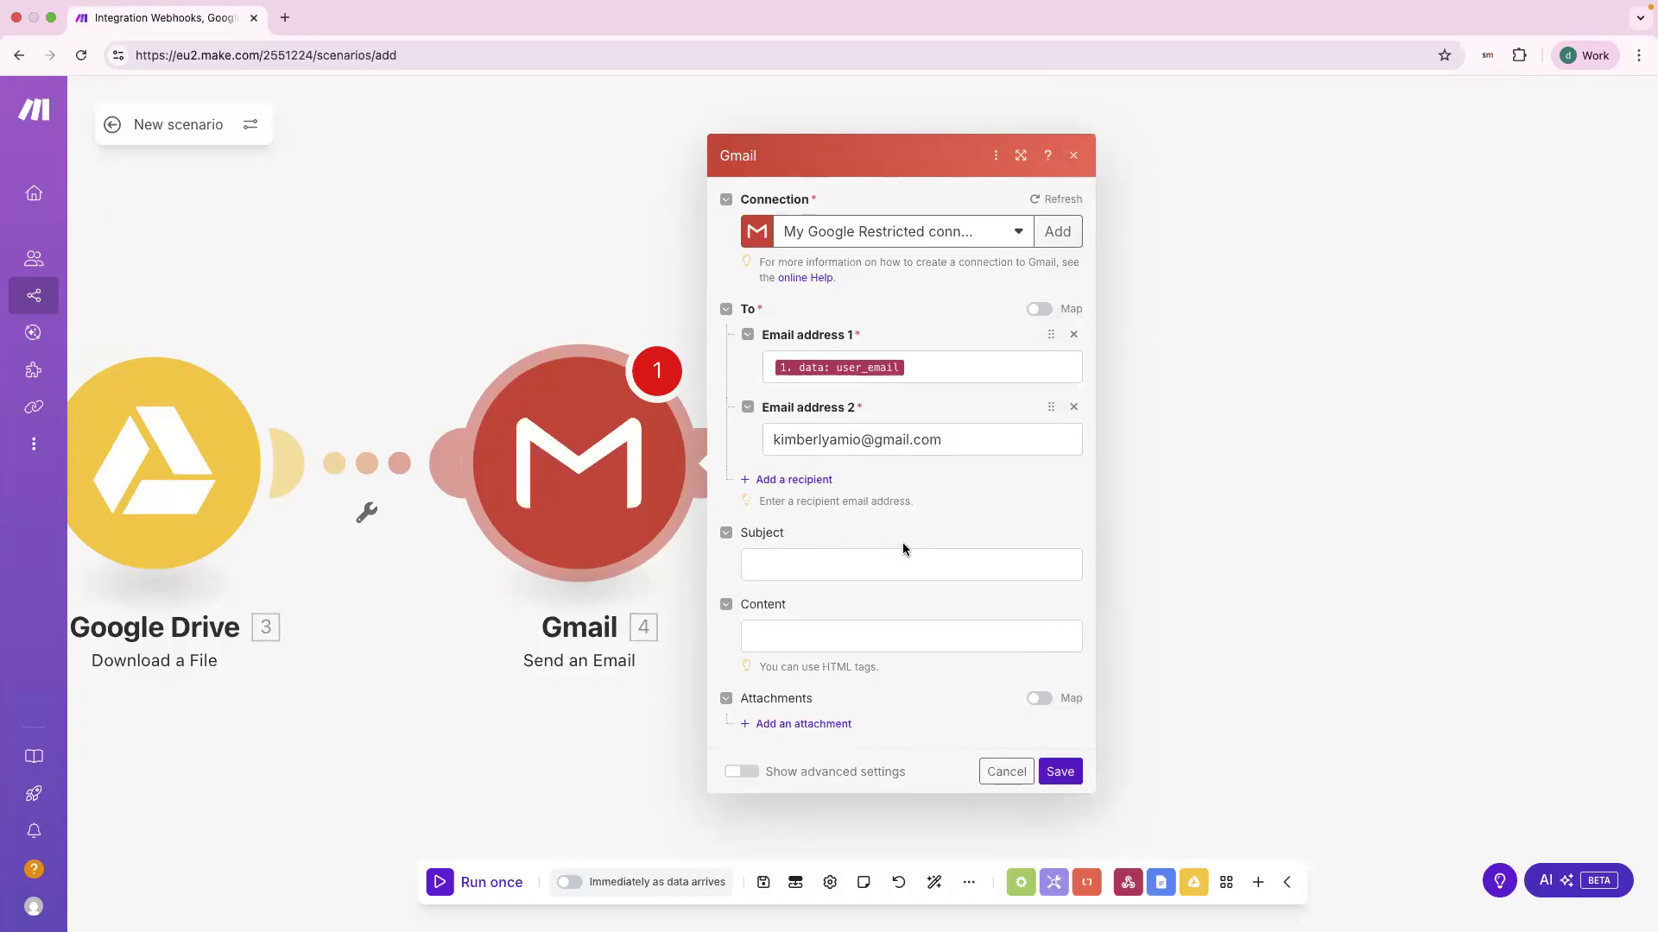
Step: Set the subject to 'Your Competitor Website Analysis is Ready!'
click(884, 565)
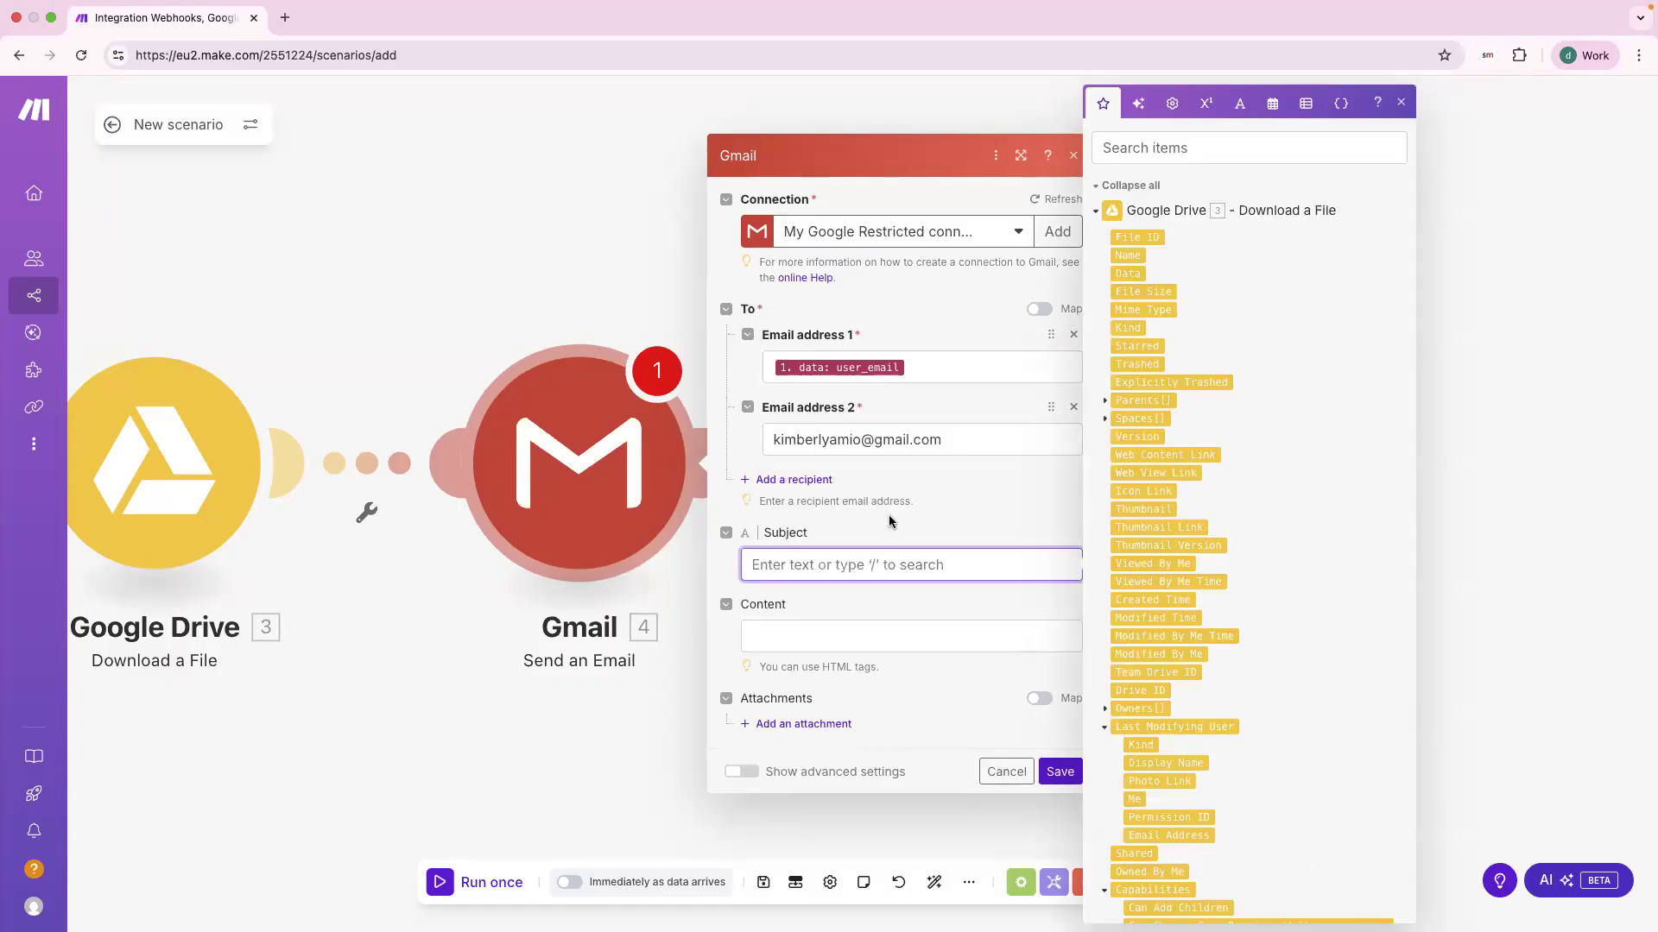
text(YouirCom)
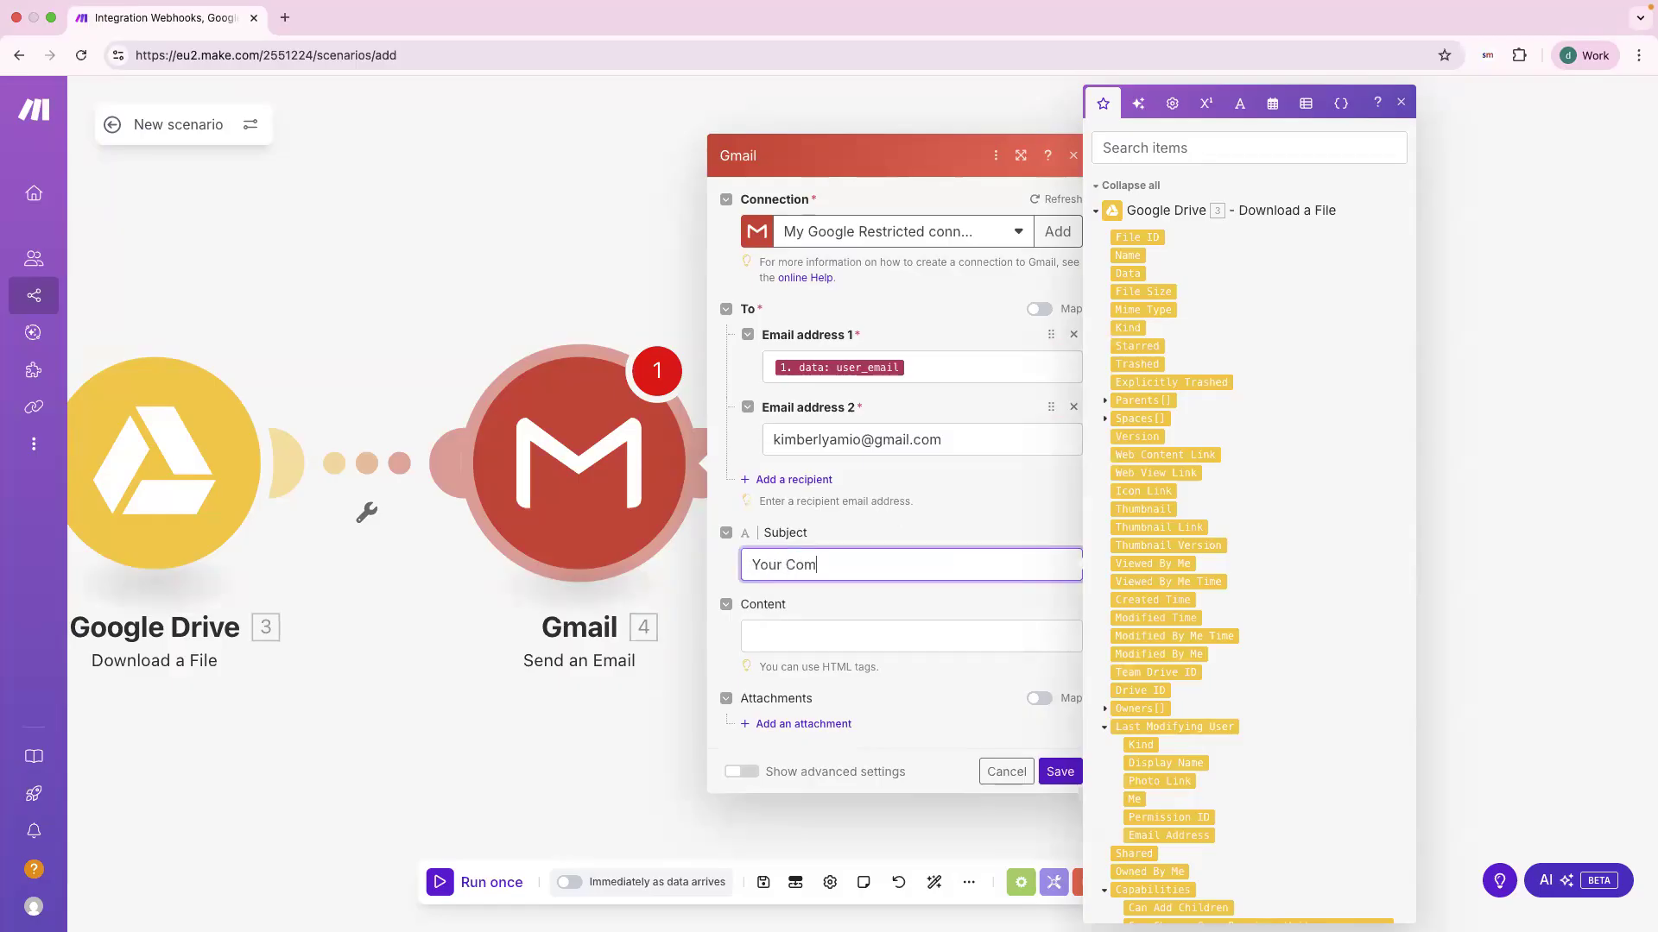
text(petitor Website  Analysis is Ready!)
click(943, 646)
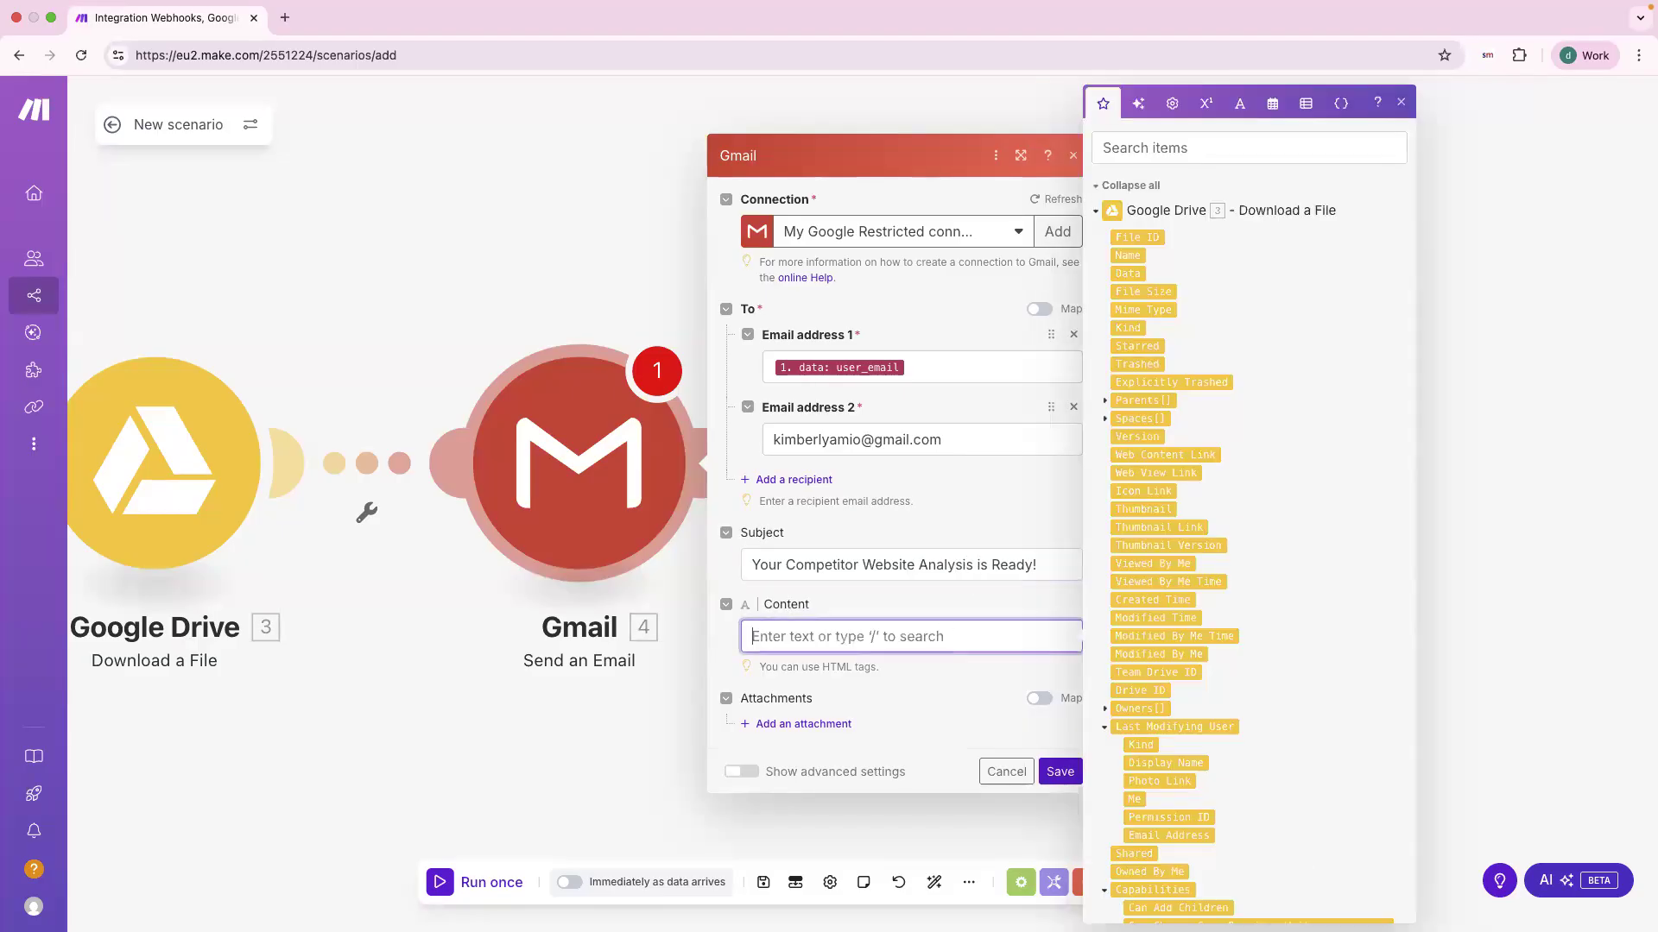
key(super+Tab)
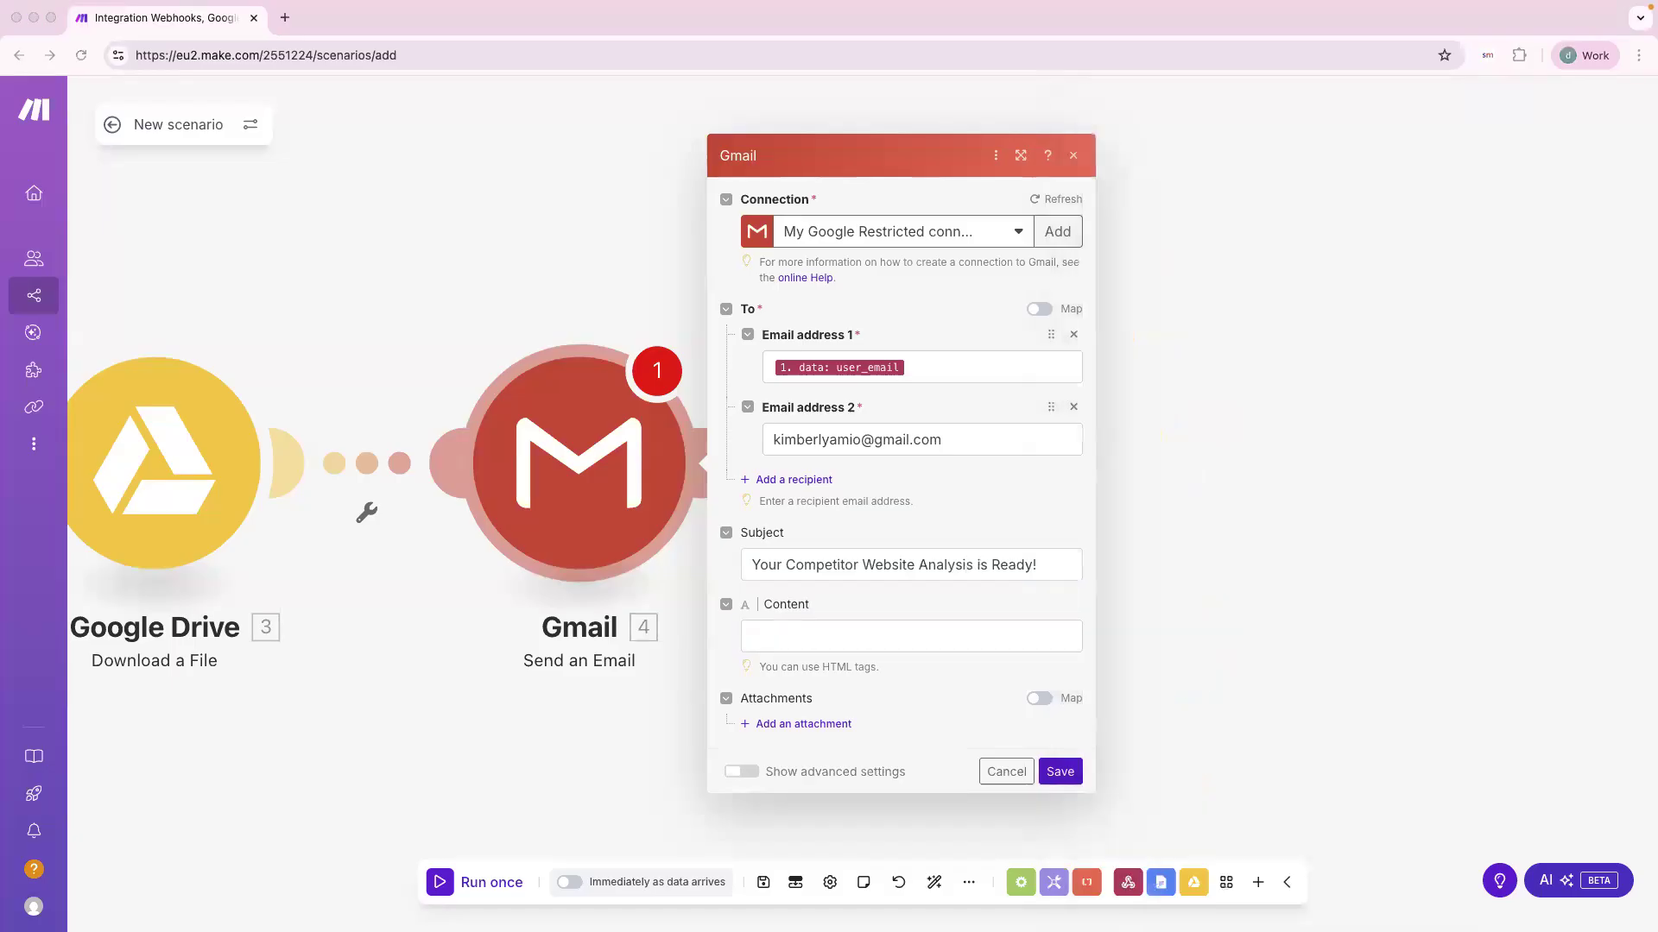
Step: Paste the 'Hello there!' thank-you body into Content and delete its trailing blank line
click(878, 639)
text(Hello there!  Thank you for filling out the Website Comparison Intelliform. Attached is the copy of your AI result.)
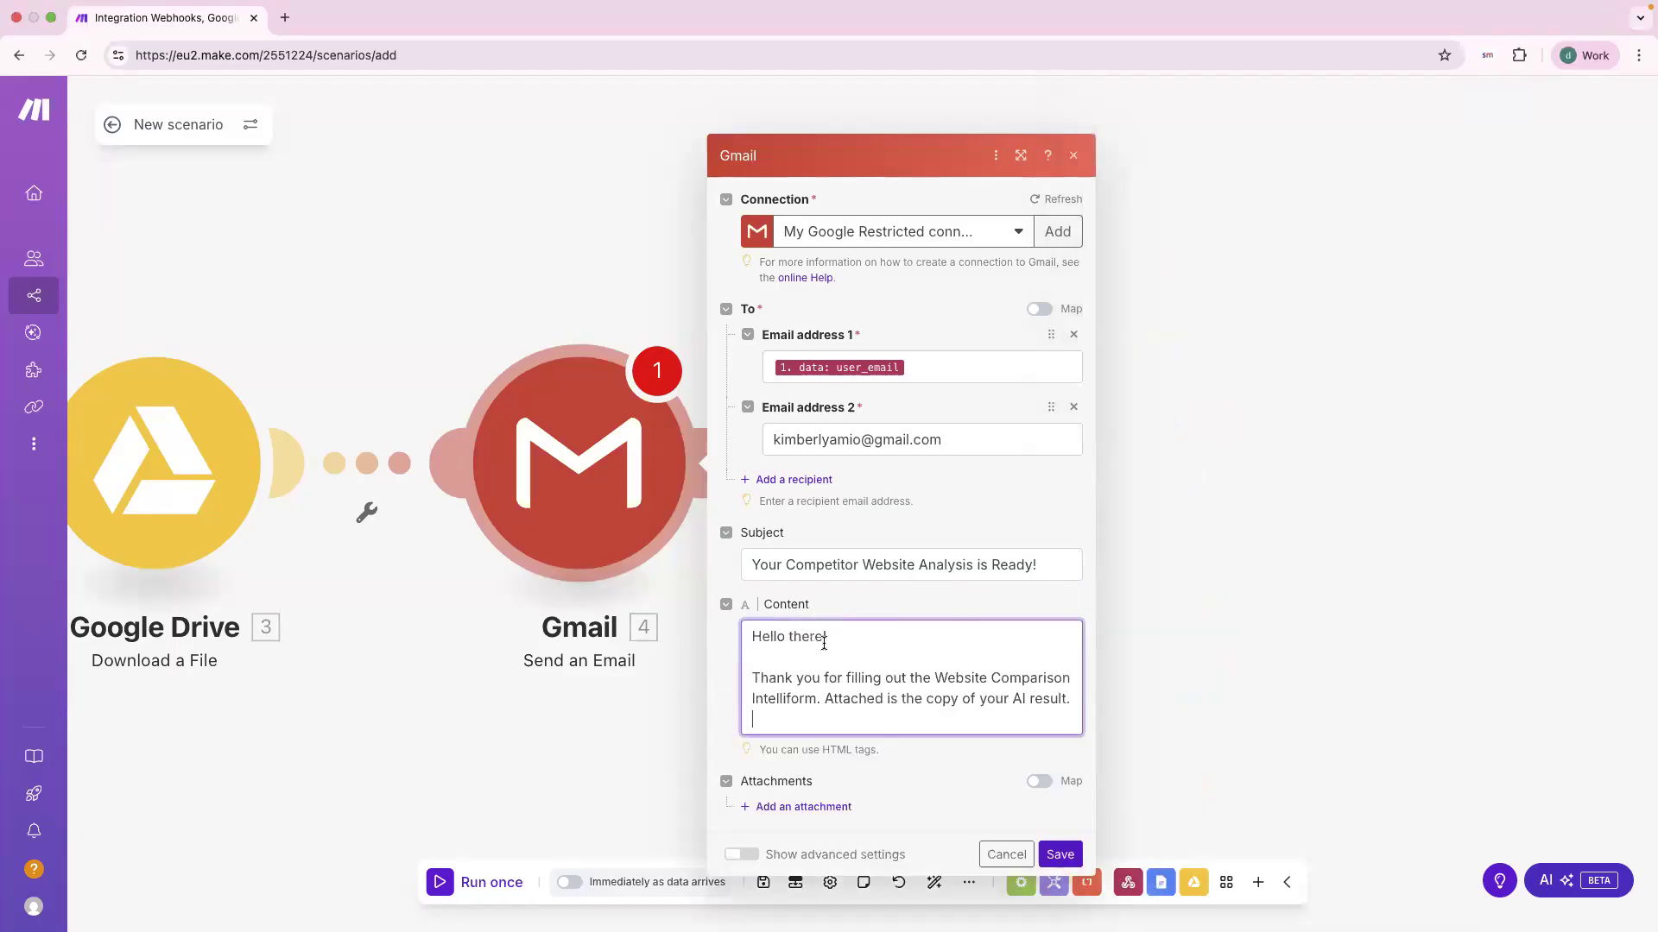
click(930, 568)
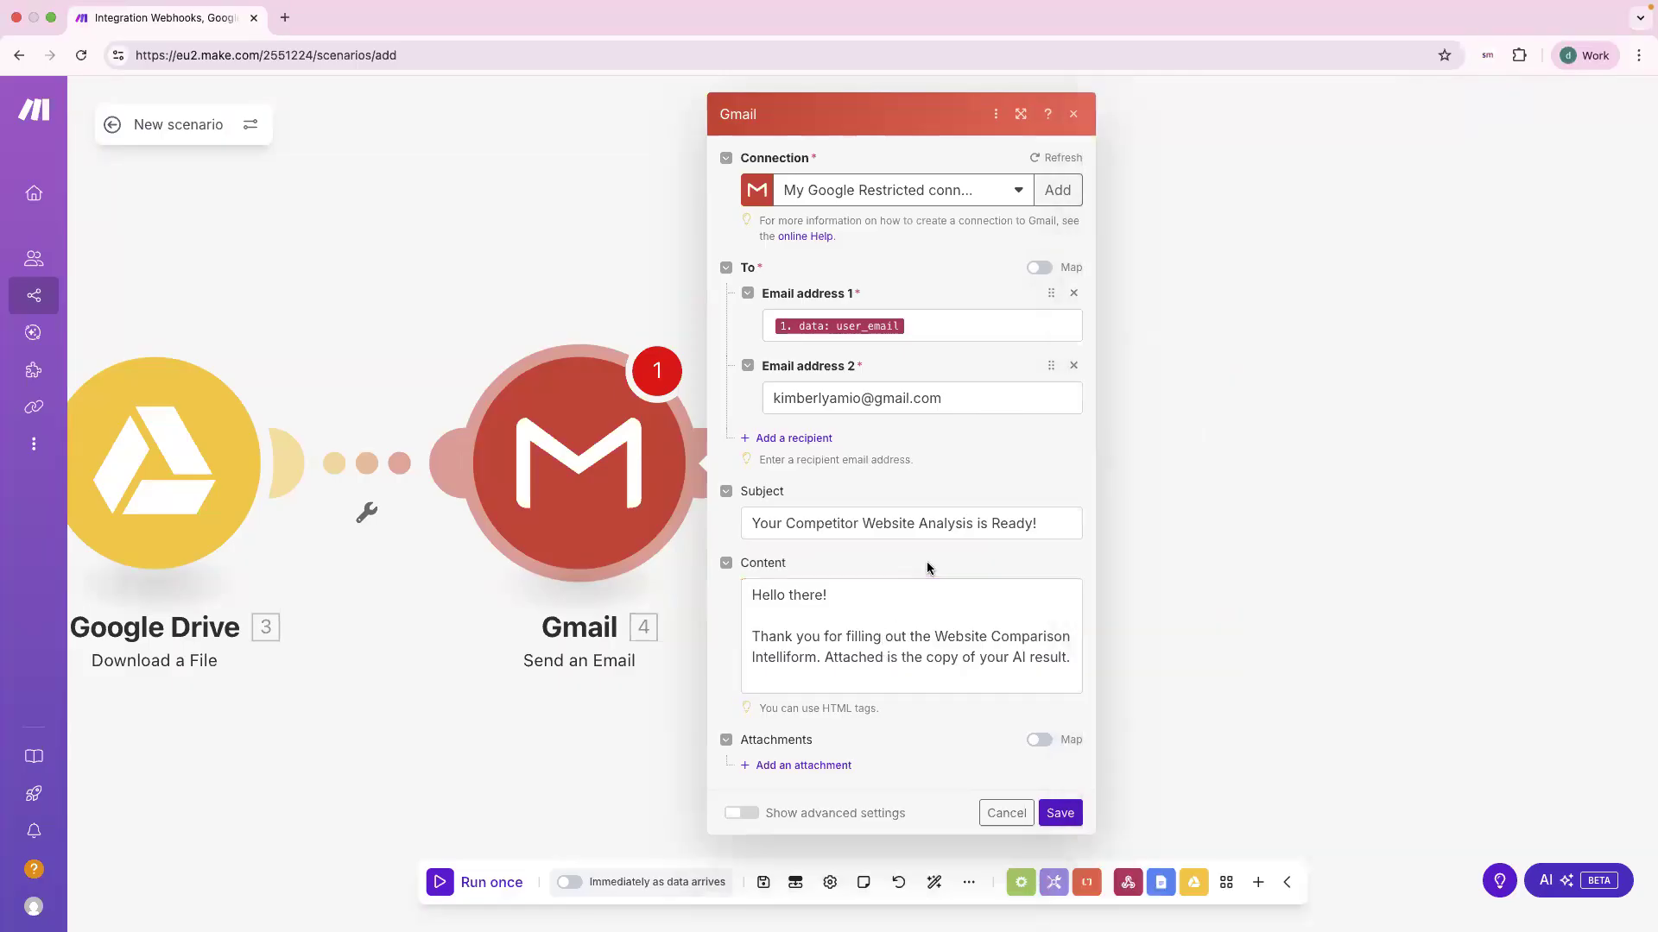
click(862, 660)
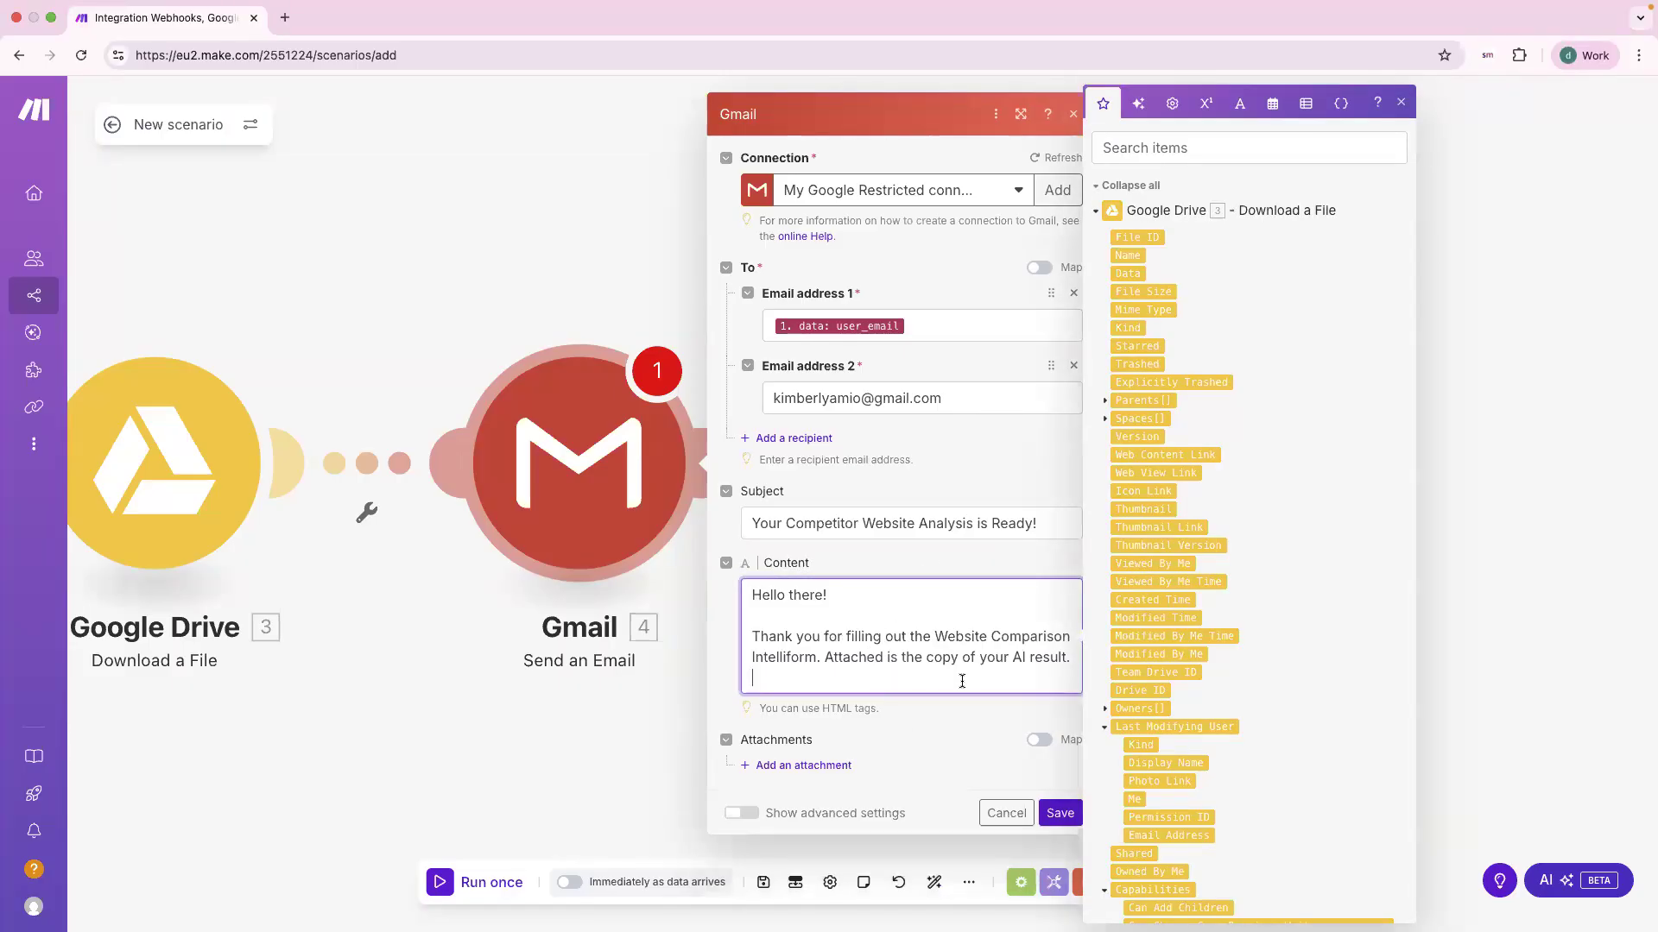
key(BackSpace)
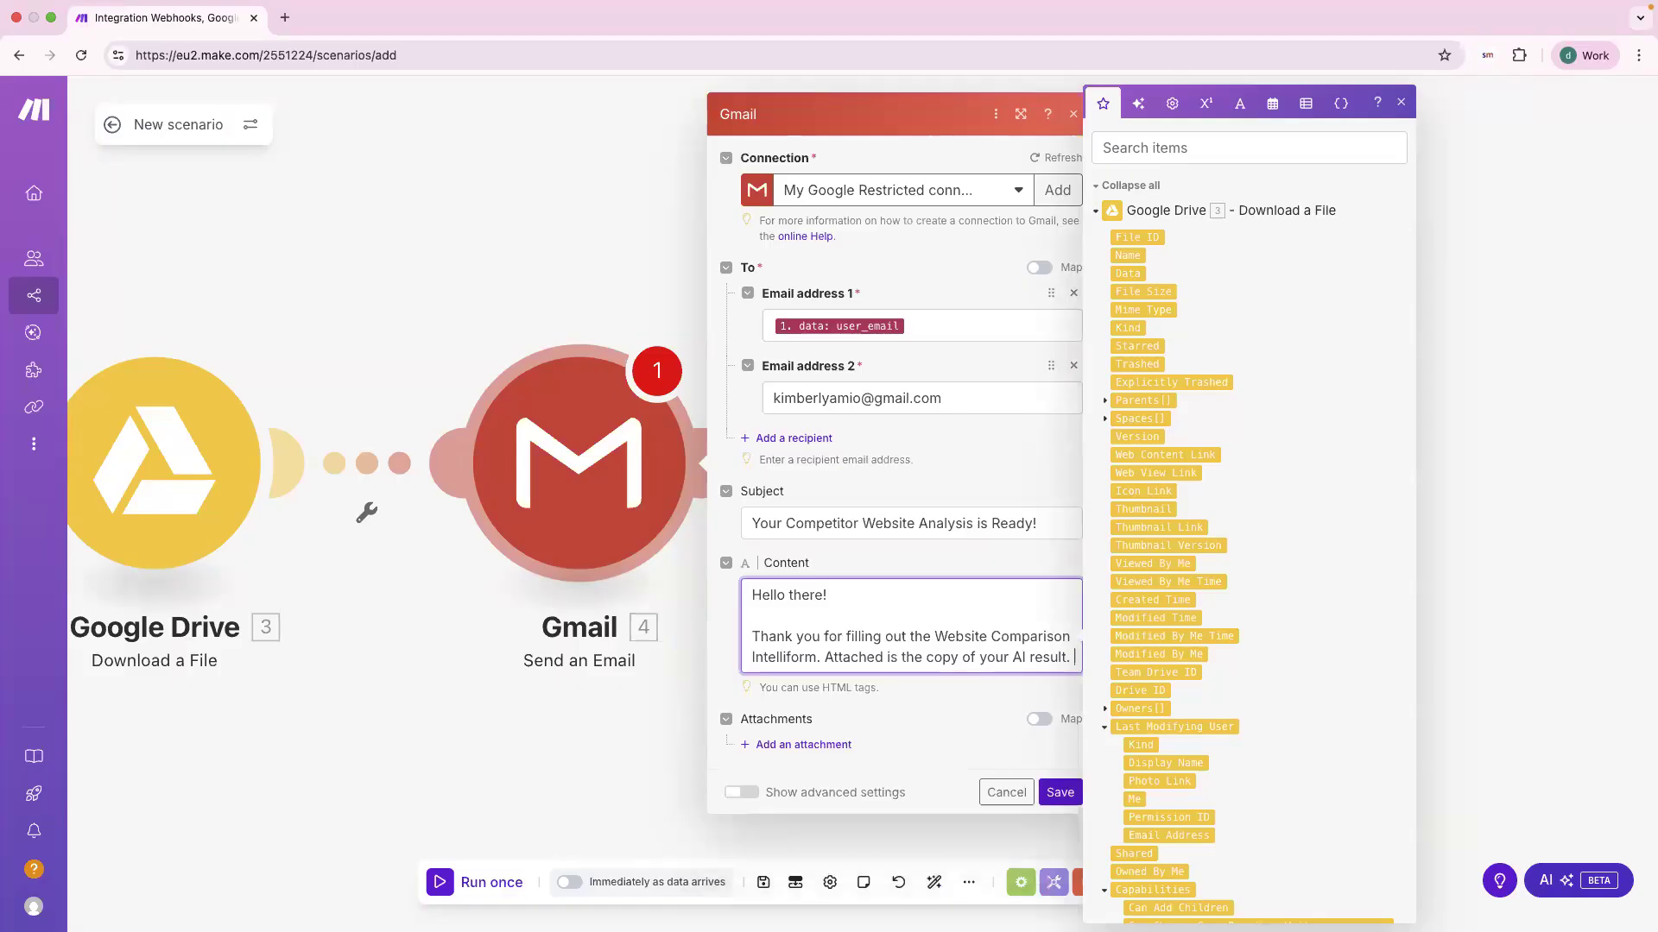
click(945, 565)
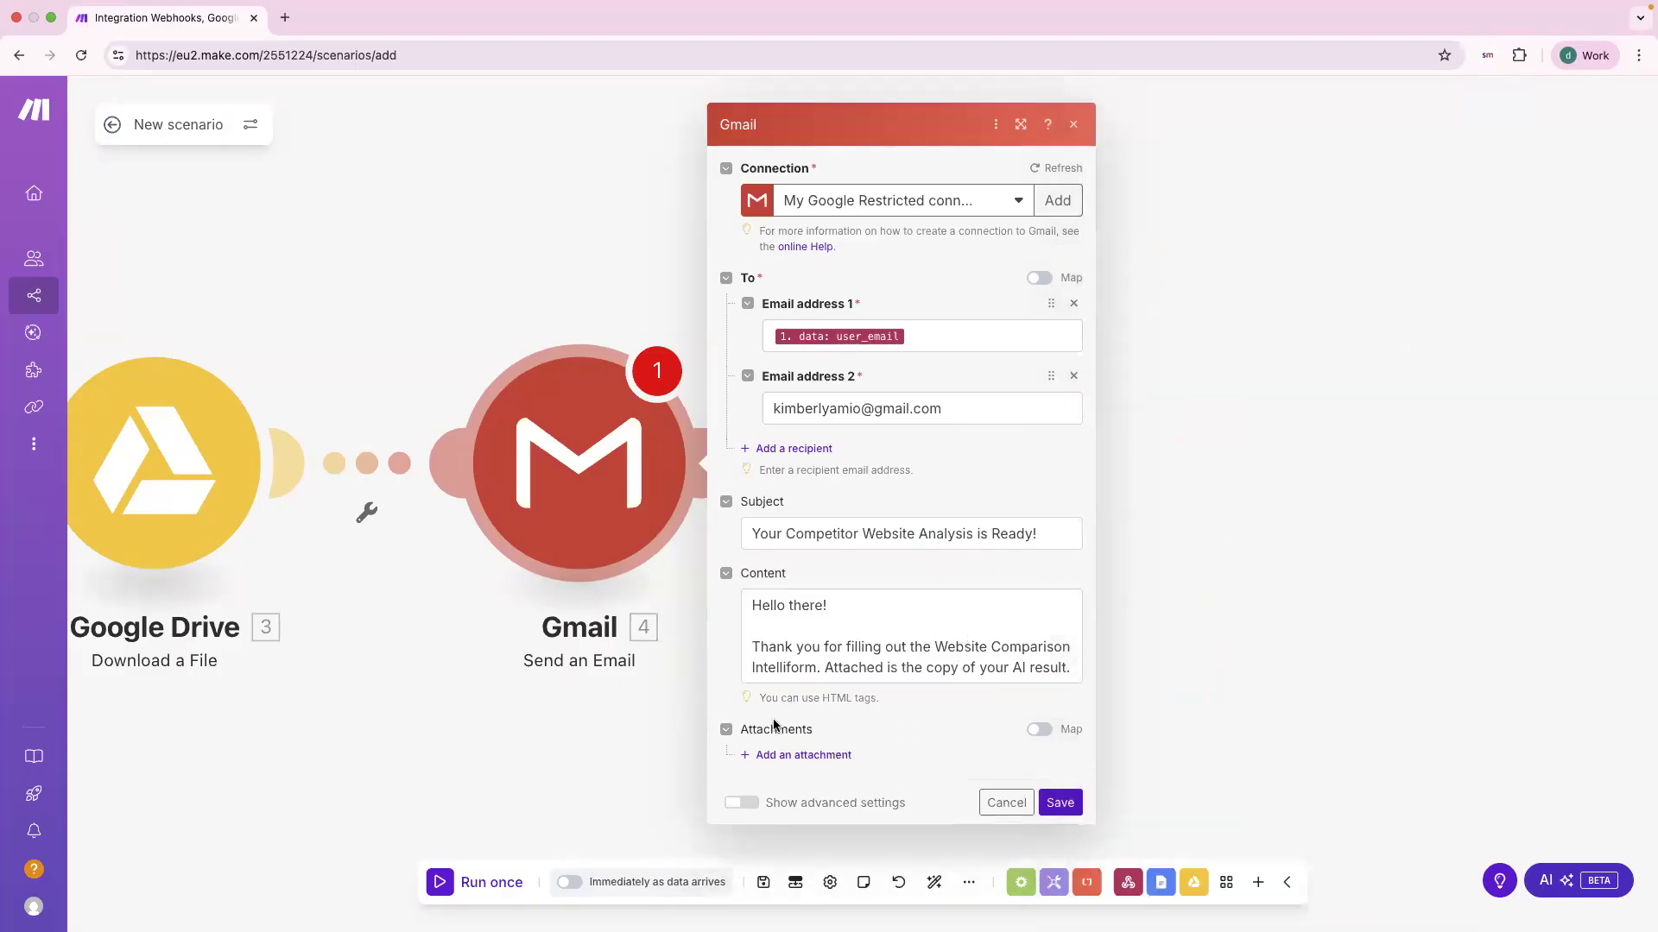
Step: Check the body text ends right after the sentence about the attached AI result
triple_click(1016, 664)
click(898, 604)
triple_click(896, 602)
click(902, 661)
click(838, 605)
drag(751, 598, 1076, 672)
click(872, 599)
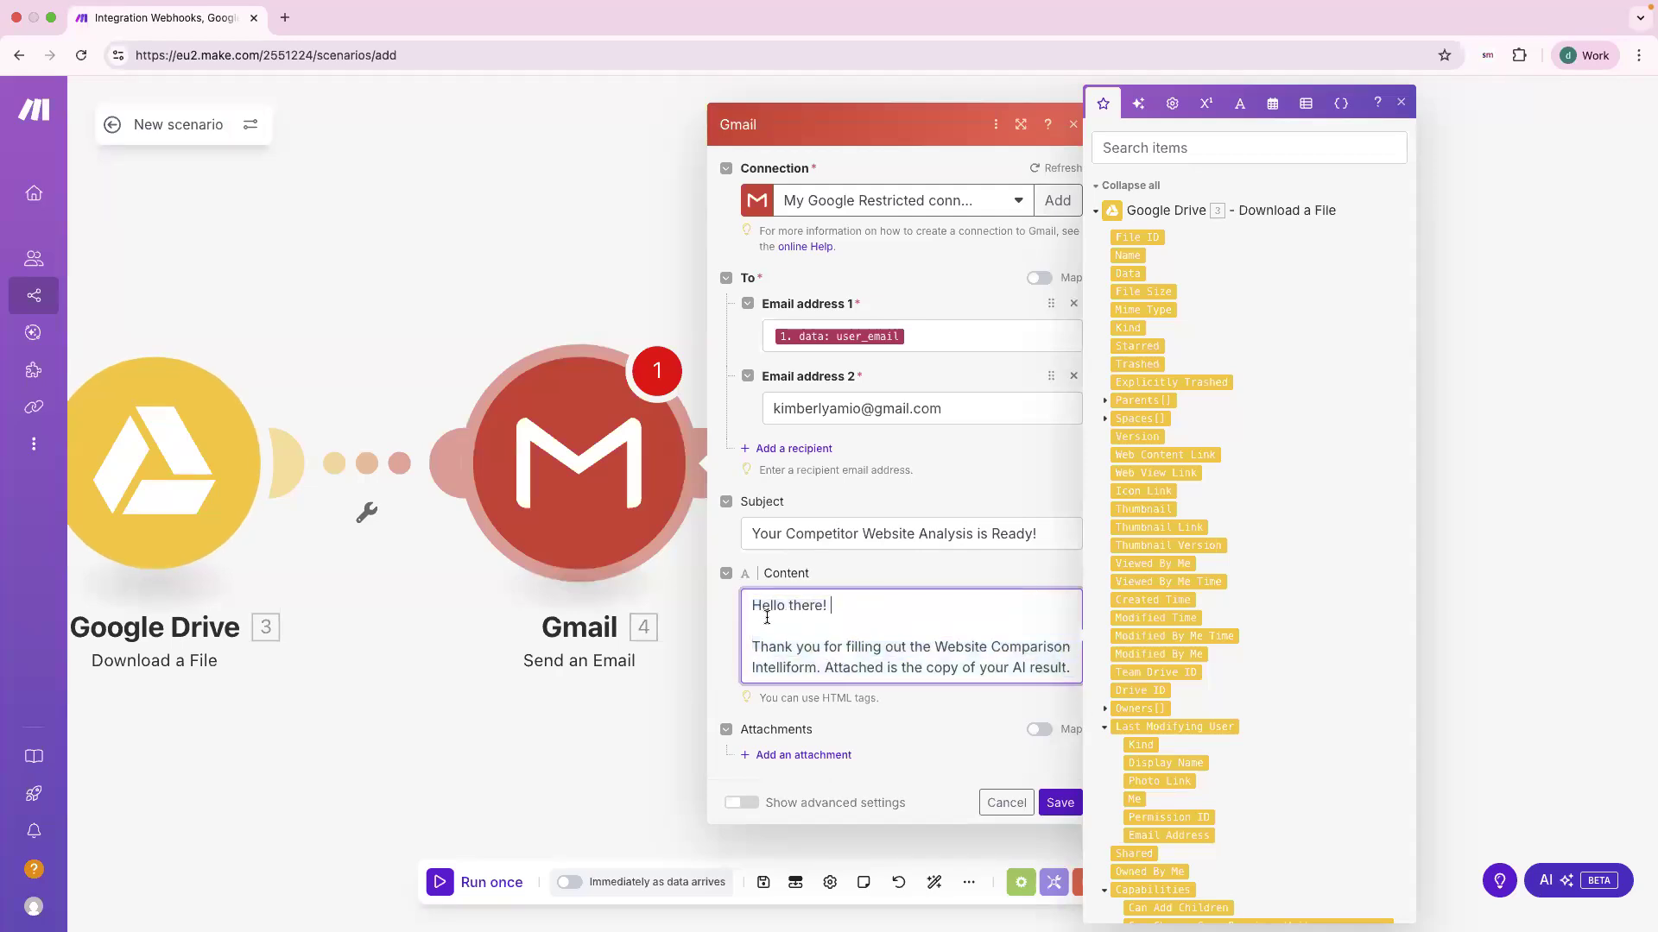
click(731, 639)
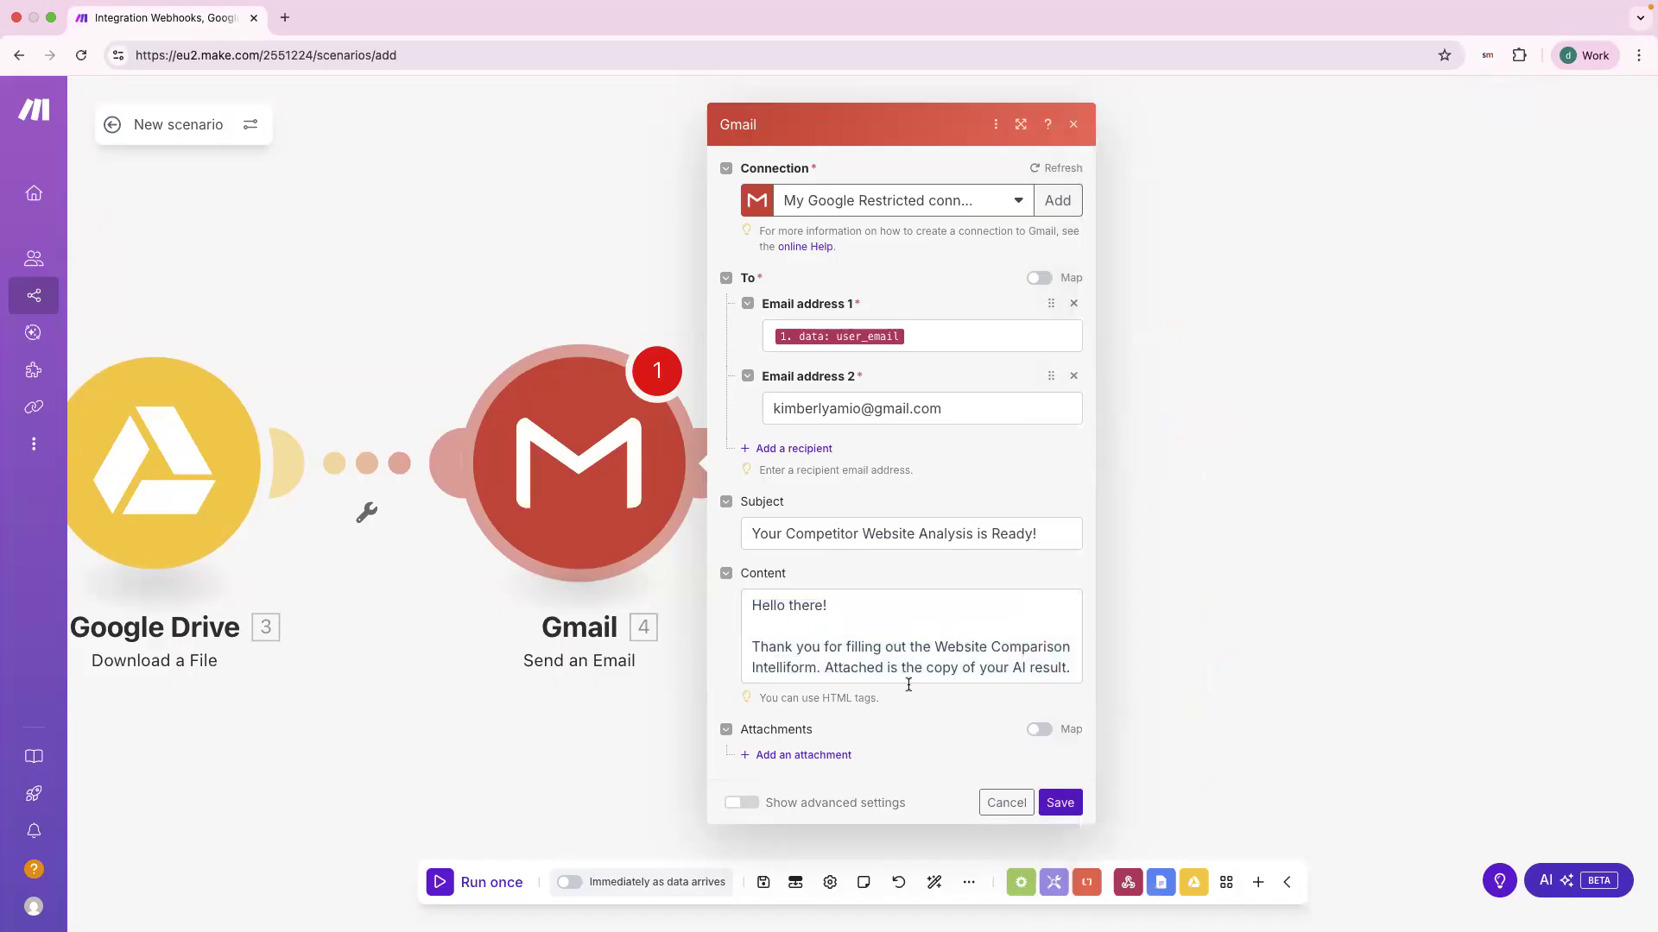
click(1071, 668)
click(842, 572)
Step: Attach the Google Drive downloaded file to the email and save the Gmail module
click(726, 736)
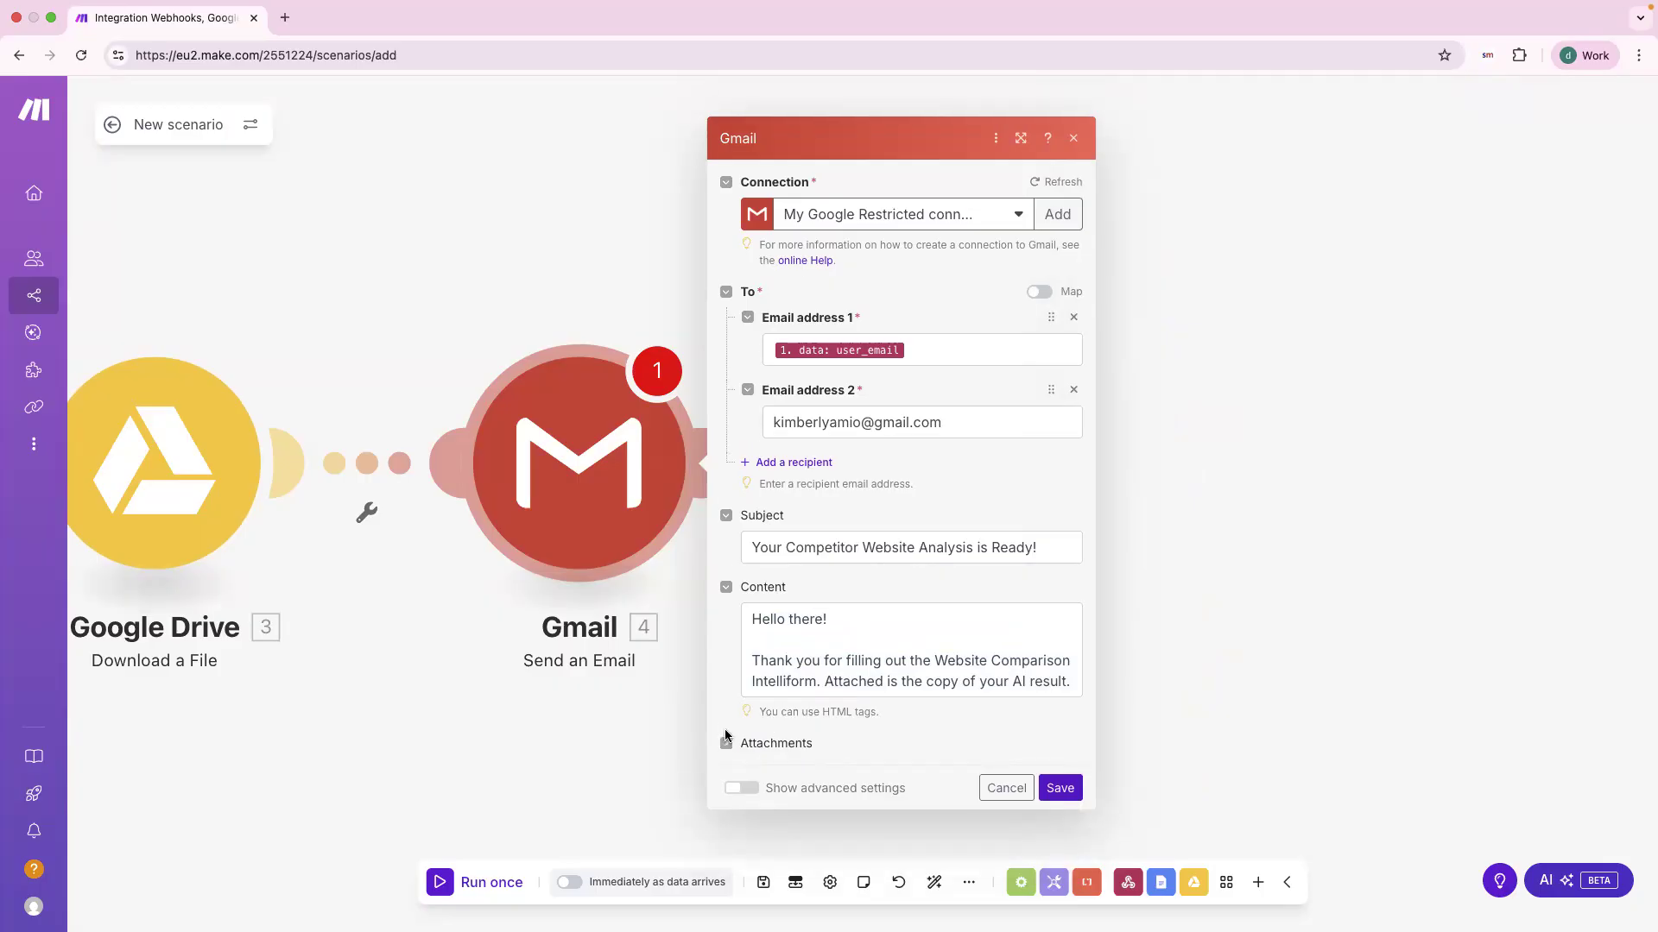
click(725, 736)
click(803, 755)
scroll(820, 723, down, 2)
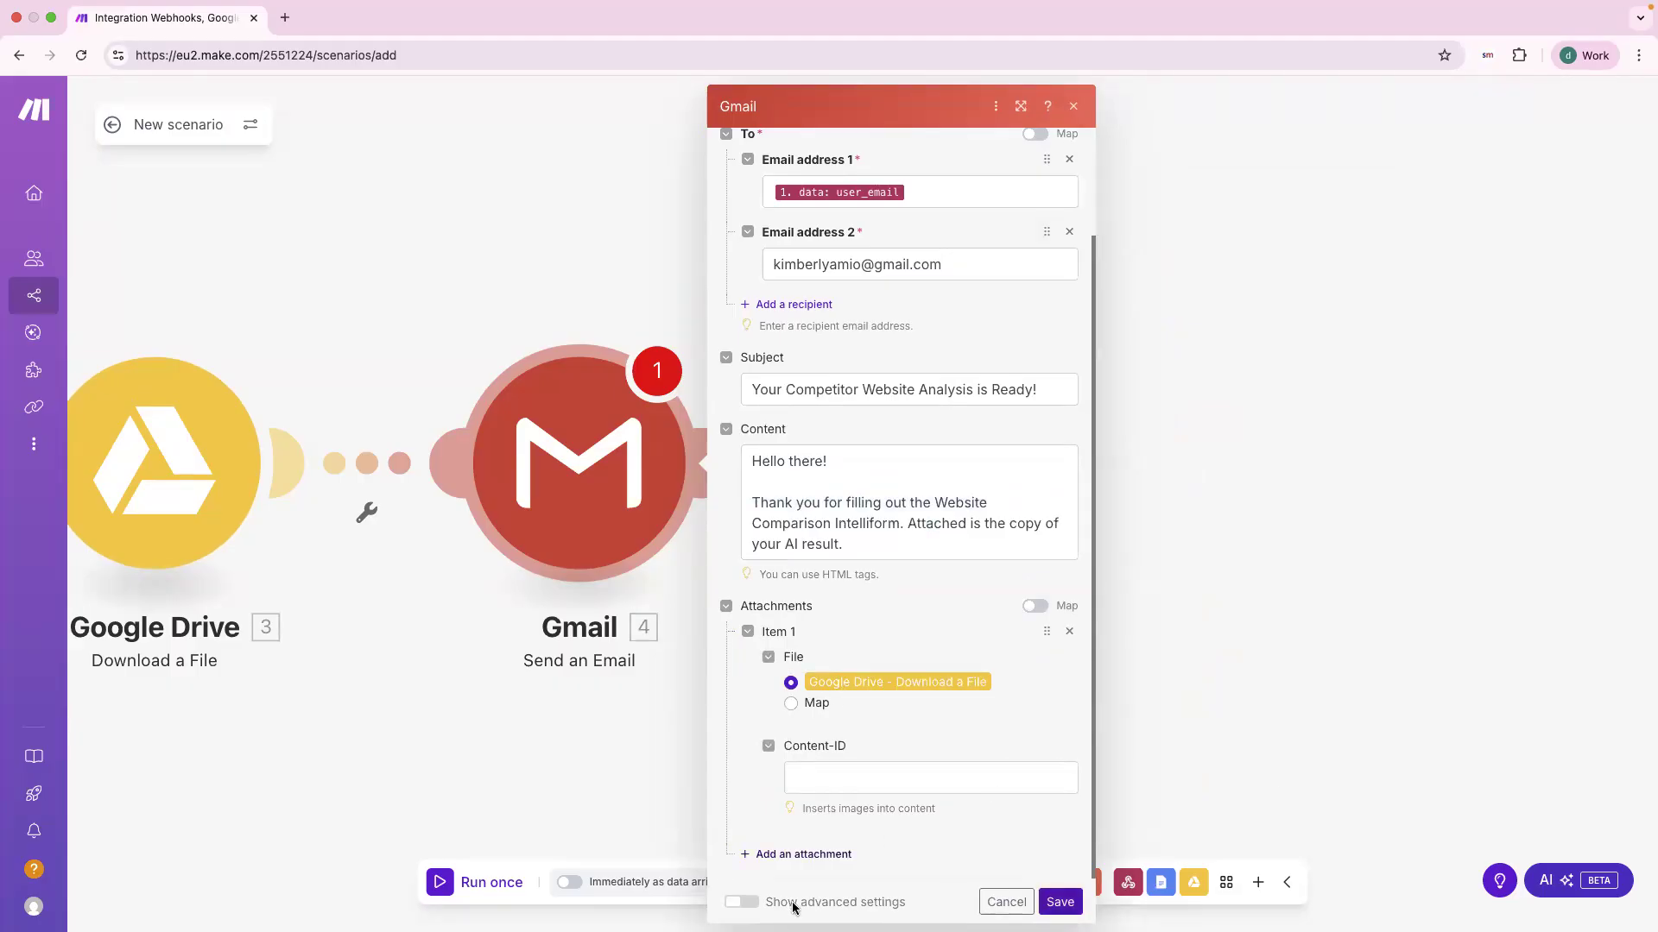
click(1062, 902)
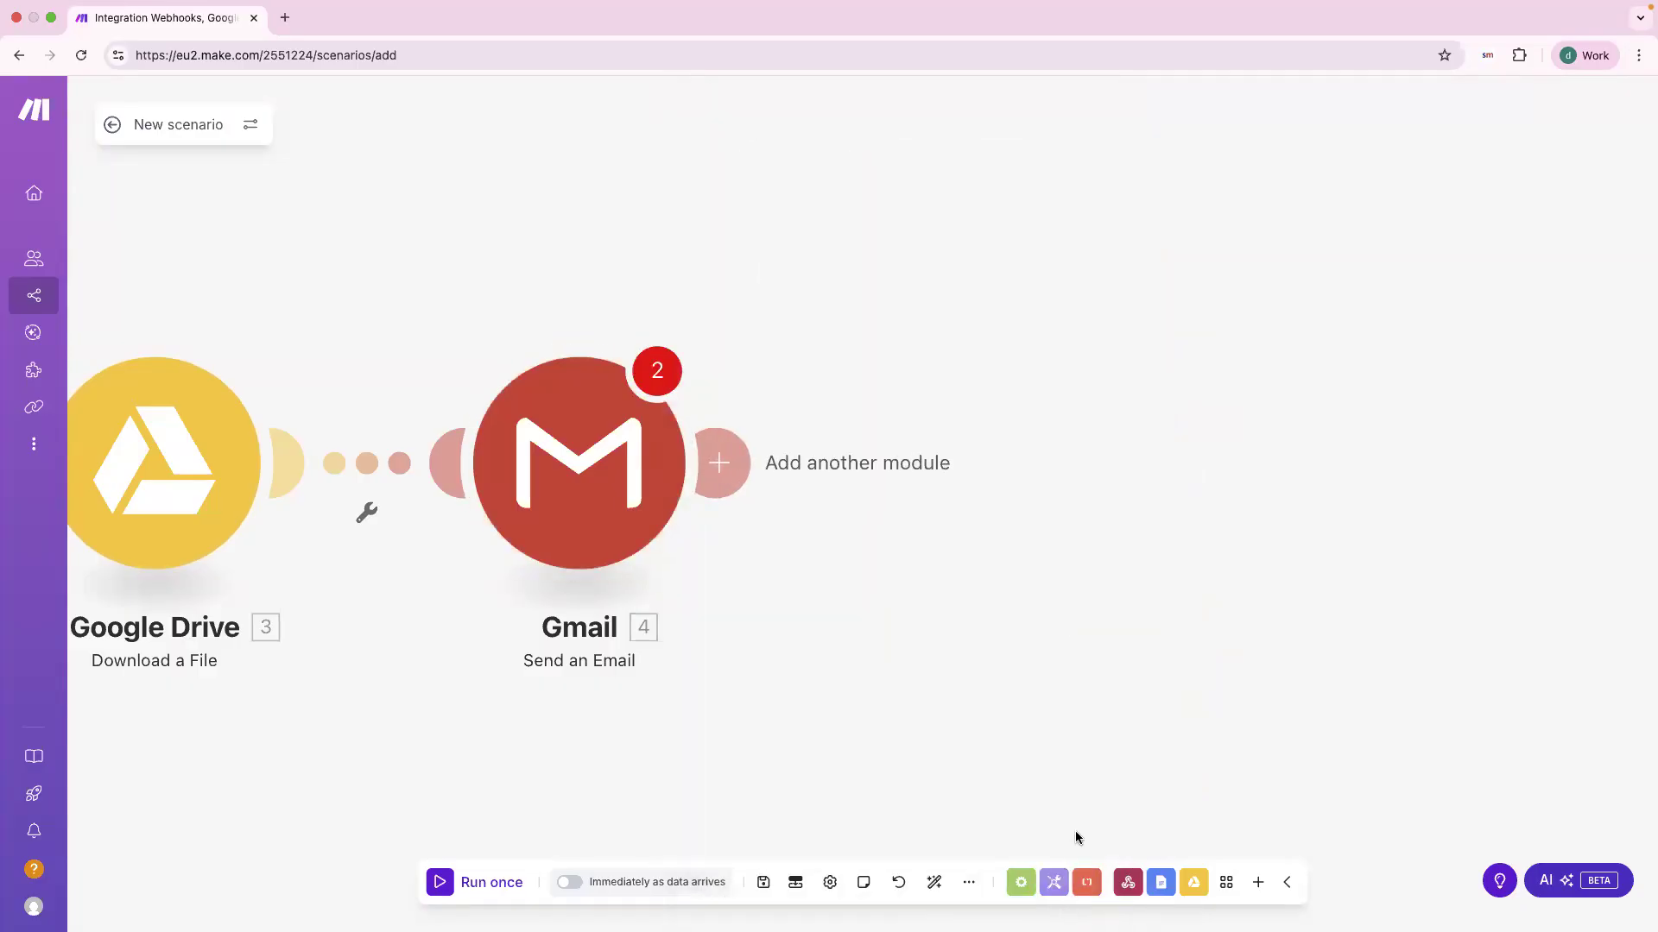
Step: Pan the canvas to centre all four modules, from Webhooks to Gmail
drag(864, 668, 1292, 652)
drag(1013, 736, 1136, 746)
scroll(1018, 739, down, 3)
drag(1019, 739, 953, 627)
scroll(936, 674, down, 2)
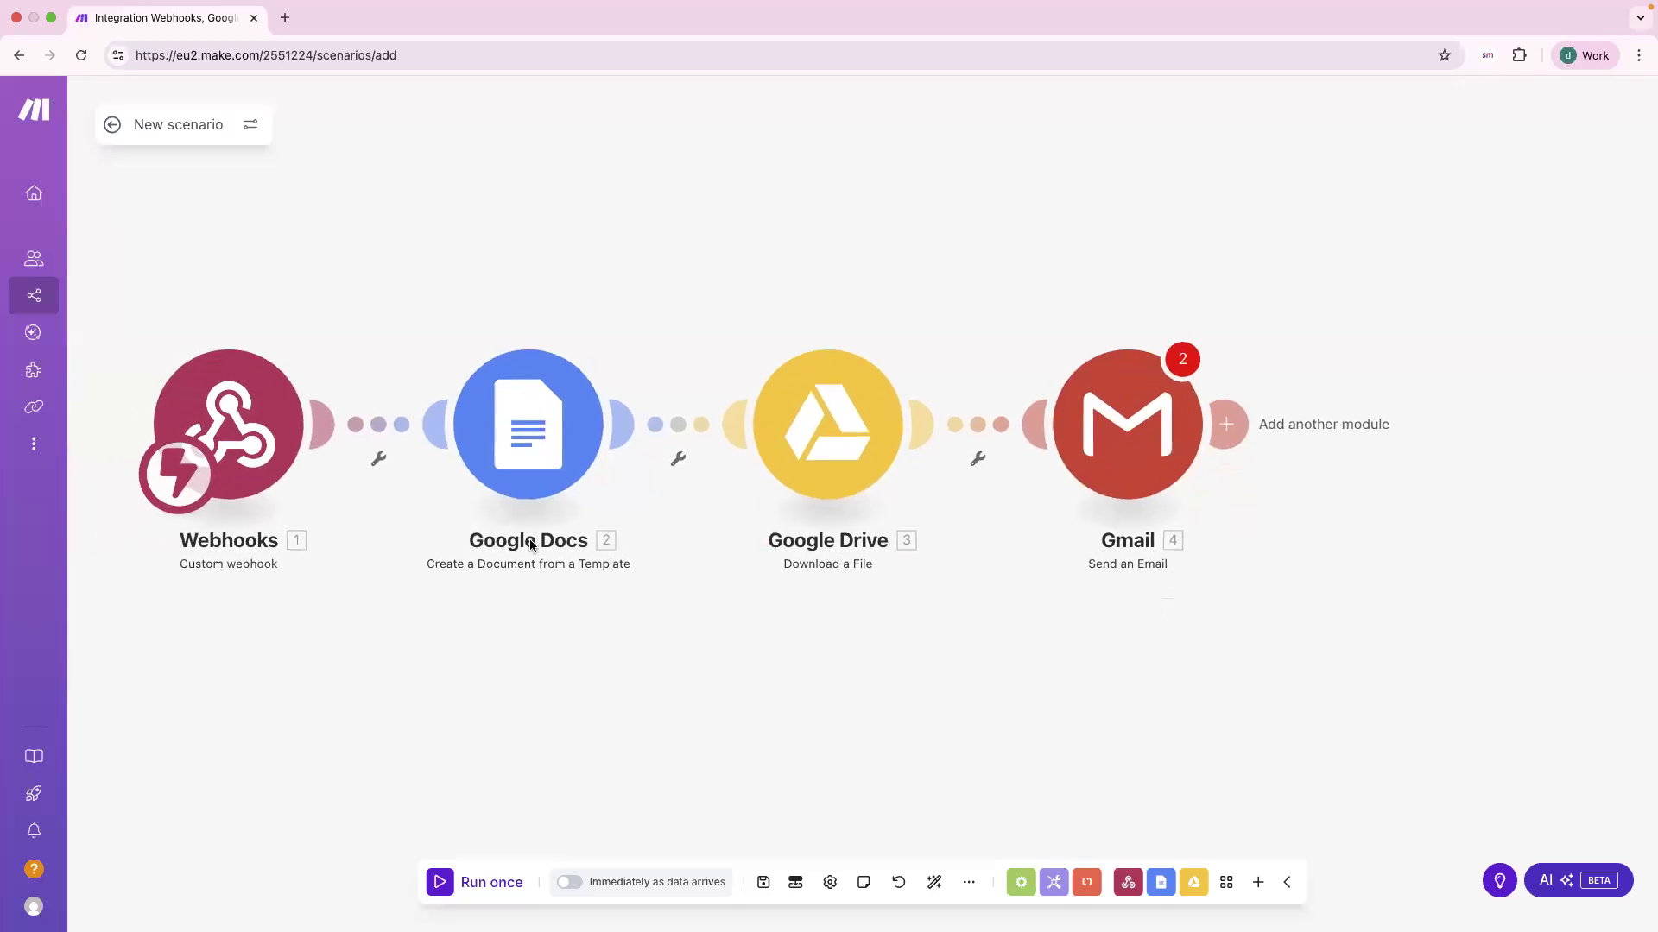
drag(1084, 669, 991, 673)
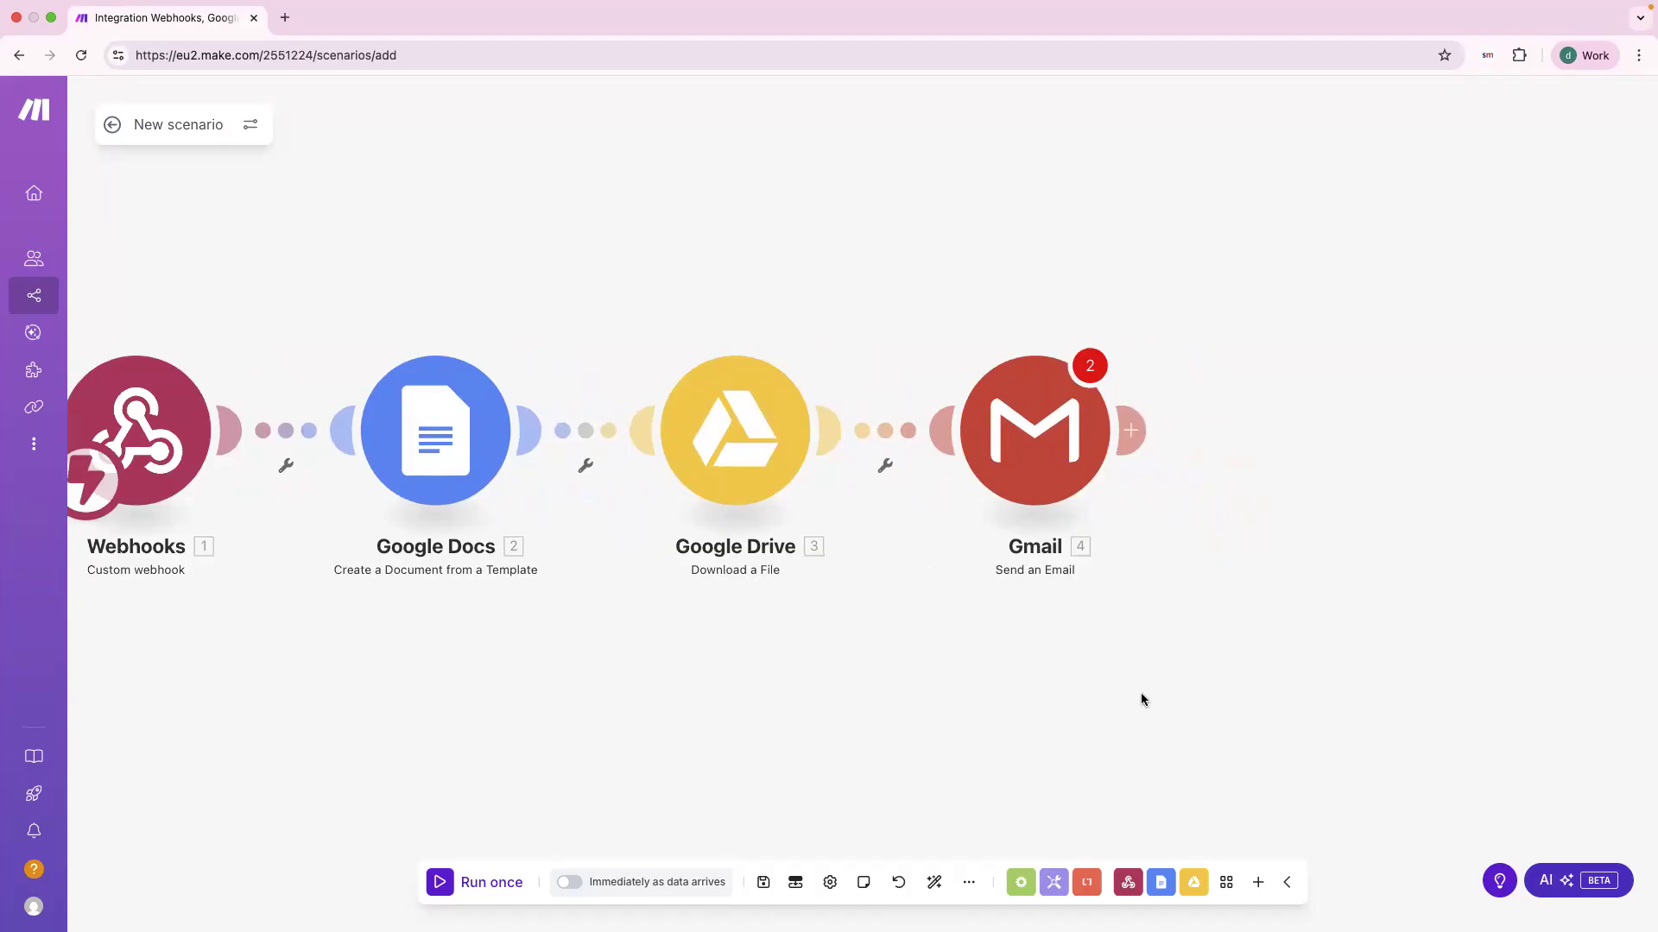
drag(319, 637, 423, 645)
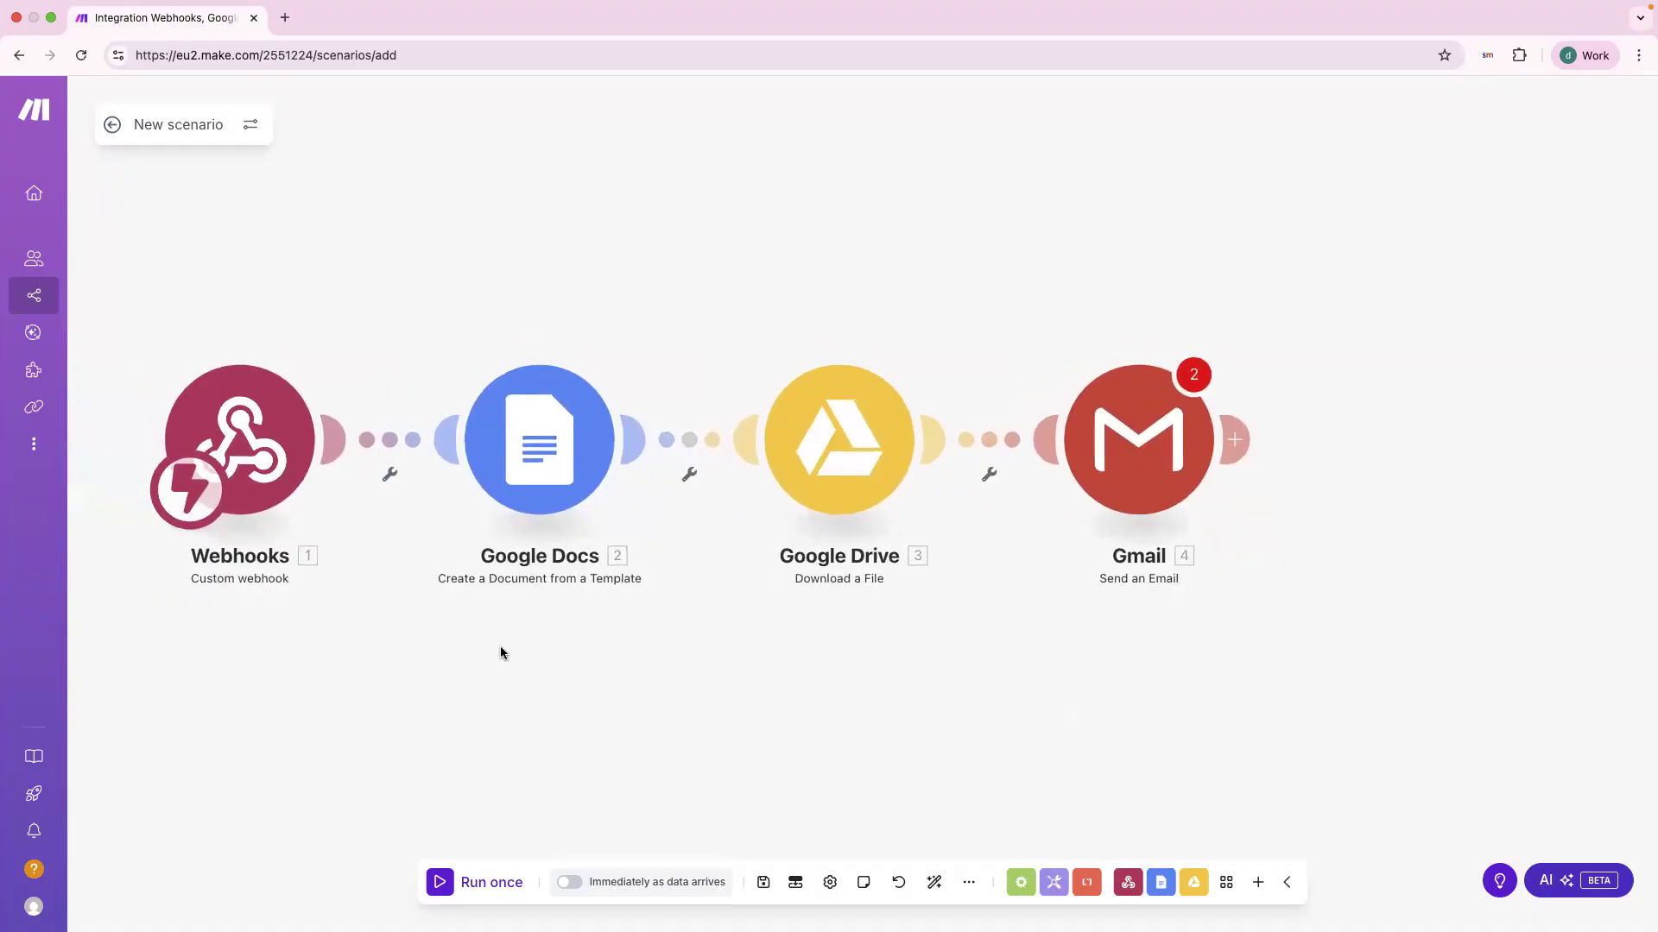
Step: Start a test run, dismiss the empty-value warnings, and re-save the Gmail module settings
click(446, 890)
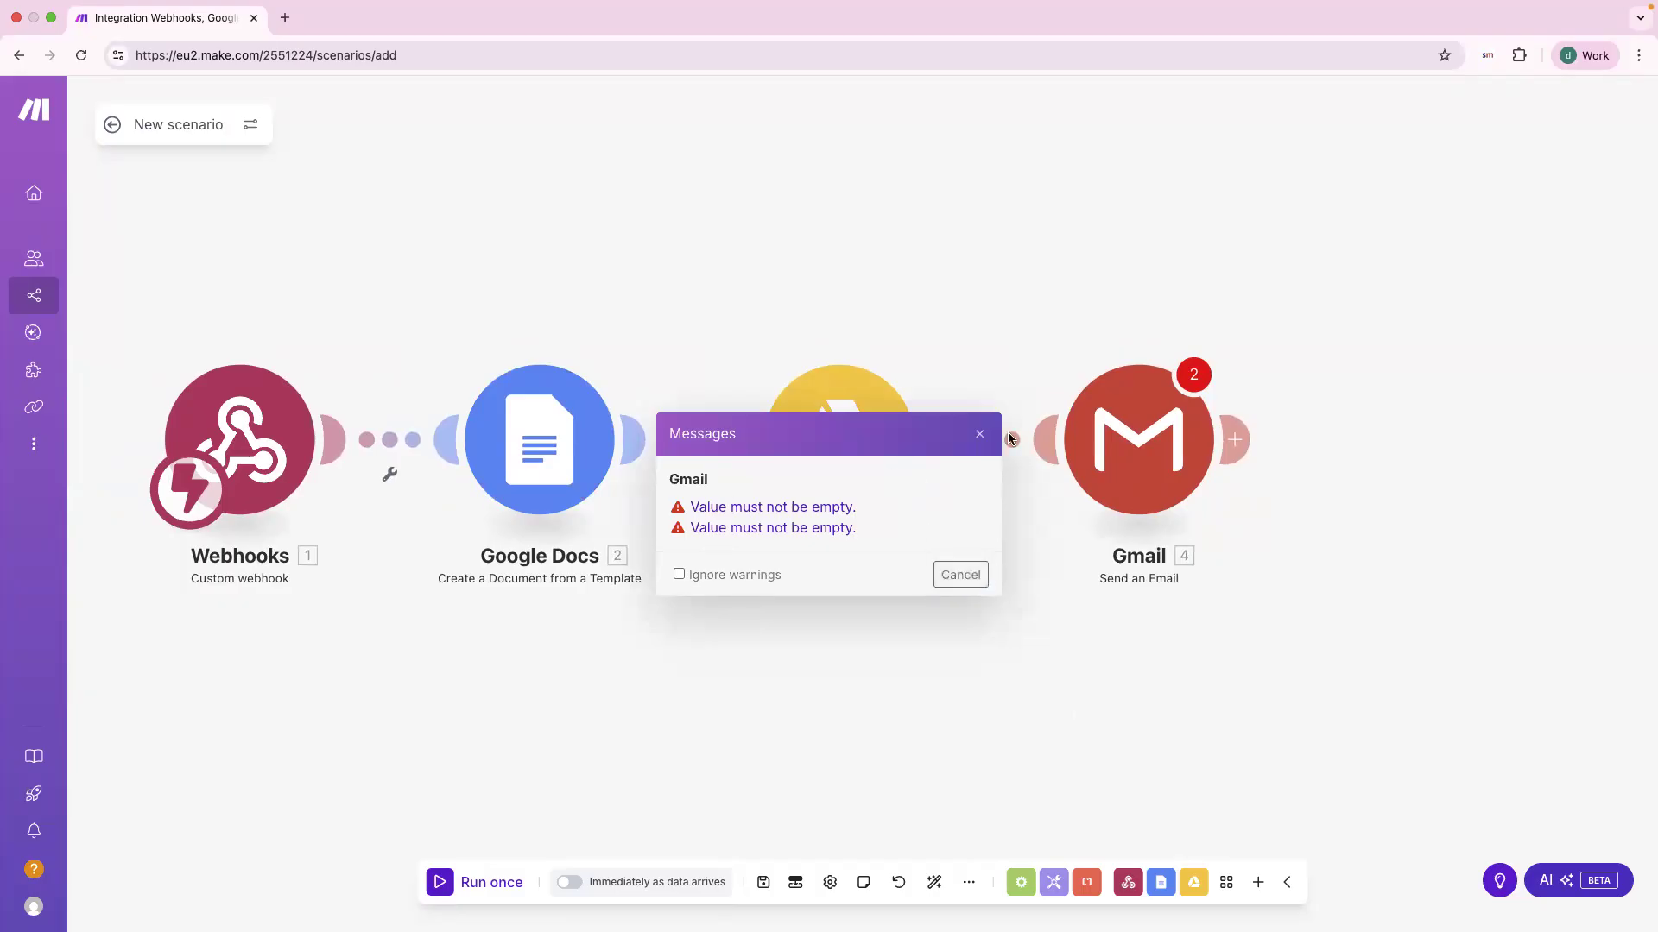
click(1197, 377)
click(1113, 442)
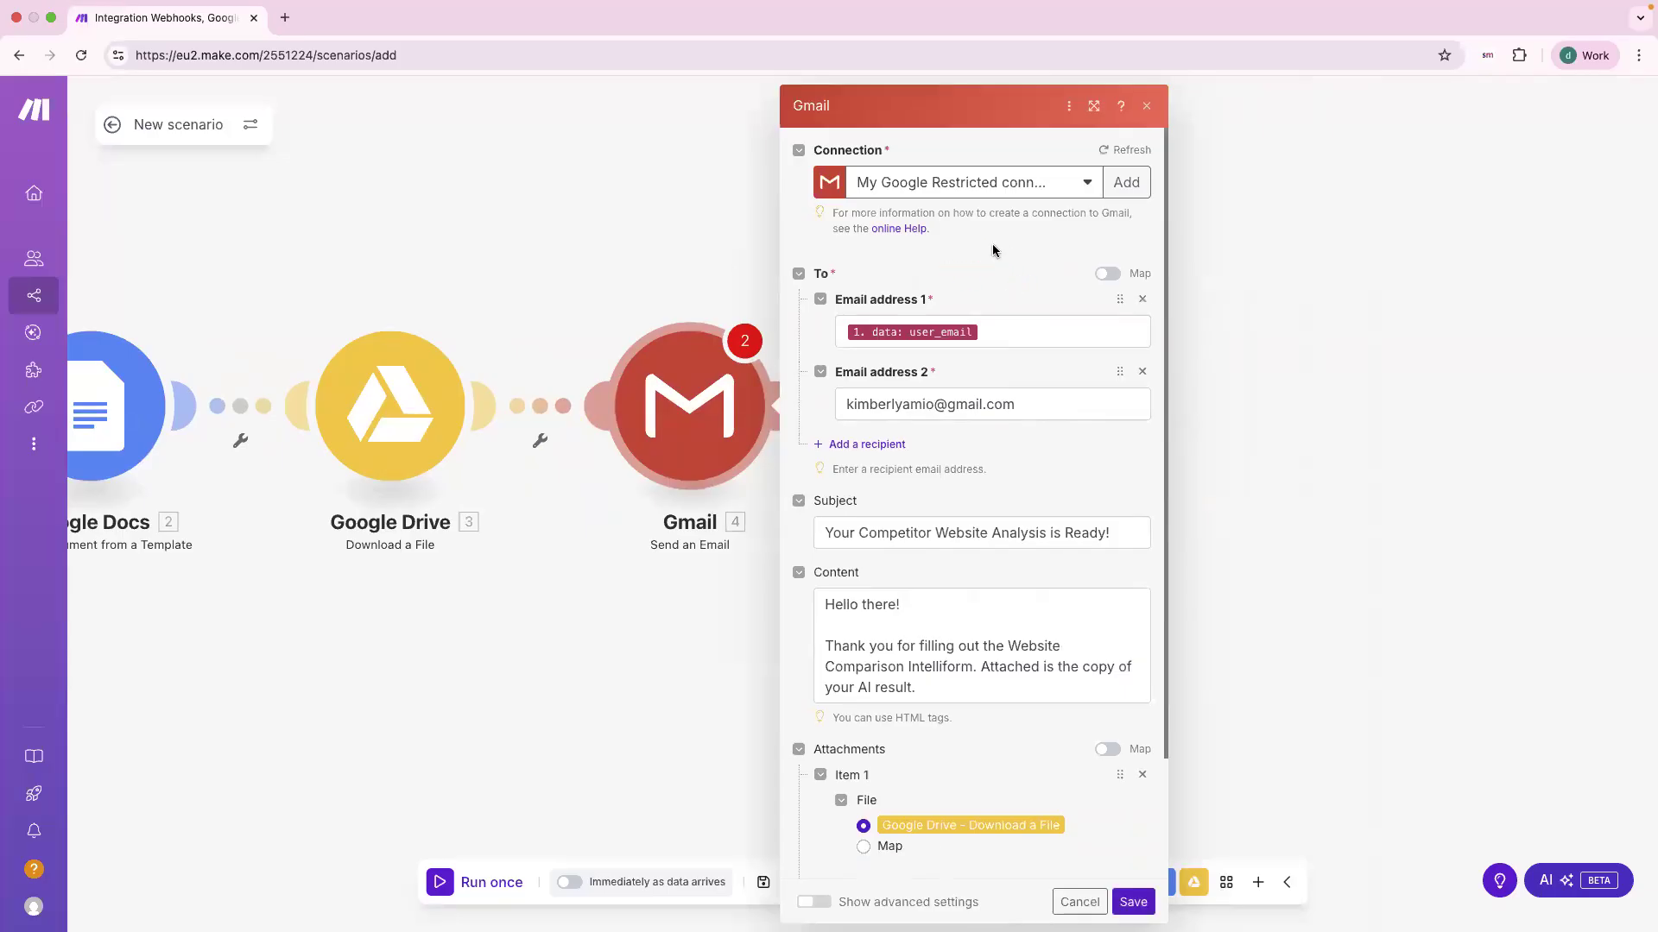
scroll(993, 251, down, 3)
scroll(1015, 237, up, 3)
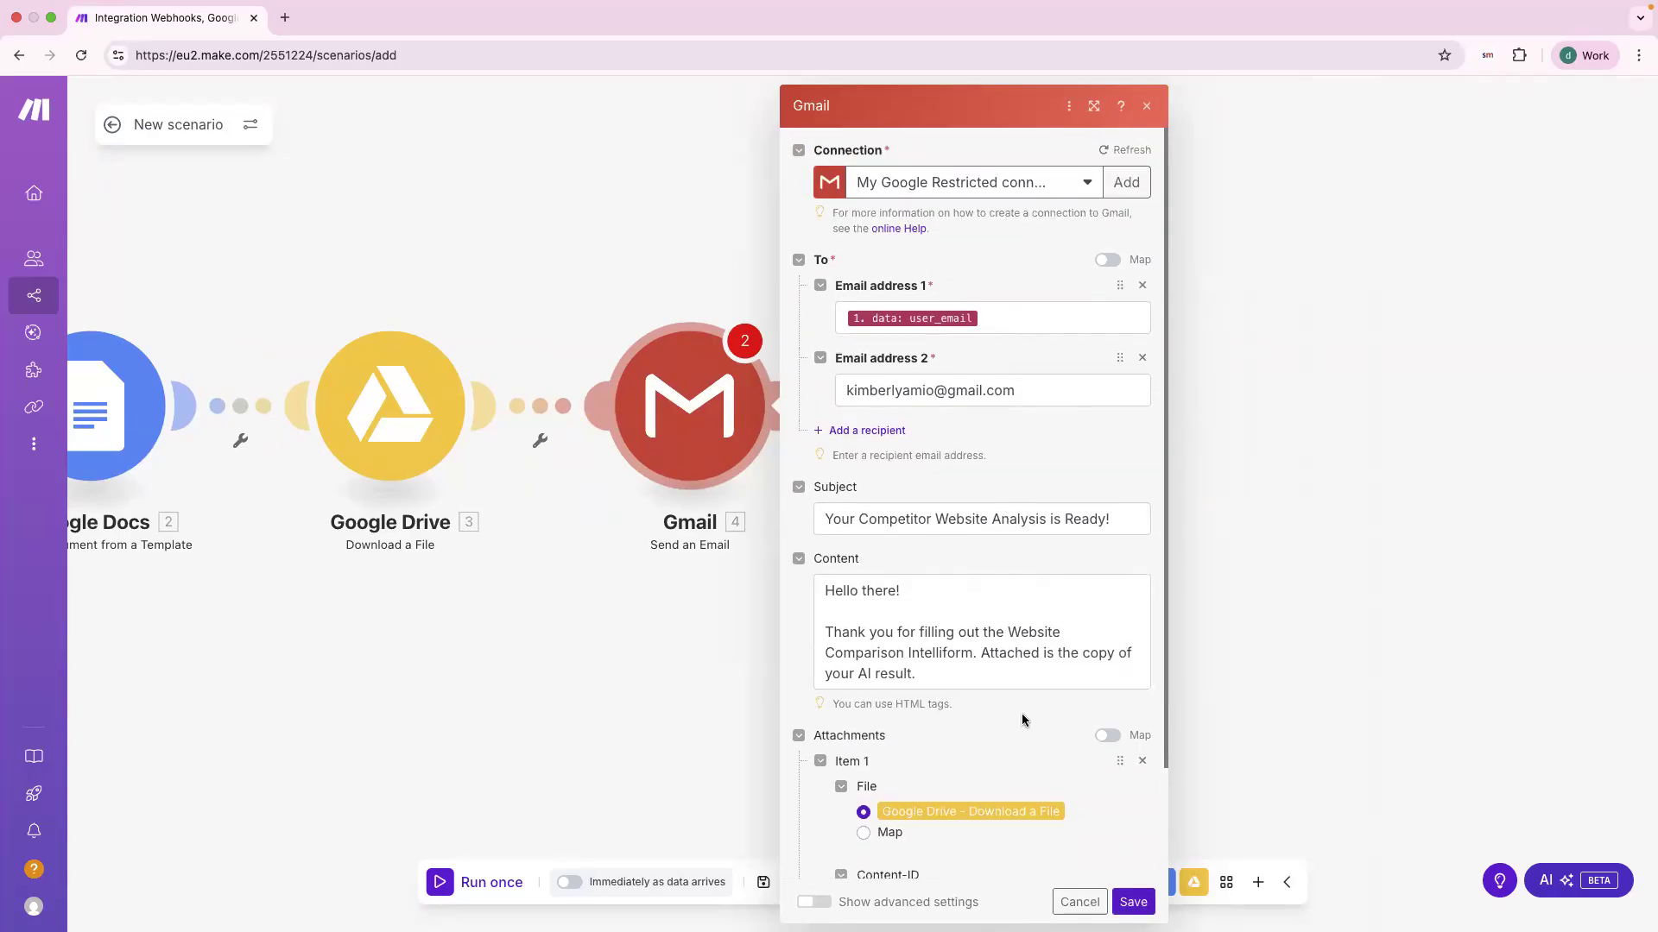
click(1133, 901)
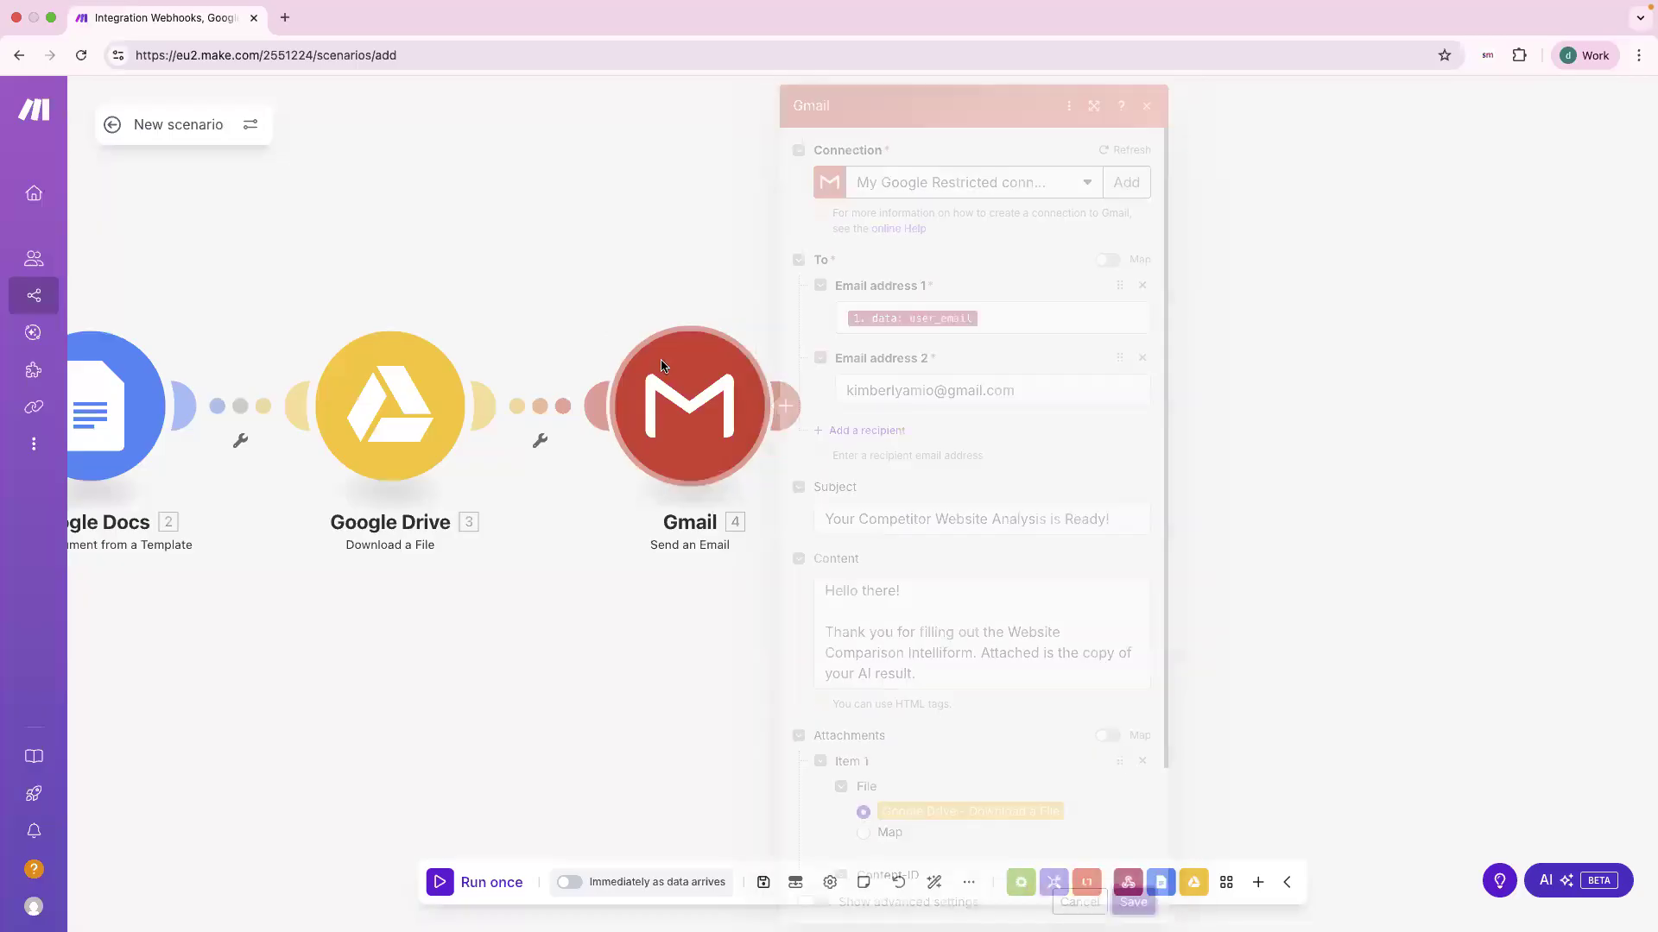
Step: Save the scenario's changes, run it once awaiting webhook data, and switch to AskSpot
click(111, 128)
click(984, 242)
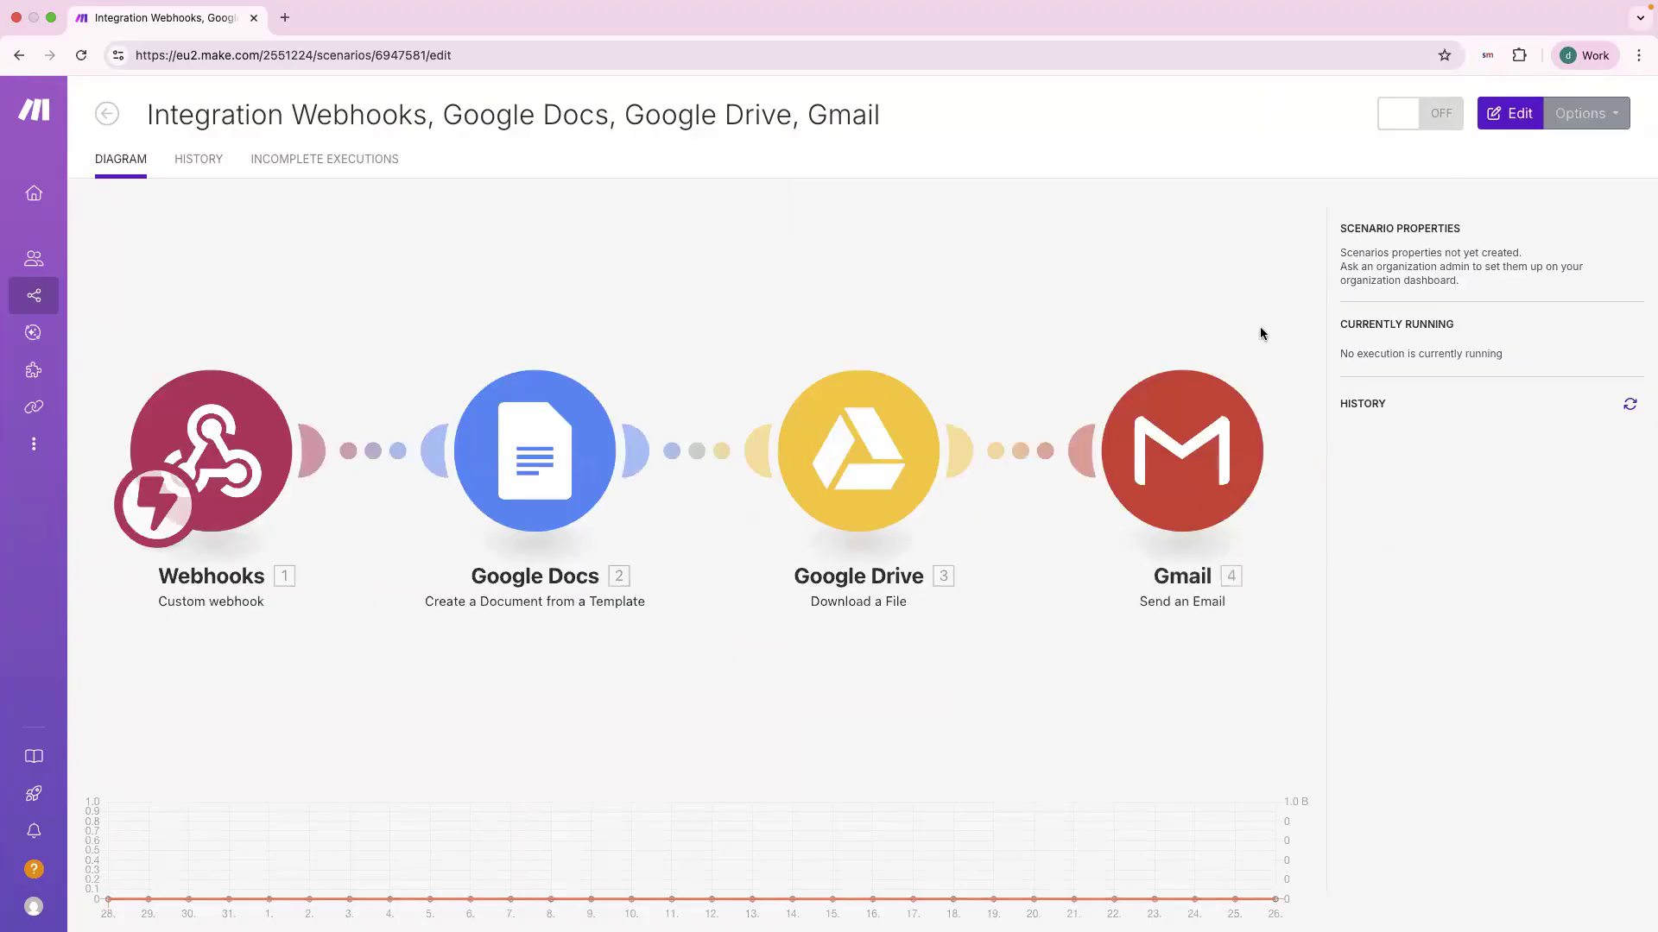
click(1520, 115)
click(438, 881)
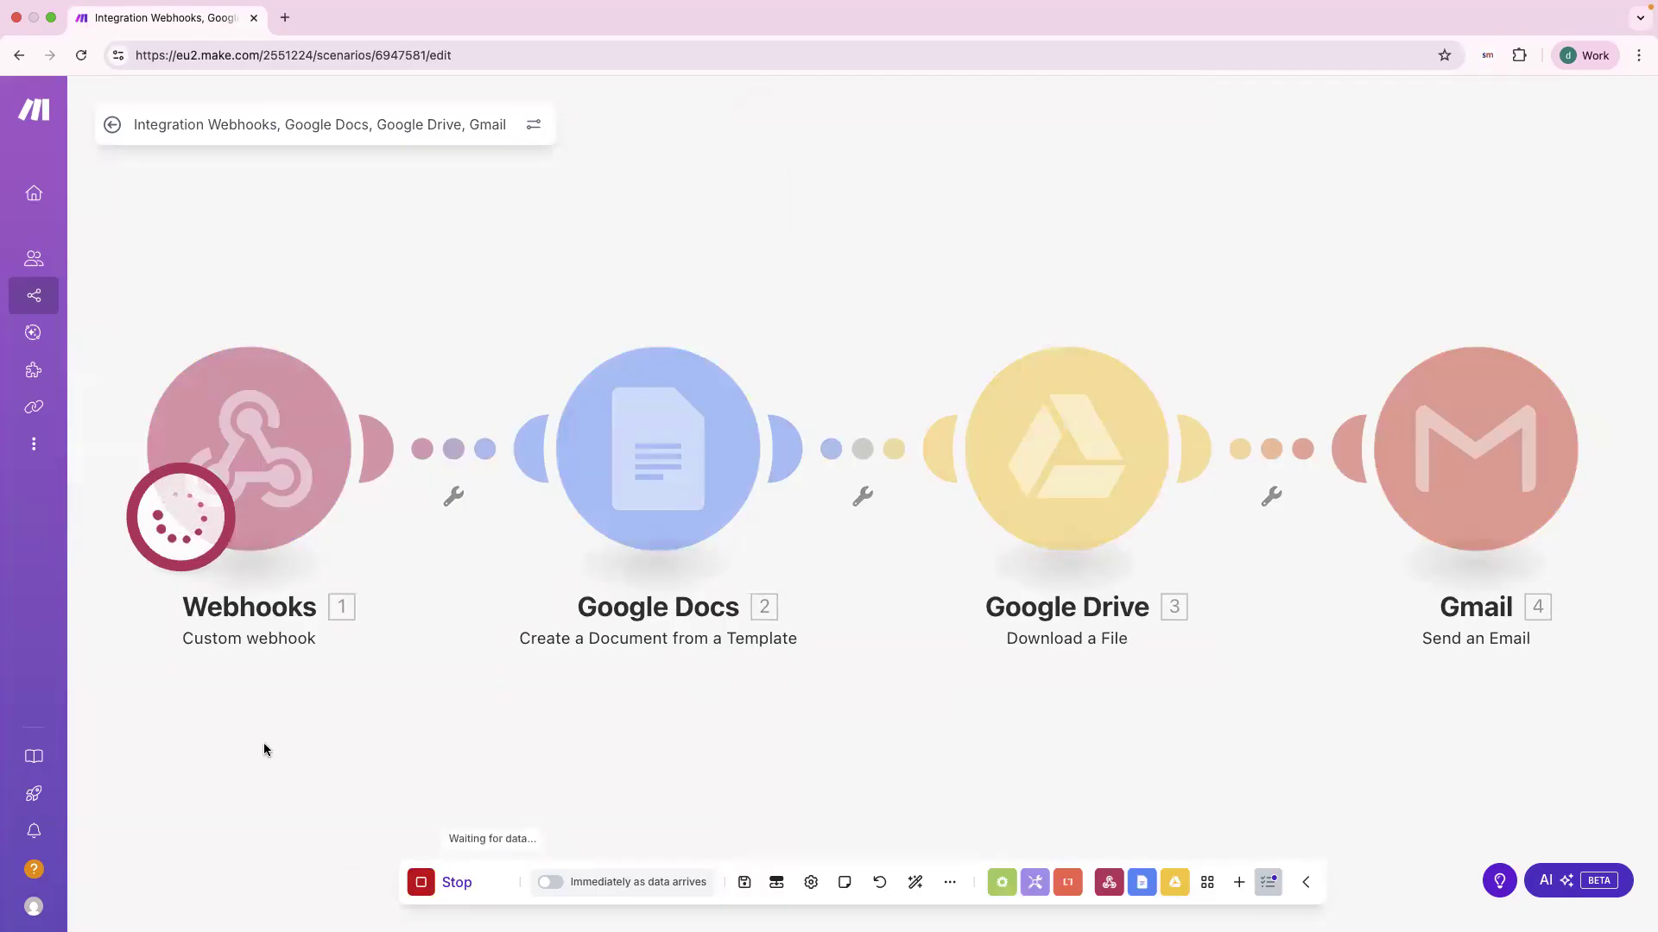
key(ctrl+Left)
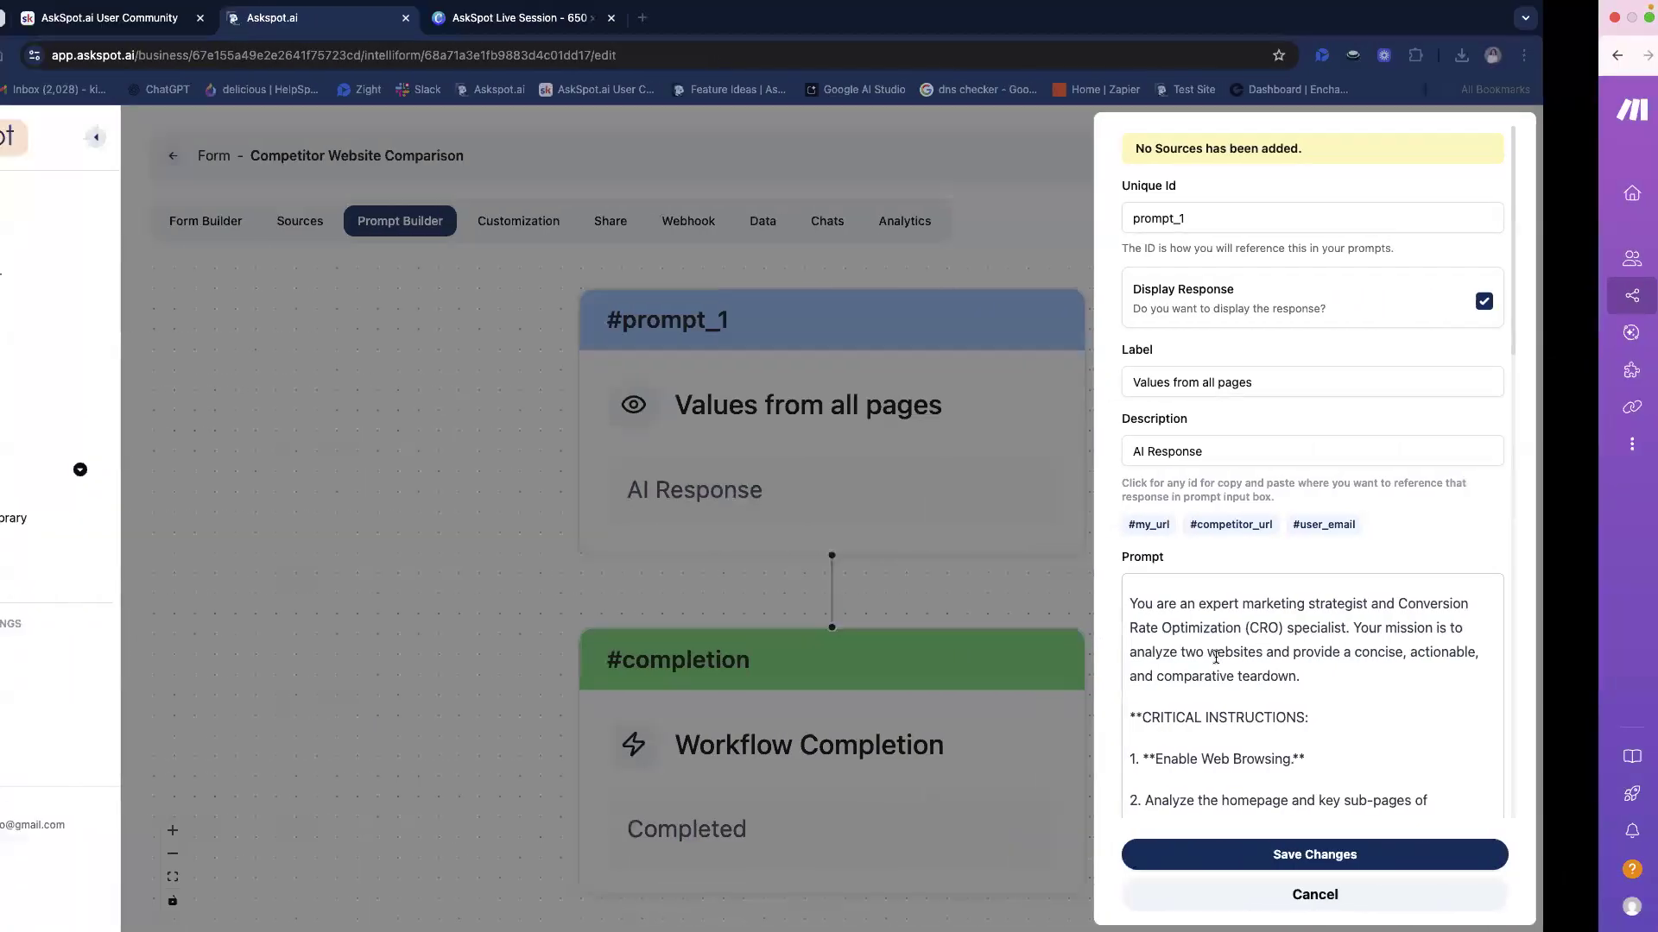
Step: Open the form preview and paste oakislandac.com from the Data tab as the Website URL
click(1426, 894)
click(1450, 158)
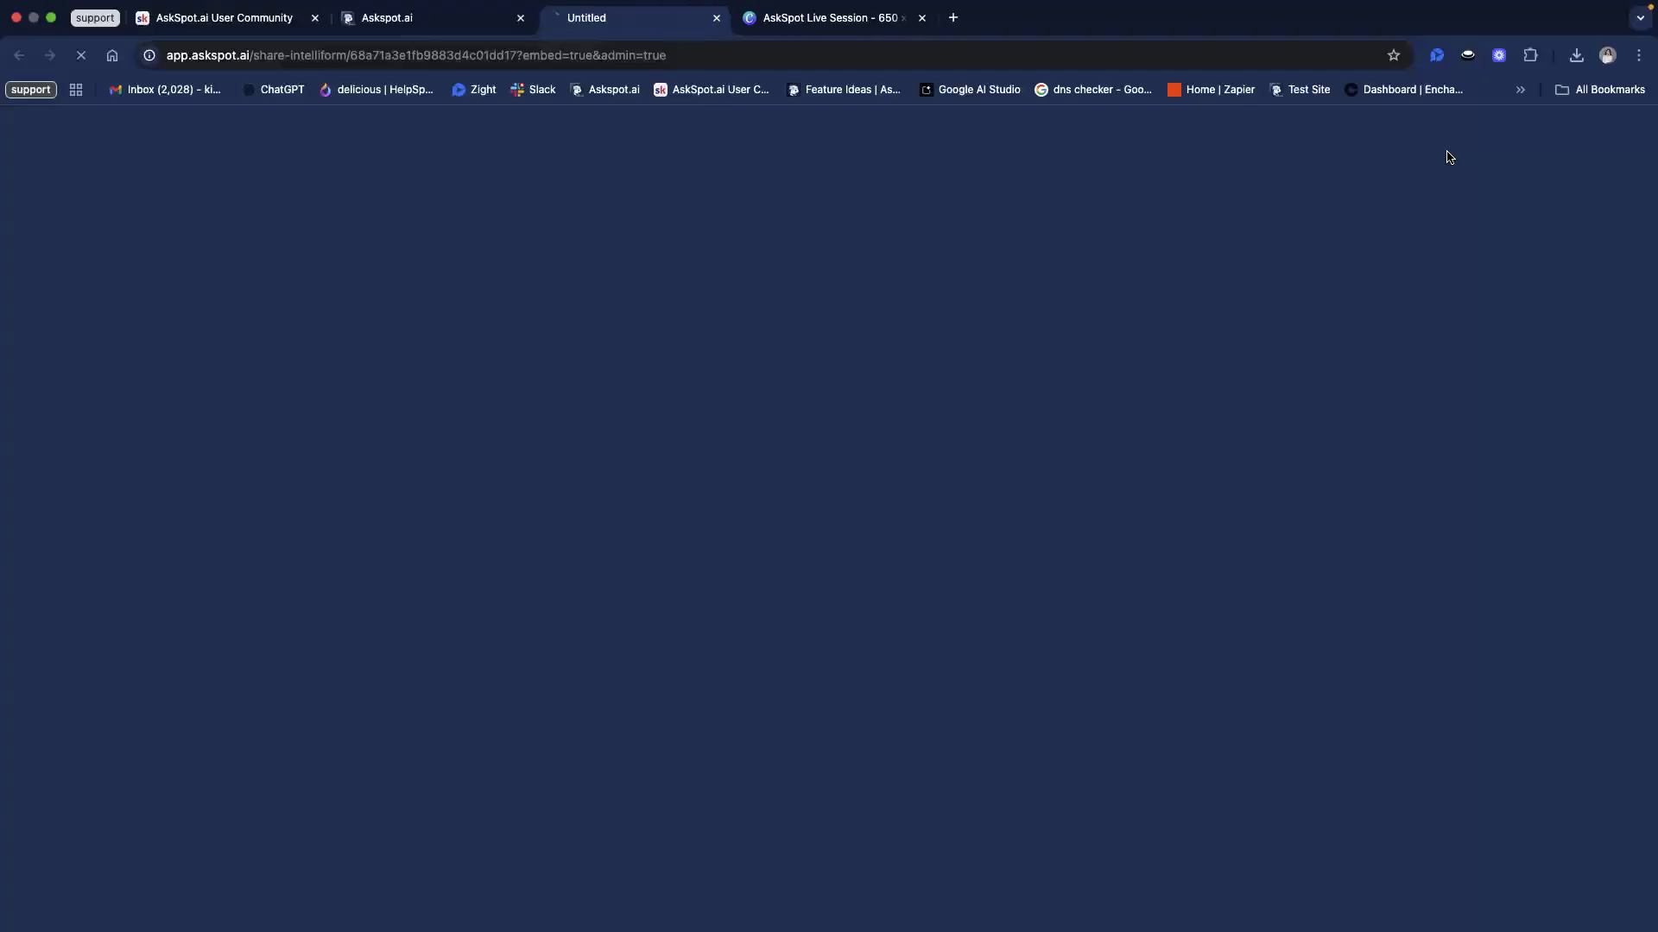
click(976, 386)
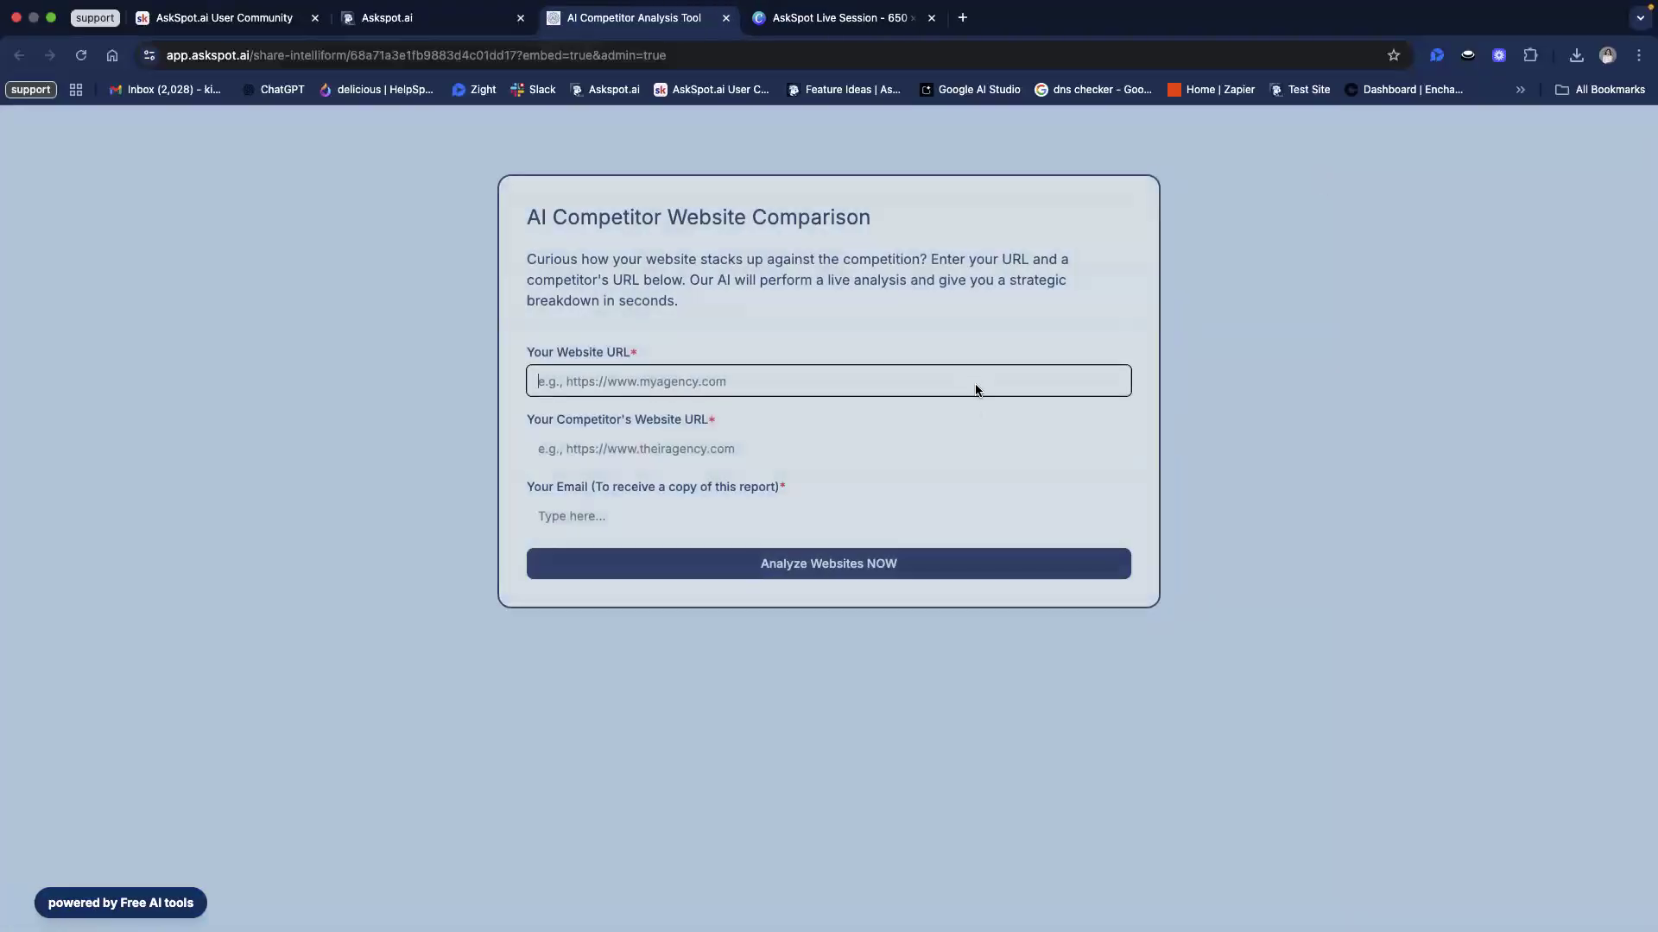
click(380, 18)
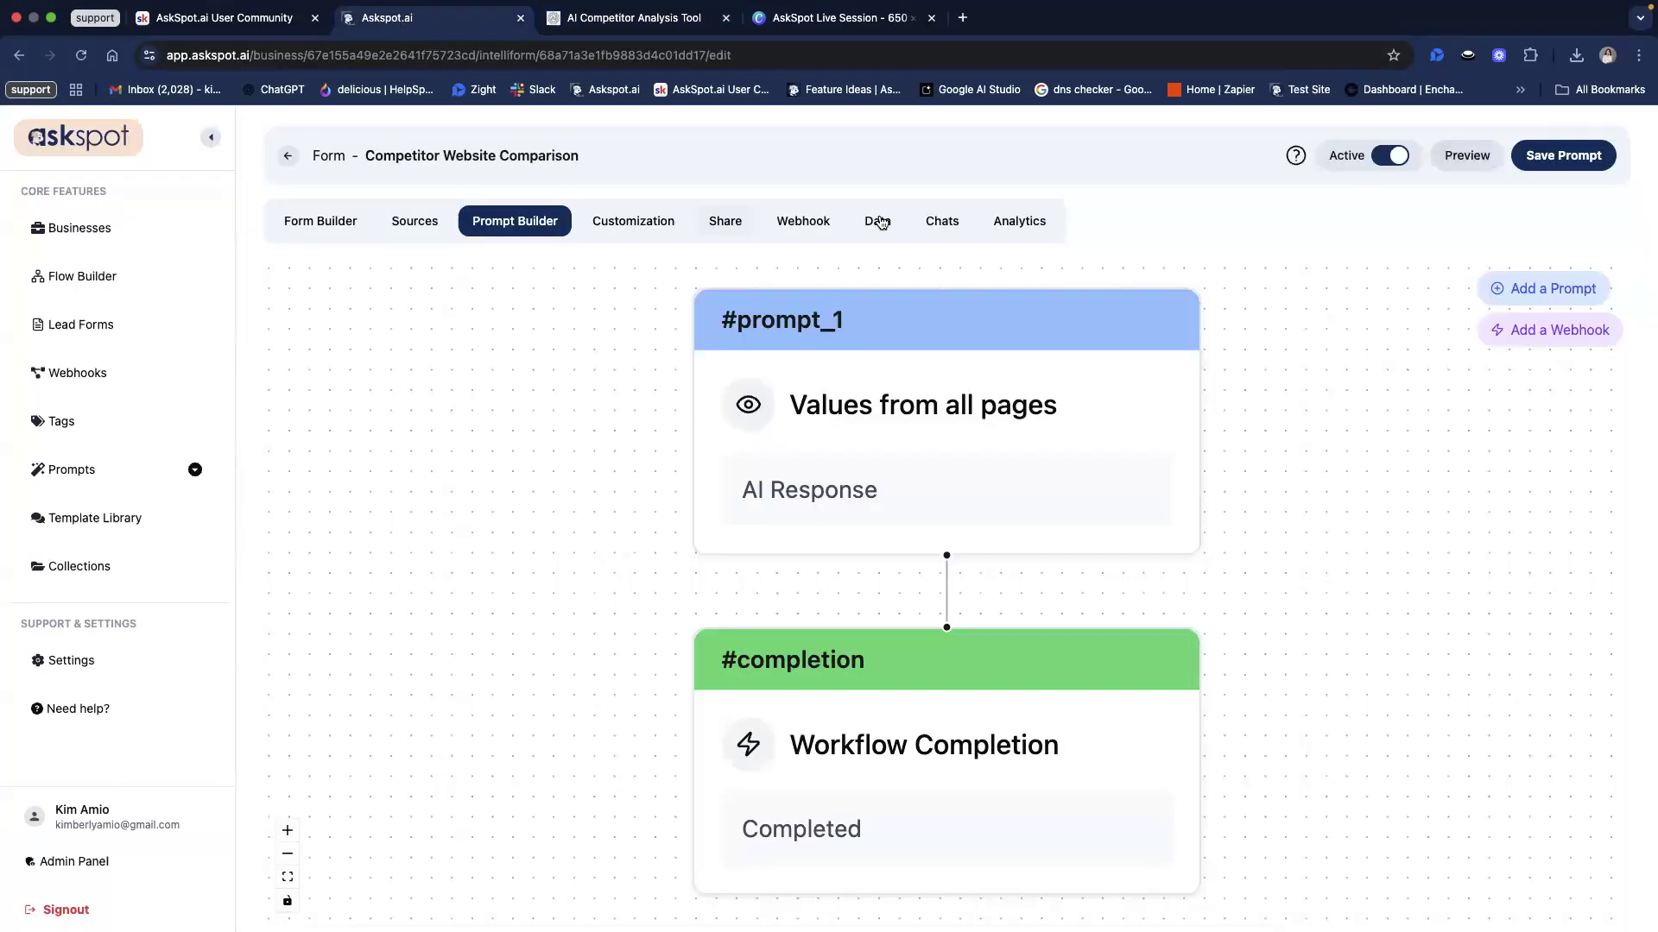
click(877, 221)
triple_click(738, 377)
key(super+c)
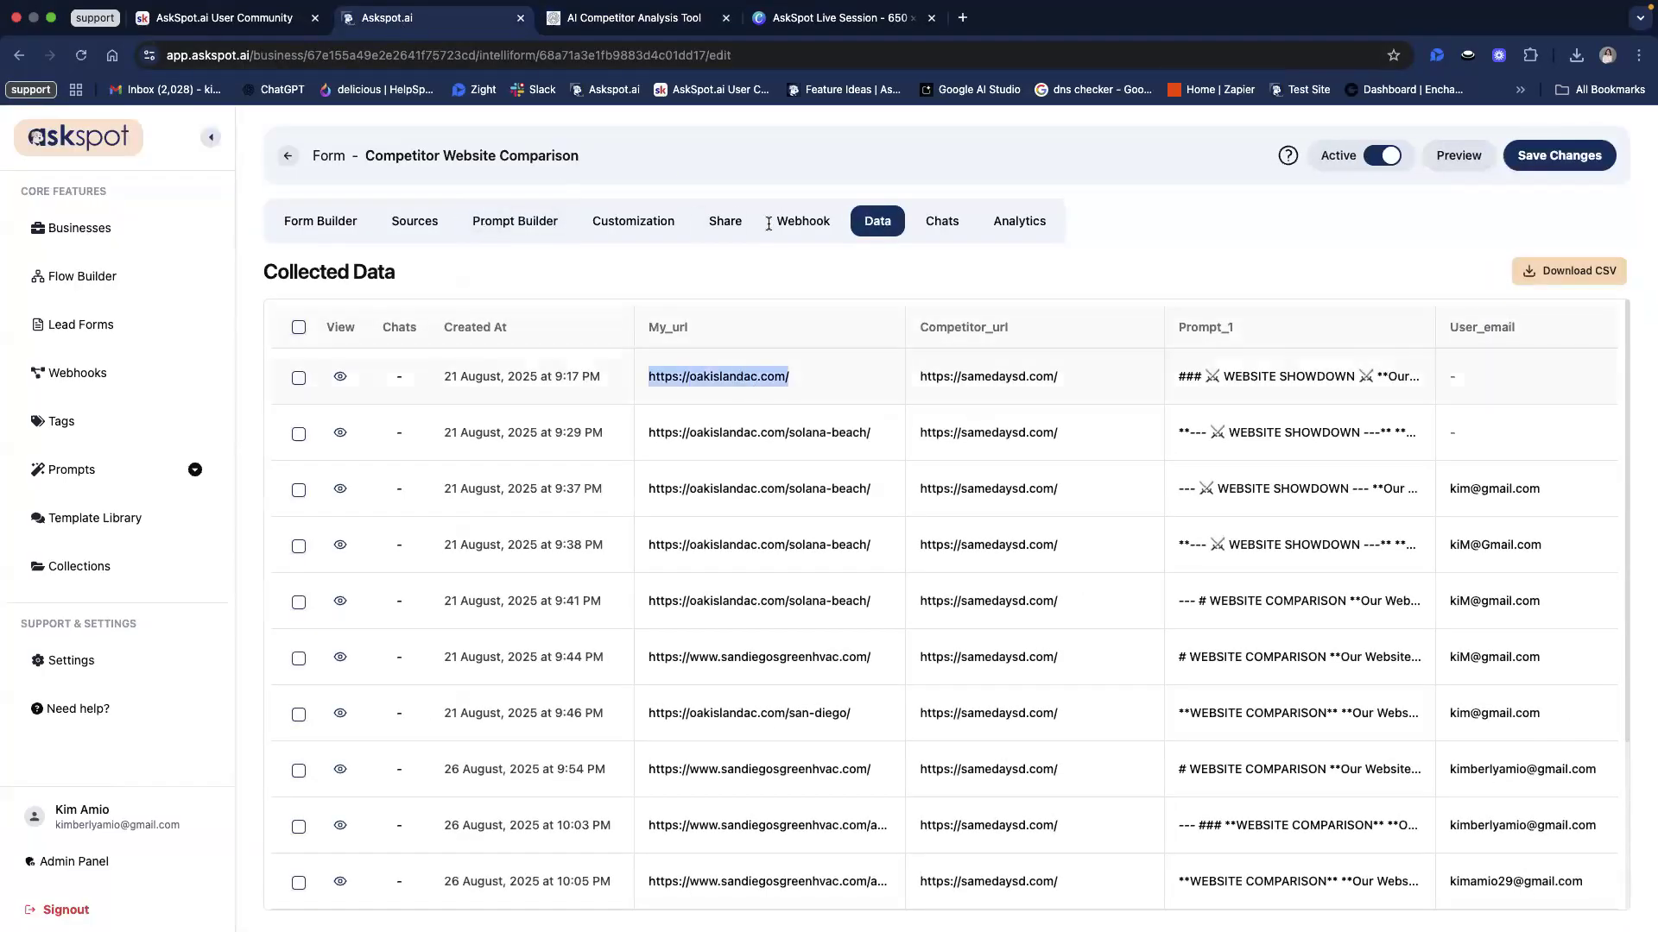
click(820, 39)
key(ctrl+shift+Tab)
key(super+v)
Step: Paste samedaysd.com as the competitor URL, enter the report e-mail address, and submit
key(ctrl+shift+Tab)
triple_click(989, 377)
key(super+c)
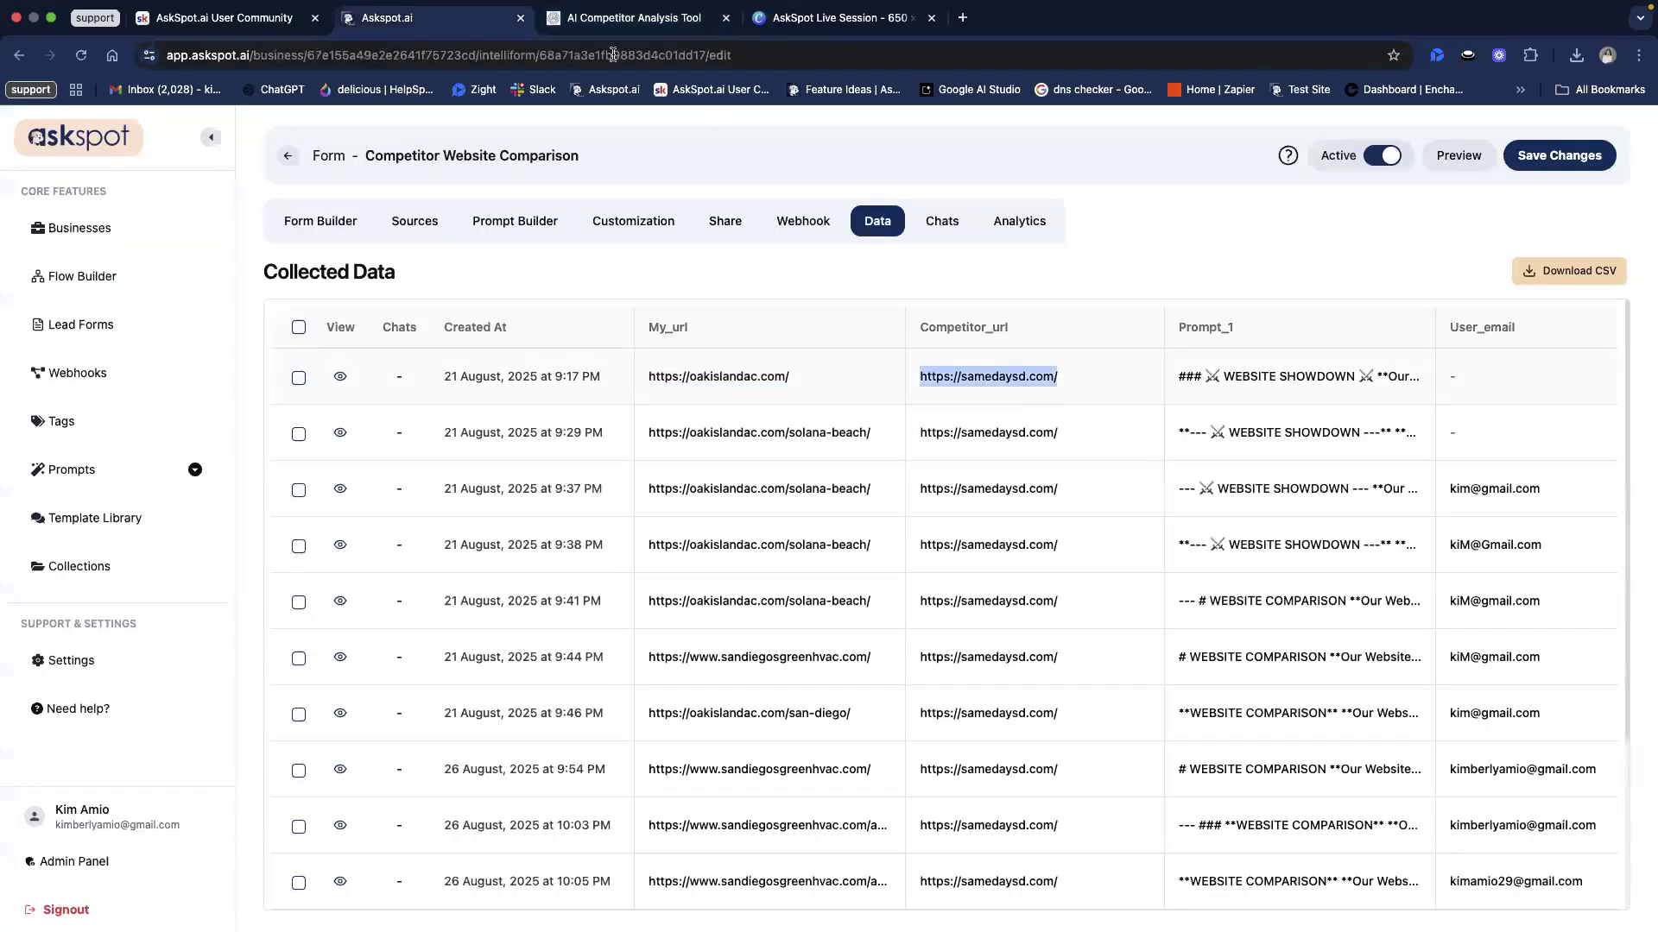
key(ctrl+Tab)
click(647, 448)
key(super+v)
click(660, 509)
key(Return)
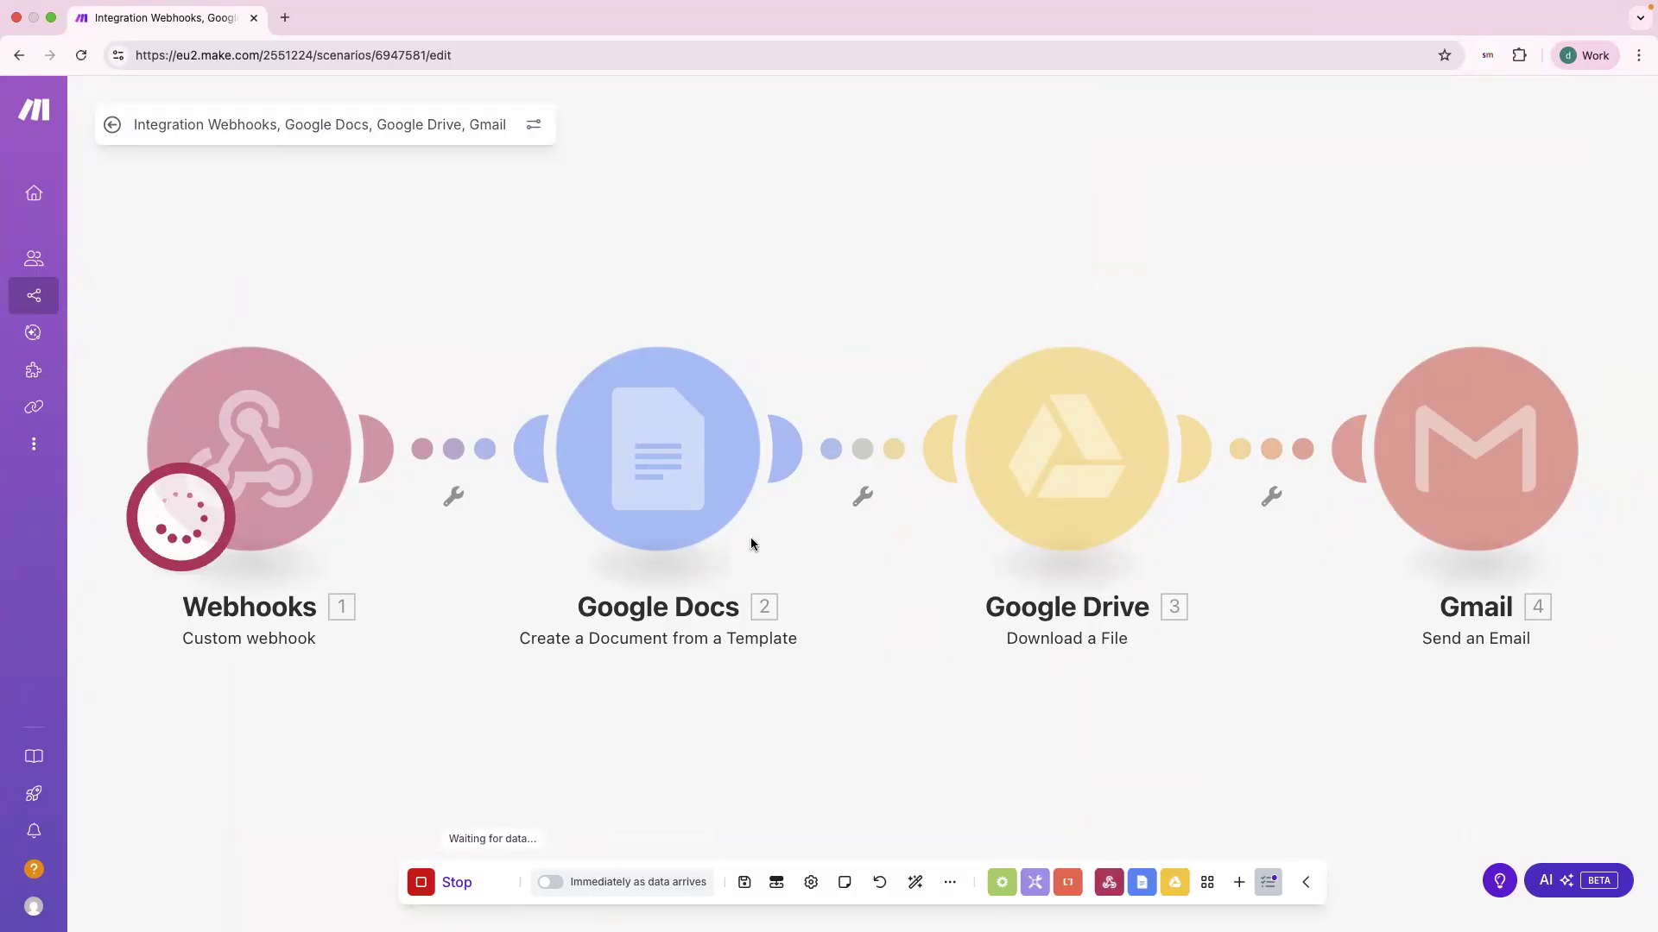
Step: Wait for the run to finish across all four modules, then bring the Gmail window over Make
key(ctrl+Left)
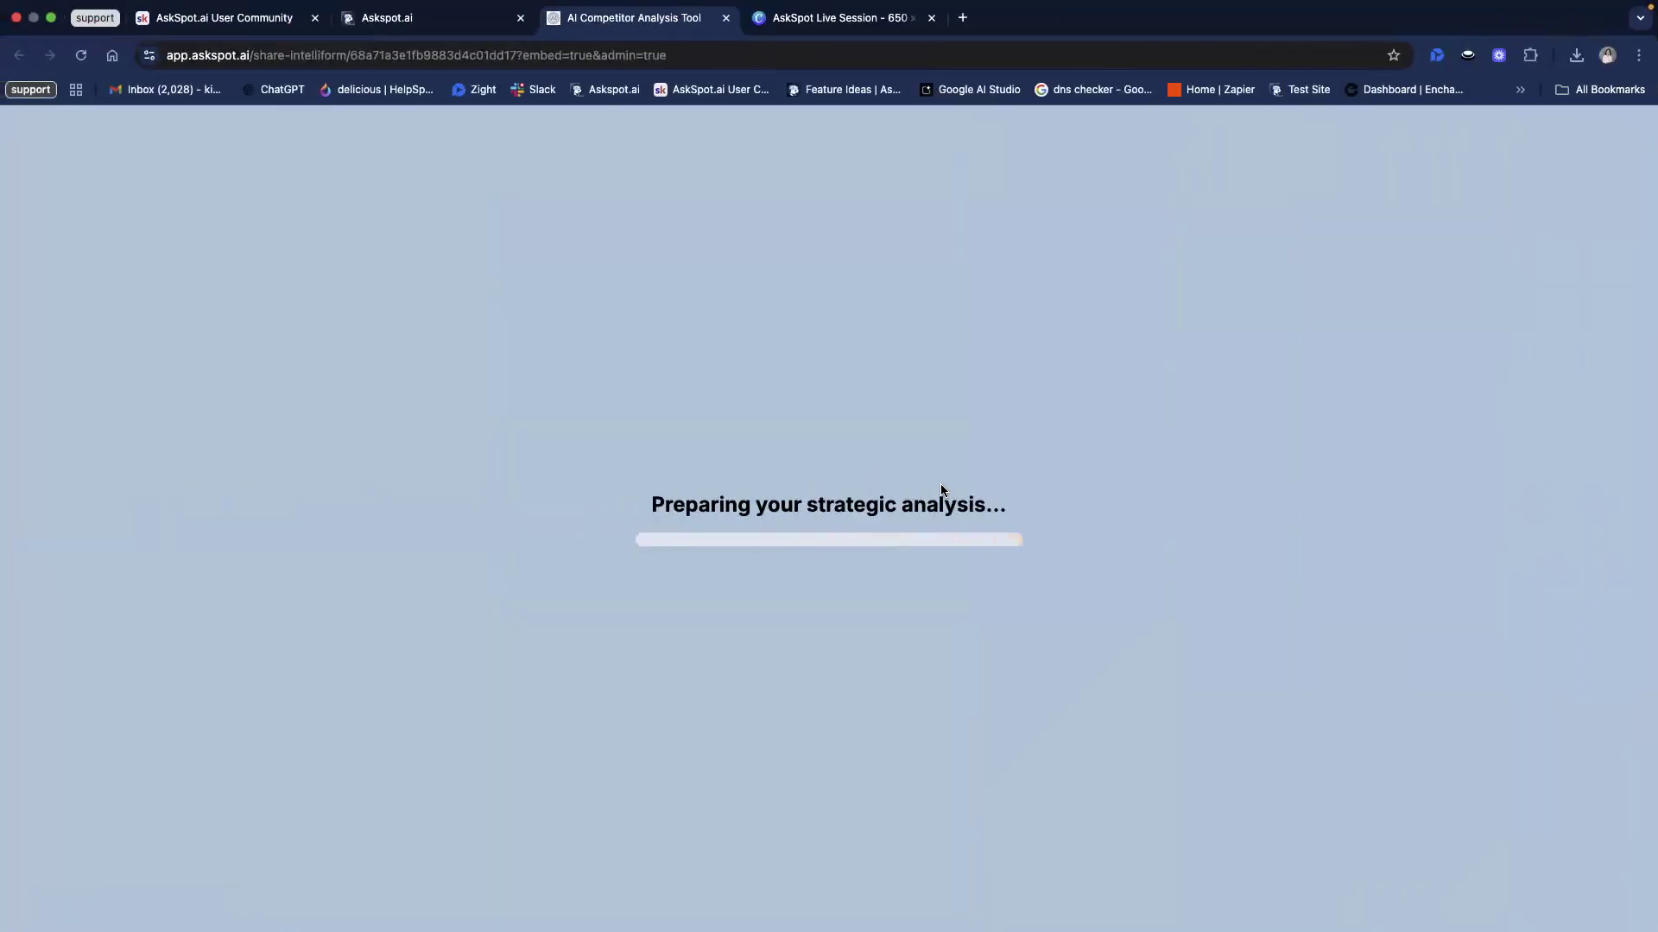
key(ctrl+Right)
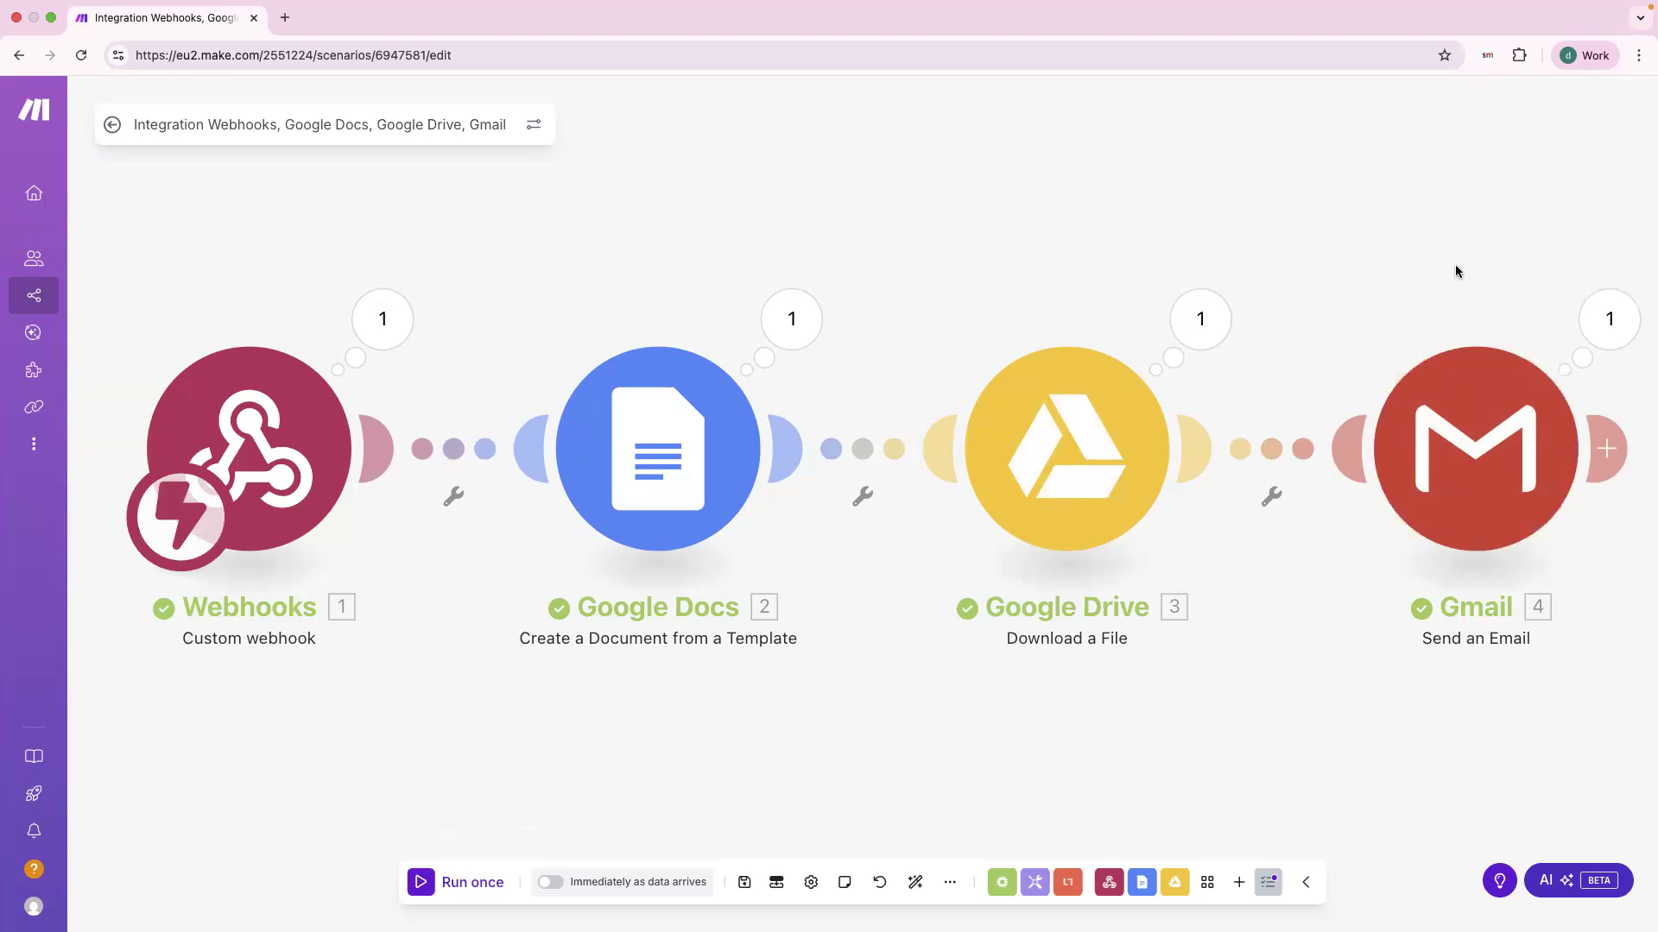
key(super+Tab)
drag(1045, 5, 534, 70)
Step: Maximize Gmail and read the 'Your Competitor Website Analysis is Ready!' email body
click(533, 67)
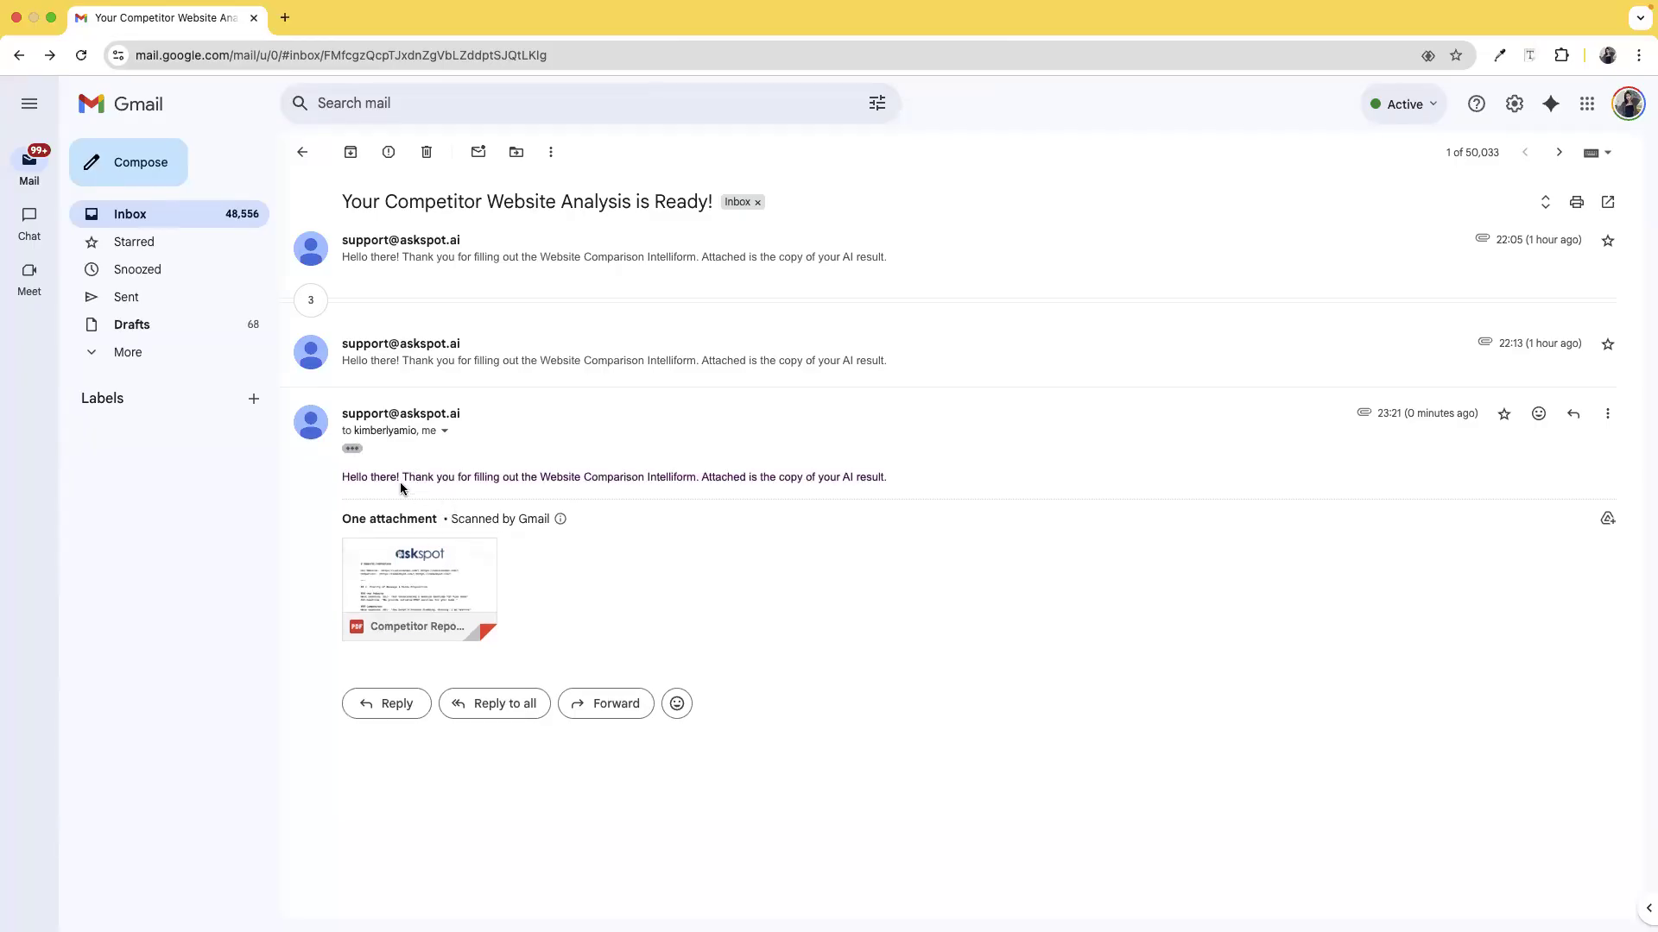
double_click(363, 473)
click(533, 500)
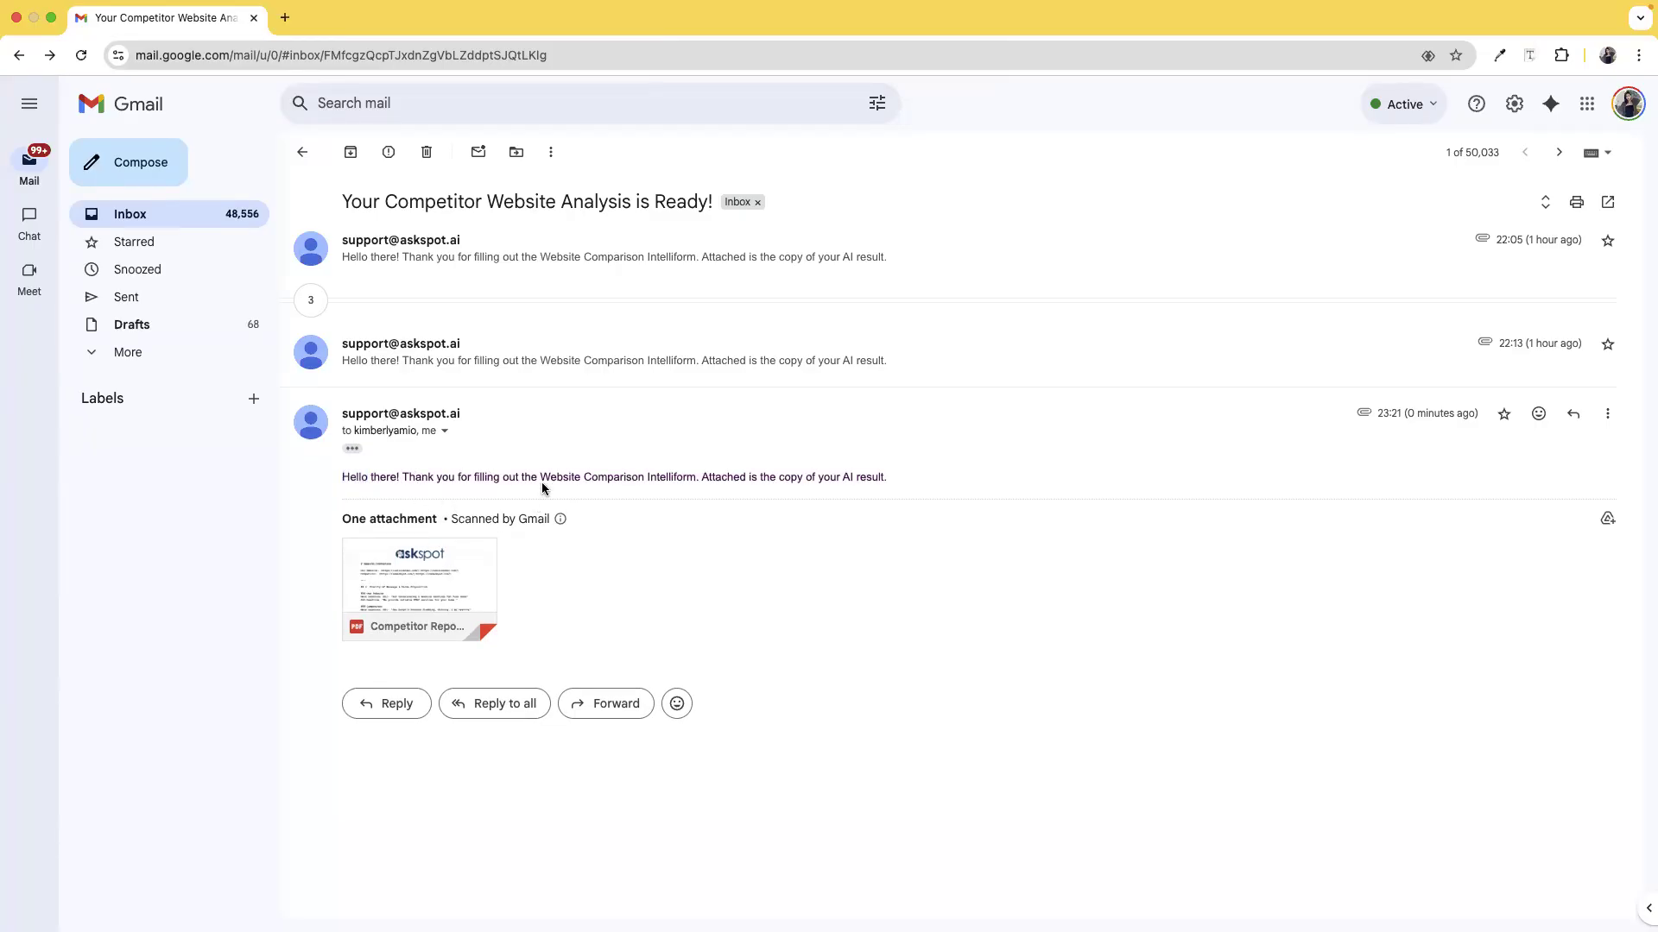
triple_click(715, 483)
click(791, 525)
triple_click(756, 477)
click(820, 579)
Step: Check the message's sender and recipient details
click(445, 431)
triple_click(531, 503)
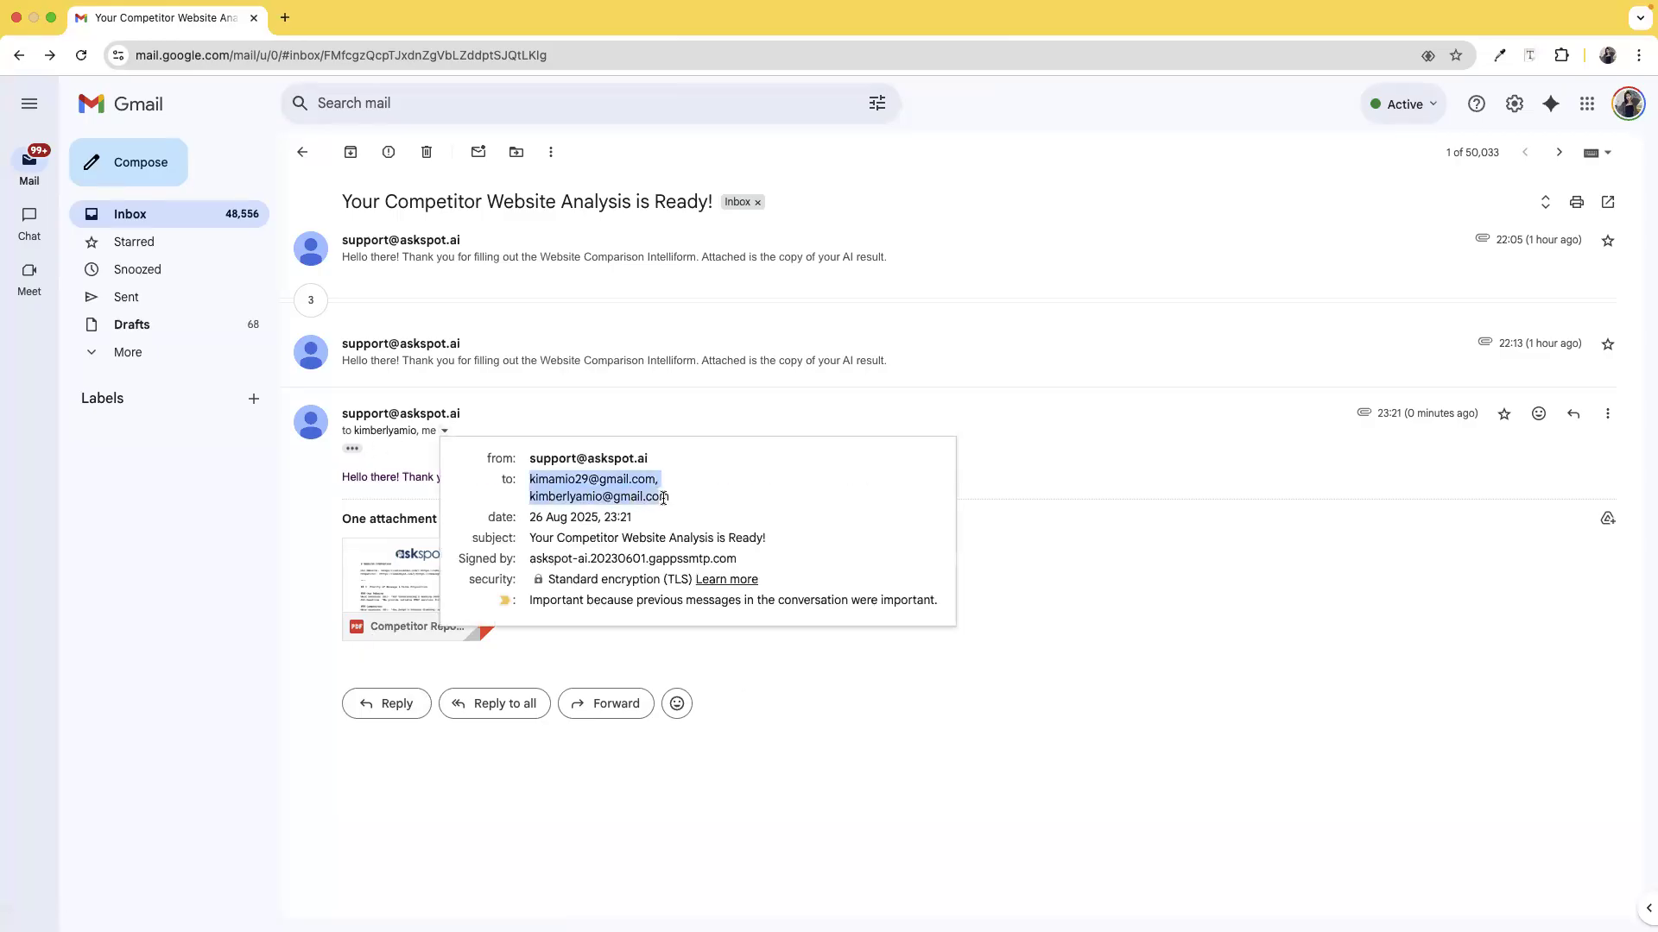
mouse_move(685, 499)
mouse_down()
mouse_move(546, 498)
mouse_move(608, 498)
mouse_move(584, 475)
mouse_move(670, 481)
mouse_up()
click(530, 478)
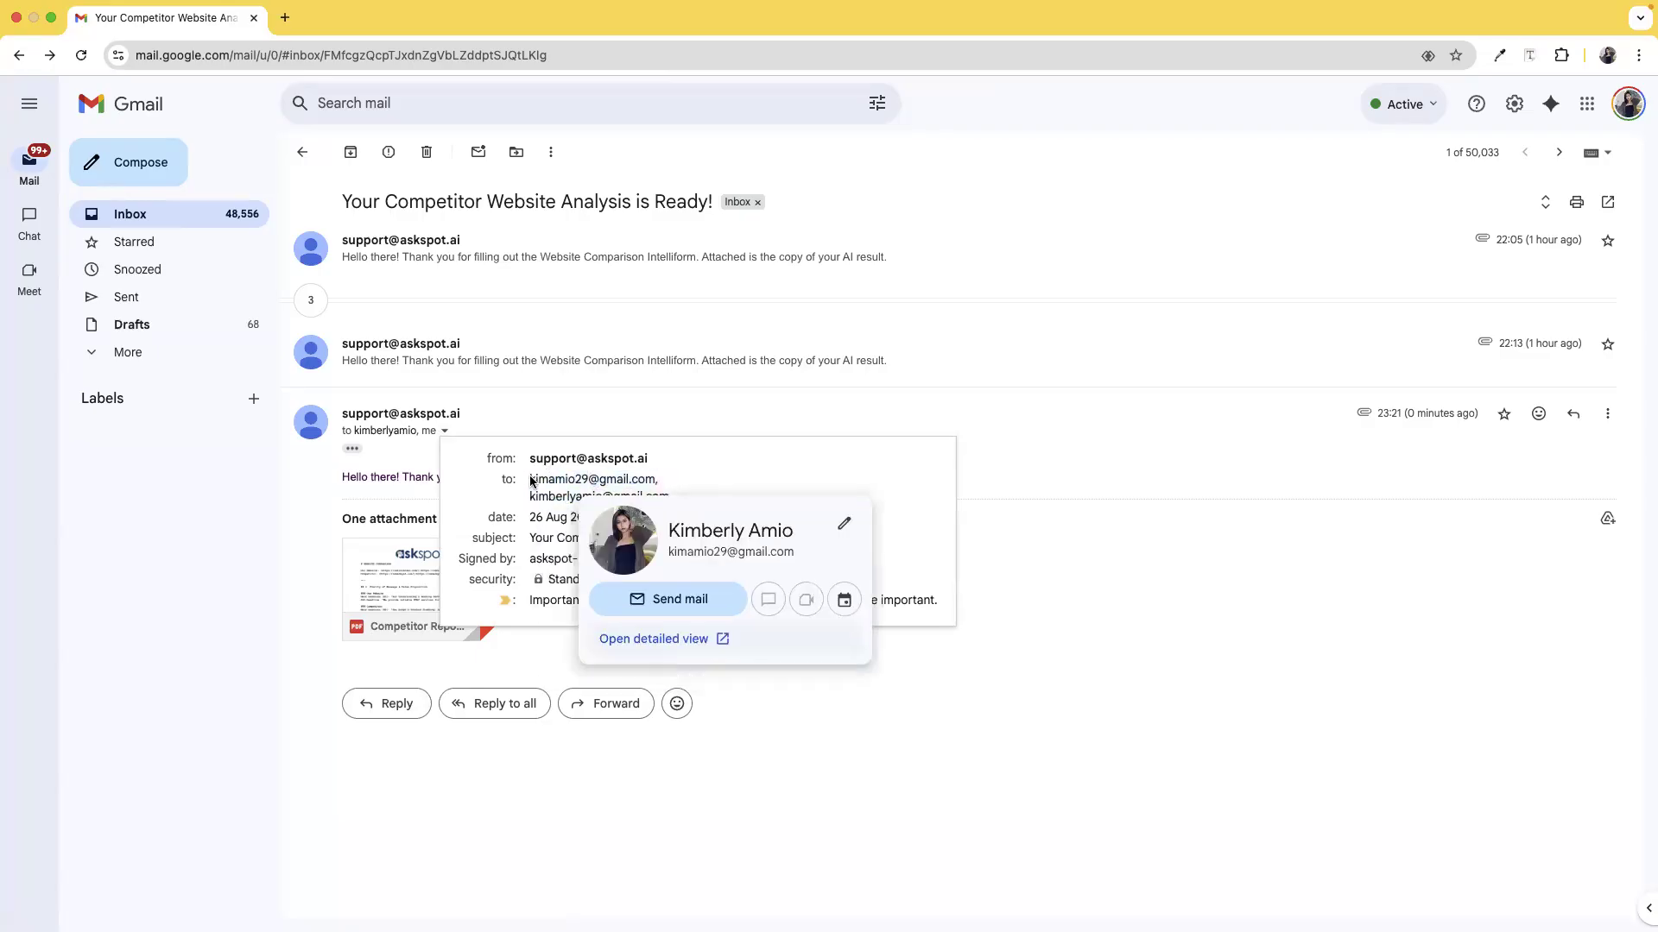
click(257, 546)
click(444, 432)
click(171, 544)
Step: Read through the attached Competitor Report PDF comparing oakislandac.com and samedaysd.com, then close it
click(470, 624)
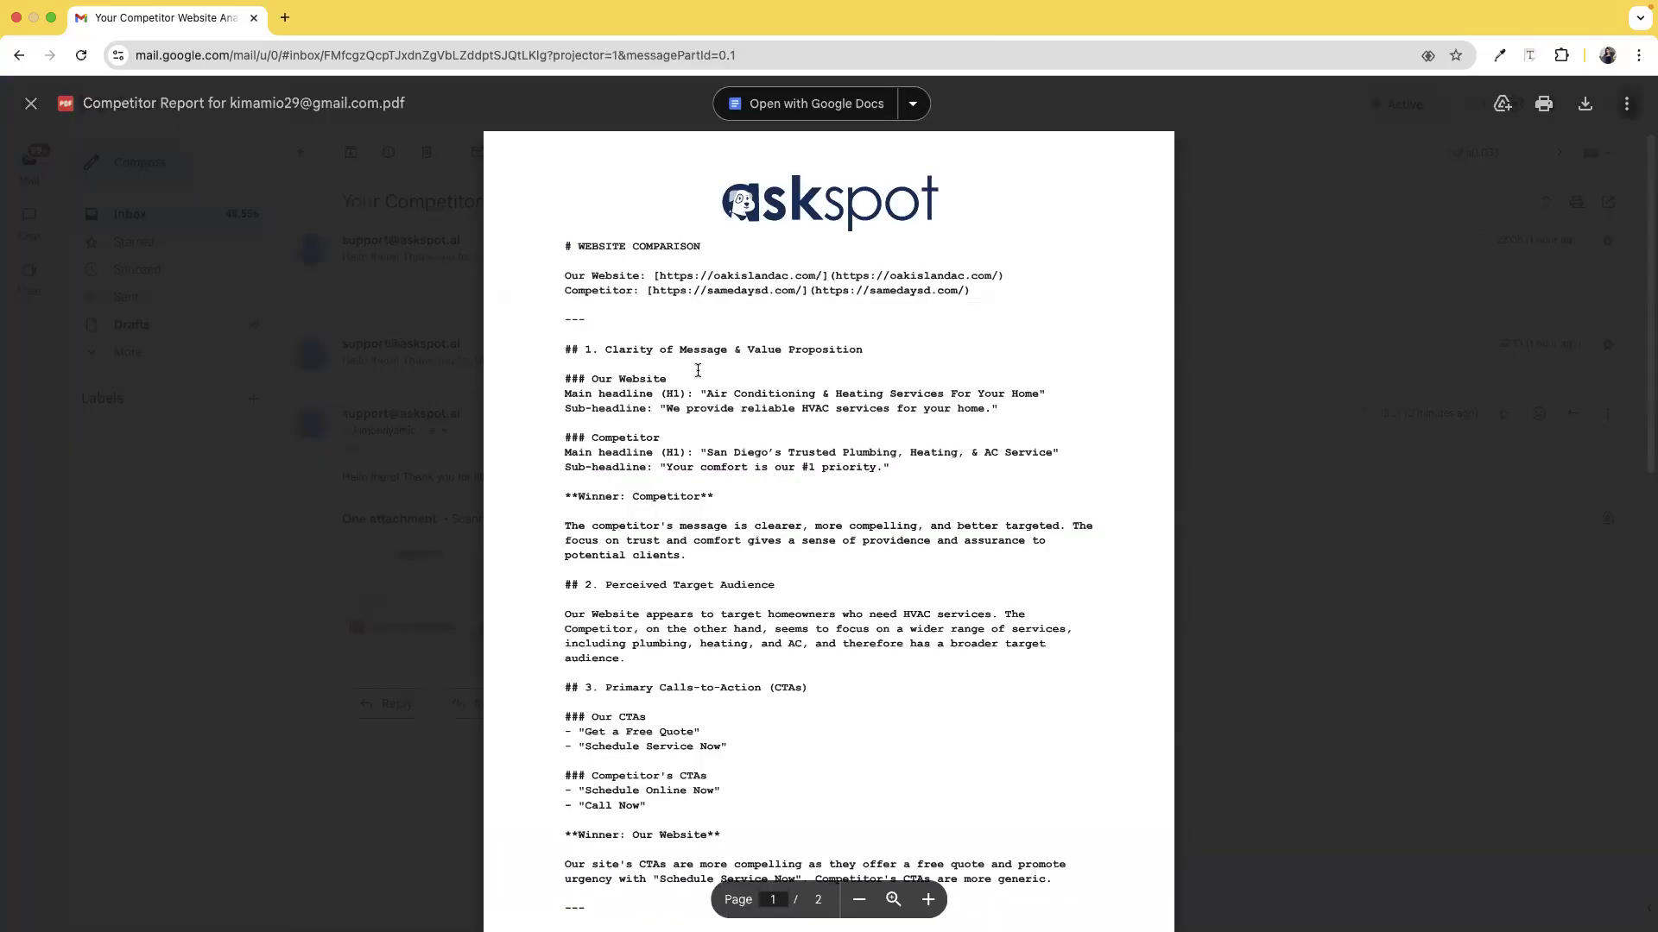
scroll(598, 272, down, 3)
scroll(597, 273, up, 3)
drag(576, 250, 550, 265)
drag(593, 350, 534, 348)
click(588, 394)
scroll(650, 588, down, 4)
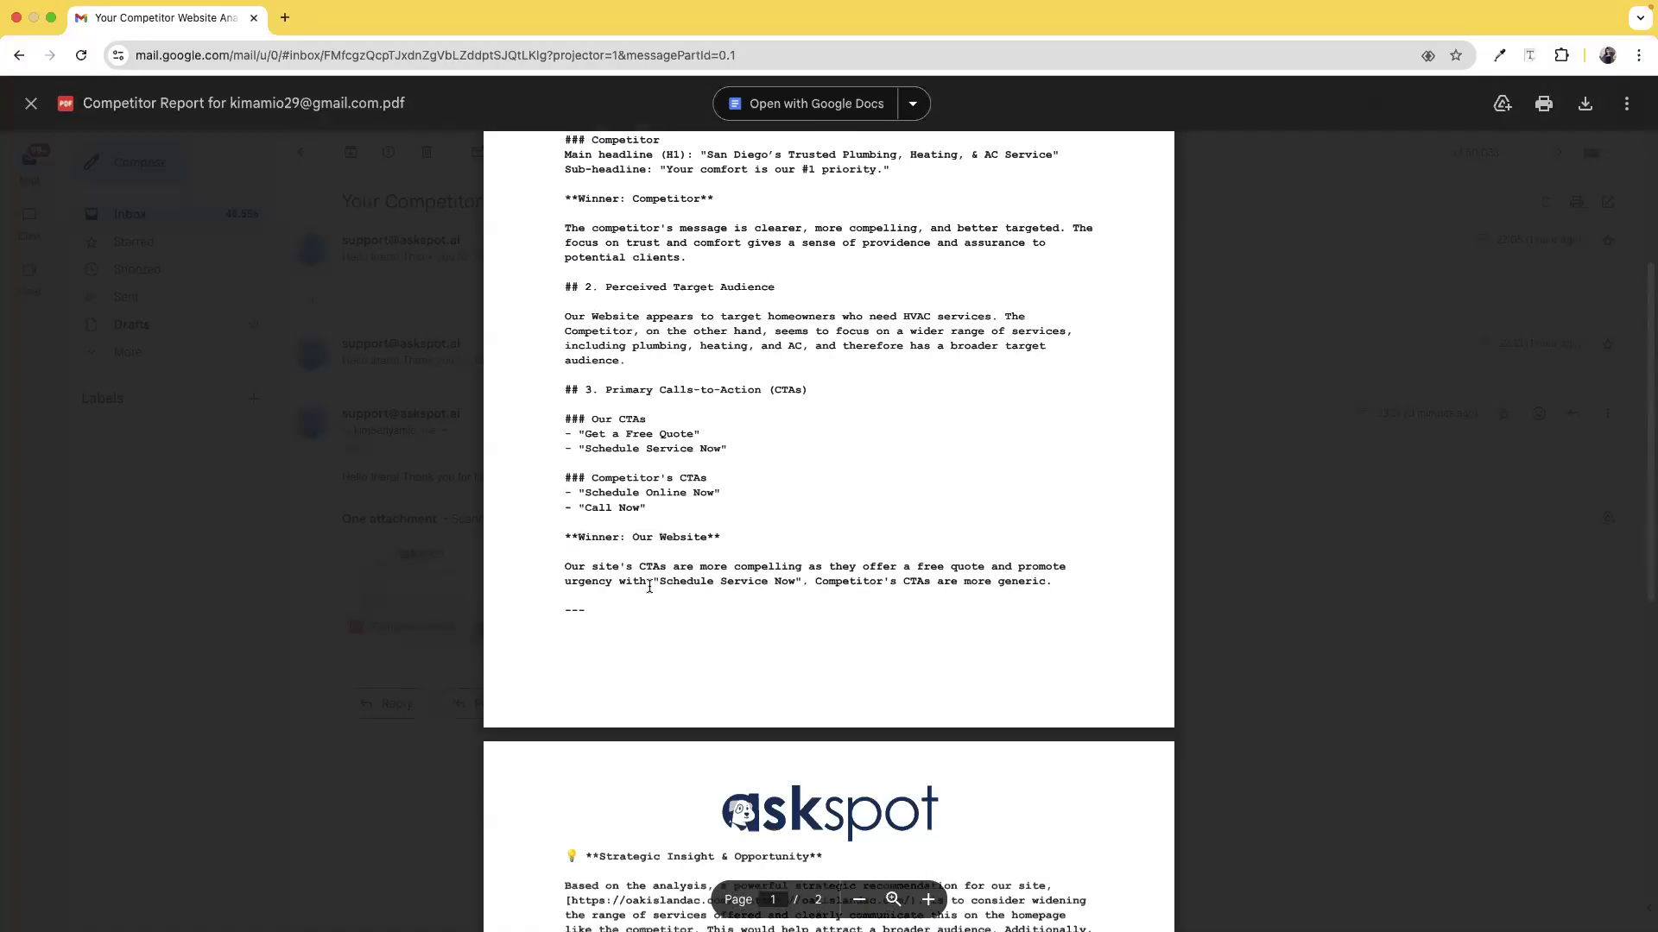
scroll(649, 588, down, 6)
scroll(663, 581, up, 10)
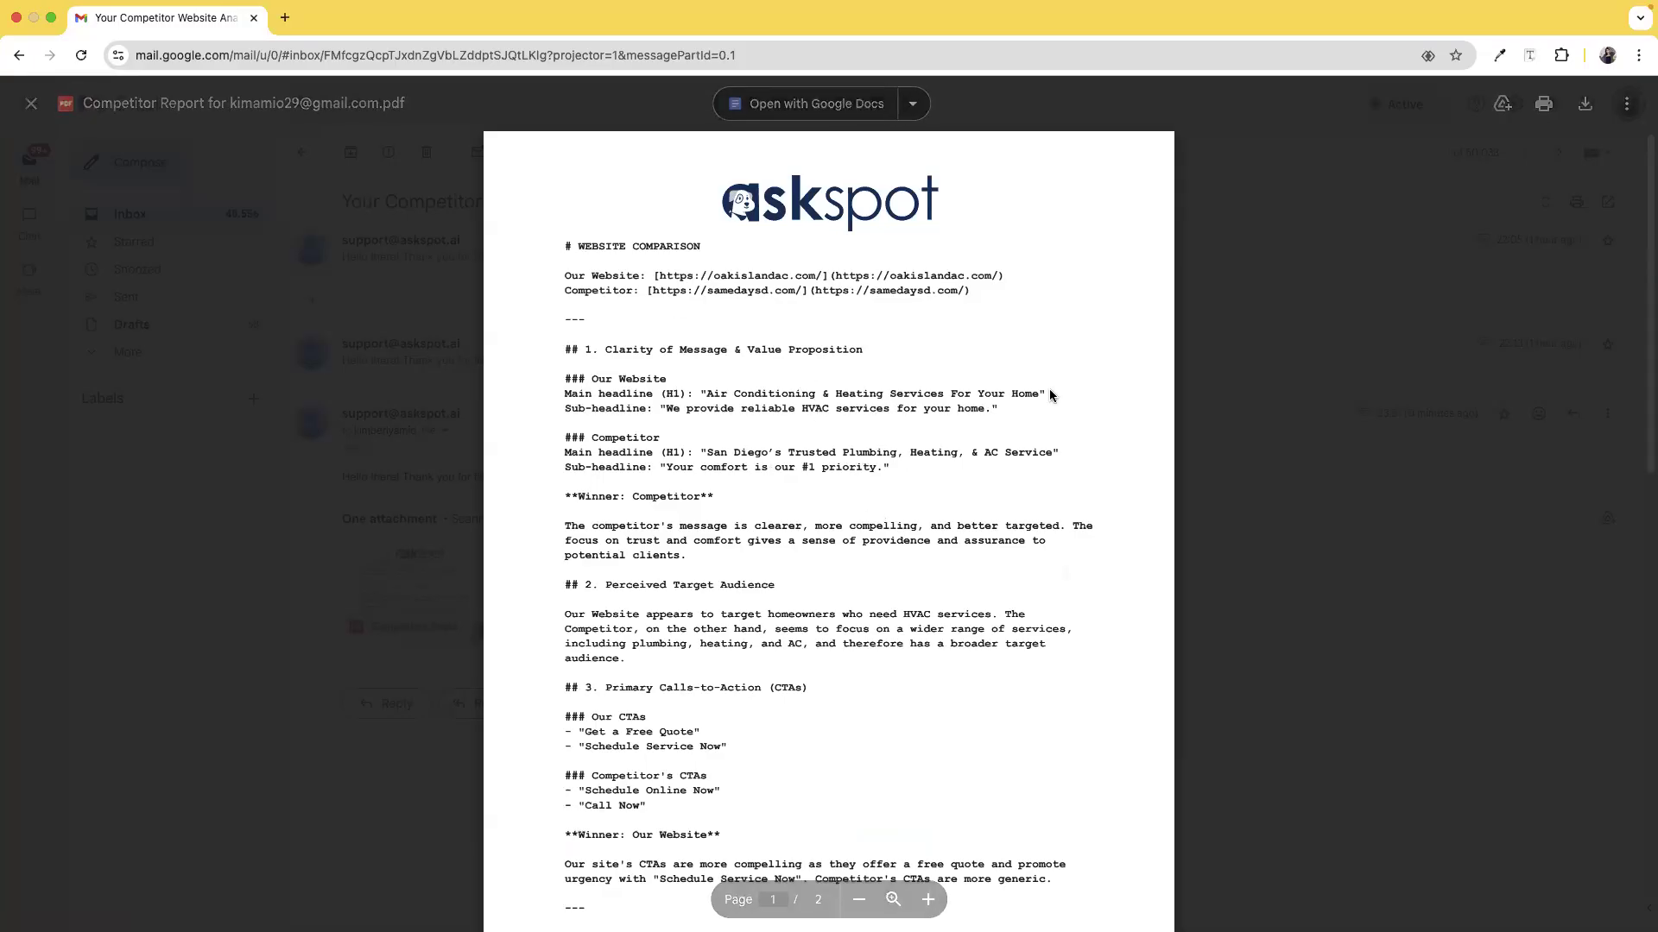
click(1212, 649)
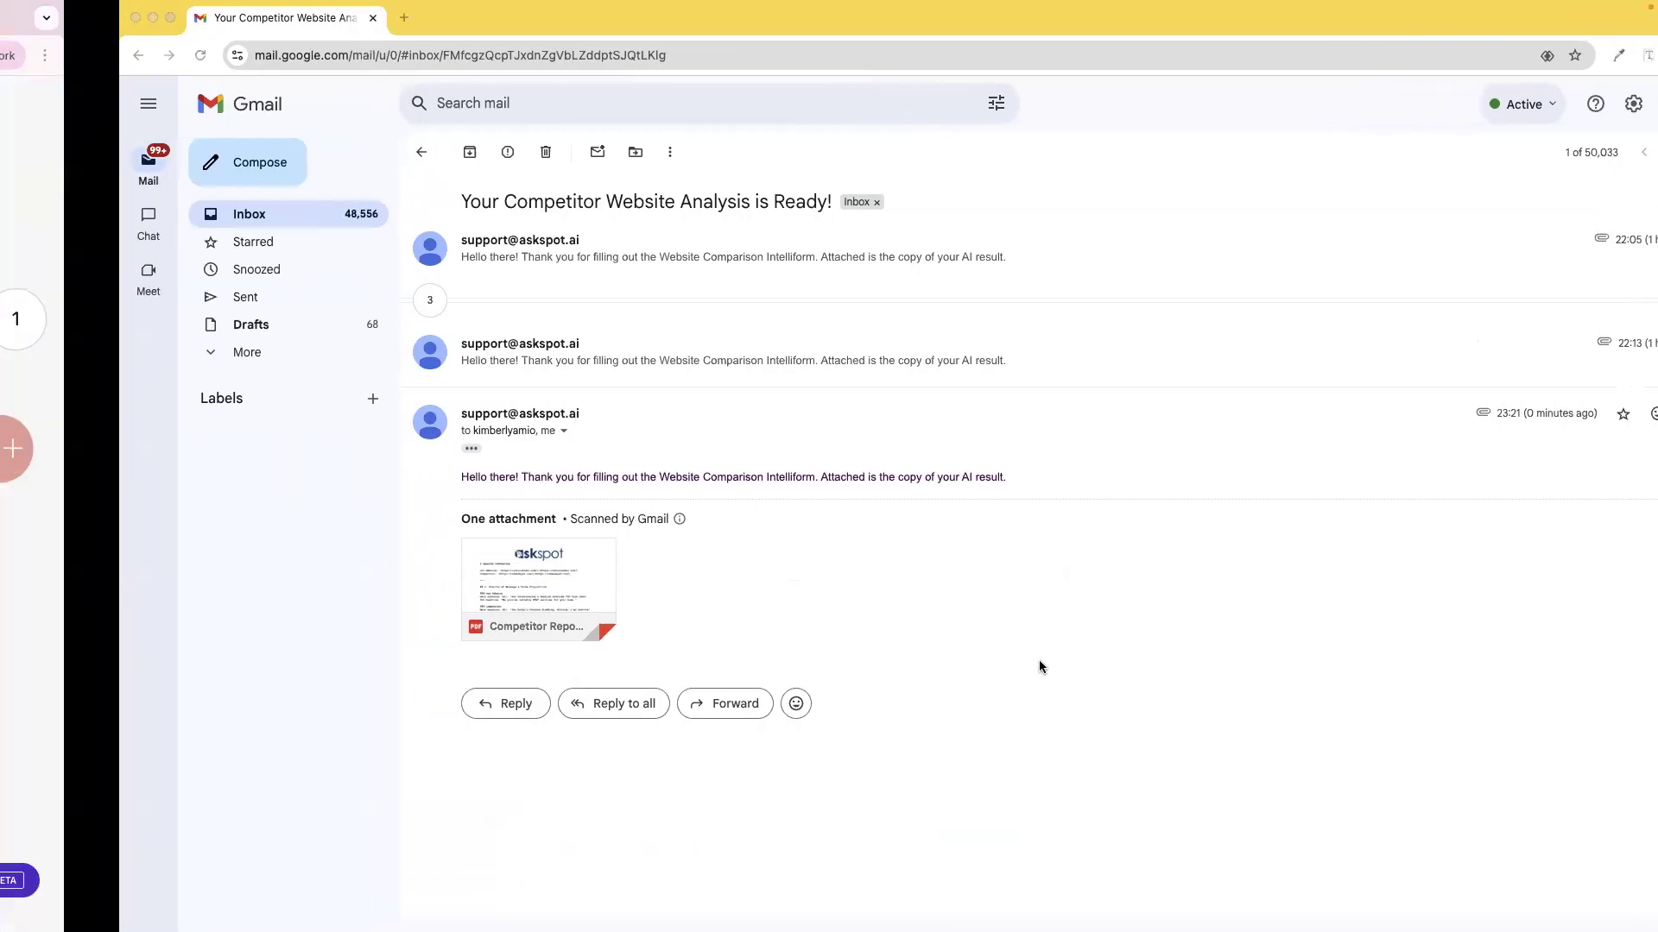
Step: Switch back to the Make scenario editor showing four successful modules
key(ctrl+Left)
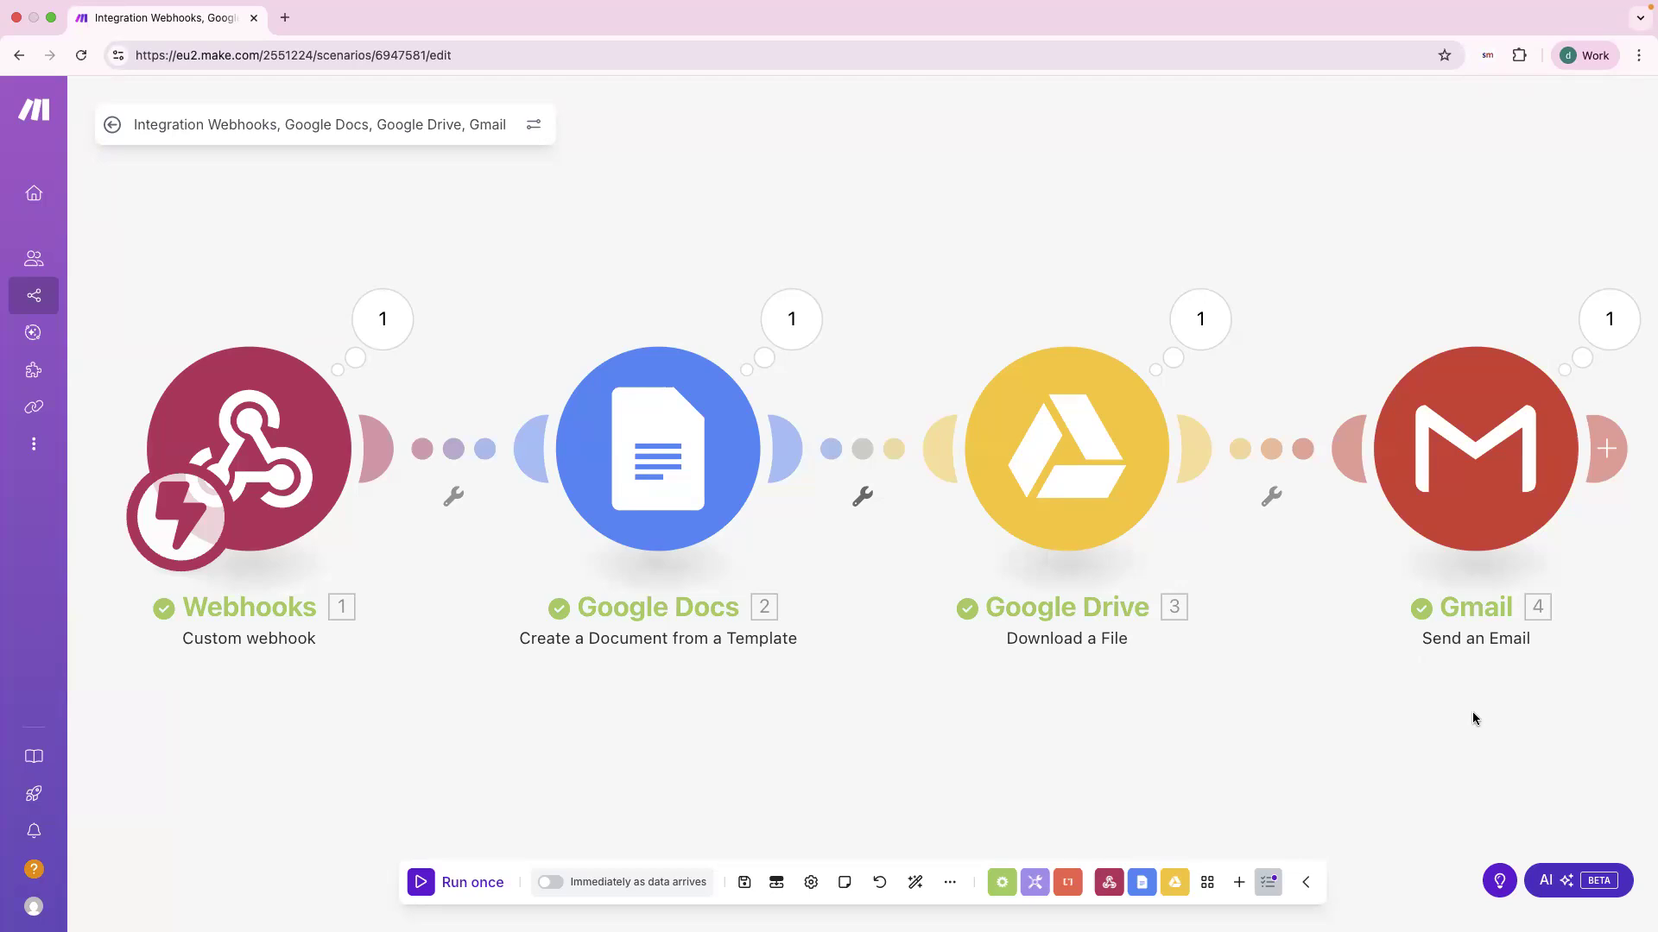
Step: Export the blueprint as 'Integration Webhooks, Google Docs, Google Drive, Gmail.blueprint.json'
scroll(1138, 718, down, 2)
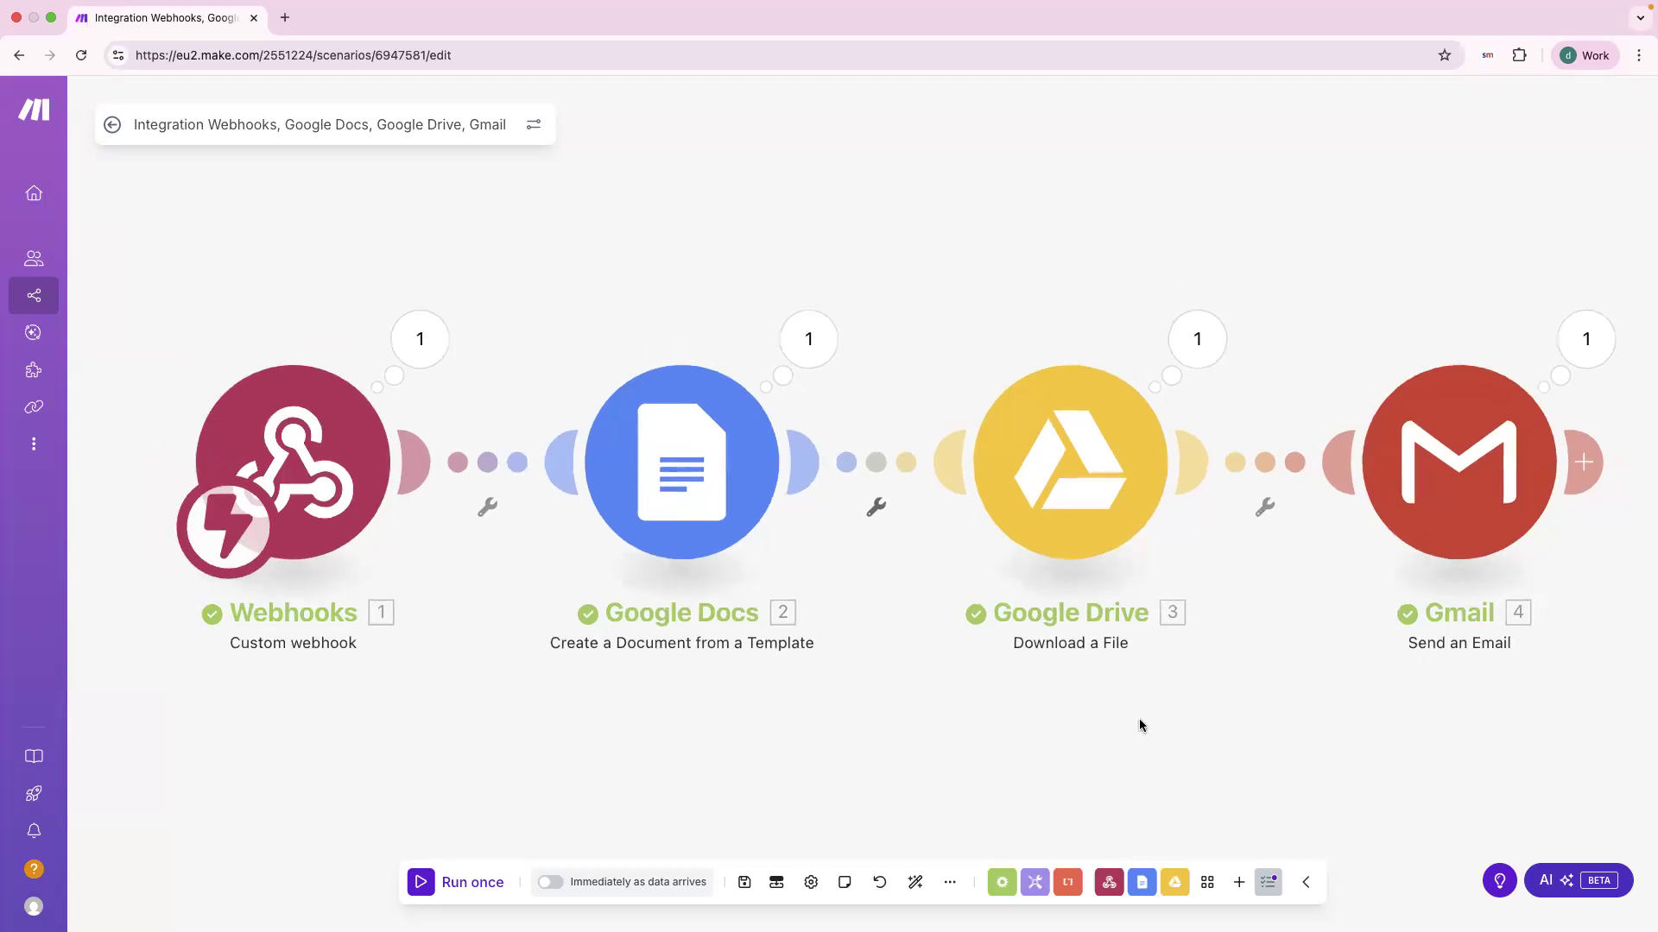
drag(972, 760, 836, 754)
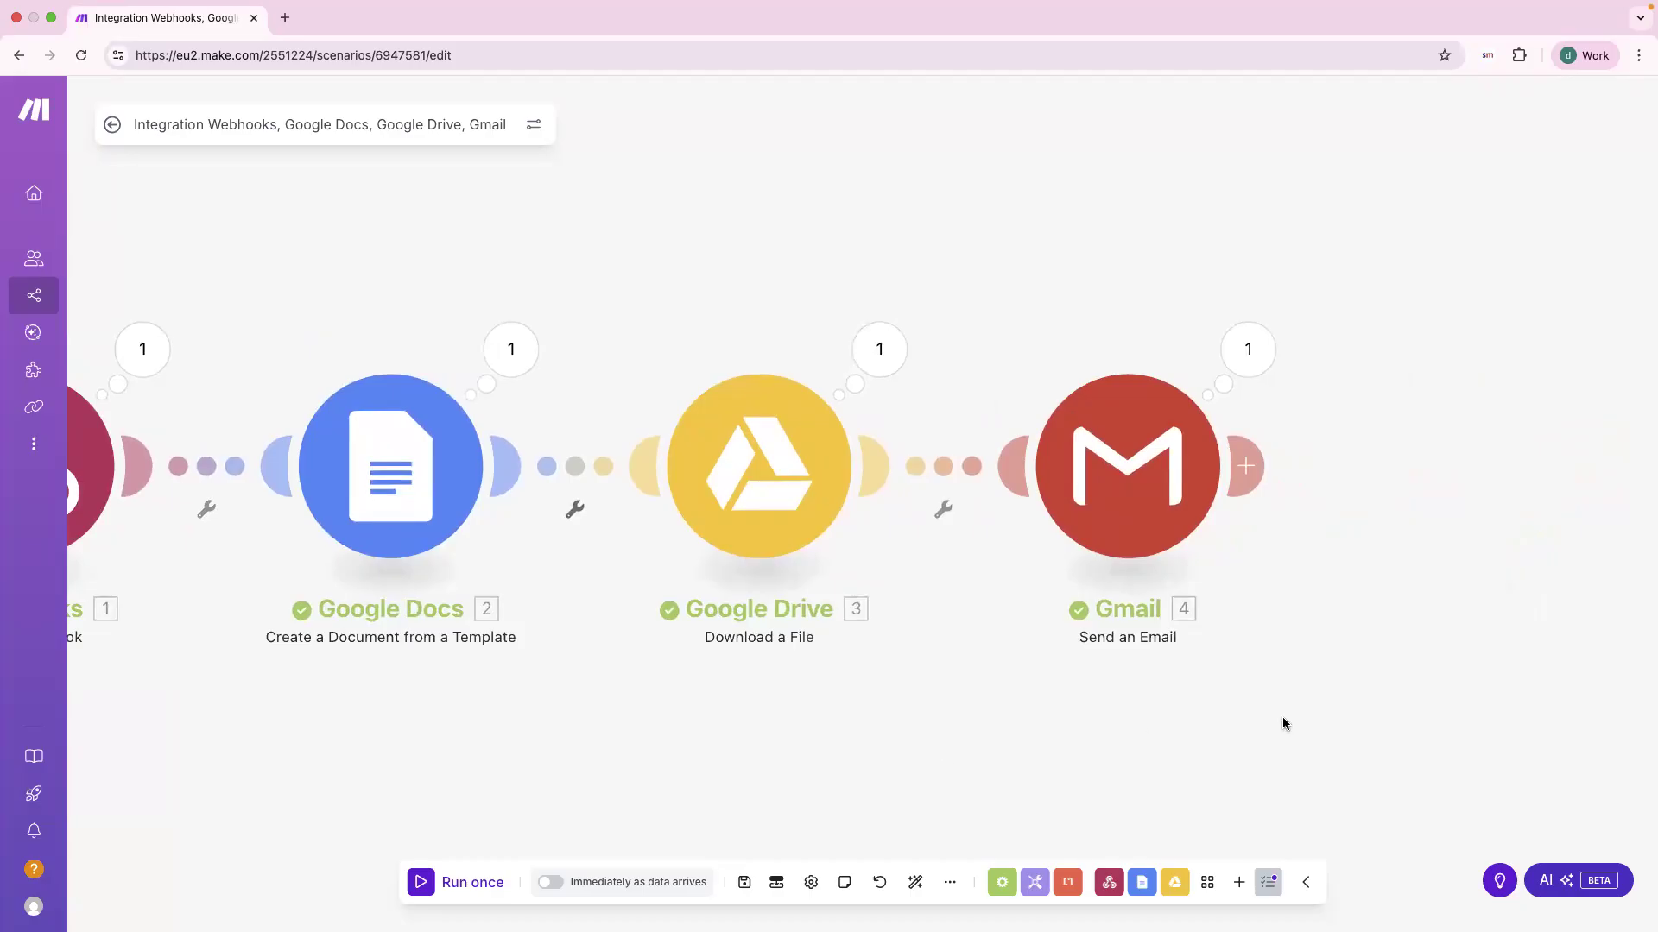
scroll(1019, 736, right, 1)
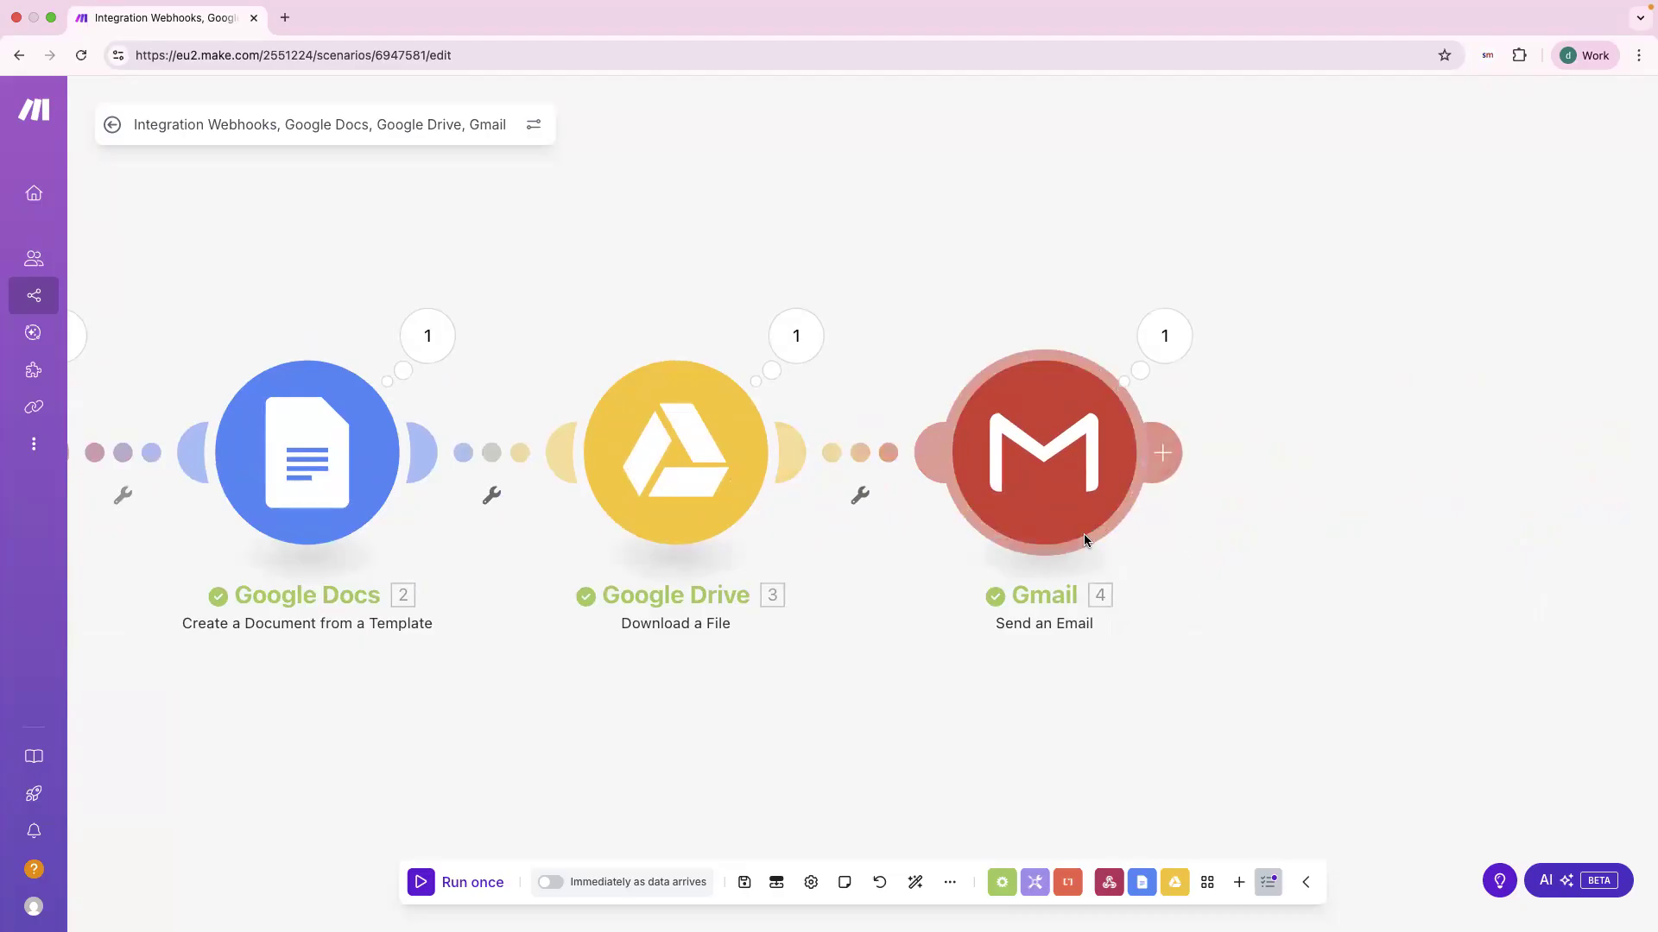
scroll(1149, 531, down, 1)
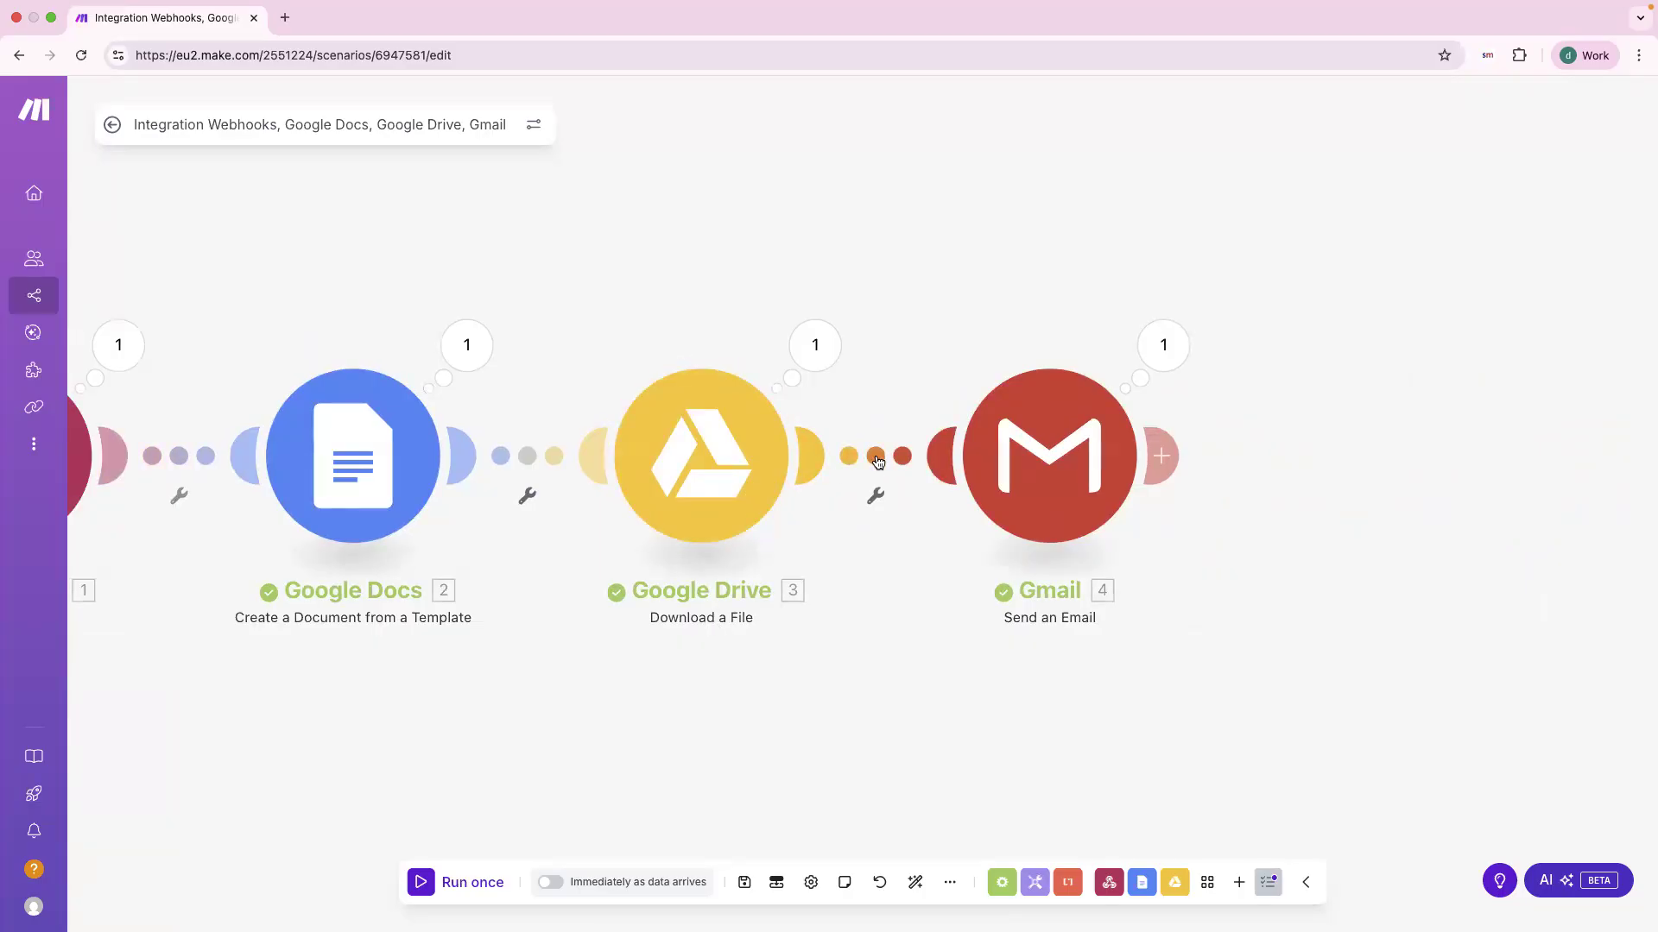
click(877, 462)
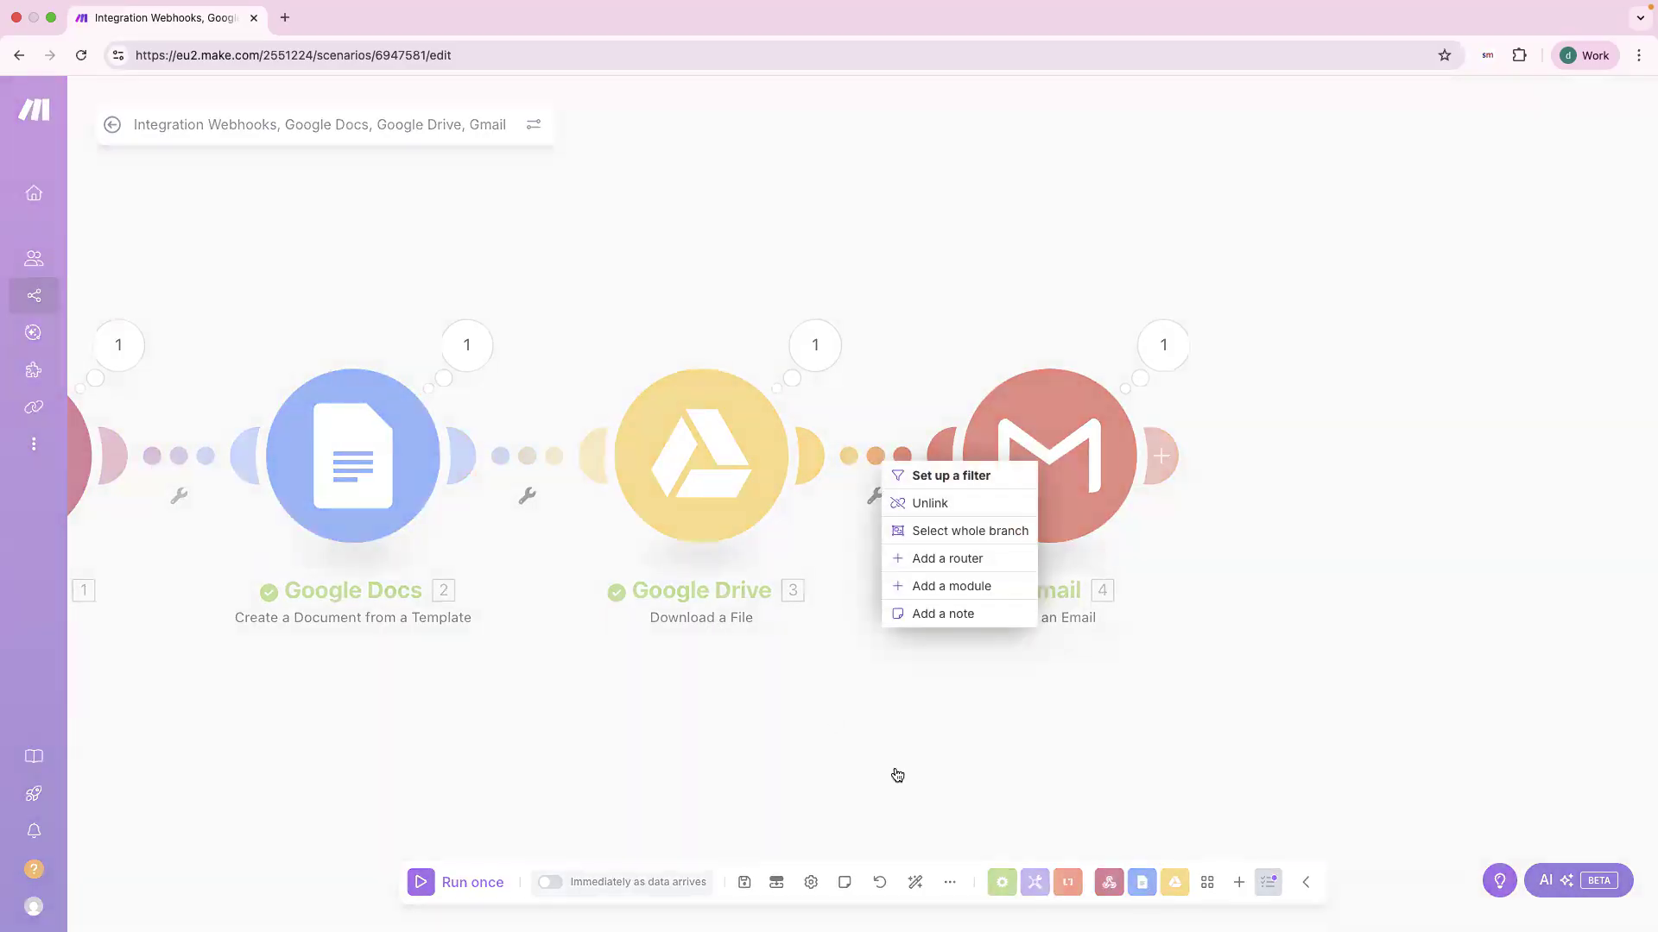
click(894, 767)
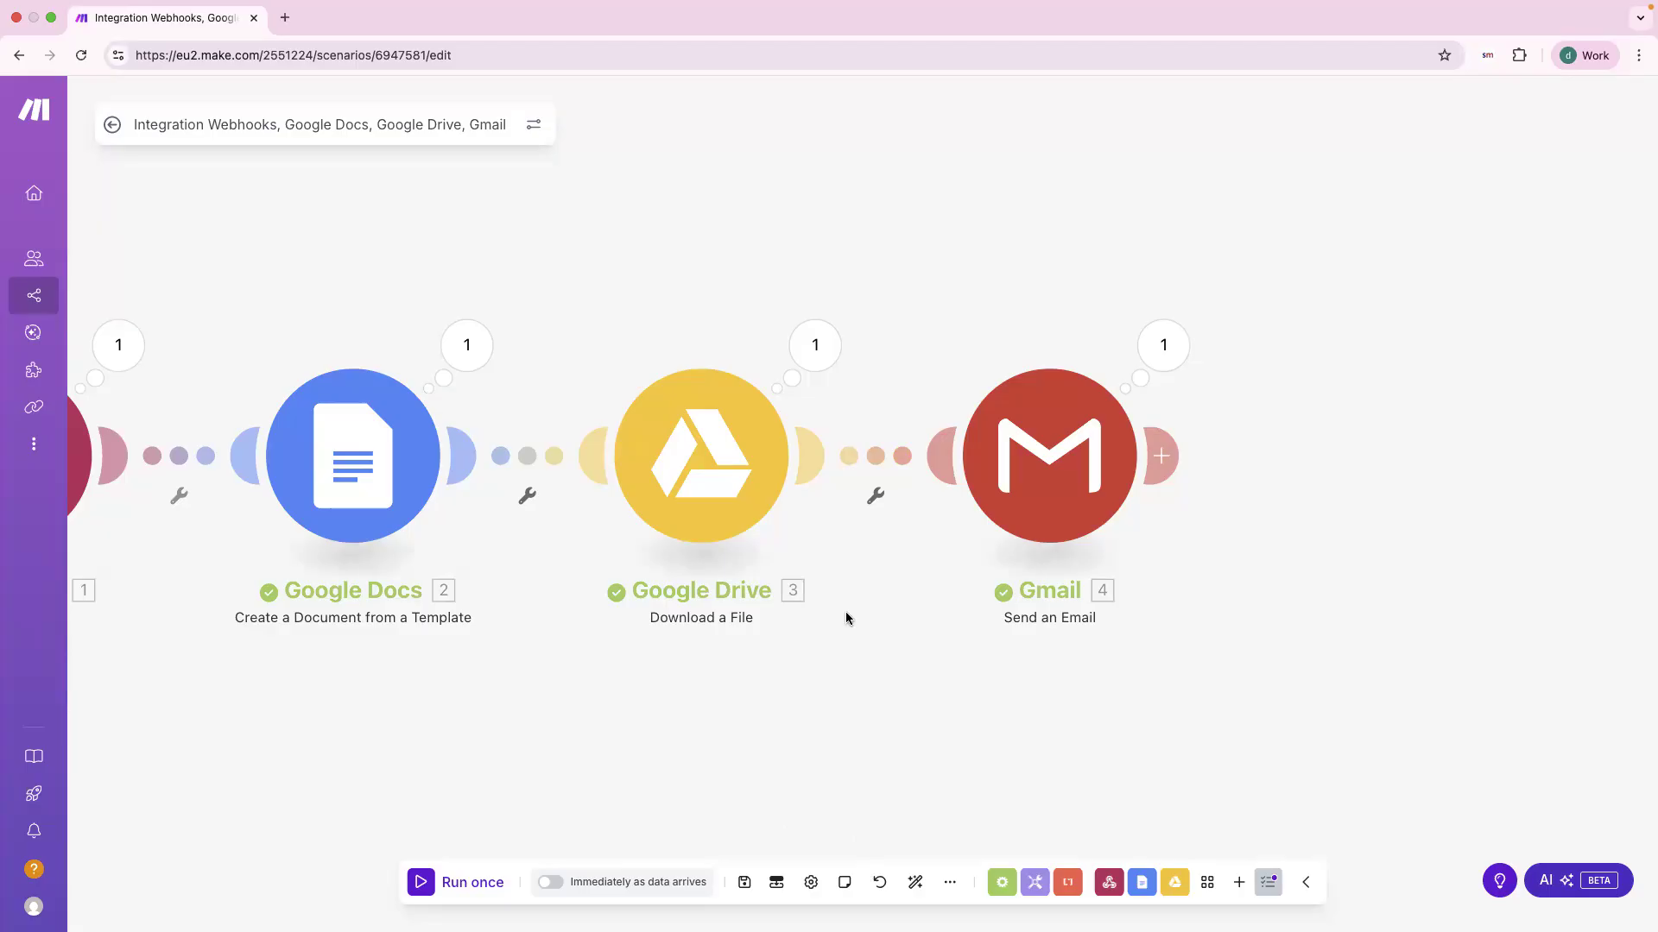
click(1004, 884)
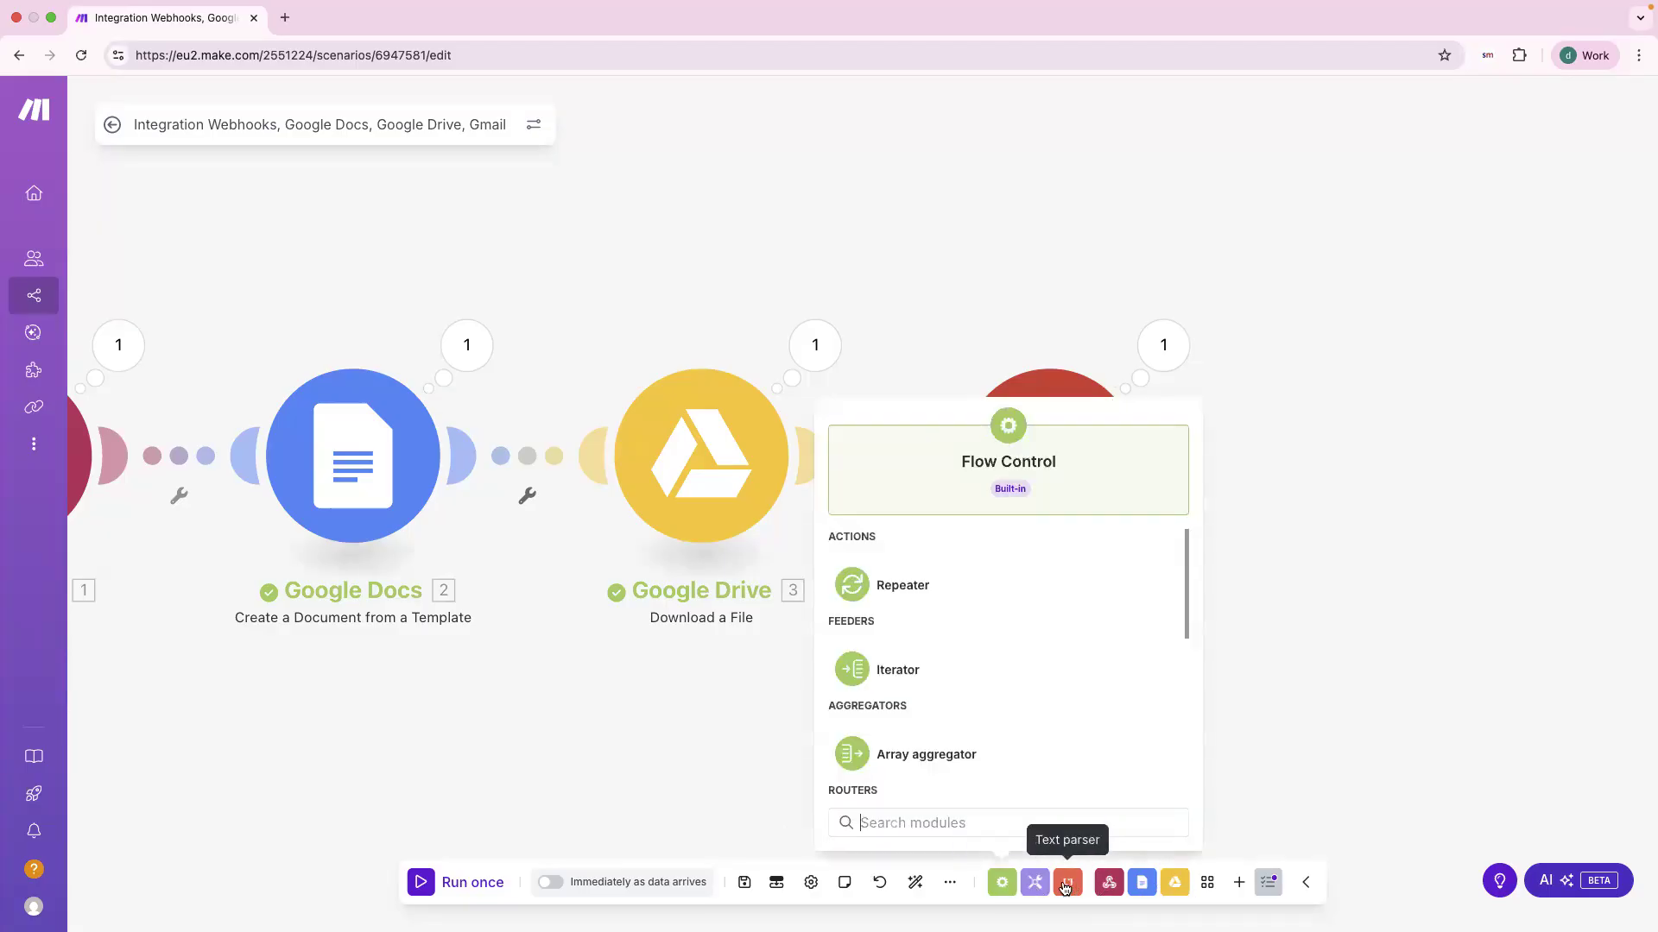
click(951, 884)
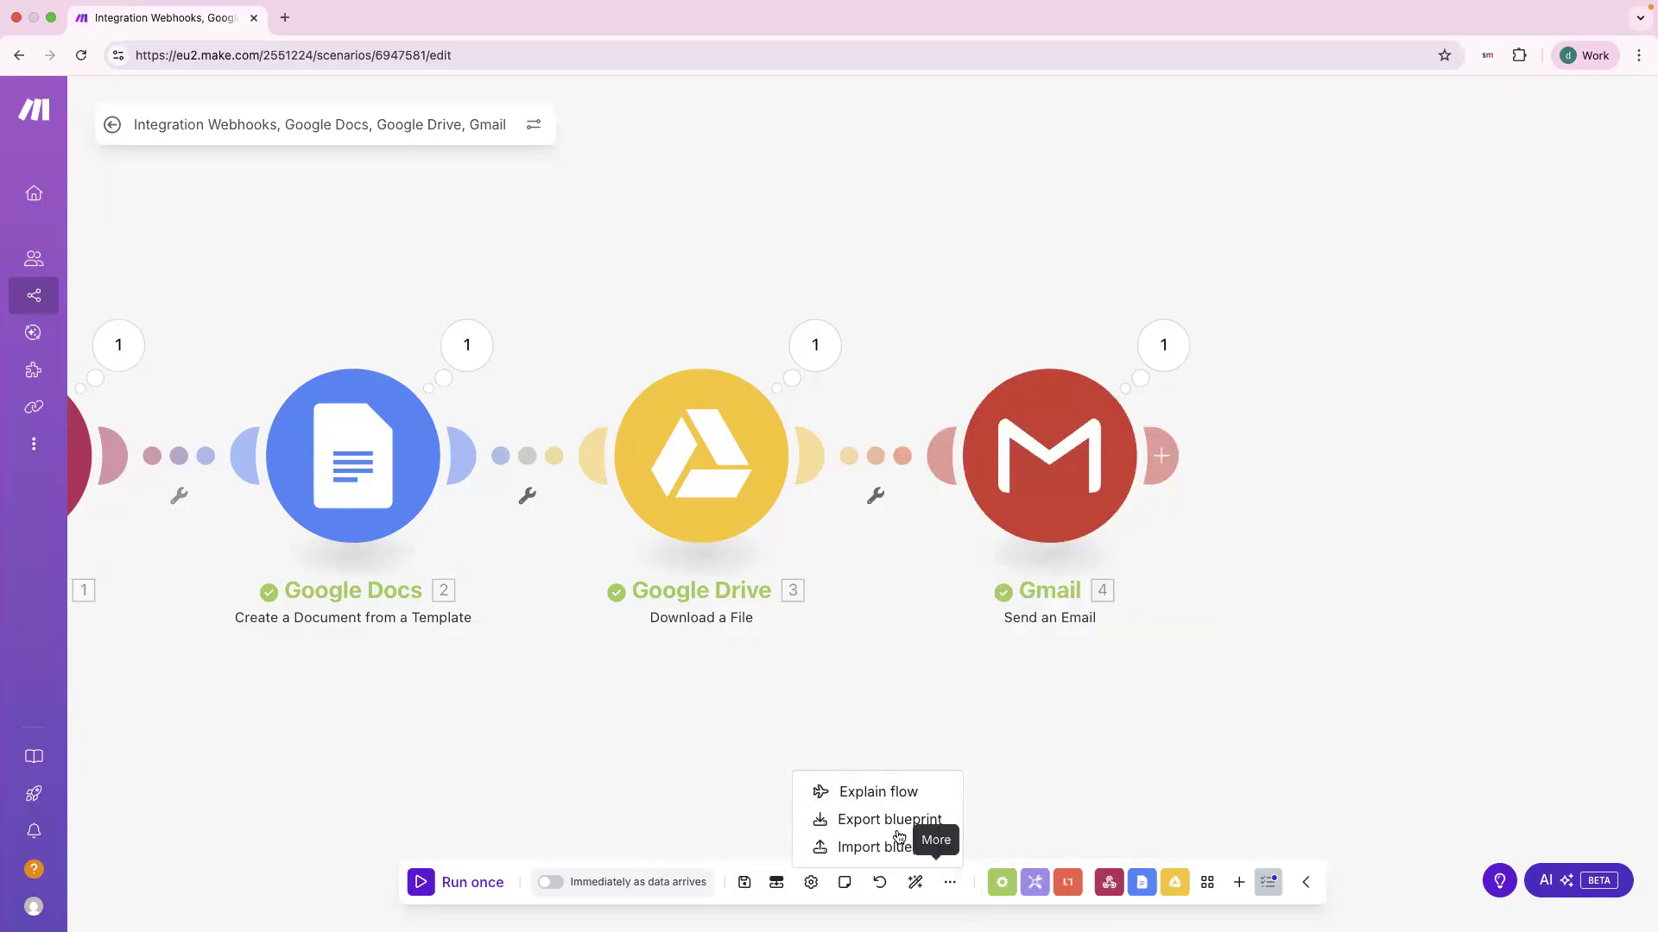
click(871, 820)
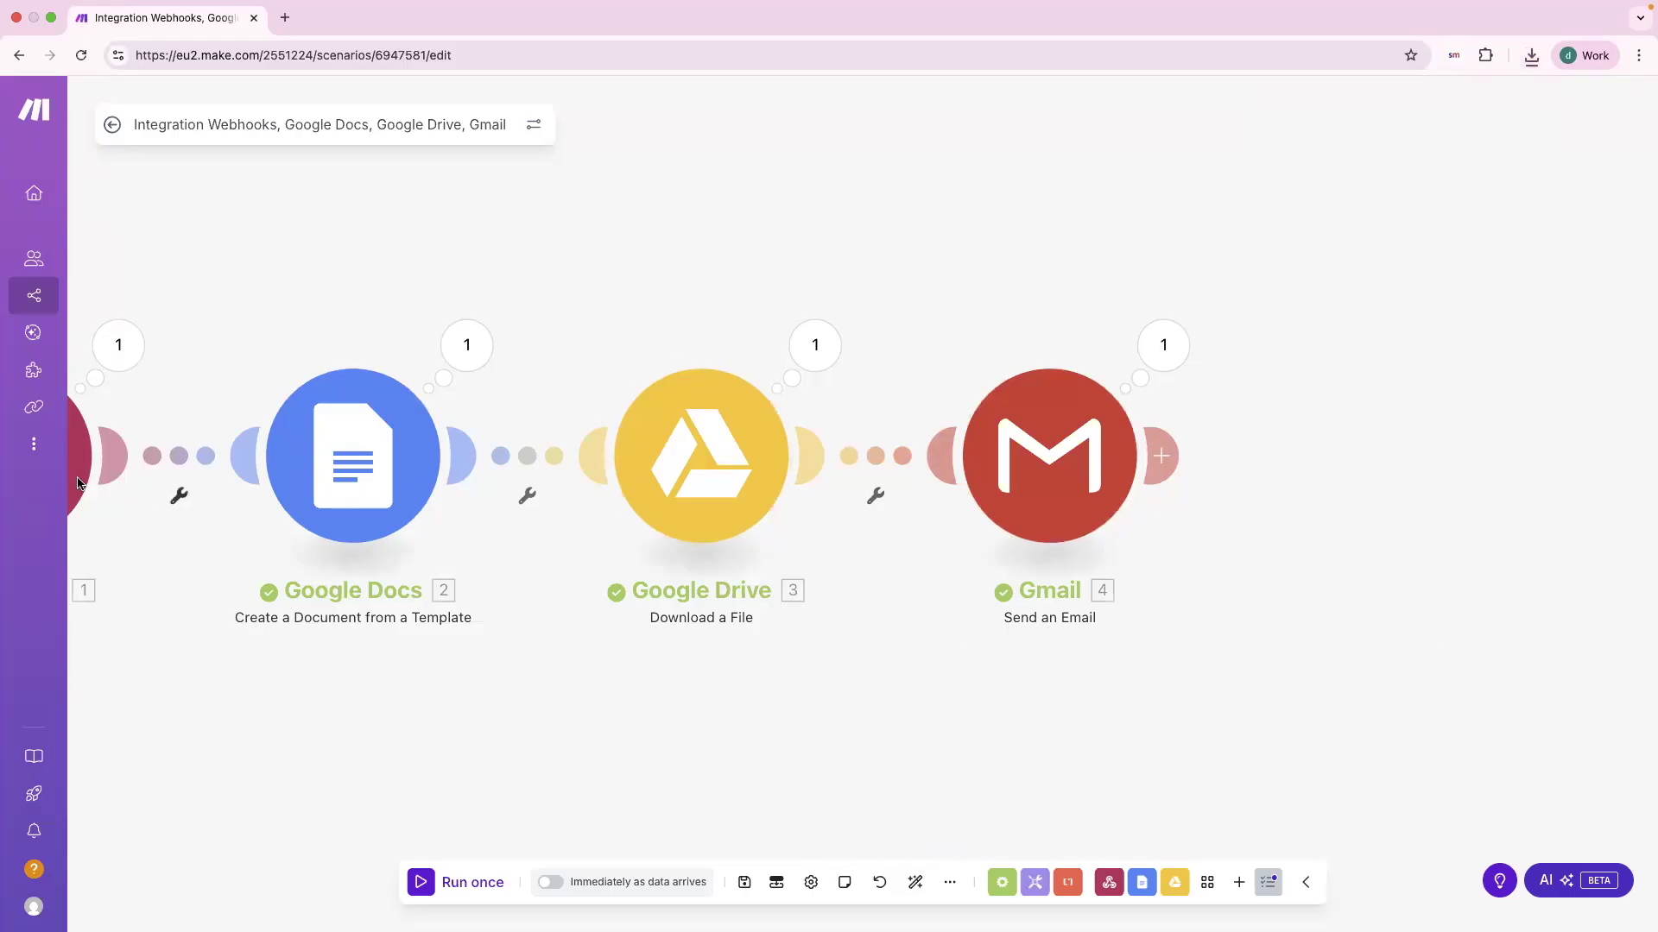
drag(241, 351, 371, 397)
drag(145, 648, 184, 612)
drag(350, 553, 285, 514)
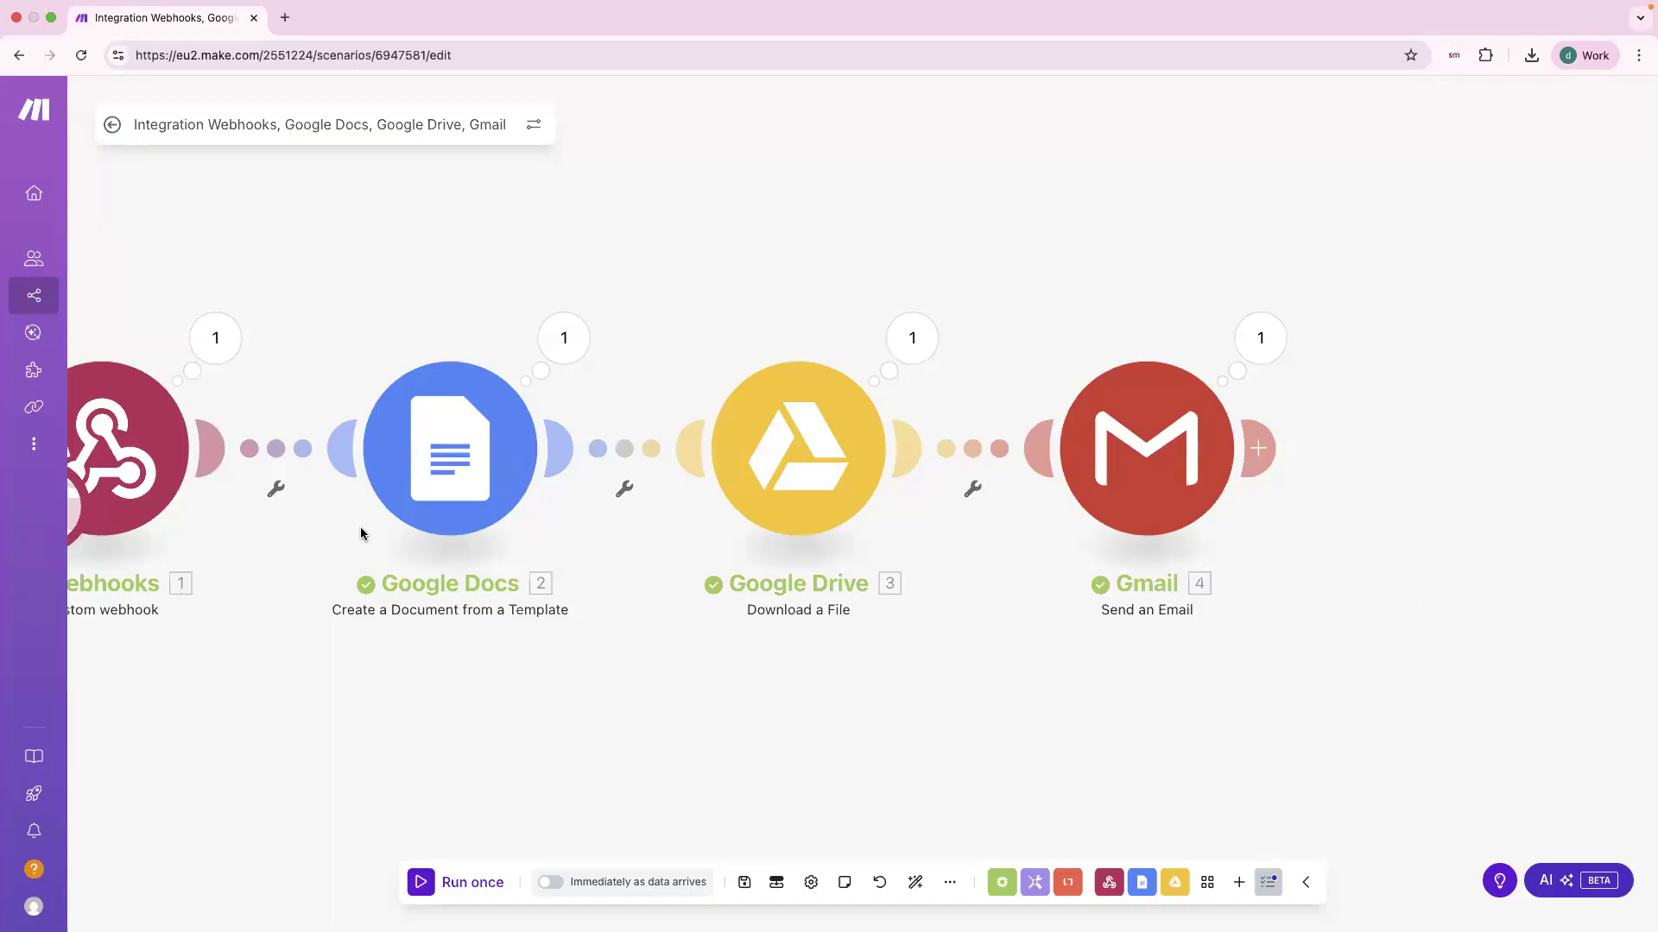
Step: Pan the canvas to bring all four completed modules into view
scroll(909, 757, down, 1)
drag(993, 723, 1111, 775)
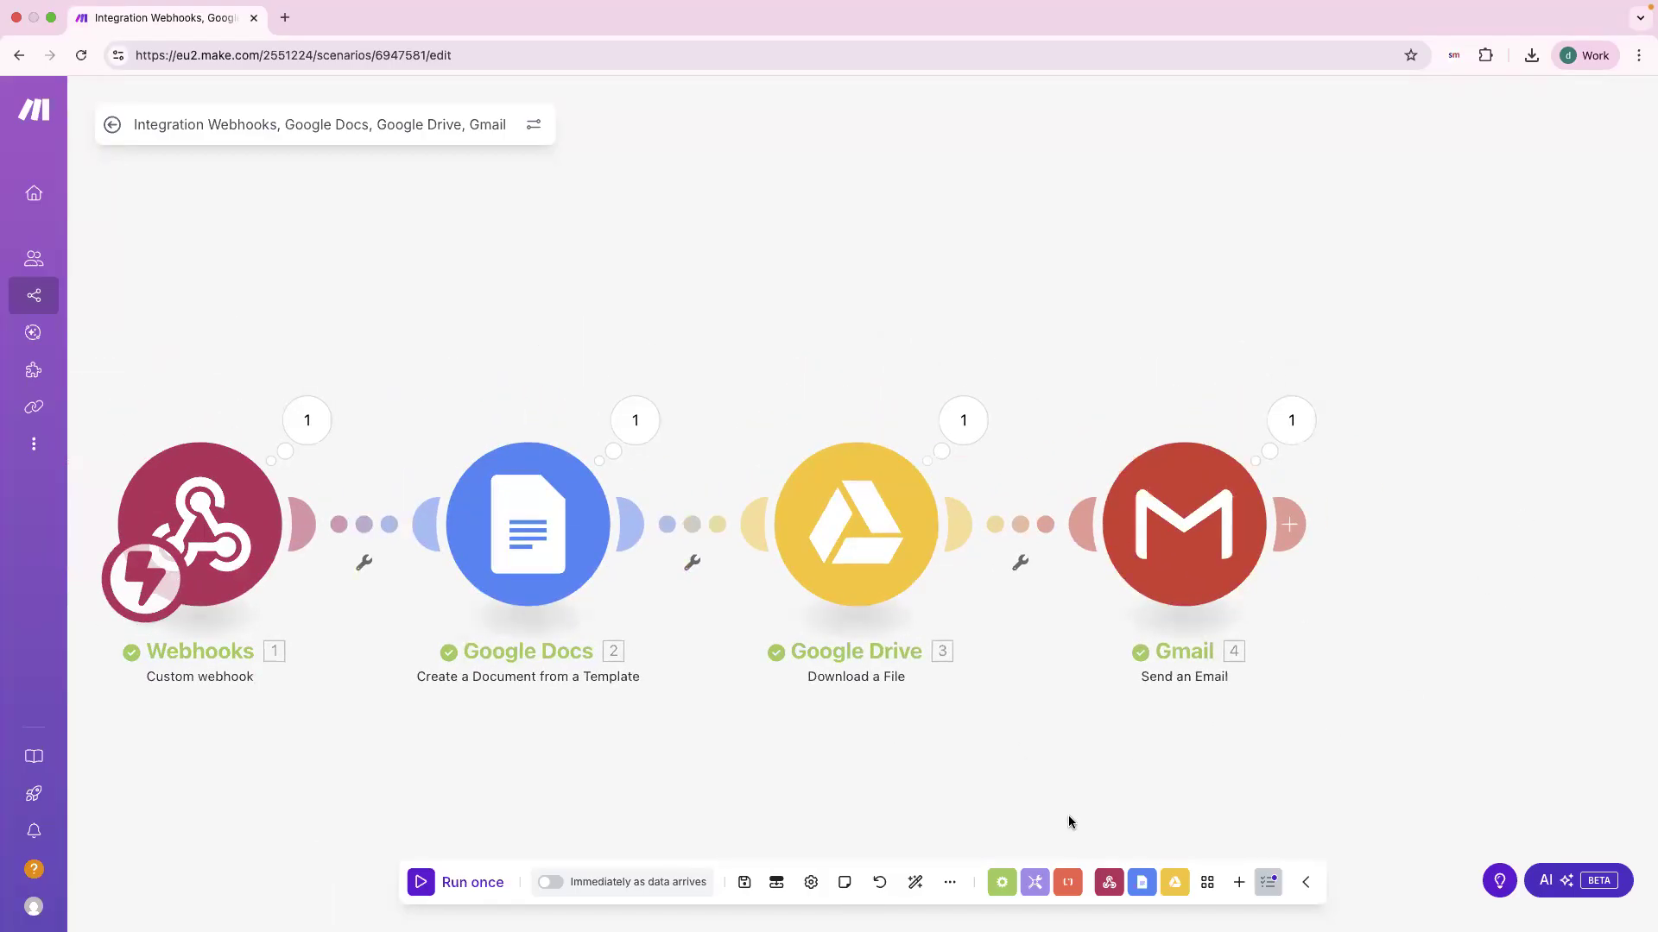
scroll(1028, 810, down, 2)
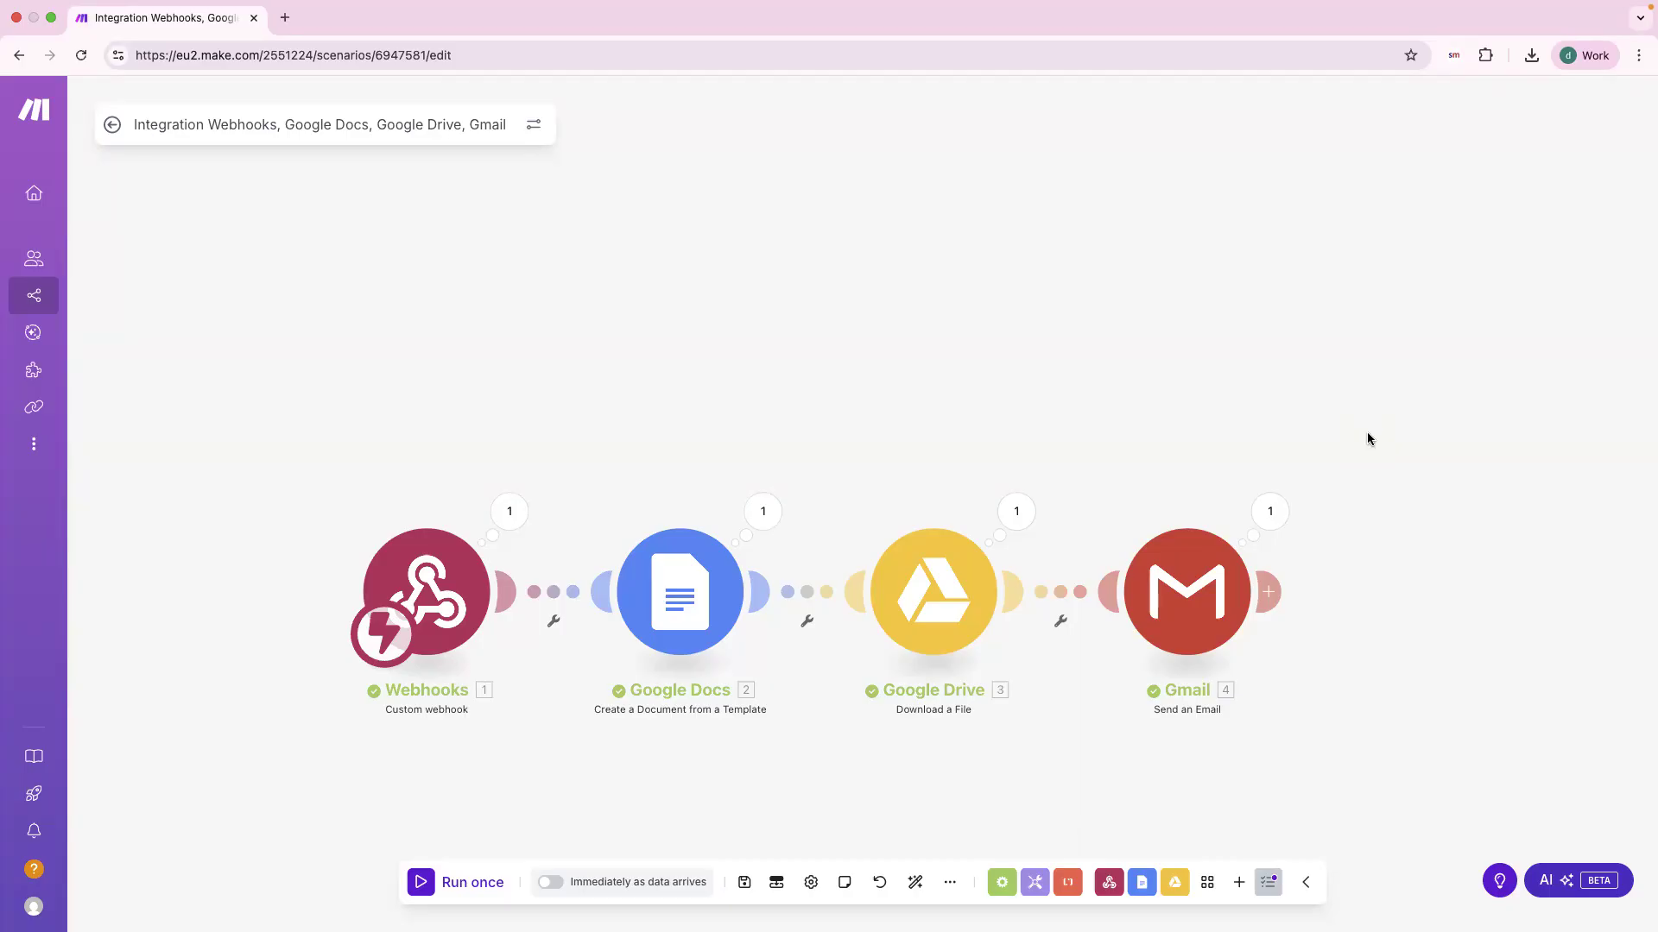
Step: Open and close the Google Docs module settings, then bring the Google Drive window over Make
click(687, 606)
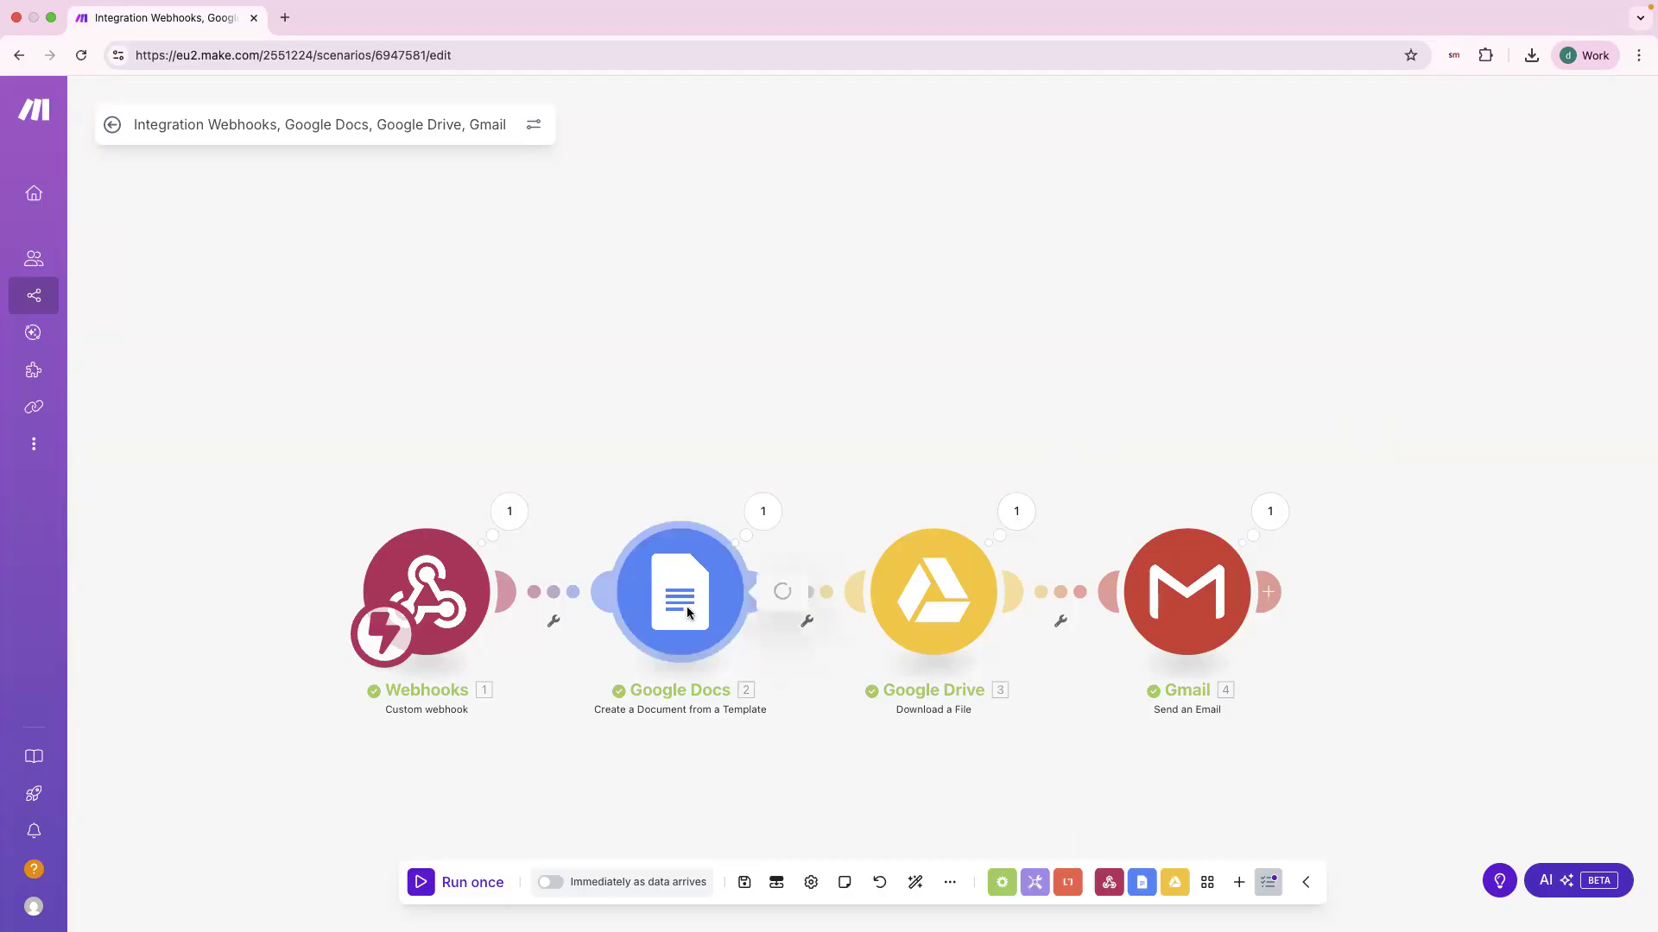
click(707, 445)
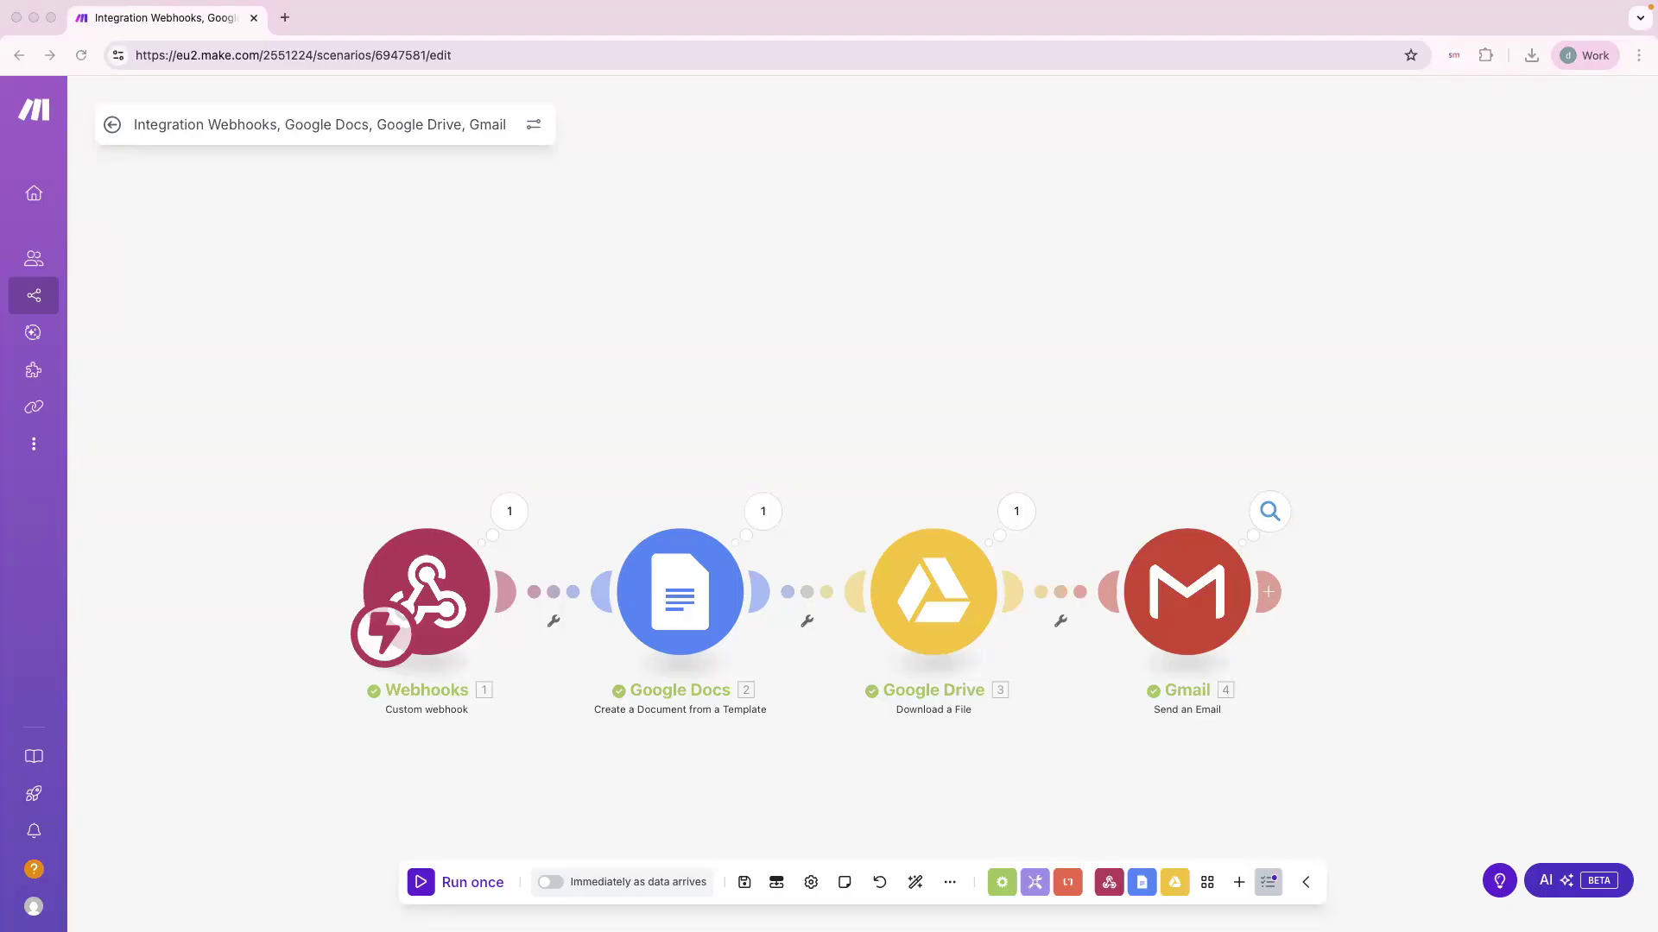
drag(1656, 77, 596, 80)
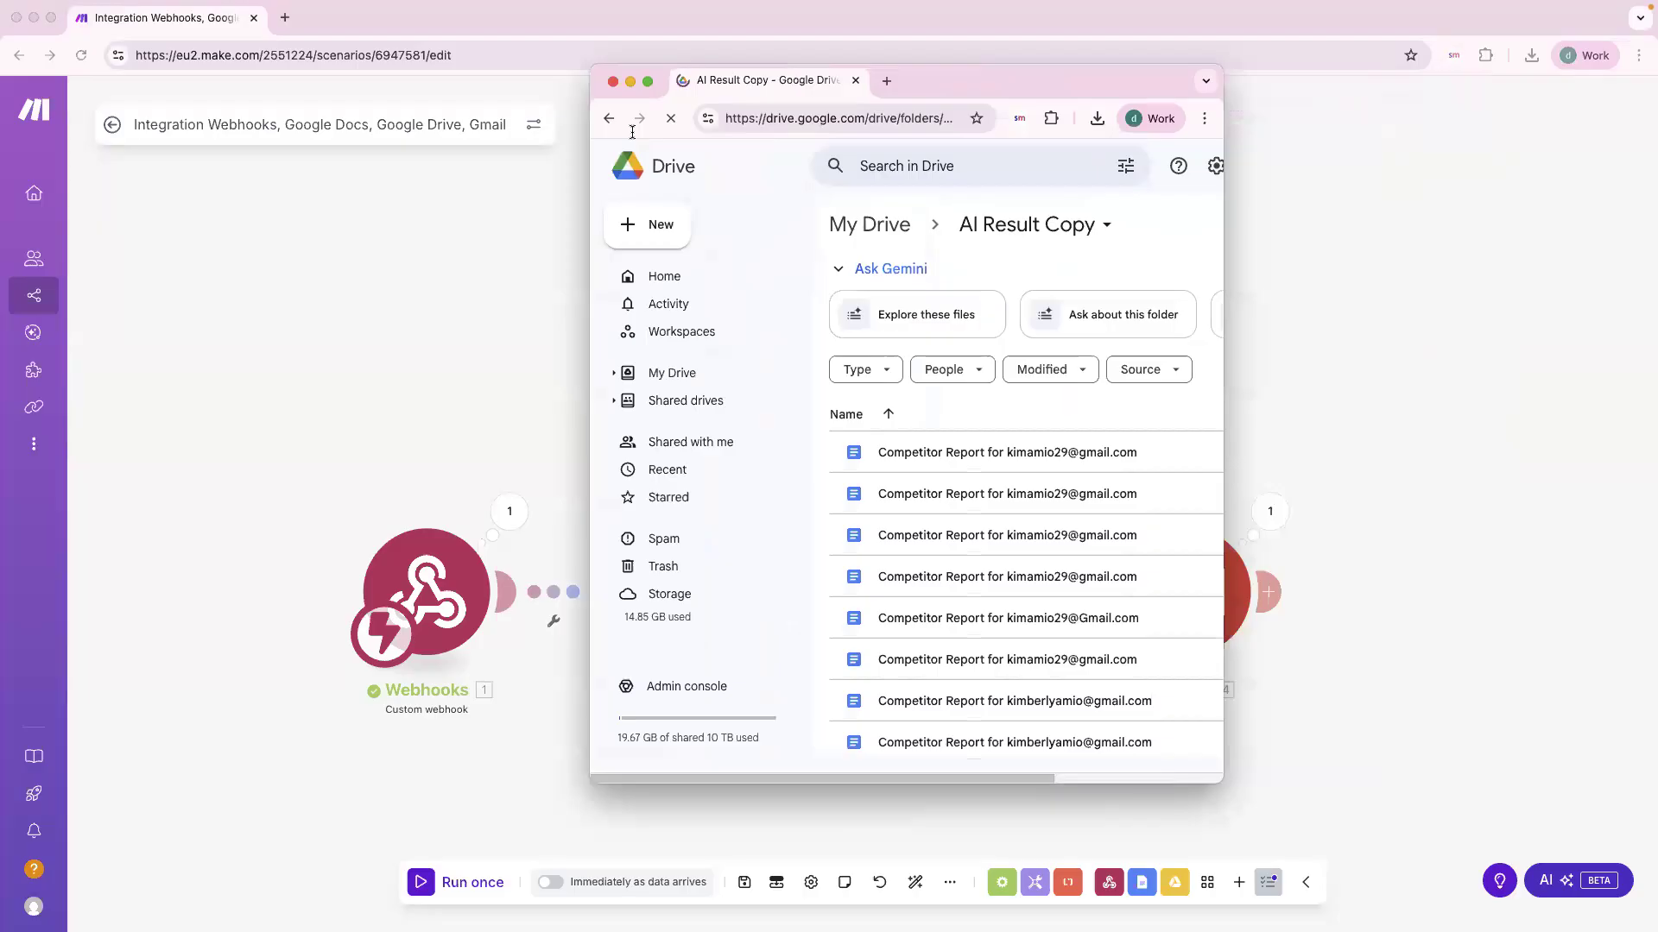
Step: Maximize Drive and open the first Competitor Report in AI Result Copy to review it
click(648, 81)
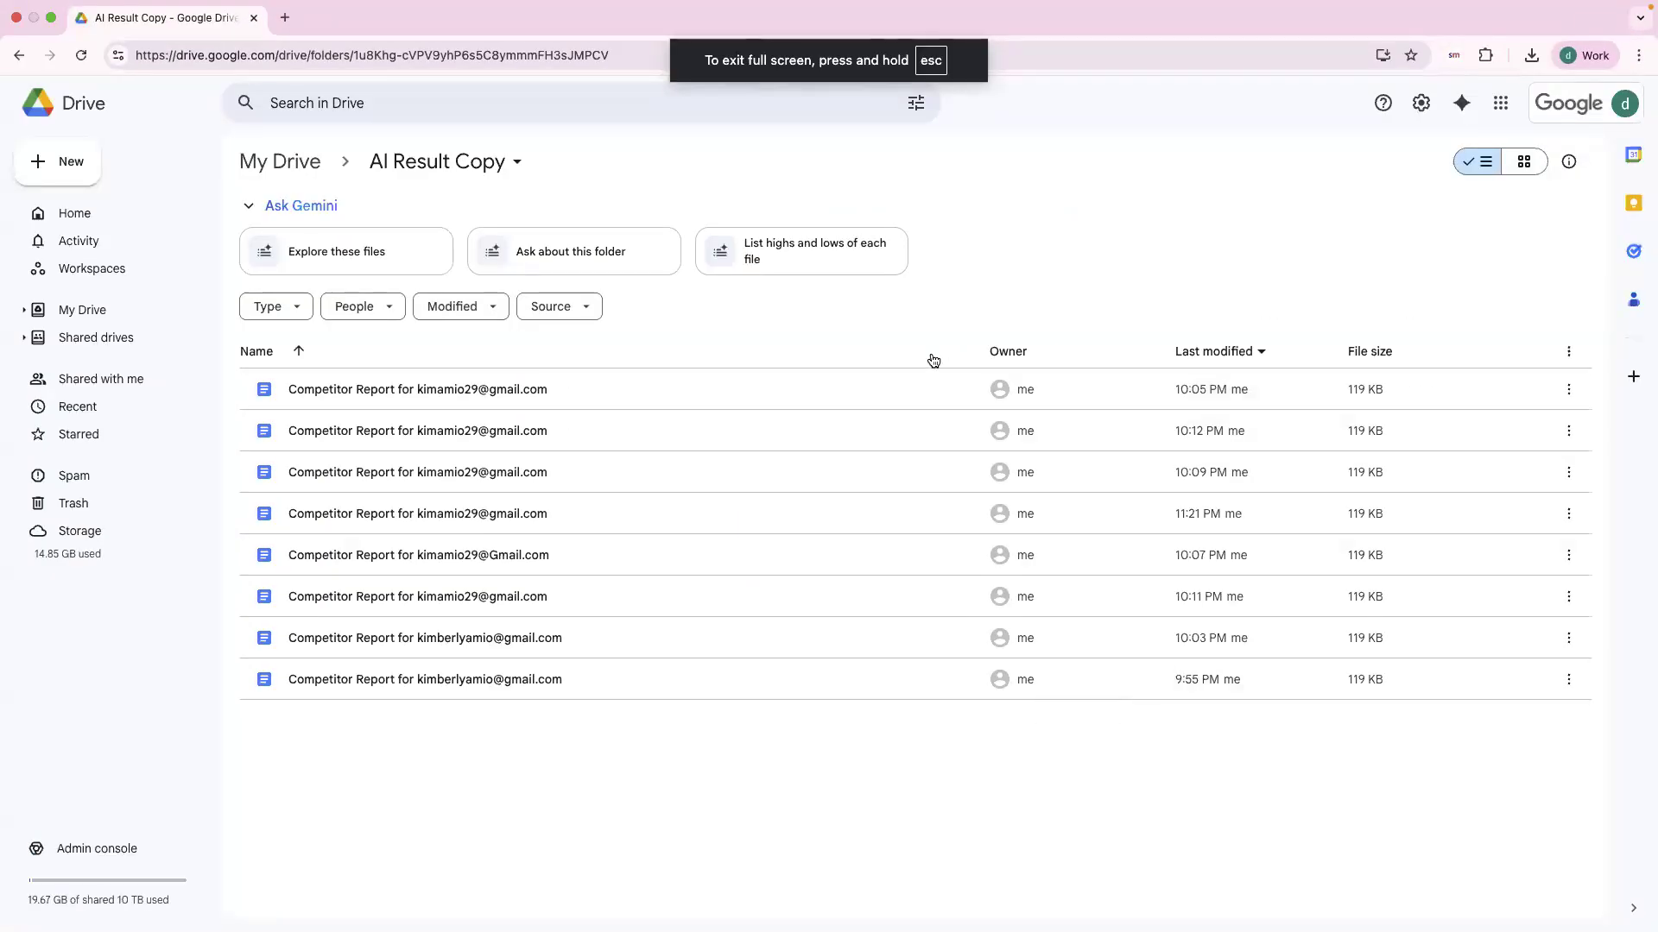
double_click(499, 397)
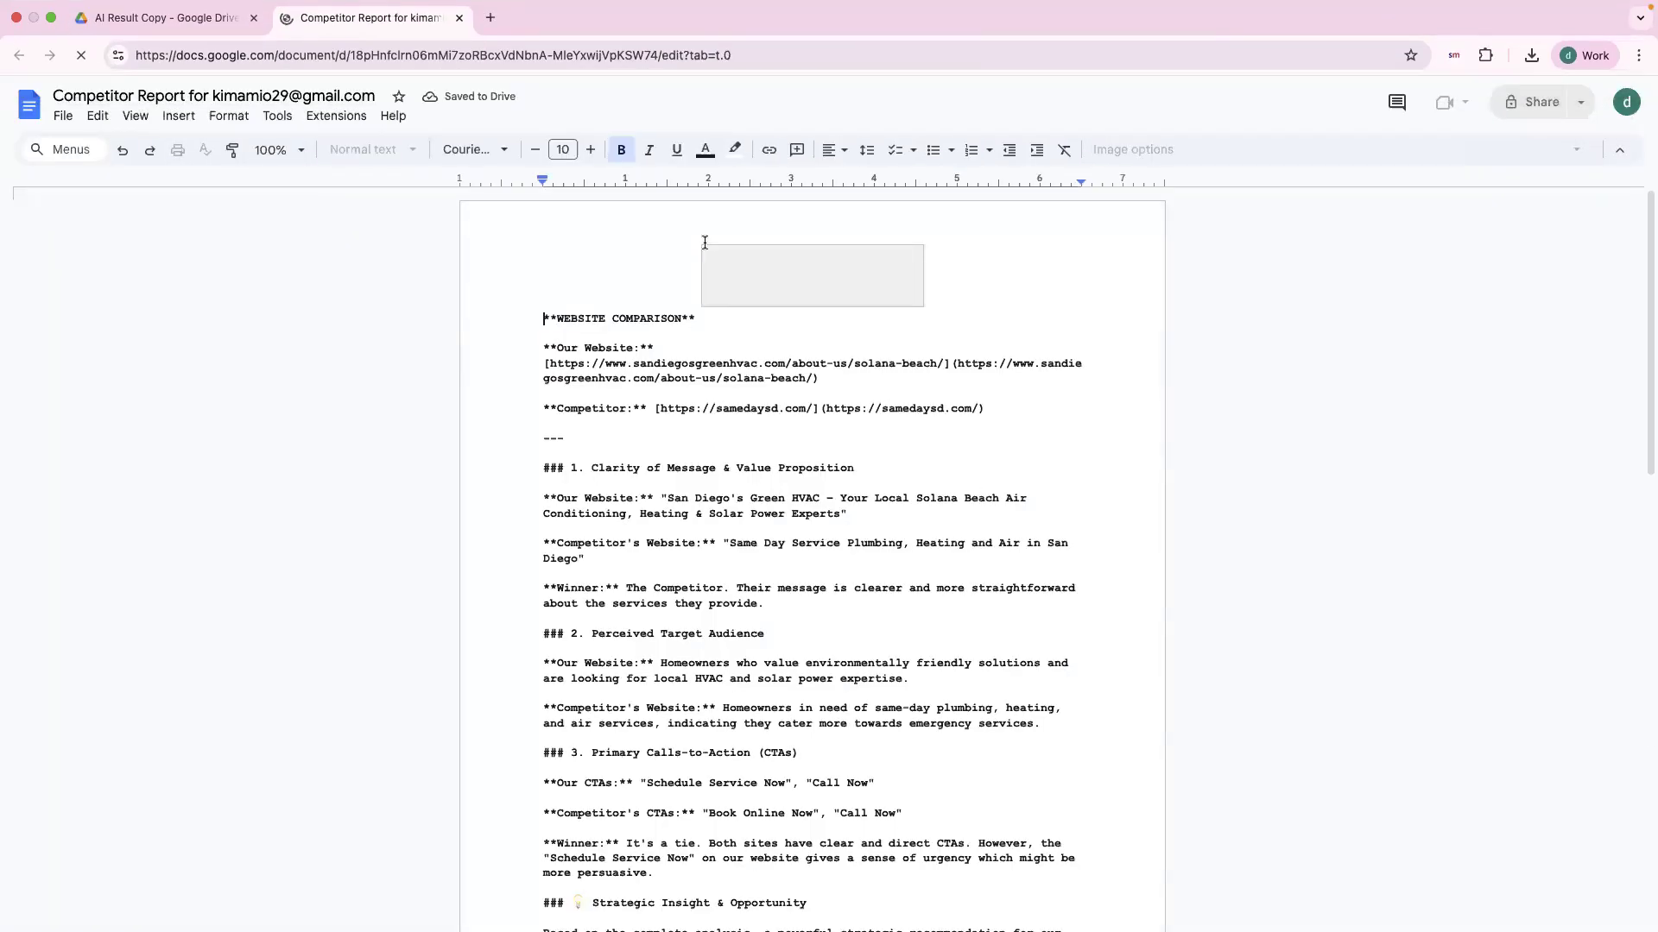
scroll(841, 629, down, 20)
scroll(841, 630, up, 20)
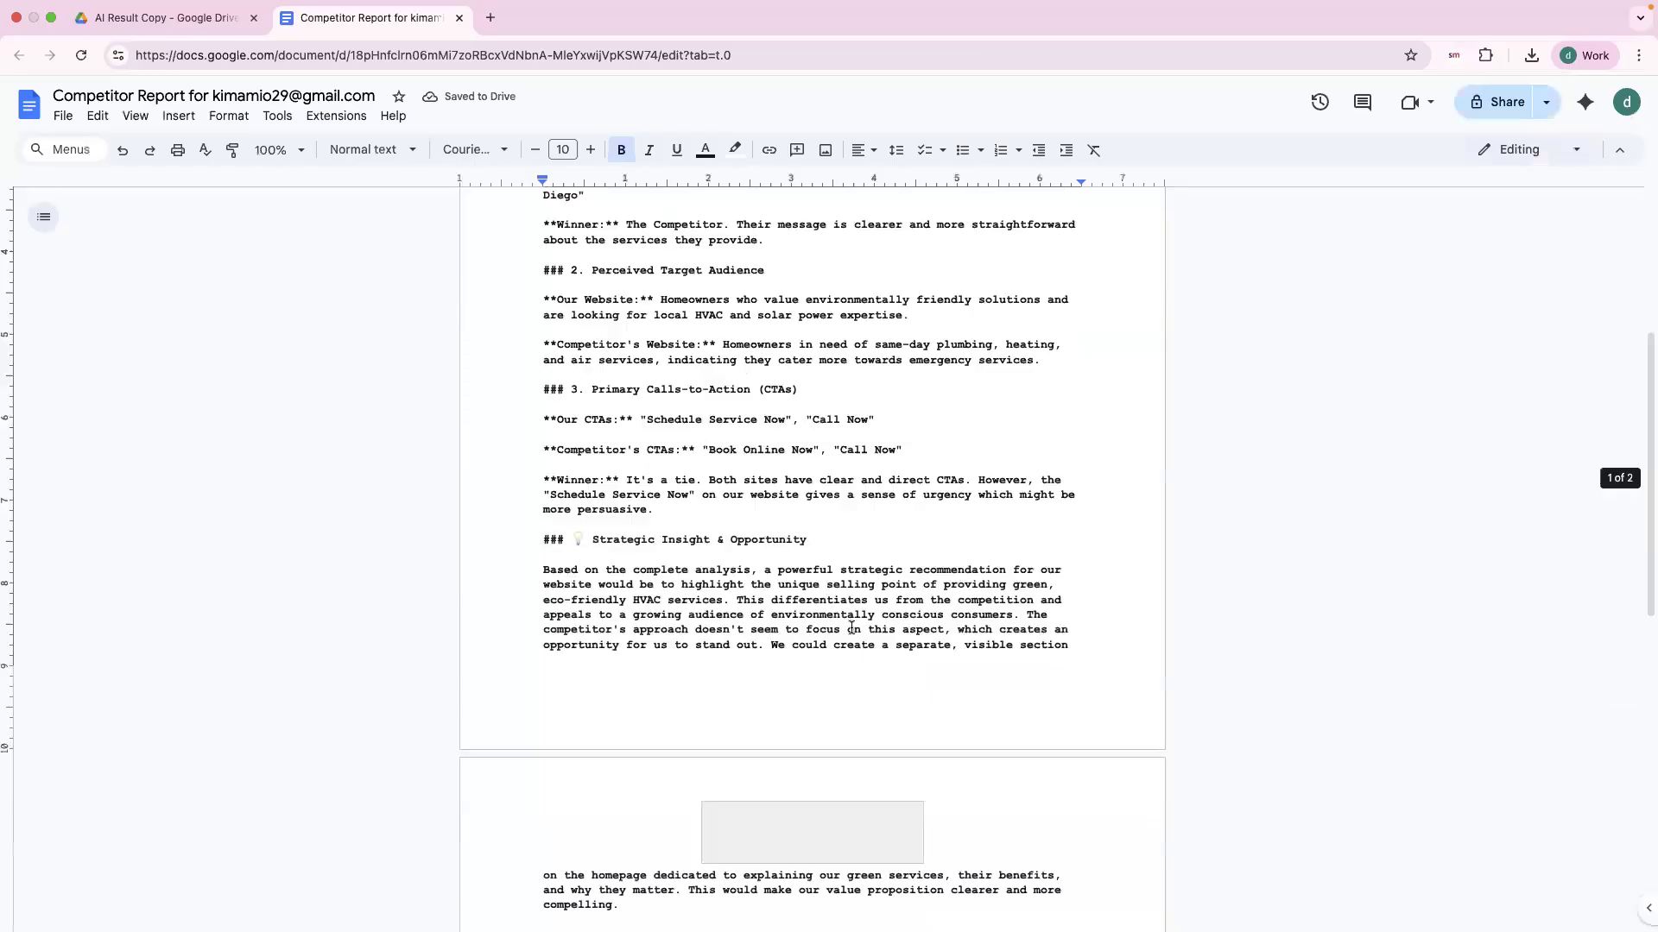
click(179, 95)
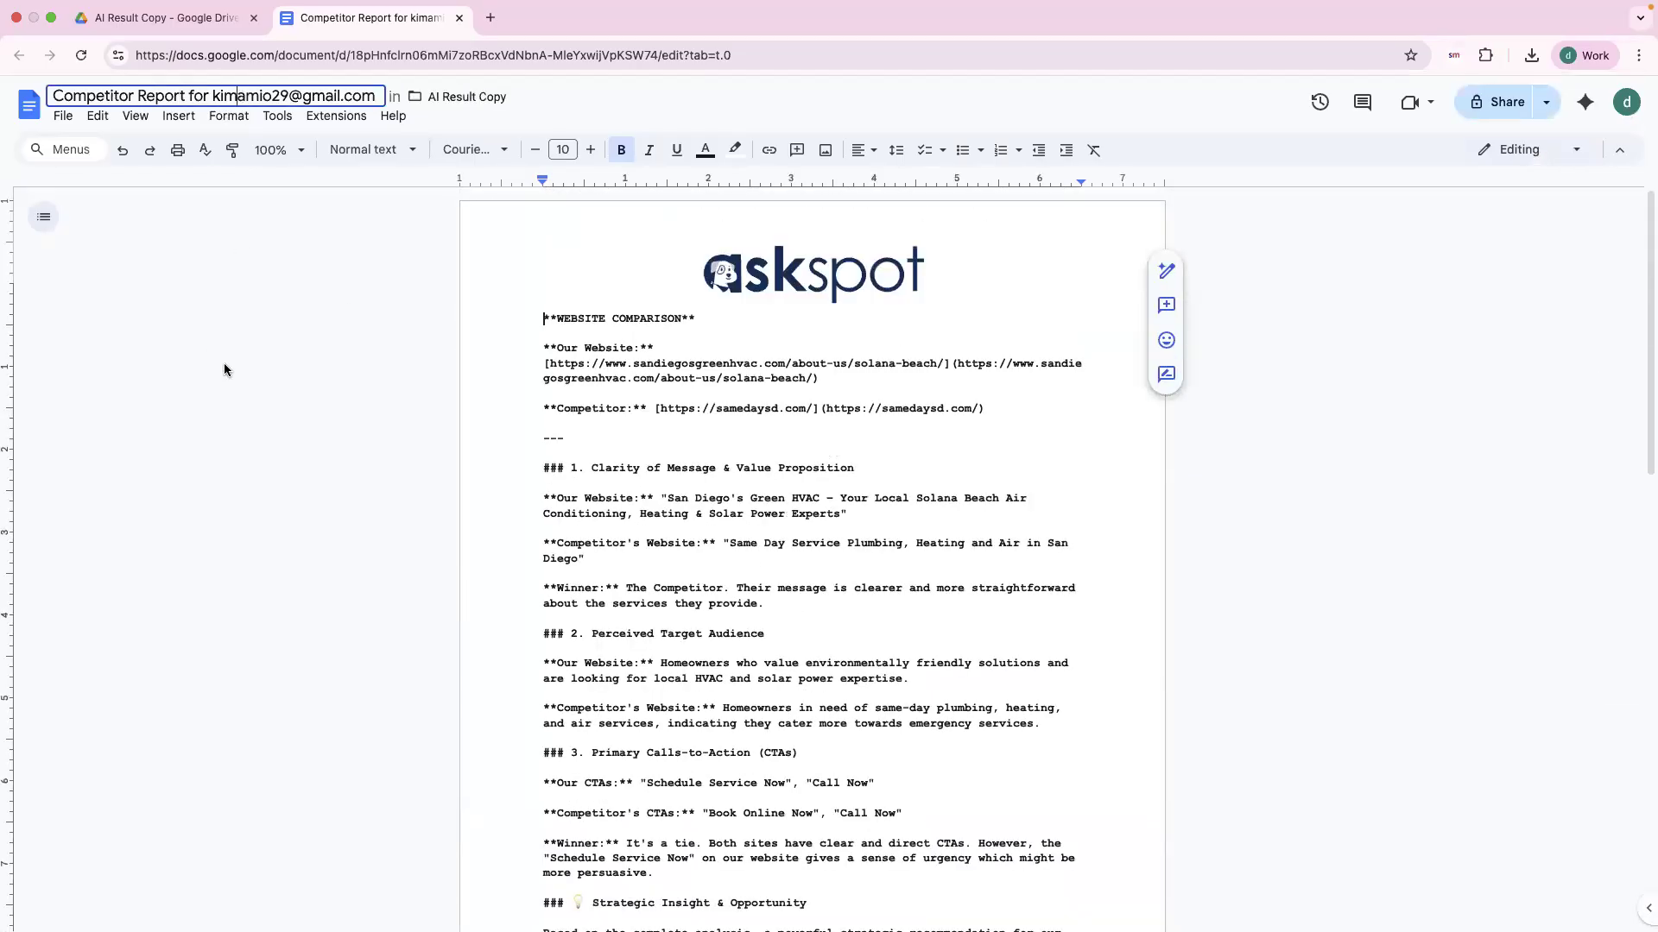
Step: Go back to the AI Result Copy folder, then return to the Competitor Report tab and scroll through it
click(185, 17)
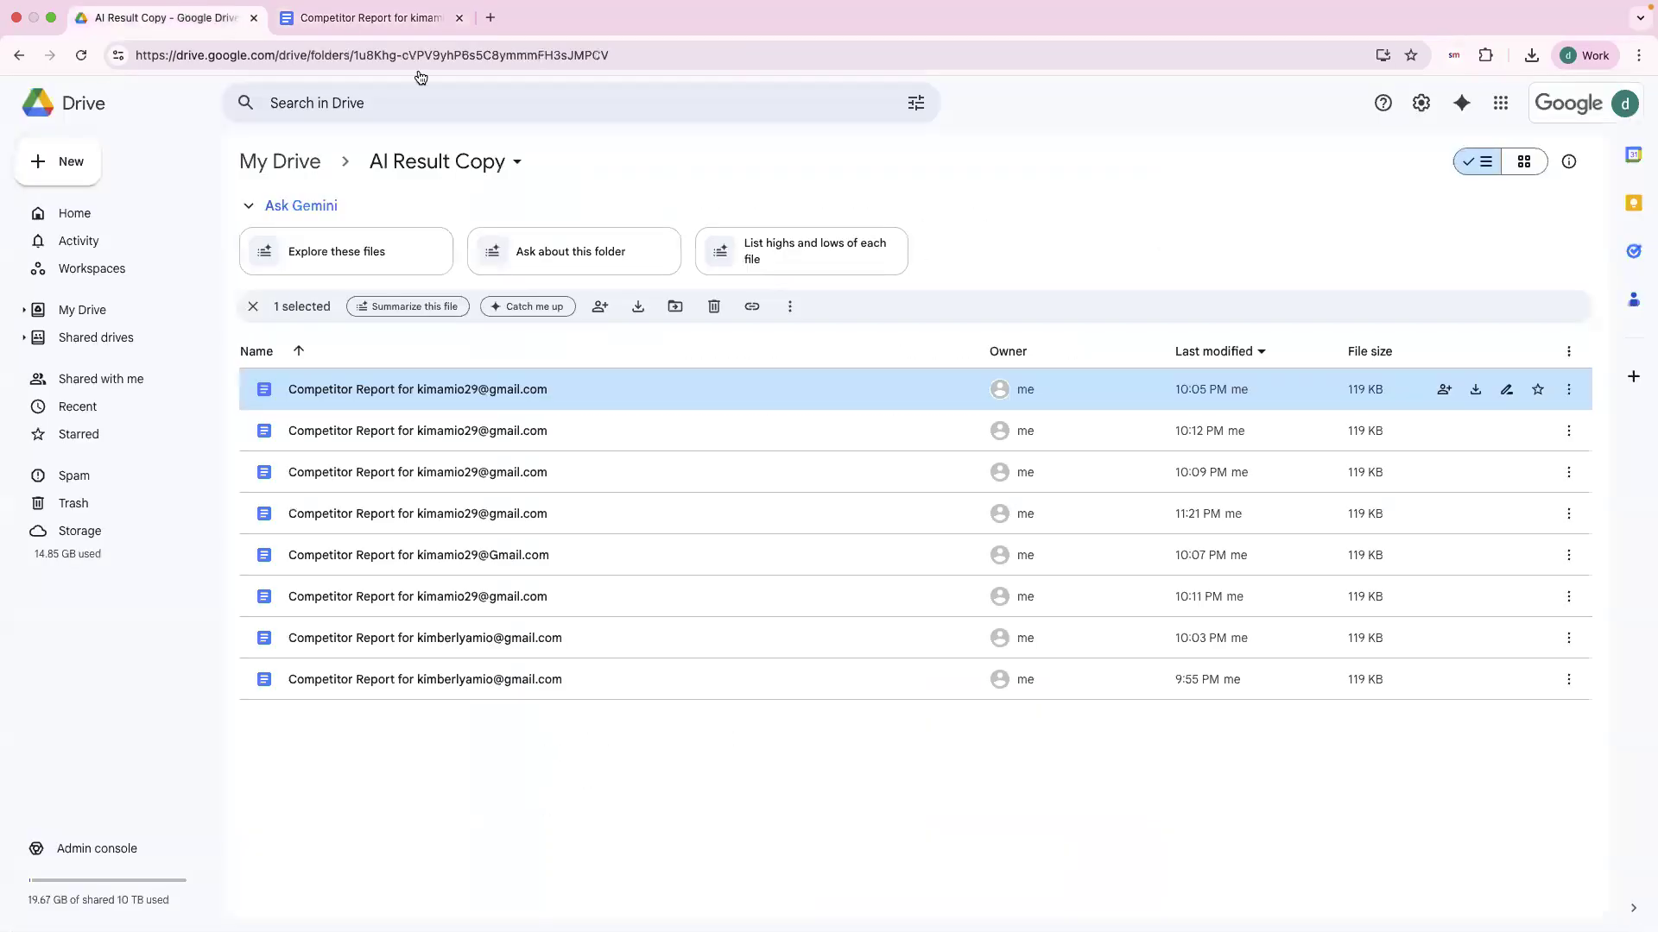
click(465, 831)
click(423, 9)
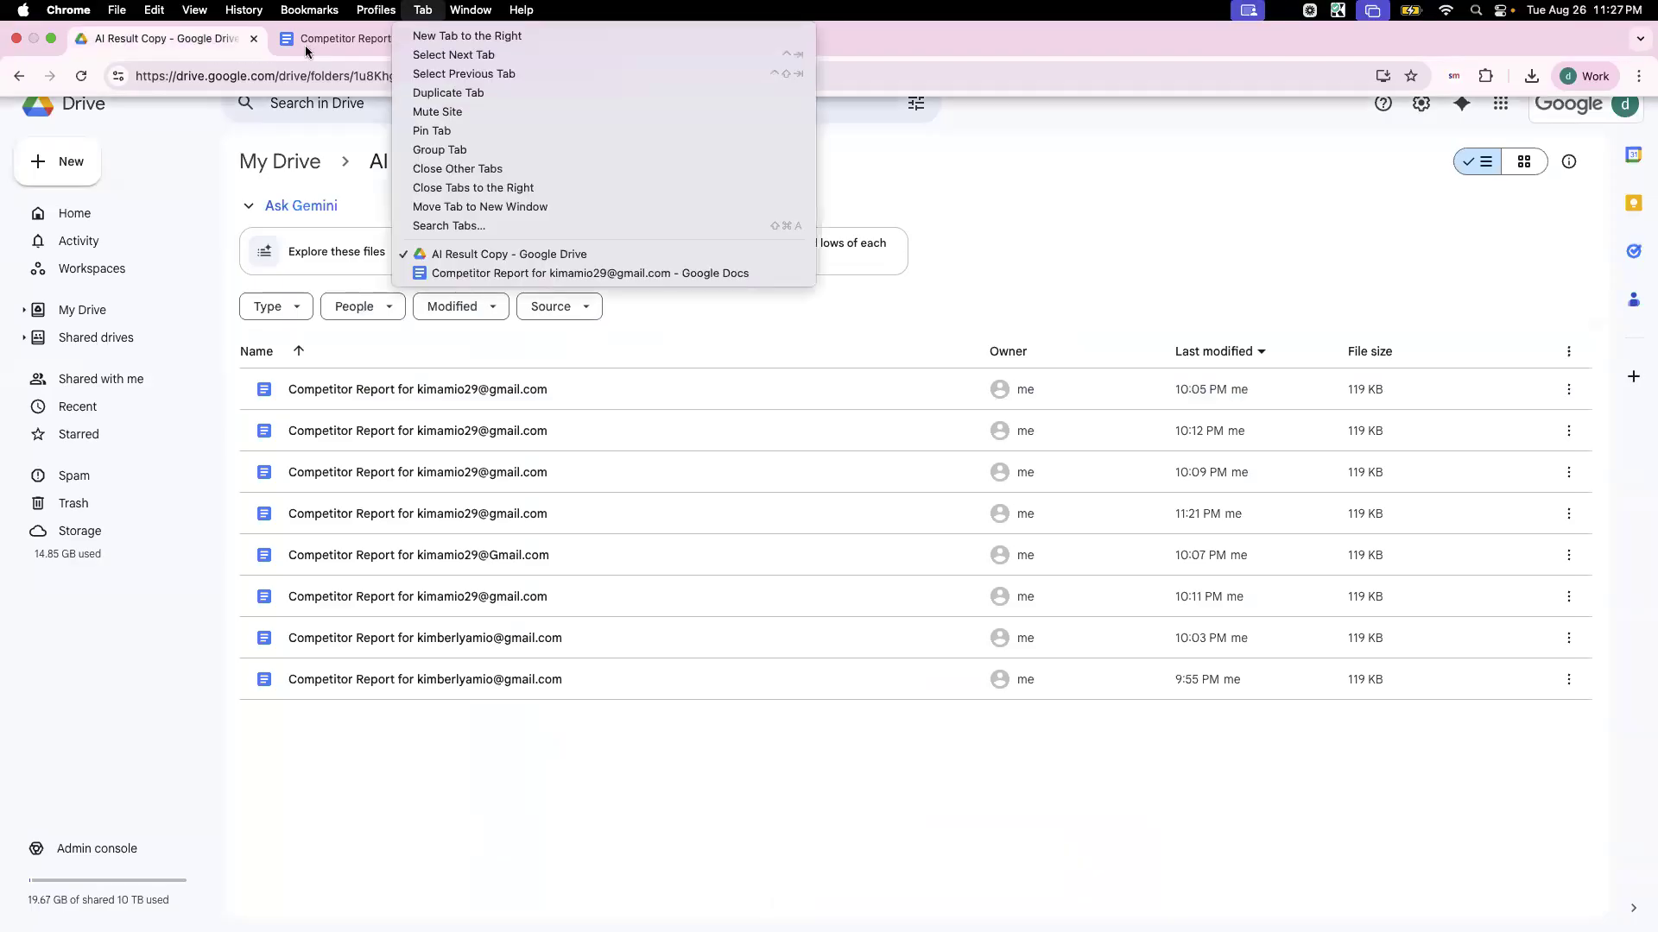
click(304, 45)
click(316, 51)
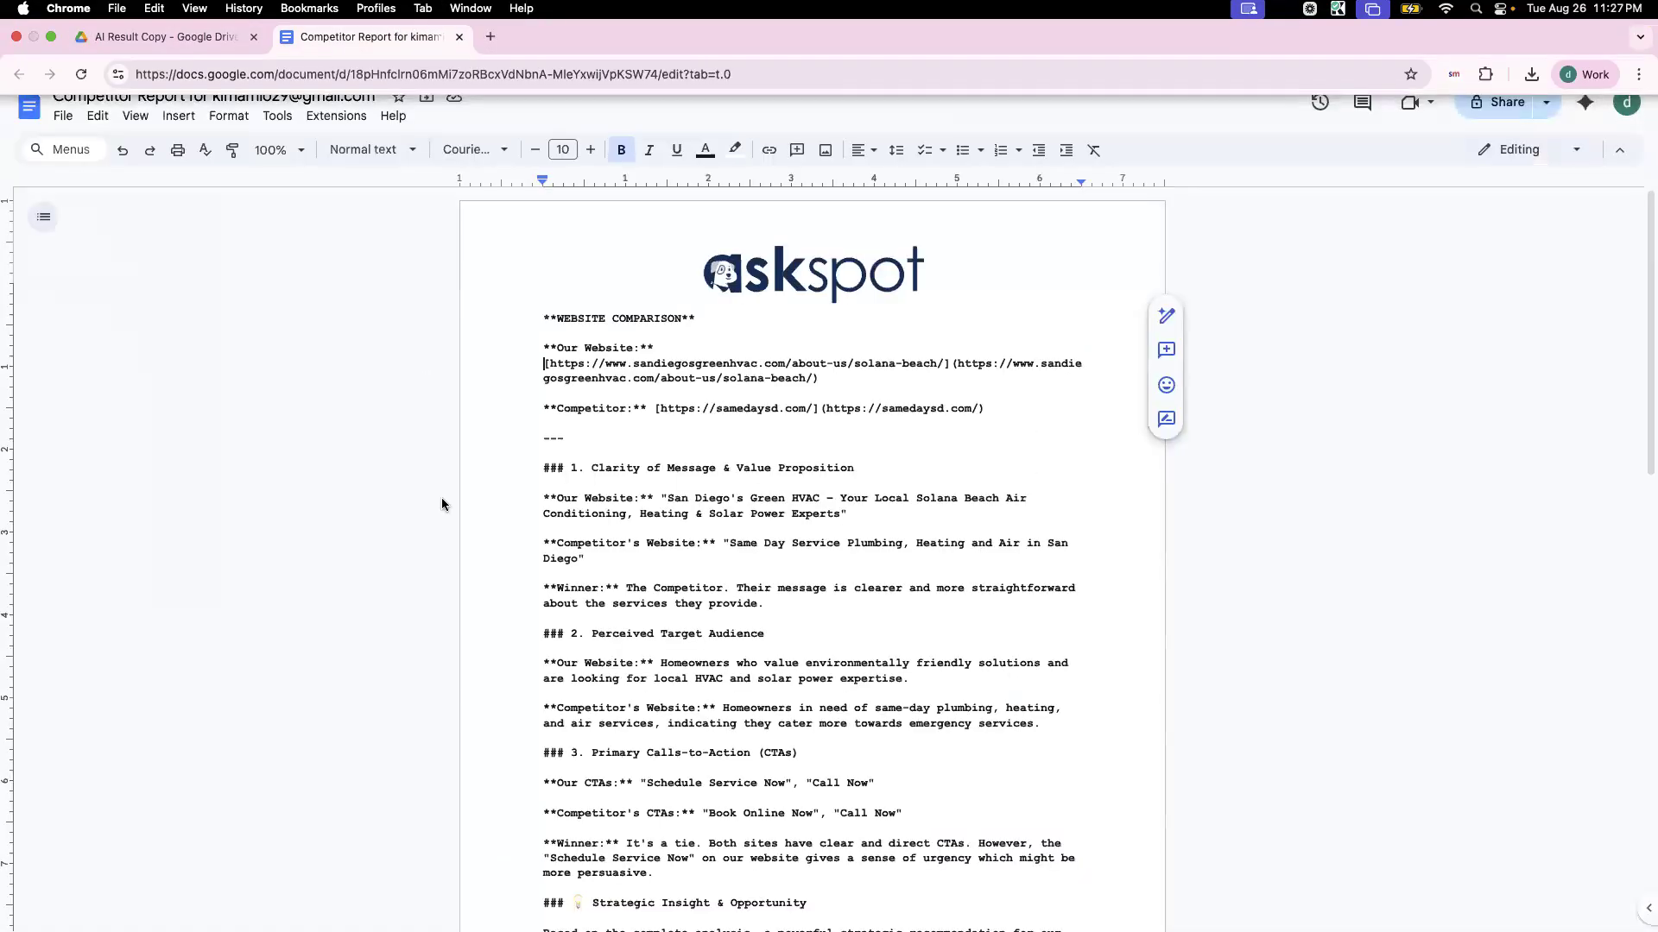
scroll(621, 432, down, 5)
scroll(625, 623, up, 3)
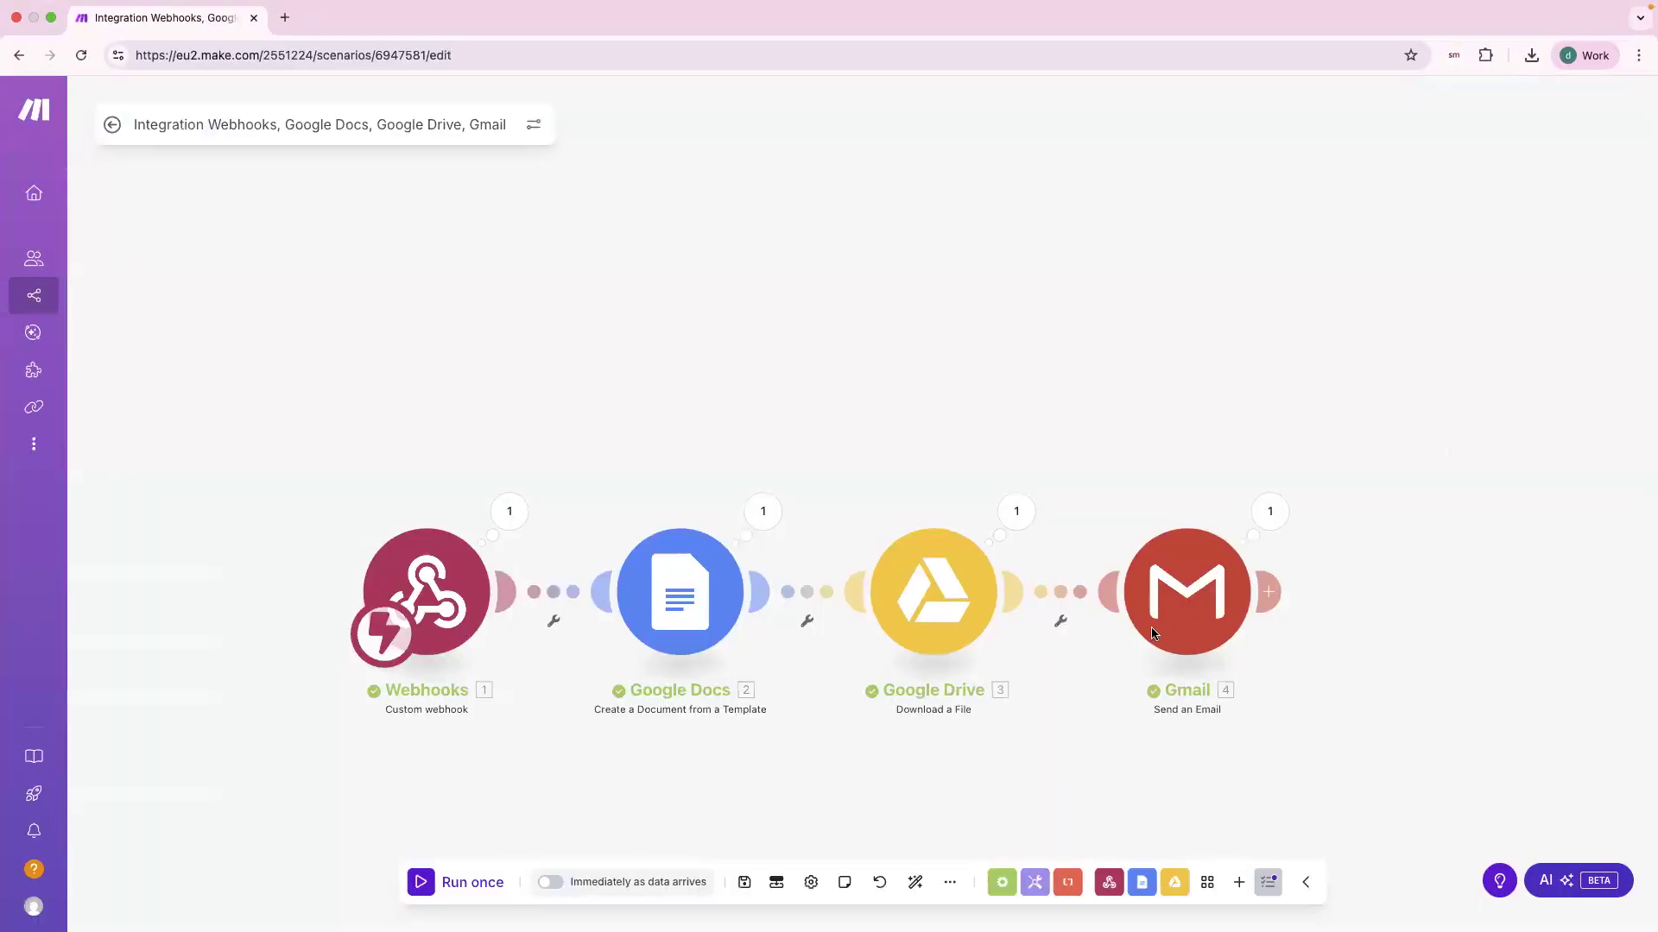
scroll(905, 651, down, 3)
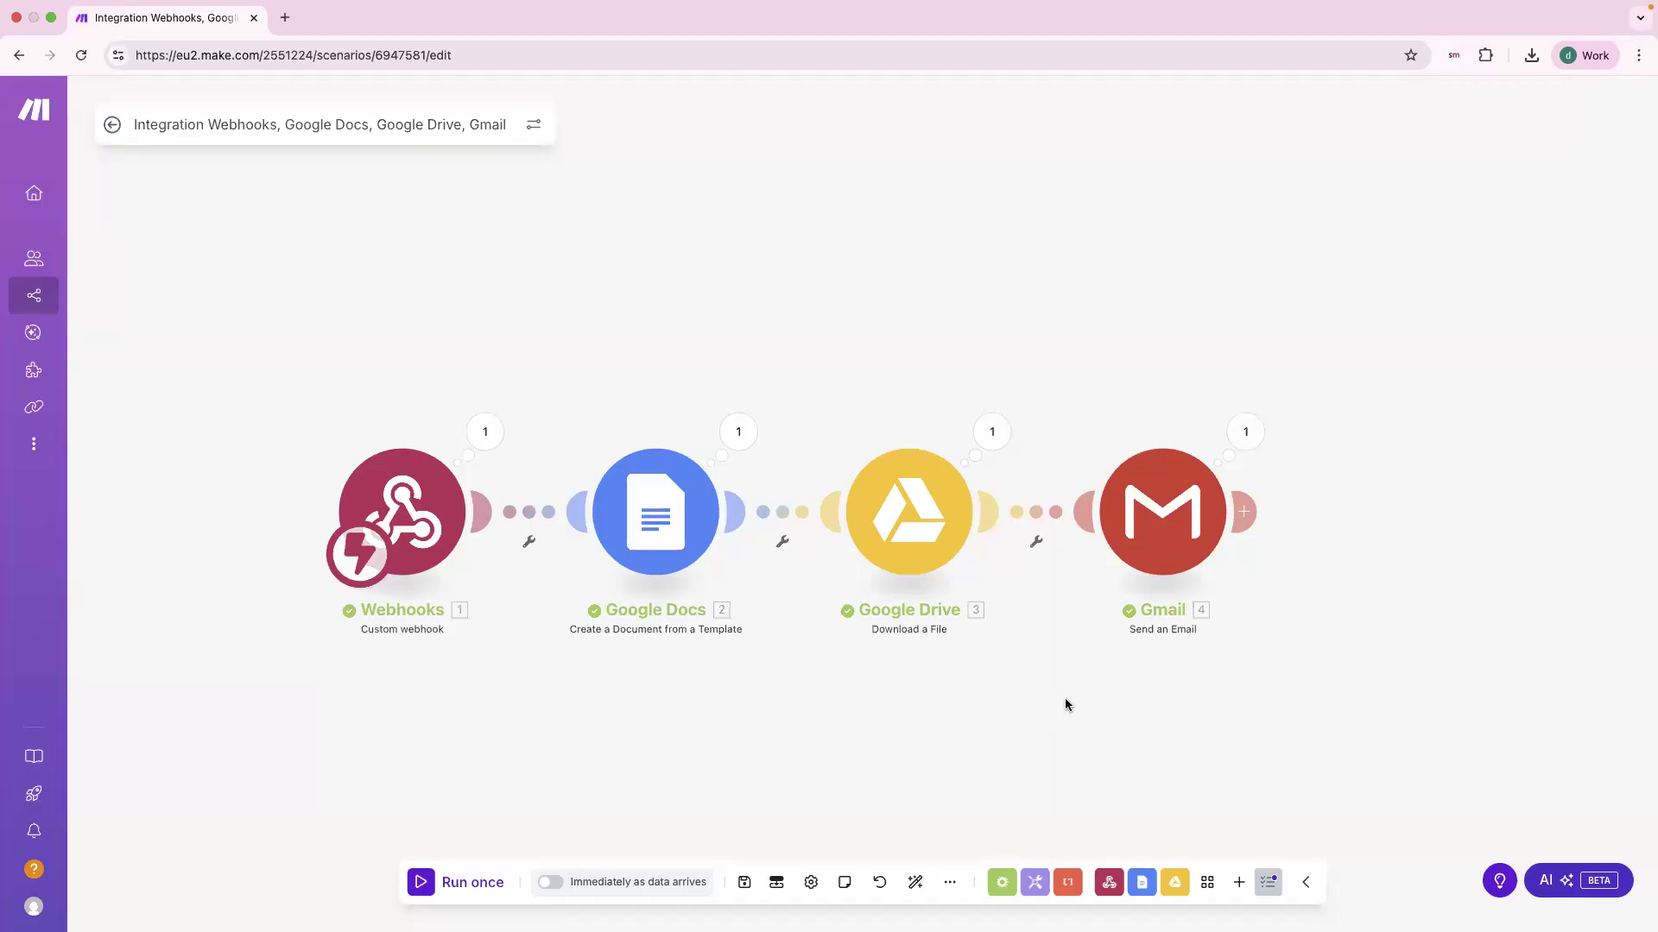
drag(1064, 699, 1041, 643)
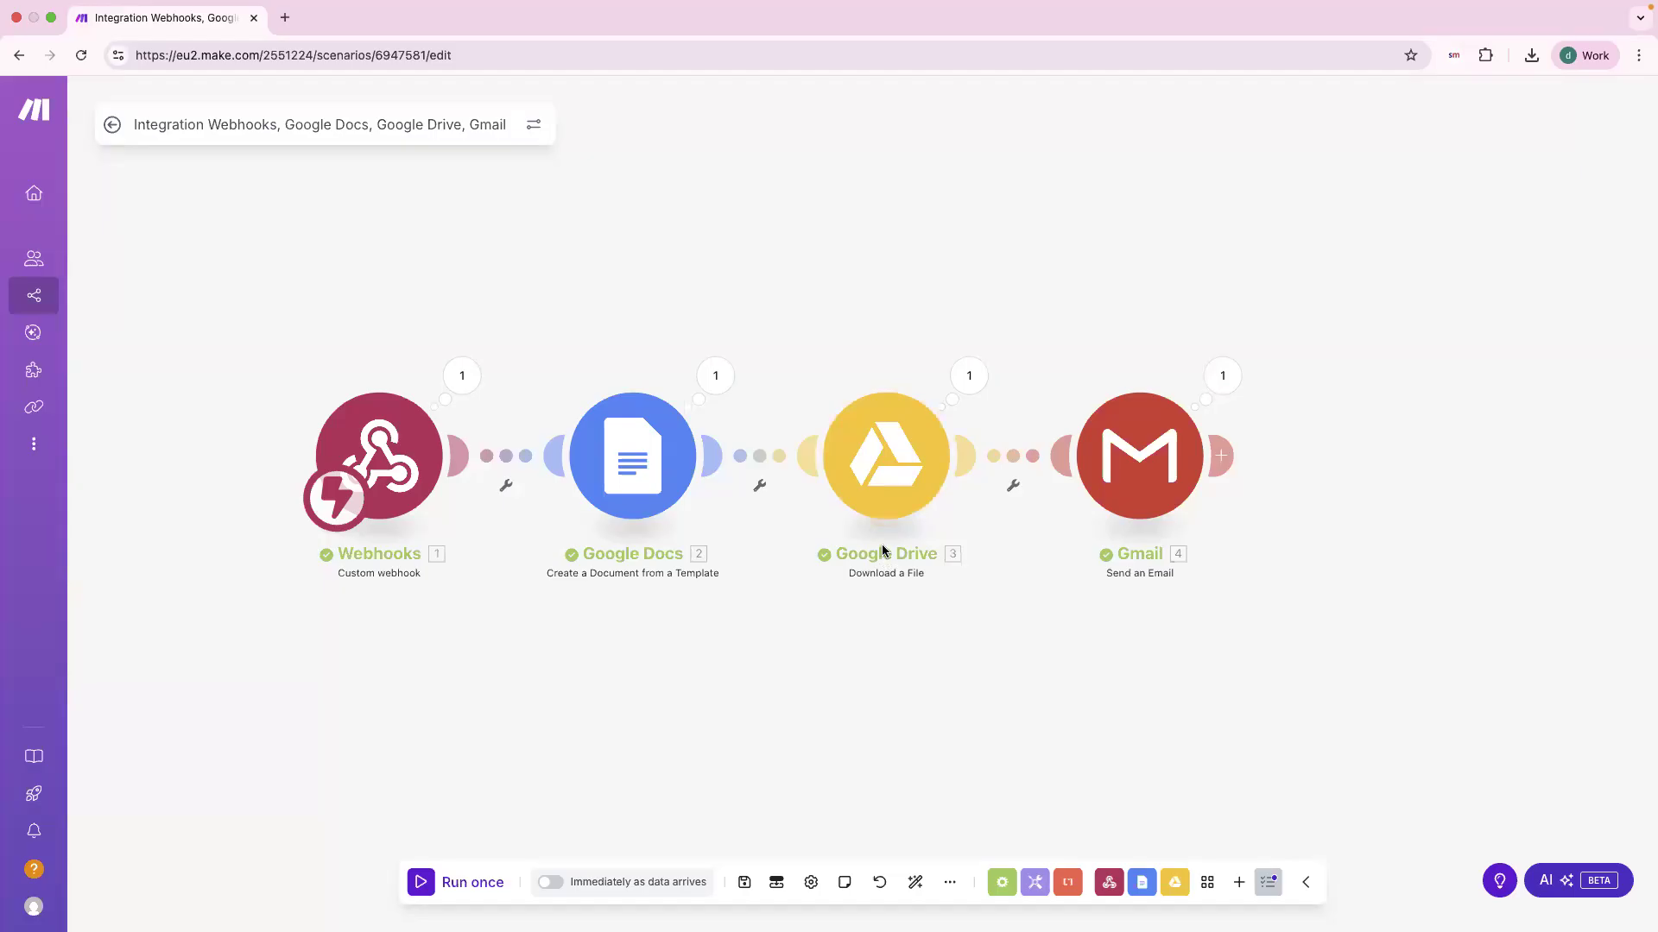
click(968, 376)
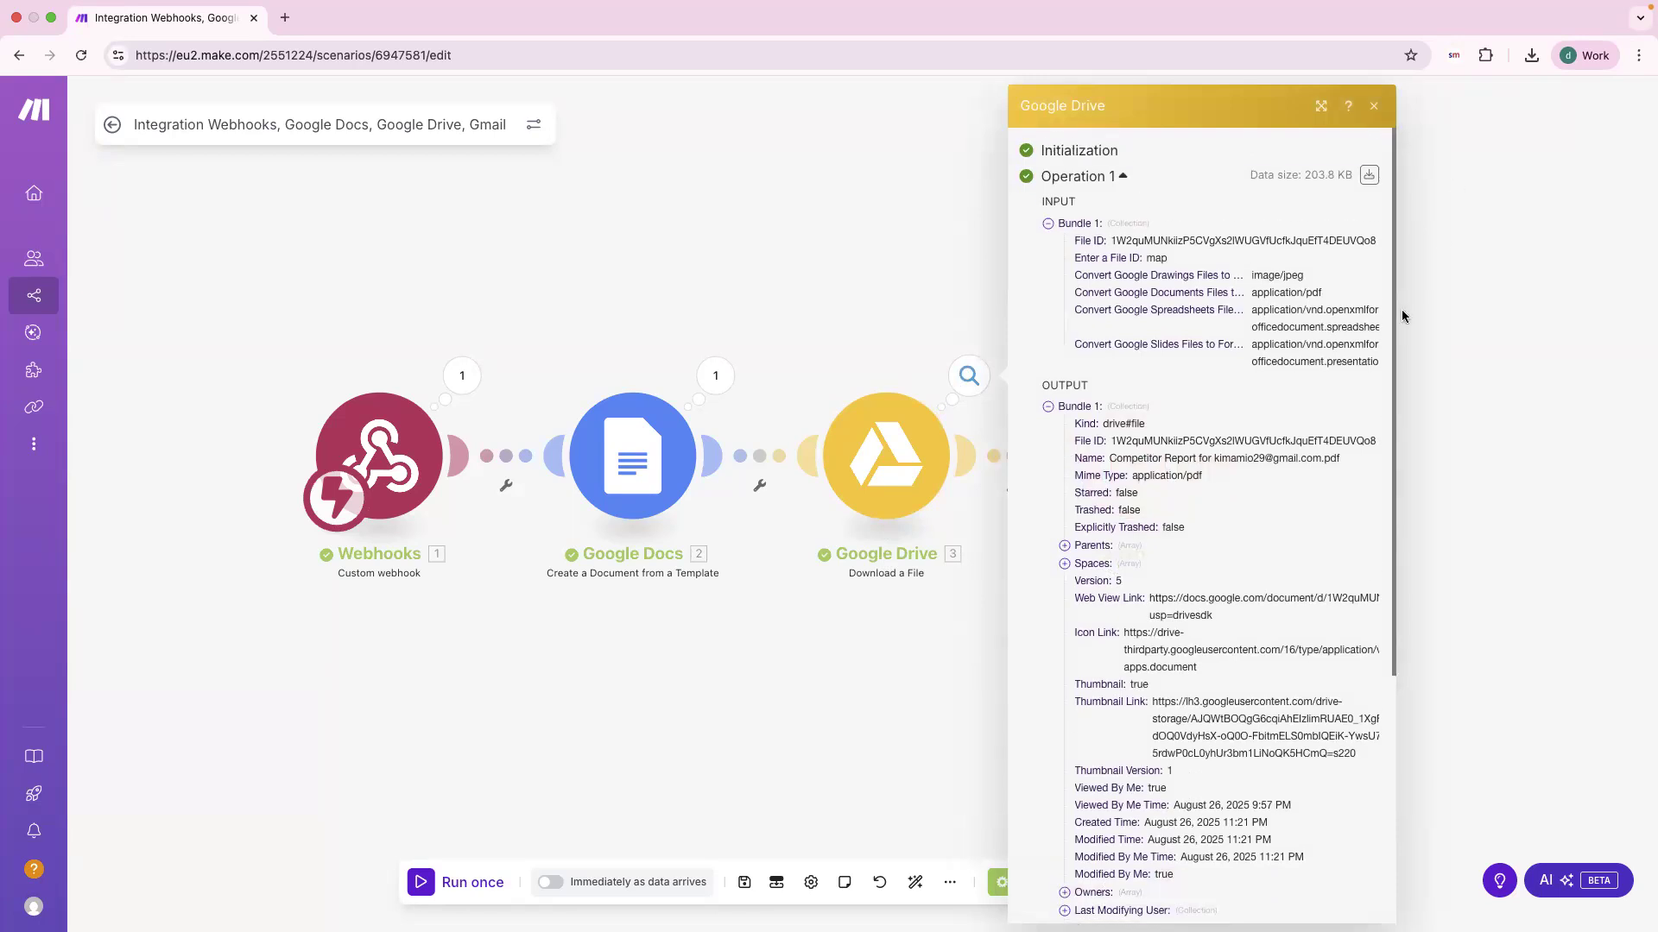
scroll(1113, 602, down, 2)
scroll(1114, 602, down, 2)
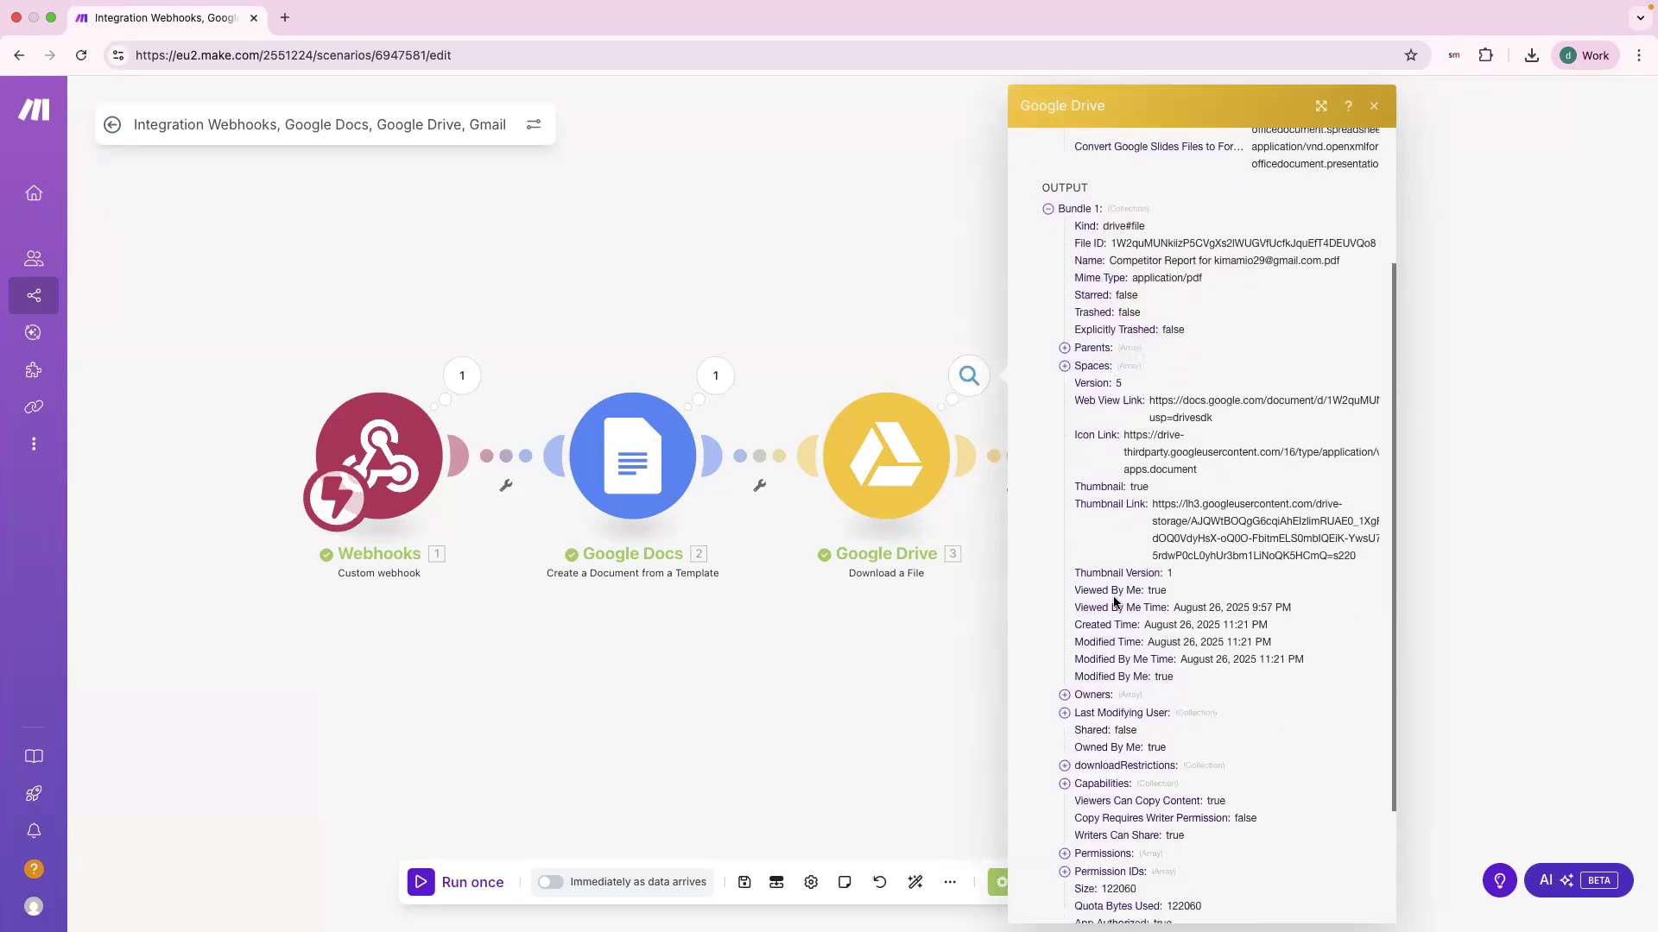
scroll(1161, 324, up, 2)
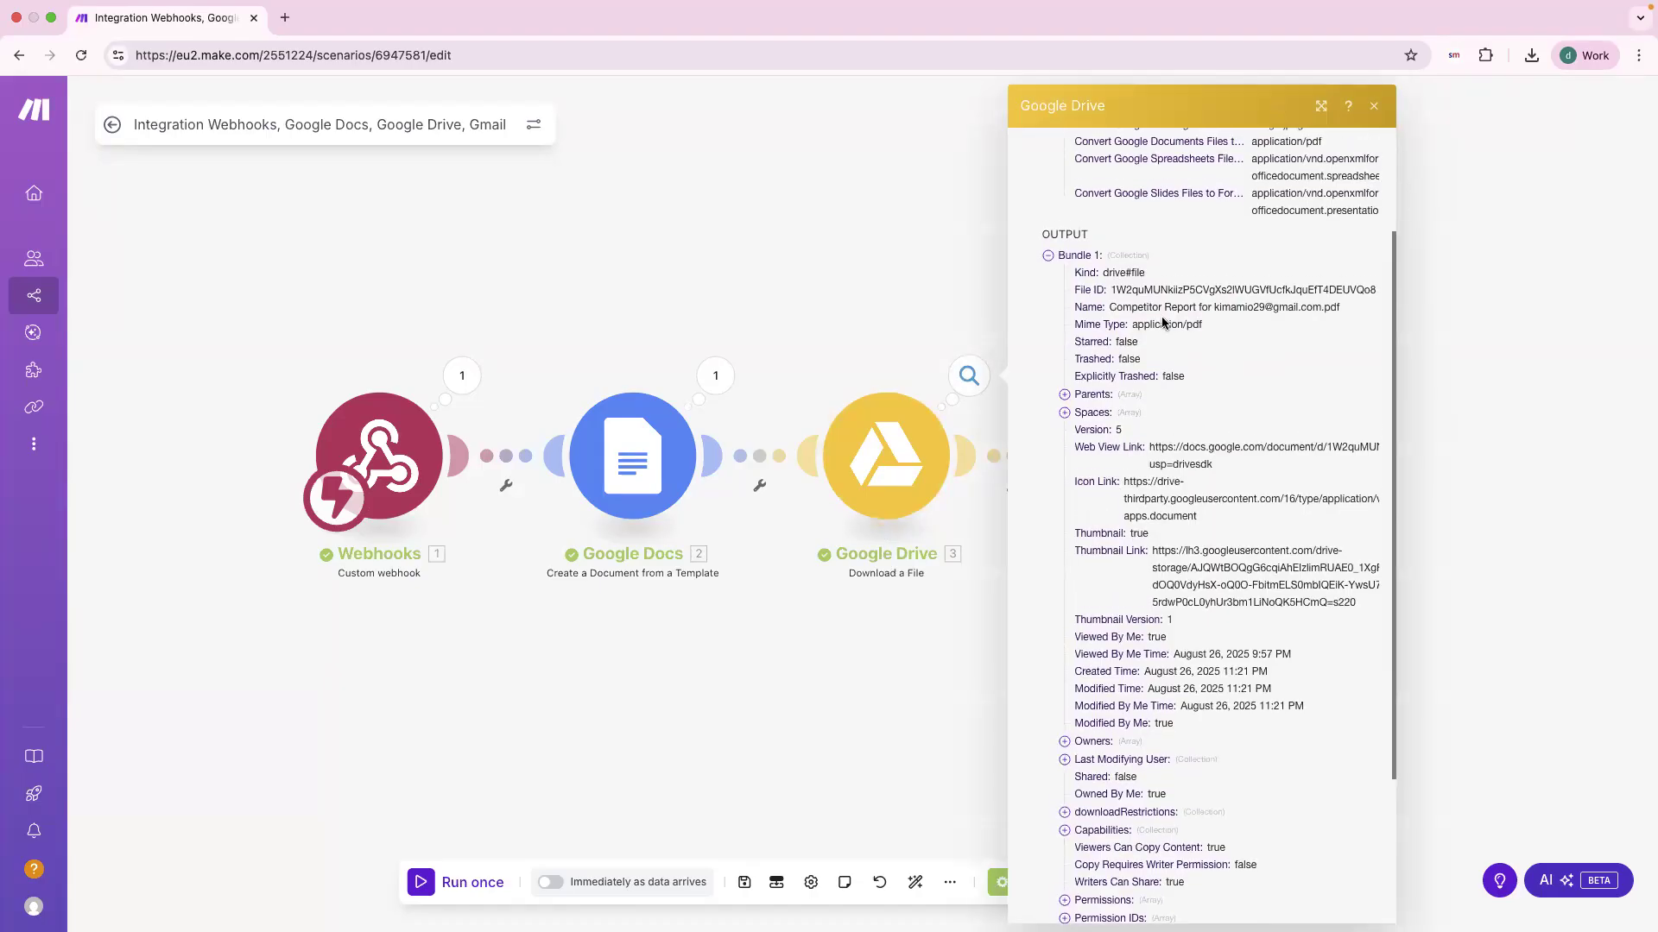
scroll(1125, 308, up, 1)
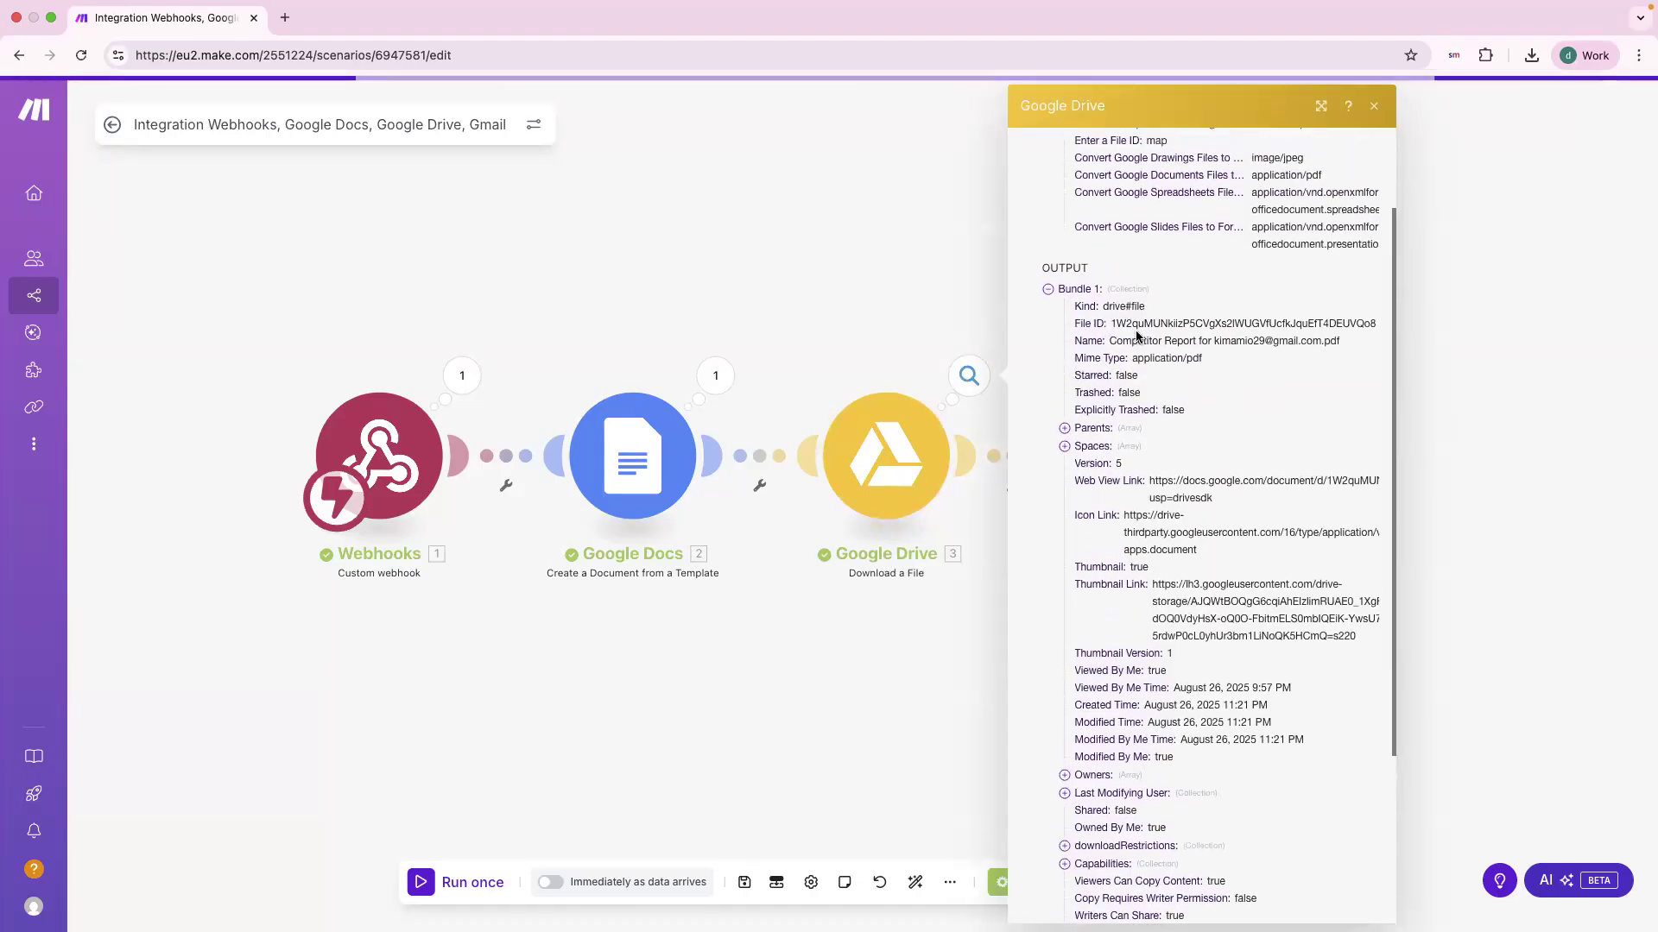
scroll(1139, 331, down, 1)
double_click(1136, 308)
scroll(1136, 308, down, 2)
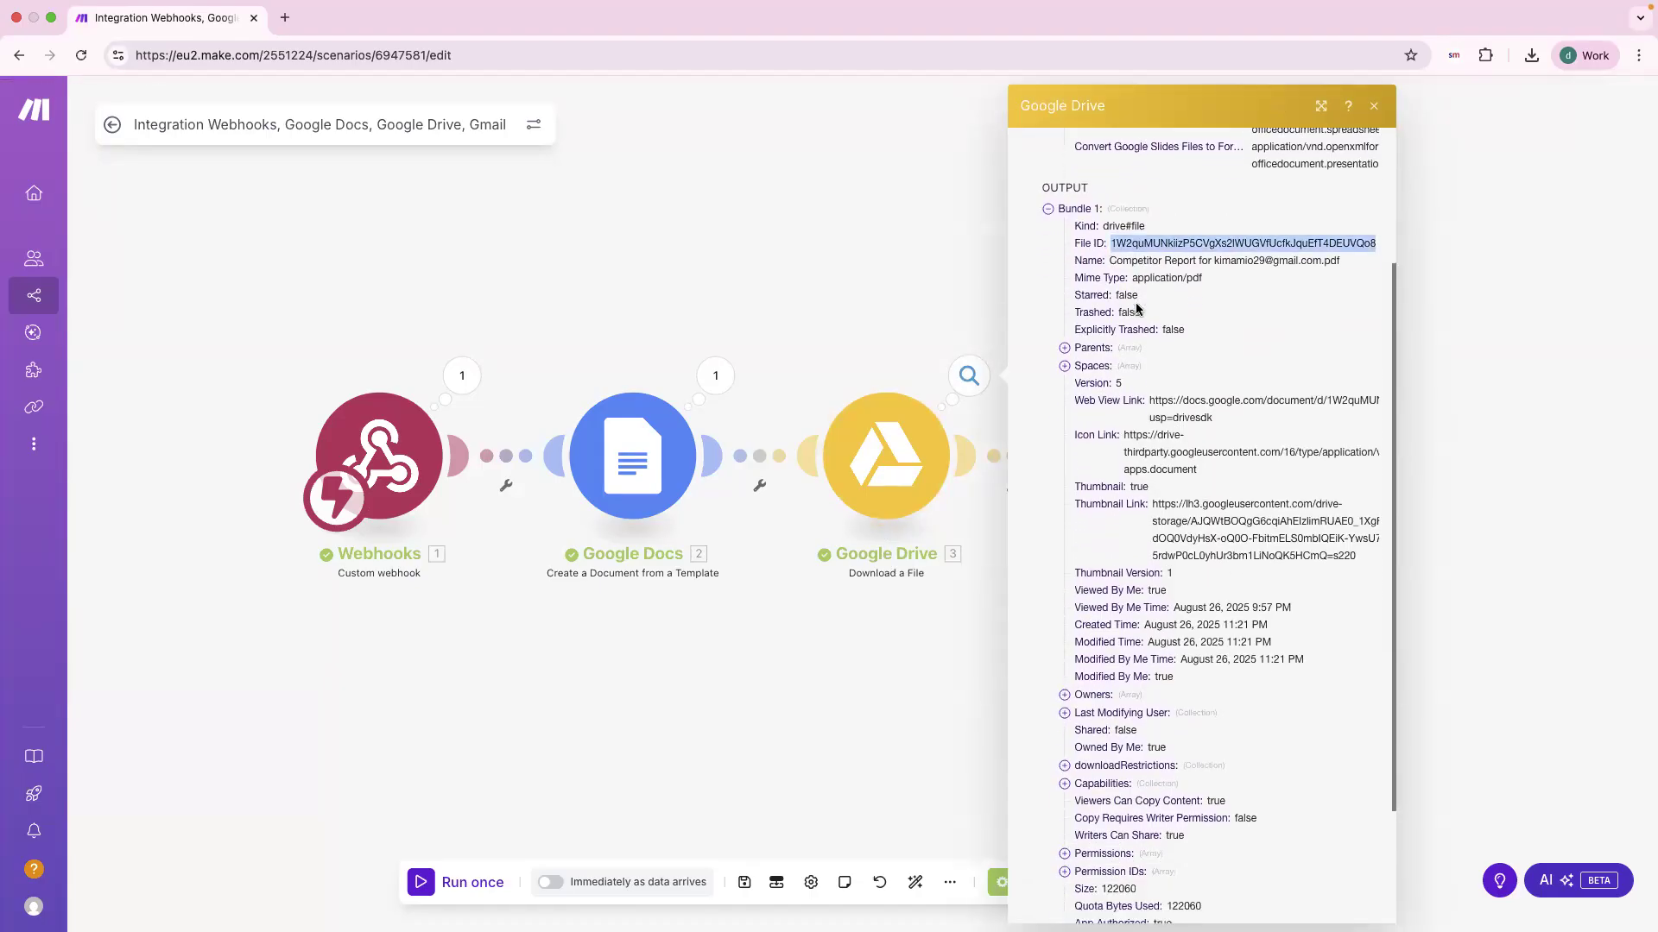
click(1084, 231)
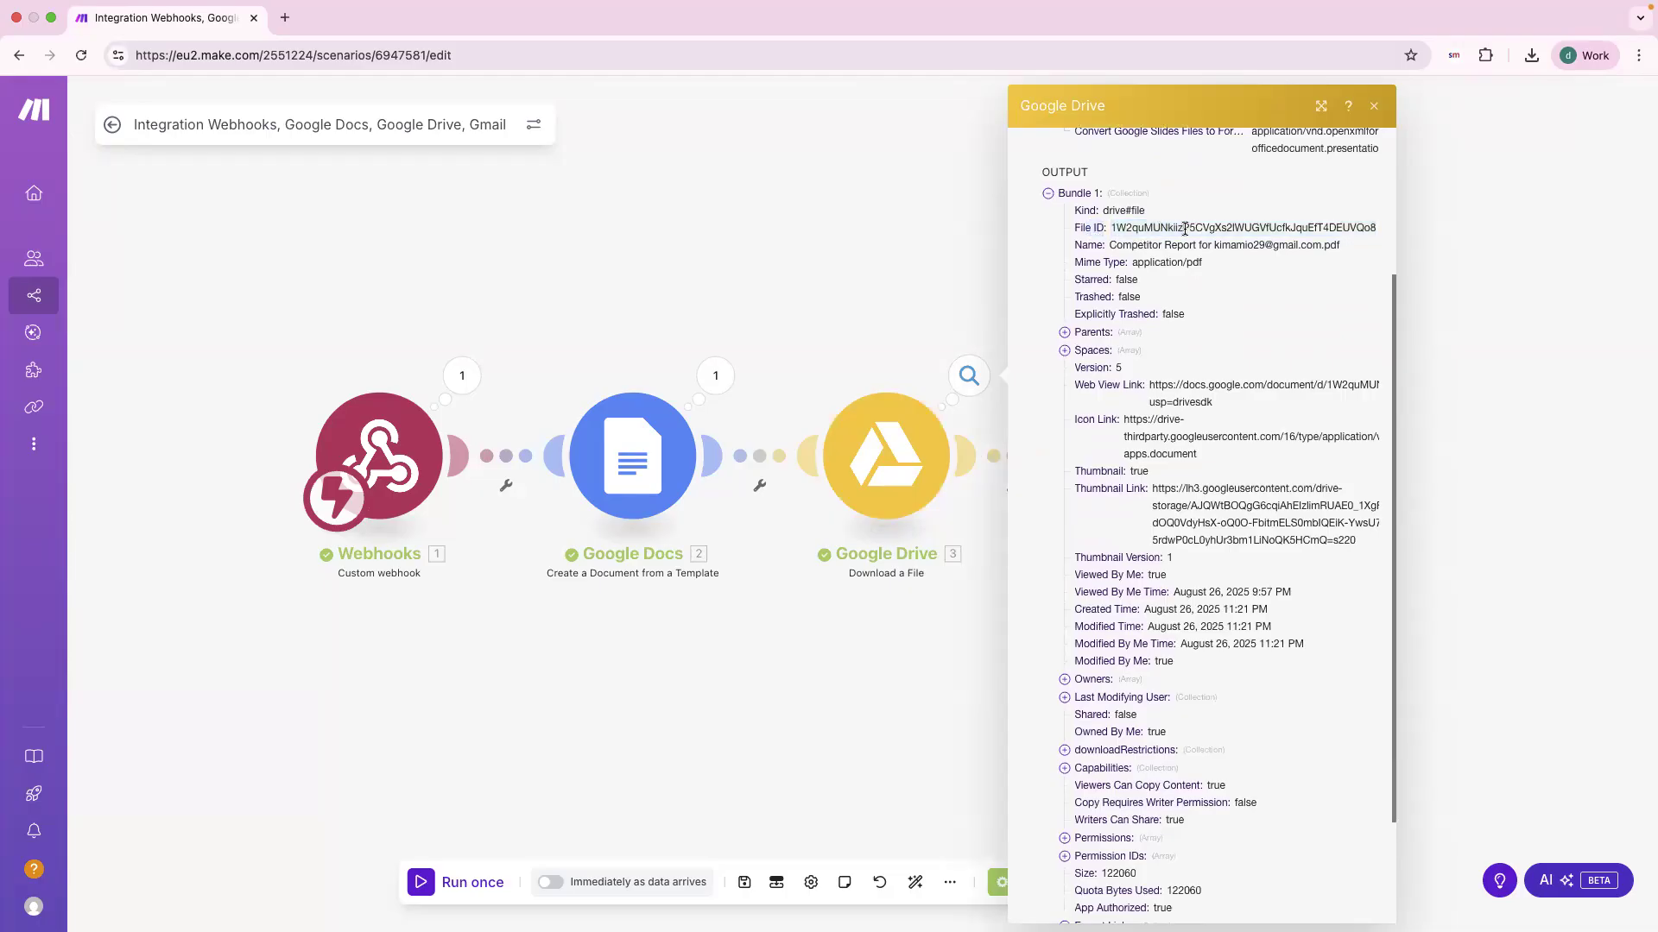
scroll(1173, 407, up, 6)
scroll(1174, 408, down, 1)
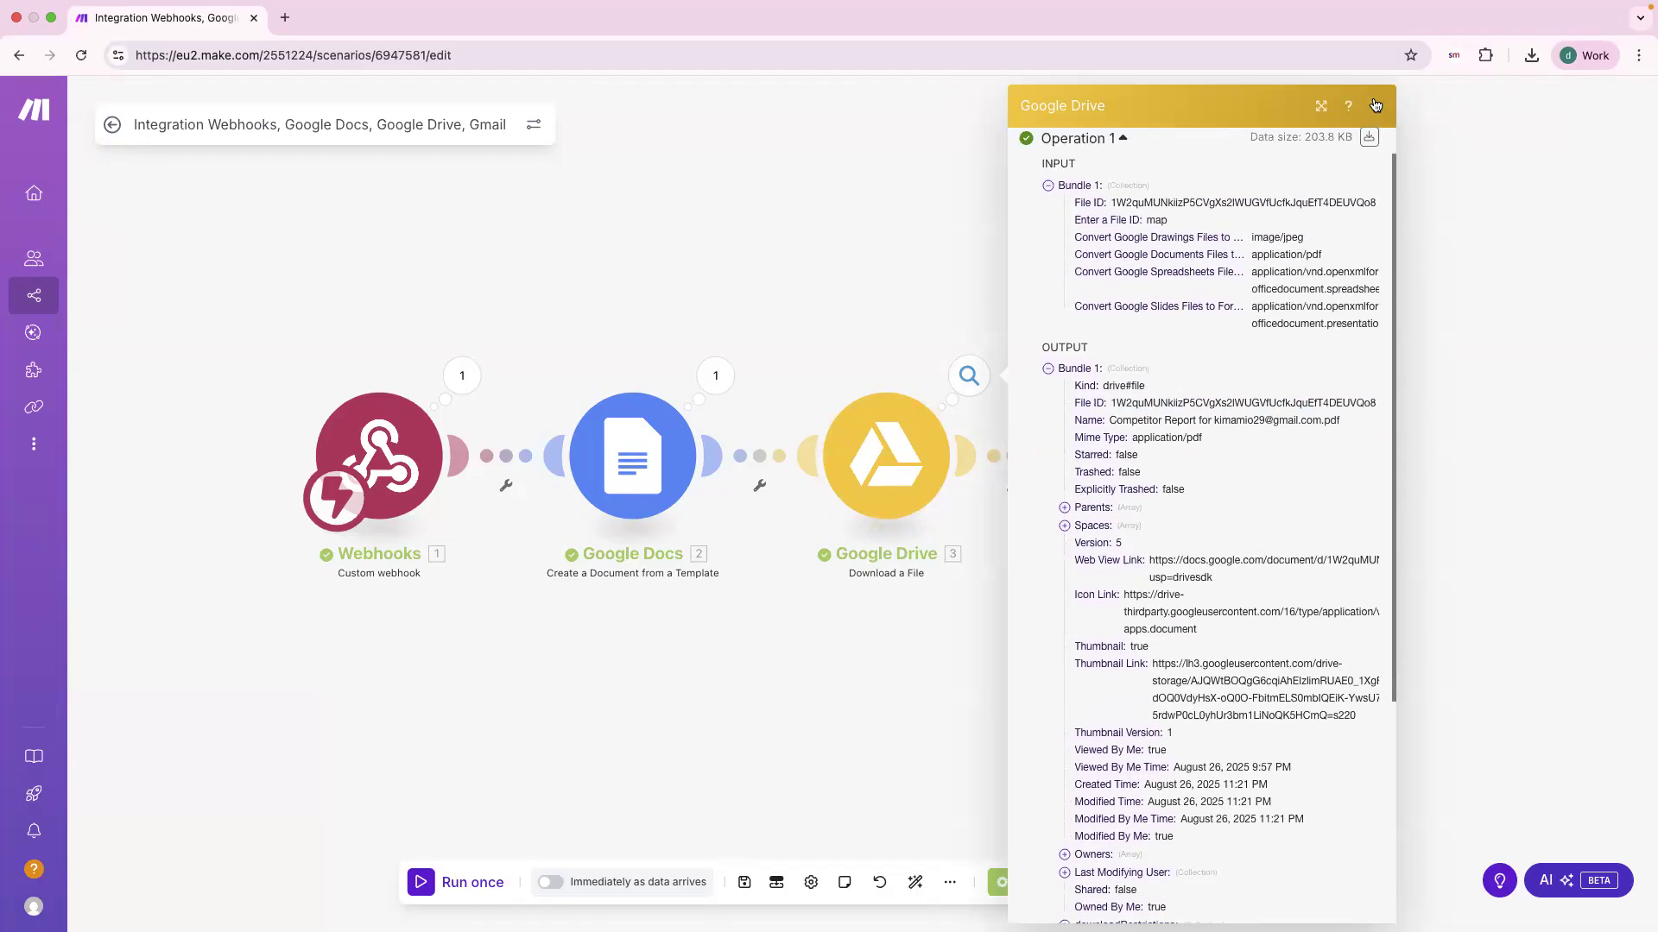
click(1375, 105)
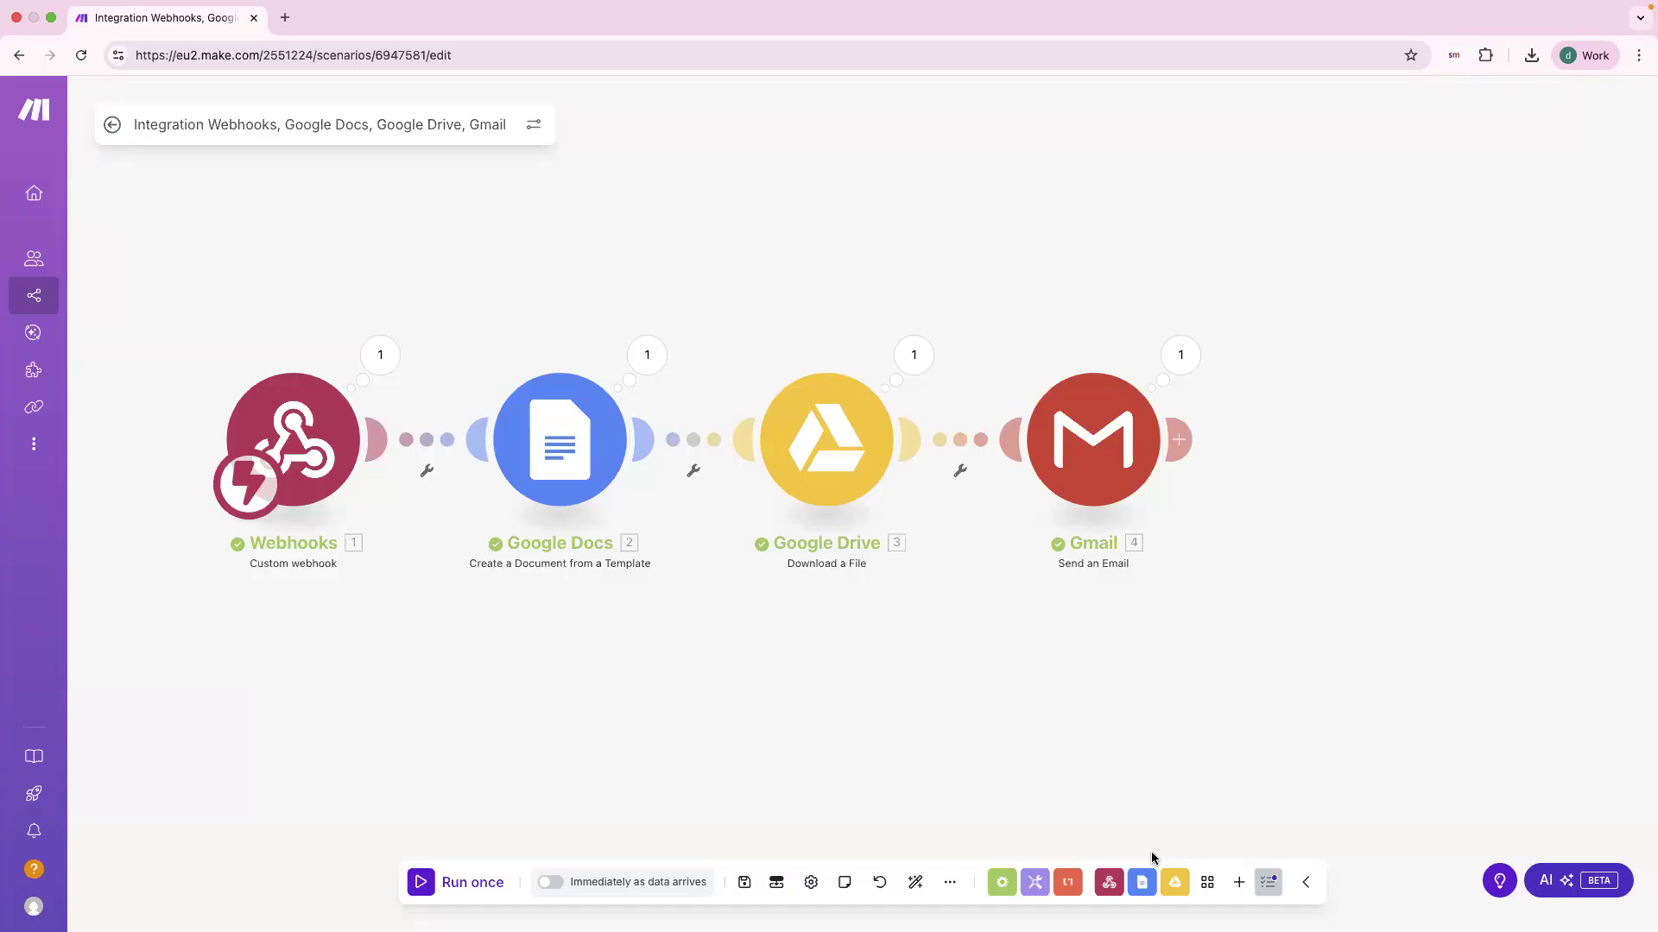
key(ctrl+Left)
key(ctrl+Right)
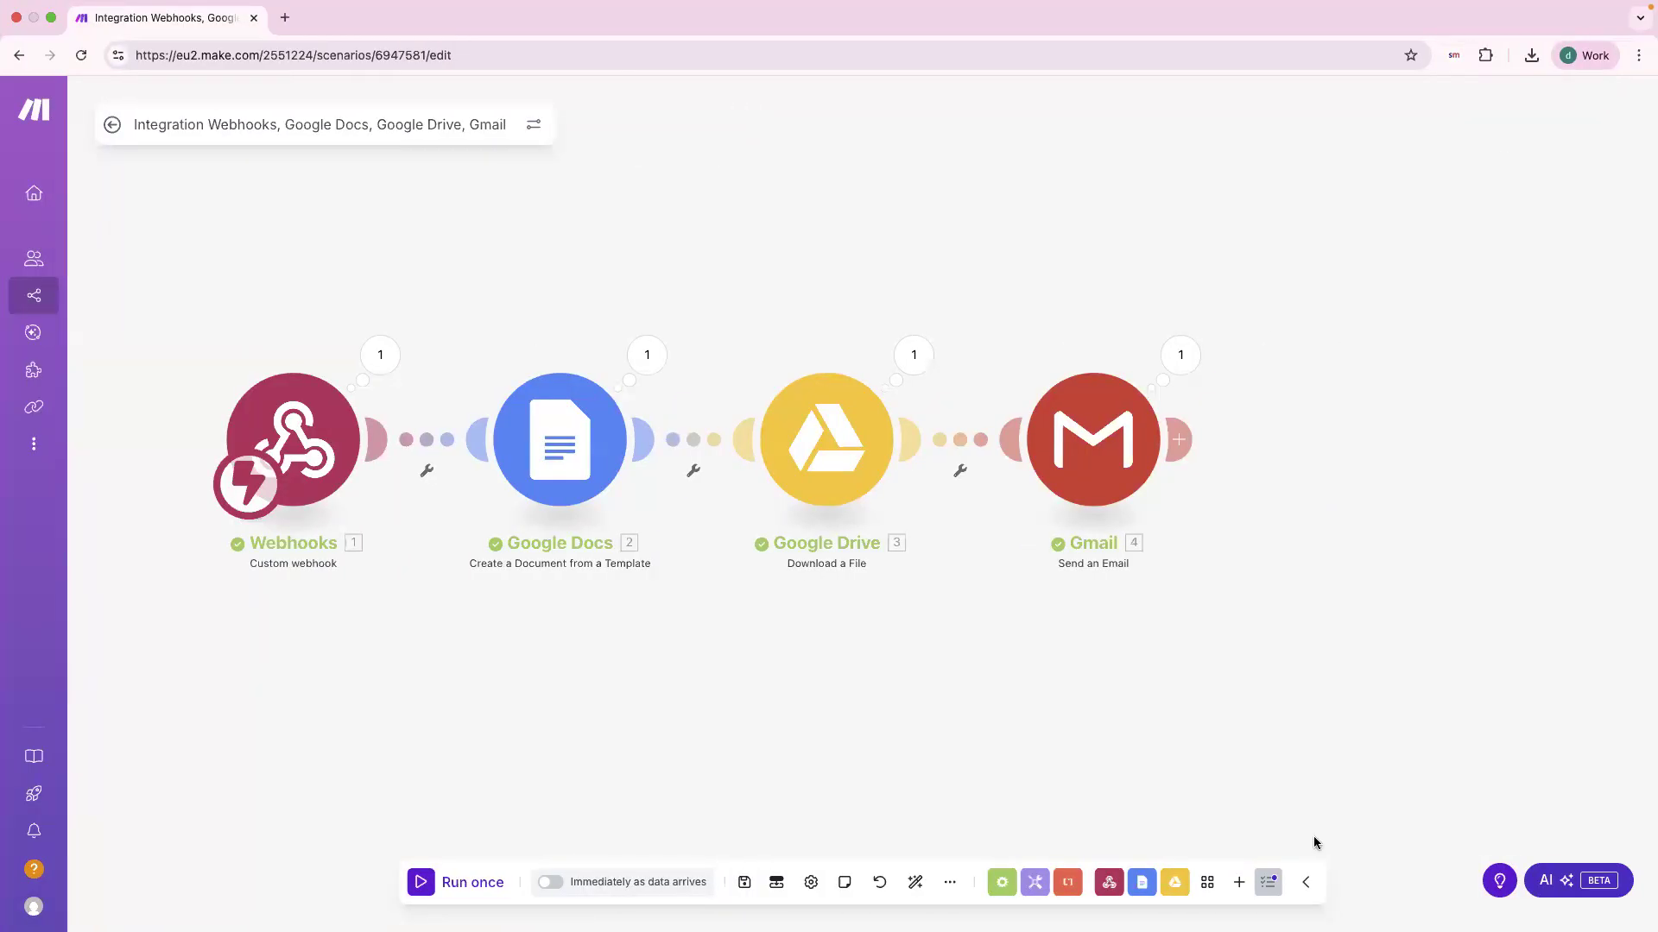